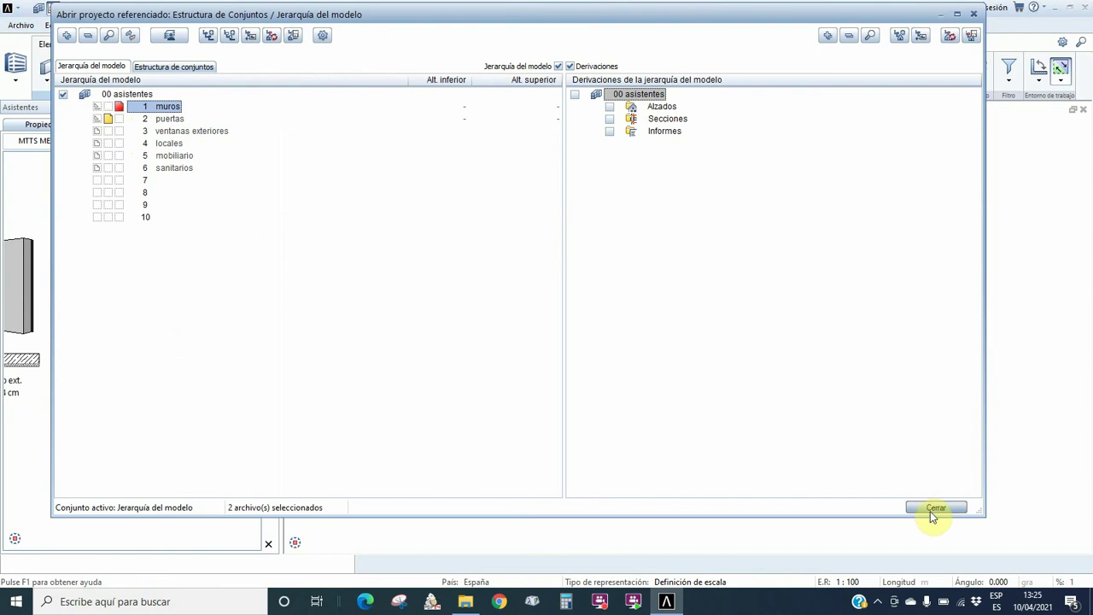
Close the project structure, try deleting the sliding and glass doors with their plan symbols, and undo the deletion
click(935, 508)
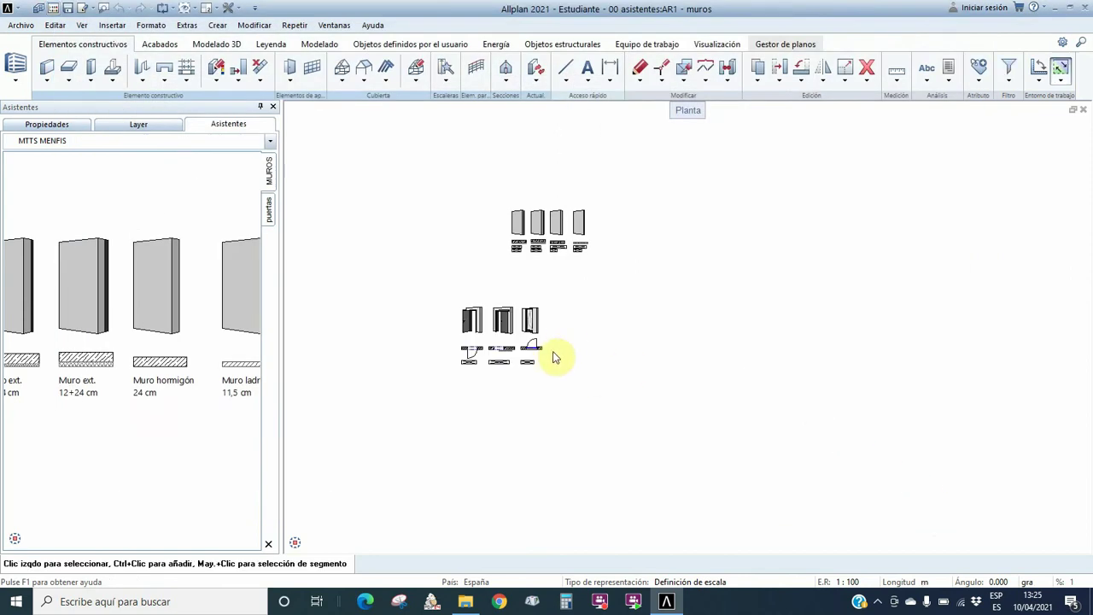
scroll(500, 335, up, 3)
drag(635, 396, 512, 232)
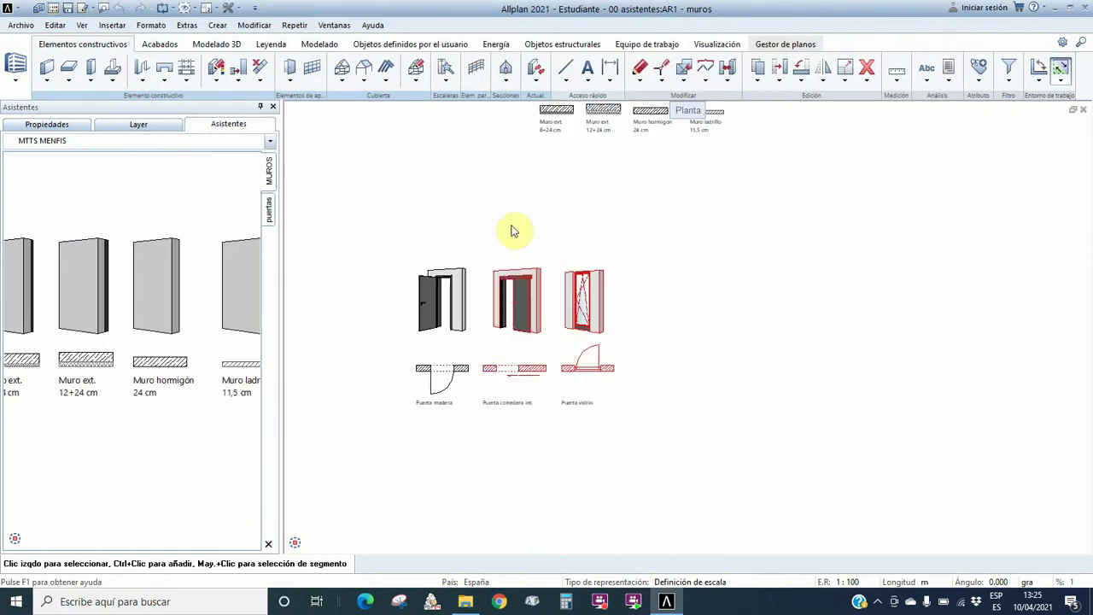
click(866, 68)
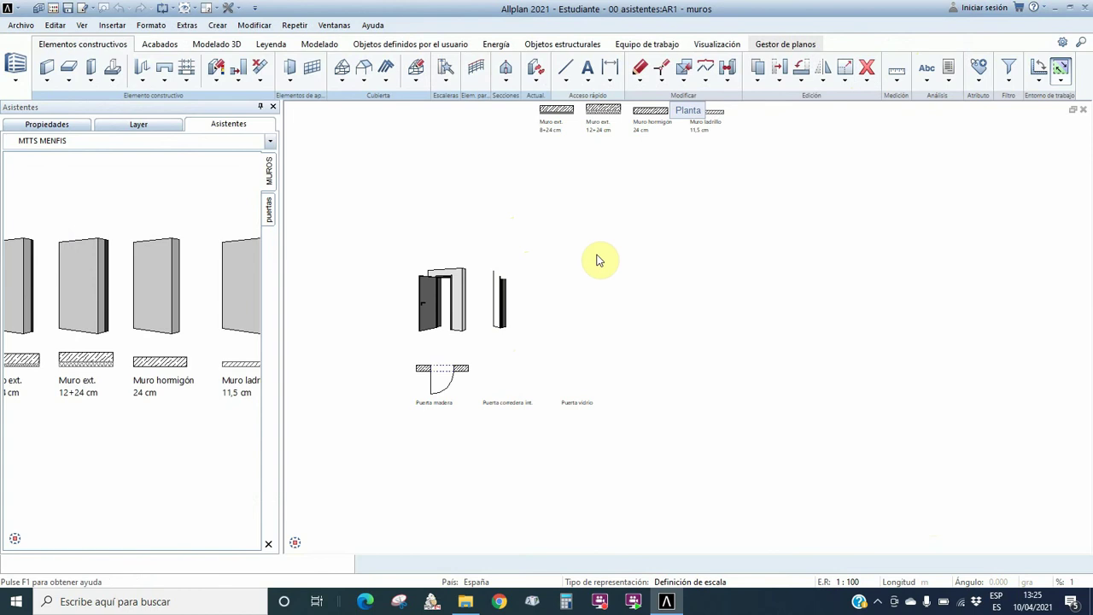
key(ctrl+z)
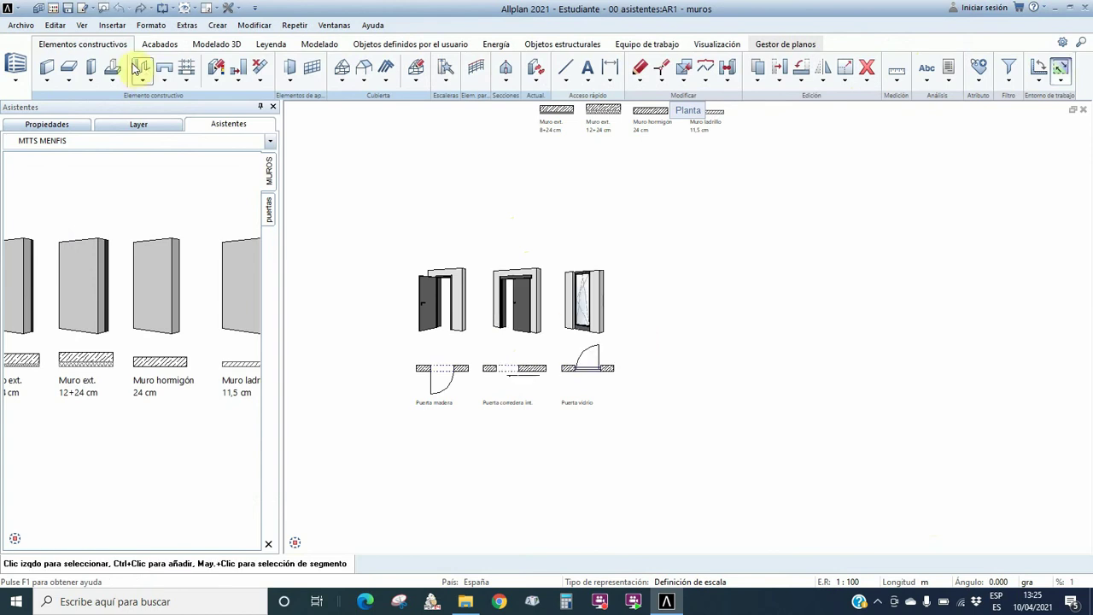
Set the drawing file 2 puertas to the greyed reference state in the model hierarchy and close the project structure
click(54, 10)
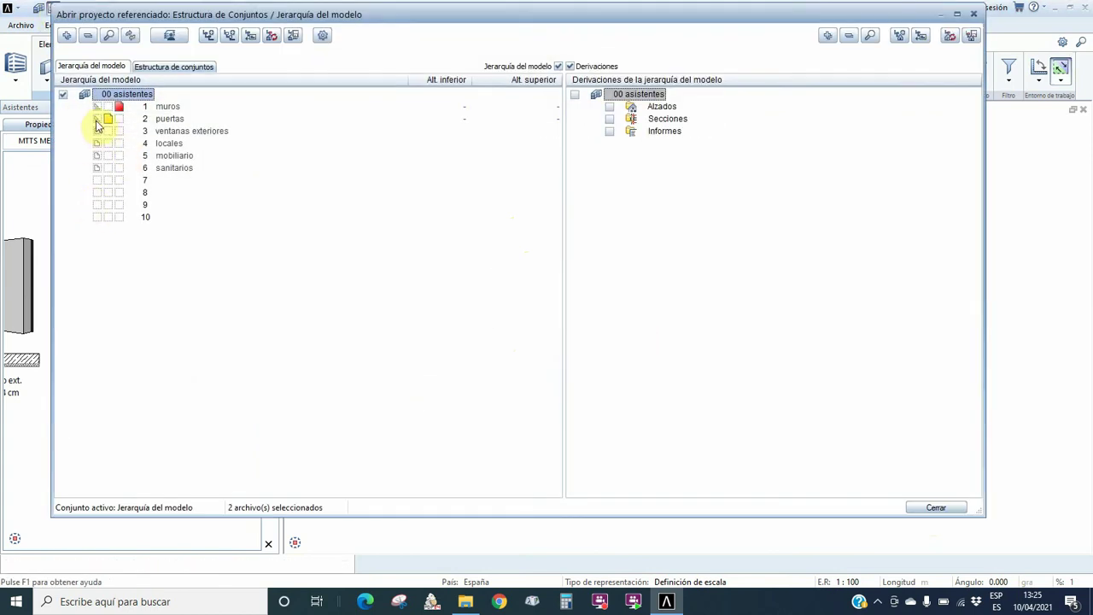
click(96, 120)
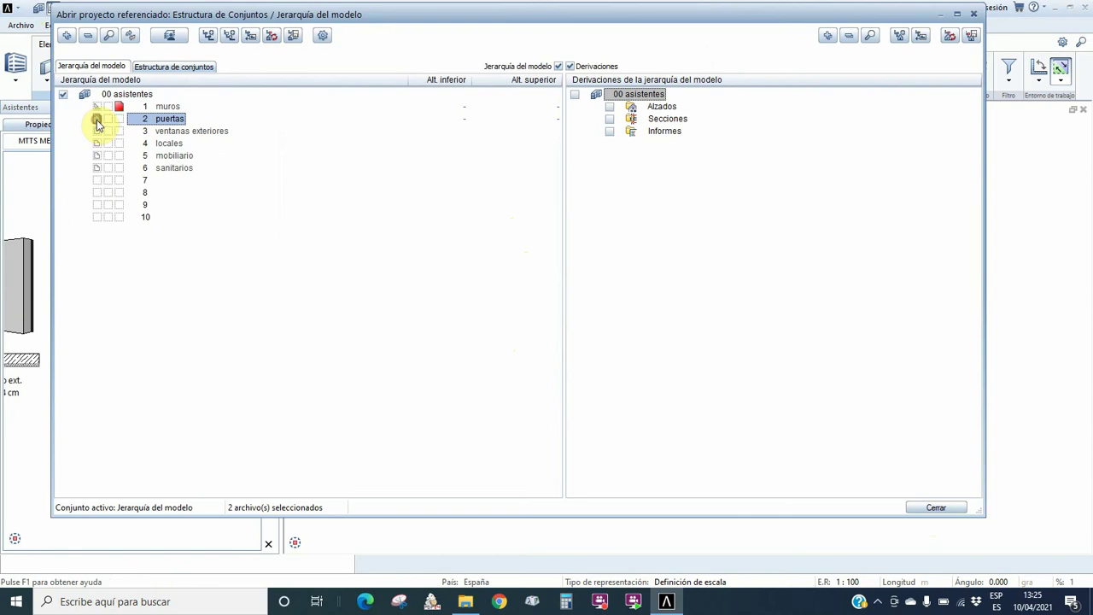
click(936, 507)
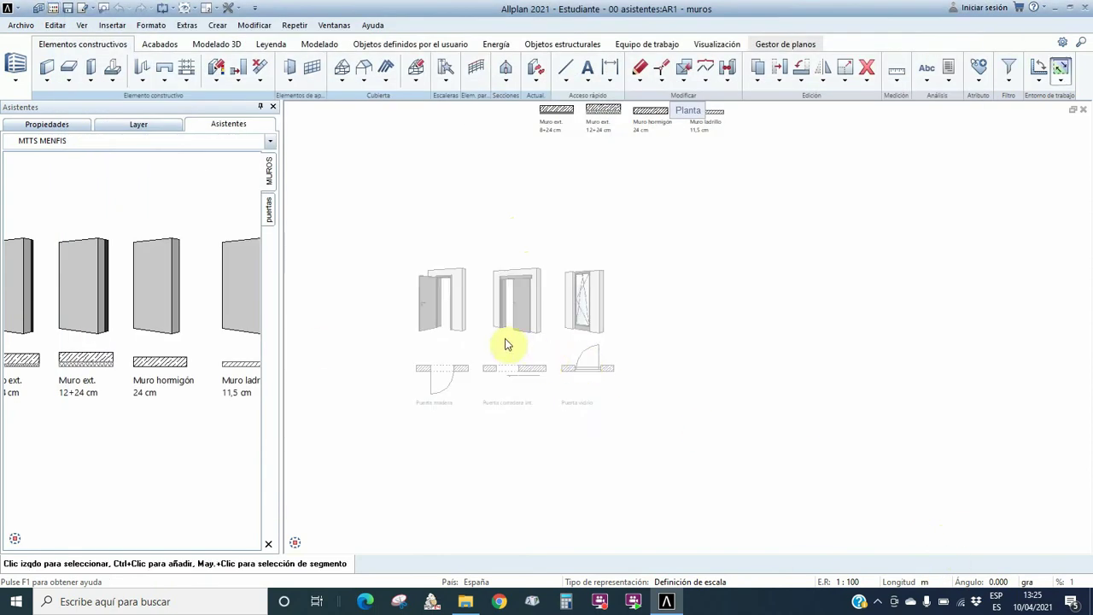
Try to select and delete the three greyed-out doors, including their plan symbols and labels
drag(815, 502, 381, 186)
drag(650, 436, 318, 180)
click(866, 68)
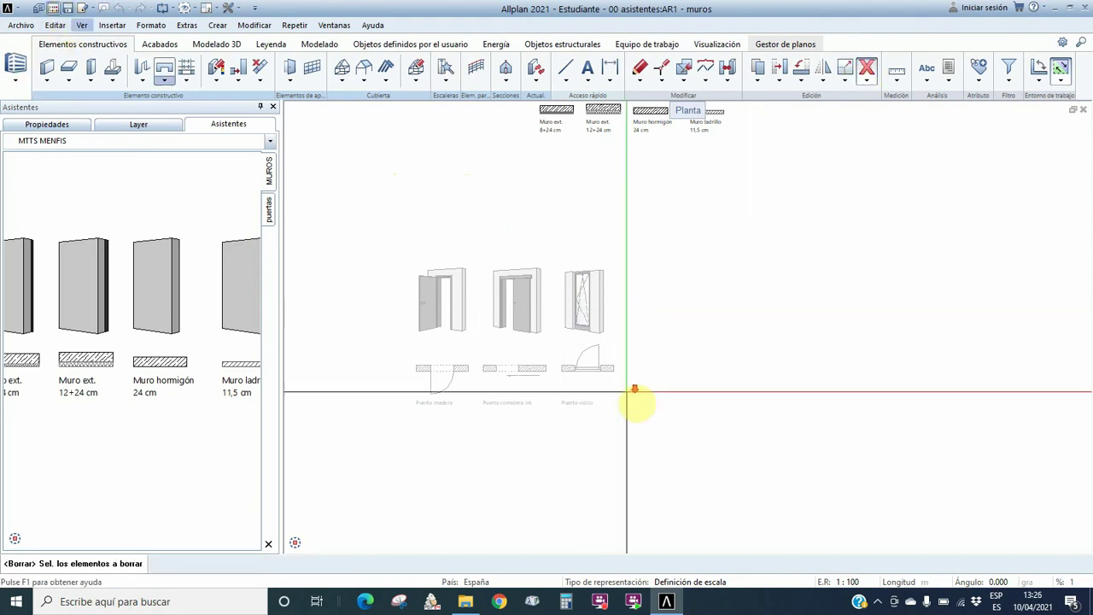
scroll(655, 198, down, 2)
middle_drag(629, 247, 593, 285)
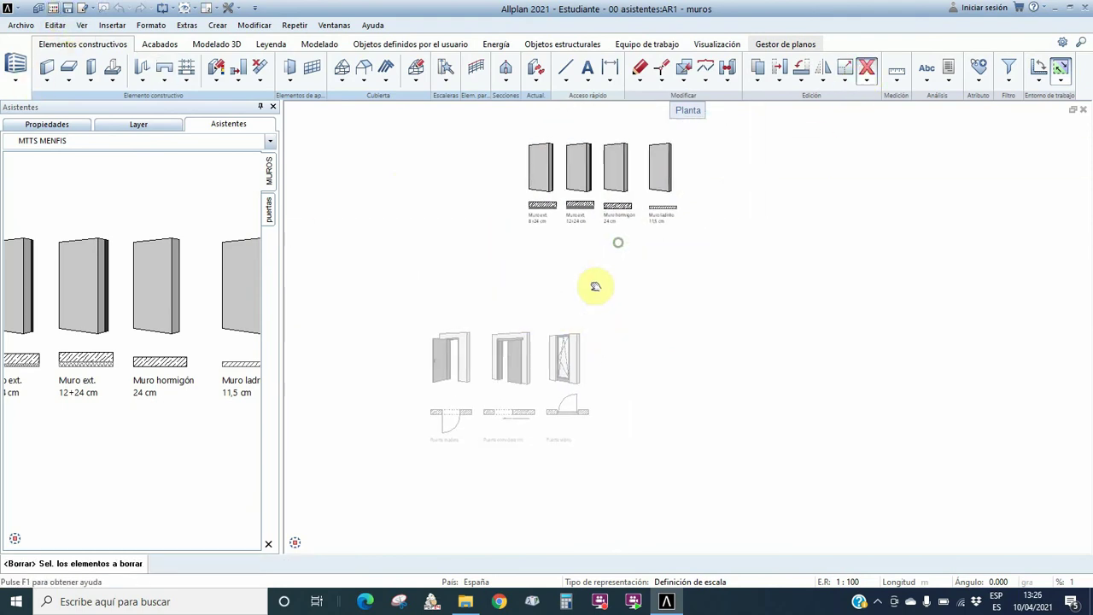
Turn off the drawing file 2 puertas in the model hierarchy, leaving only muros loaded, and close the project structure
click(54, 9)
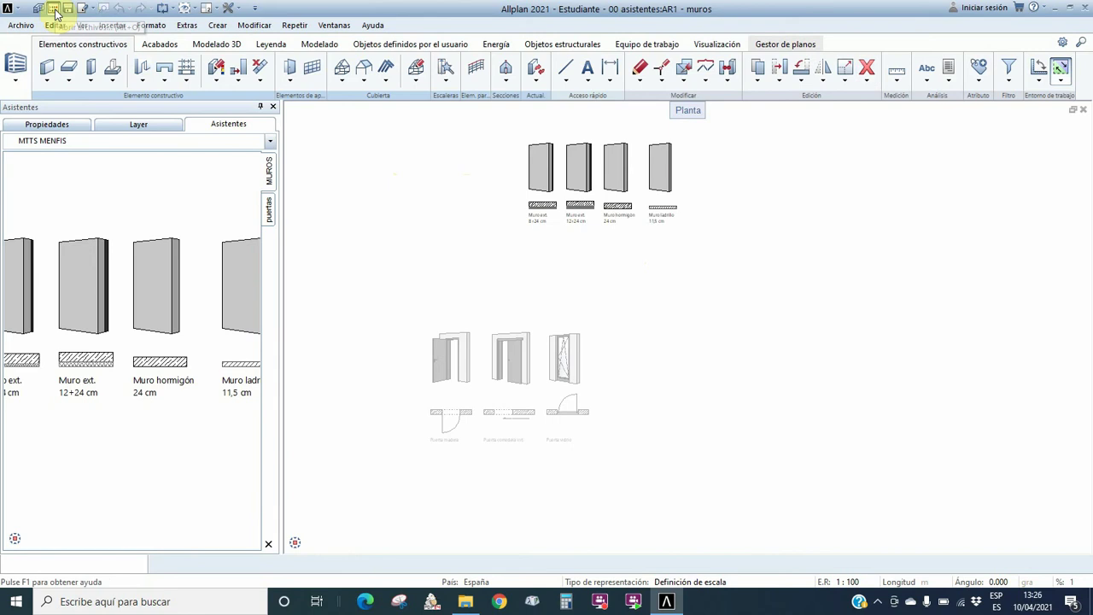
click(97, 119)
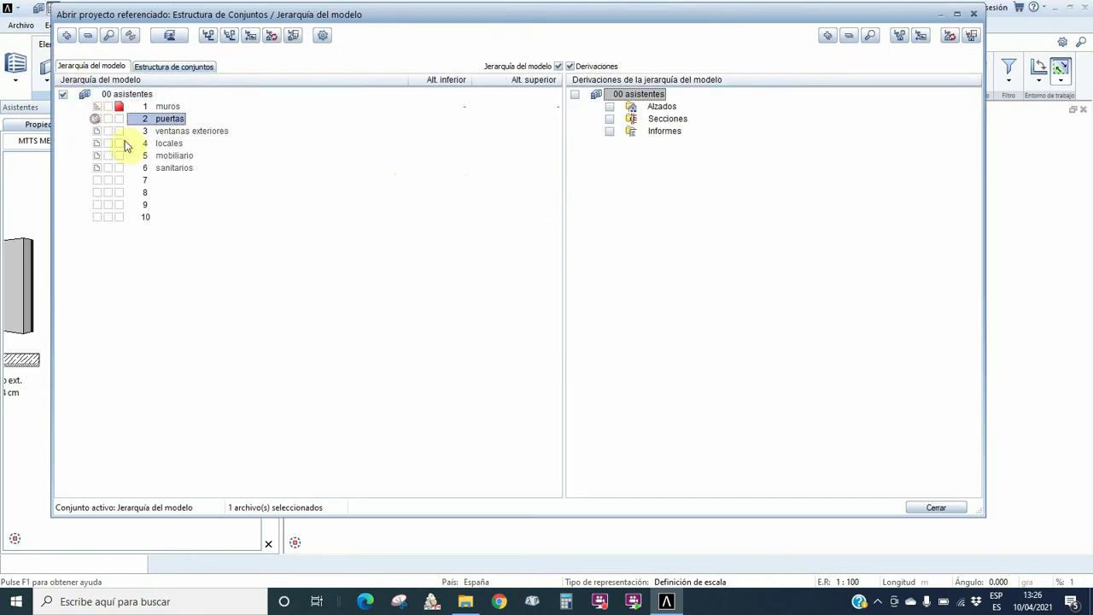
click(936, 508)
middle_drag(644, 281, 613, 433)
scroll(574, 385, up, 2)
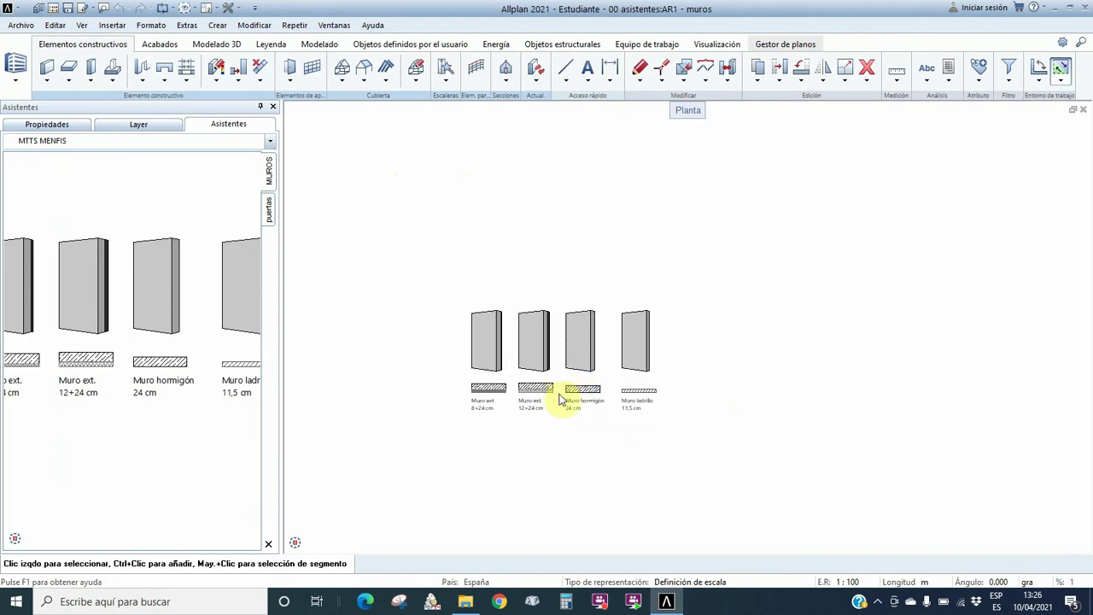
scroll(556, 378, up, 1)
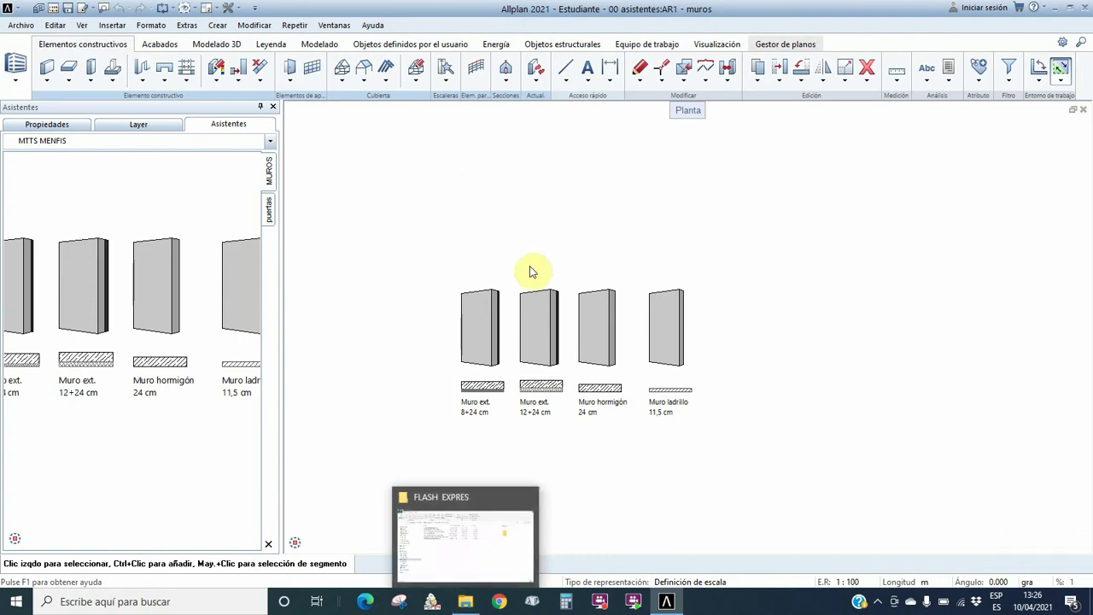
Switch to File Explorer and open the 2 EJERCICIOS folder under Escritorio, 000CURSO DESARROLLO DE PRYECTOS, CURSO ALLPLAN
click(466, 603)
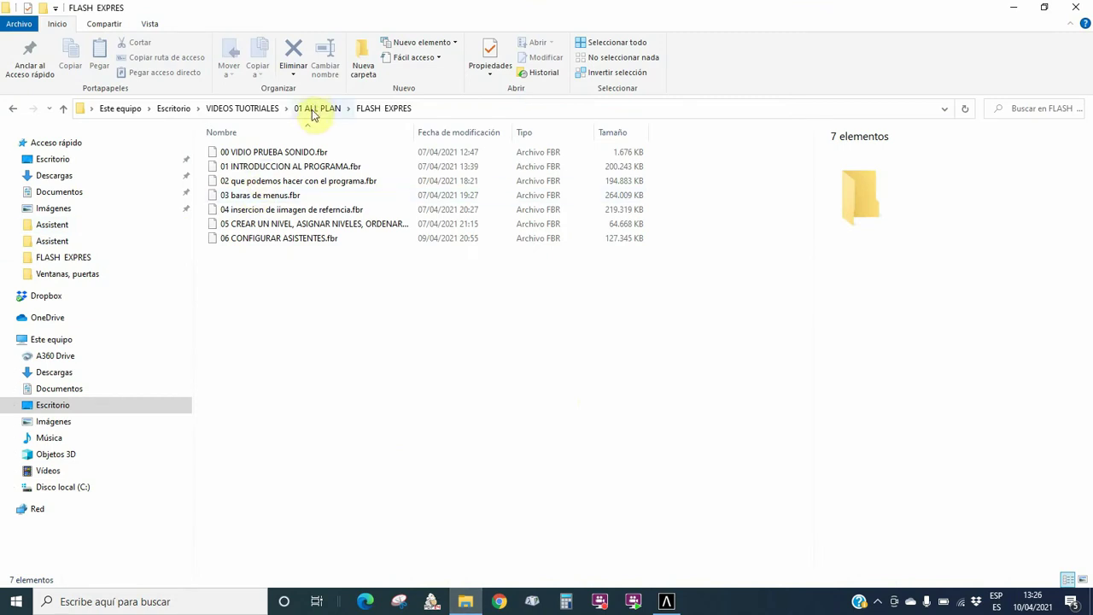
click(173, 108)
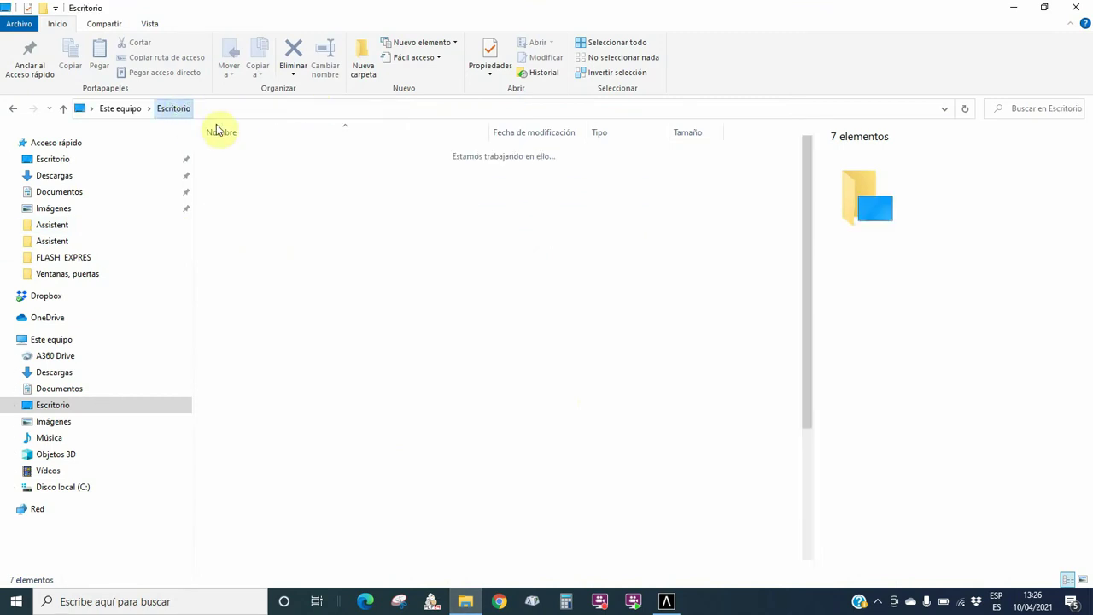
double_click(294, 152)
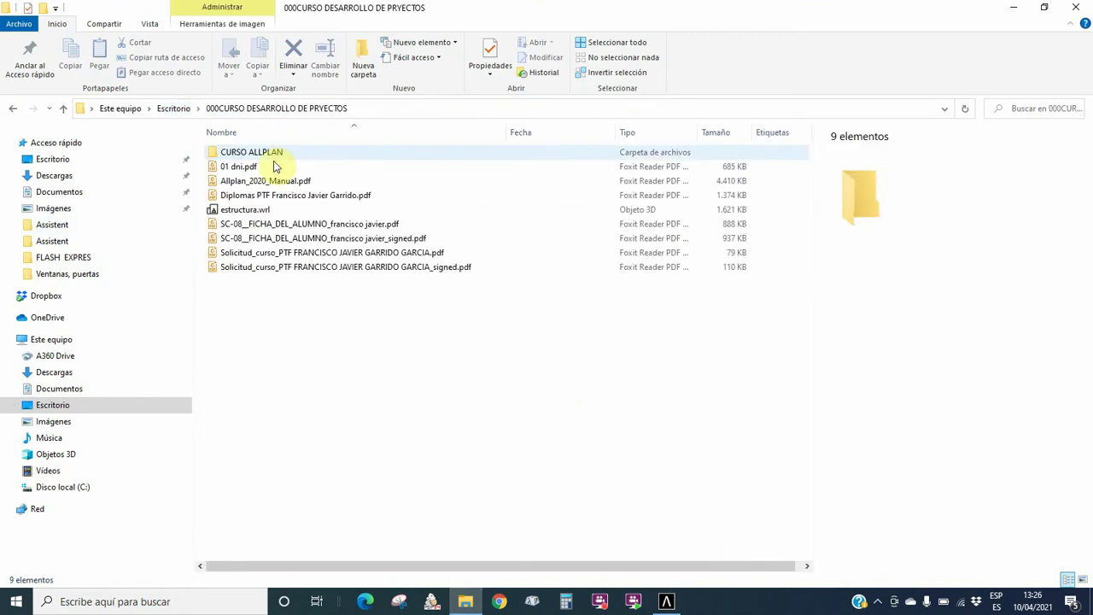
double_click(248, 153)
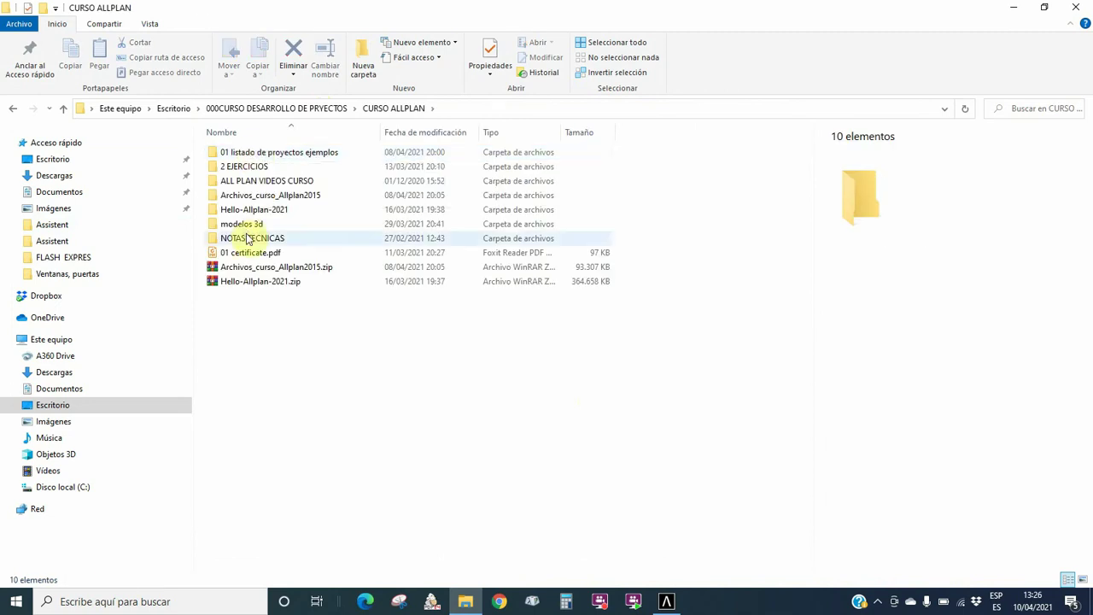
click(246, 167)
double_click(246, 167)
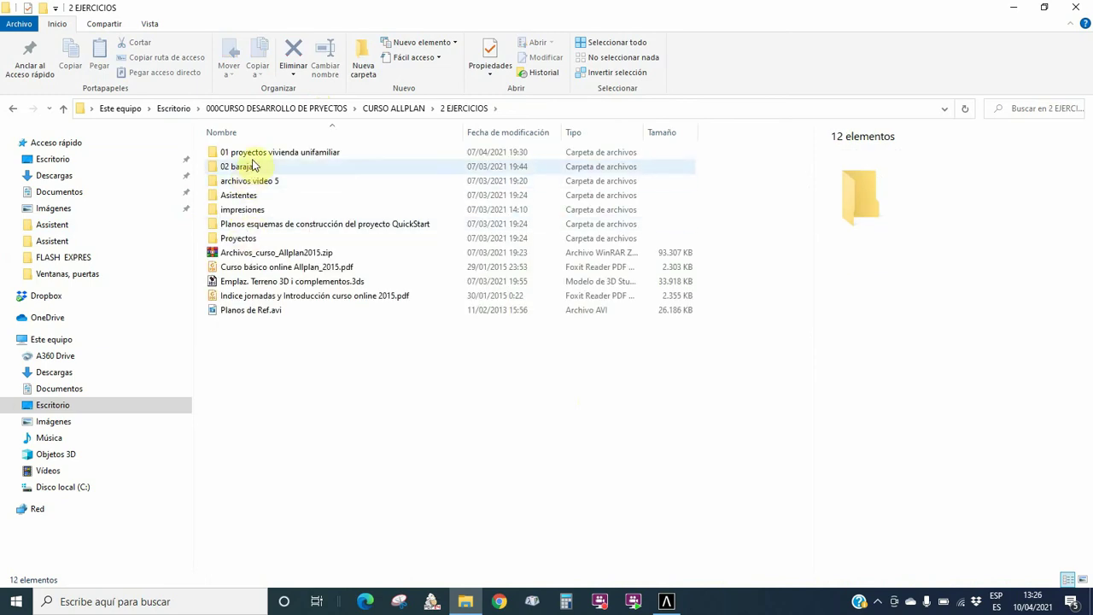
Open 08 planta sotano+baja+primera+caseton.pdf from 01 proyectos vivienda unifamiliar, subfolder 08 proyecto unifamiliar
click(246, 154)
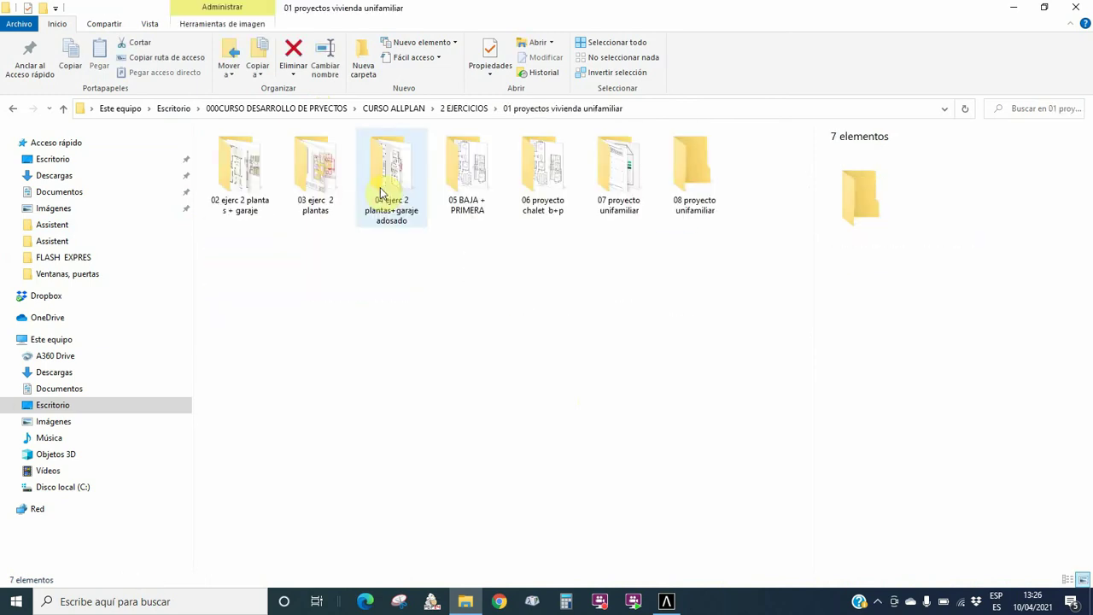
click(687, 179)
double_click(687, 179)
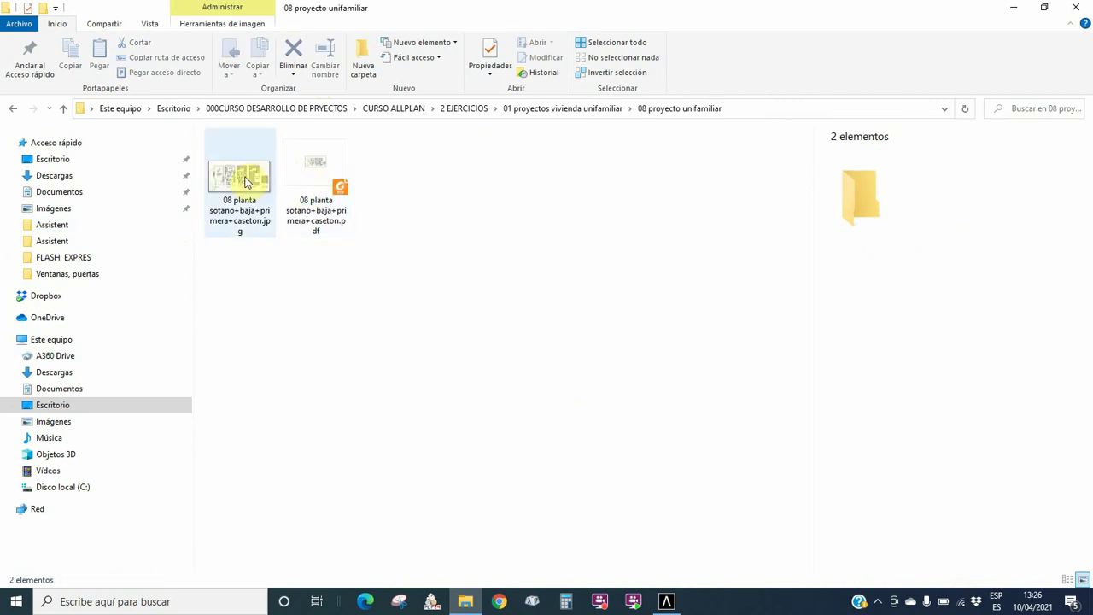
click(307, 184)
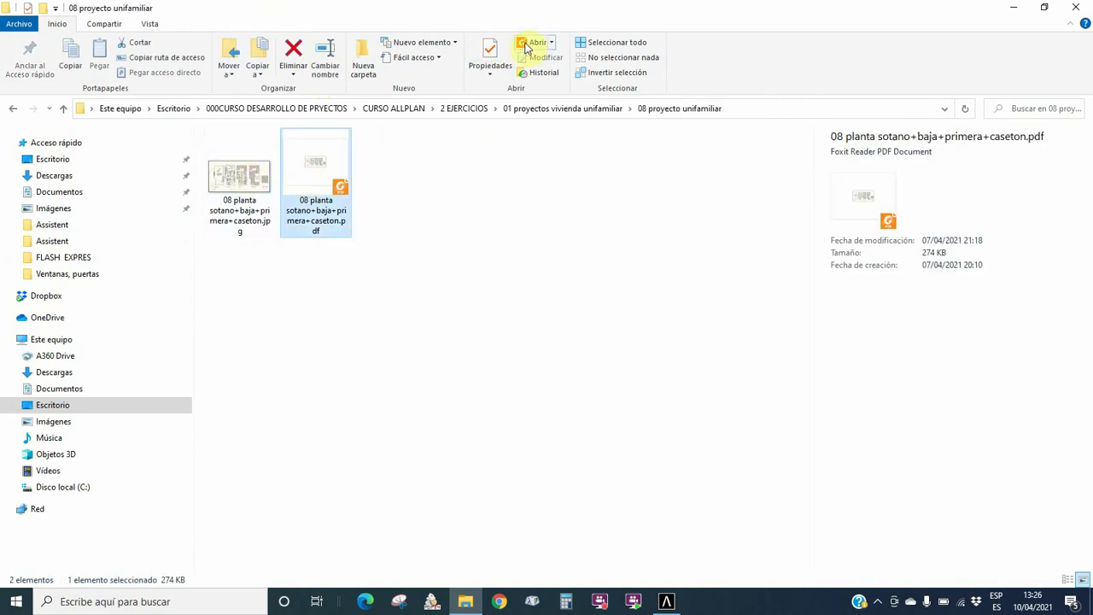
click(532, 45)
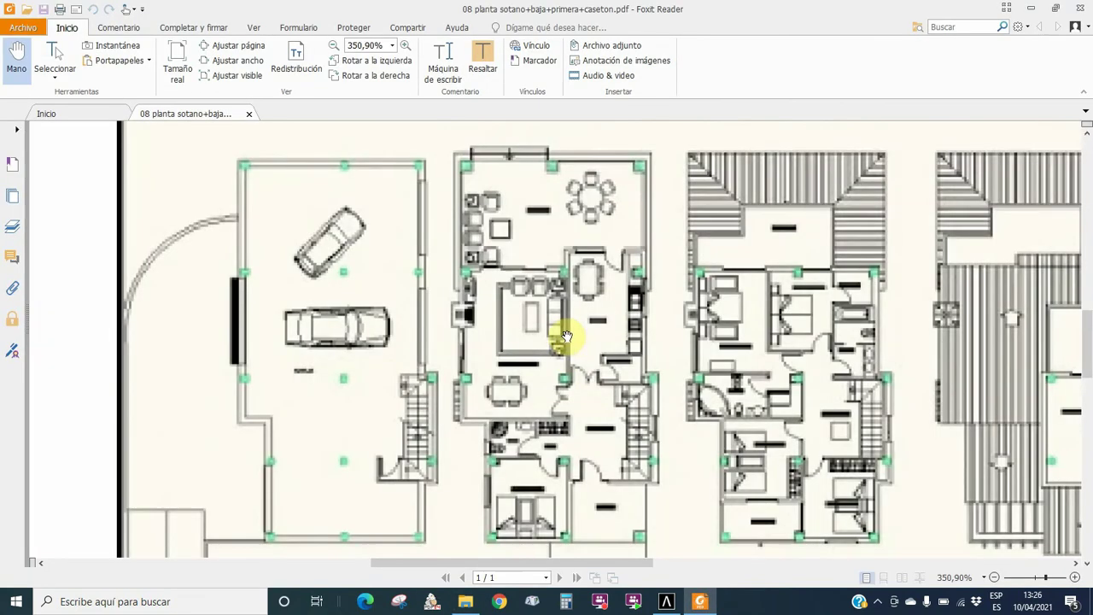
Look over the whole plan sheet in the PDF, from the basement plan to the tower roof
click(994, 577)
click(995, 579)
click(995, 579)
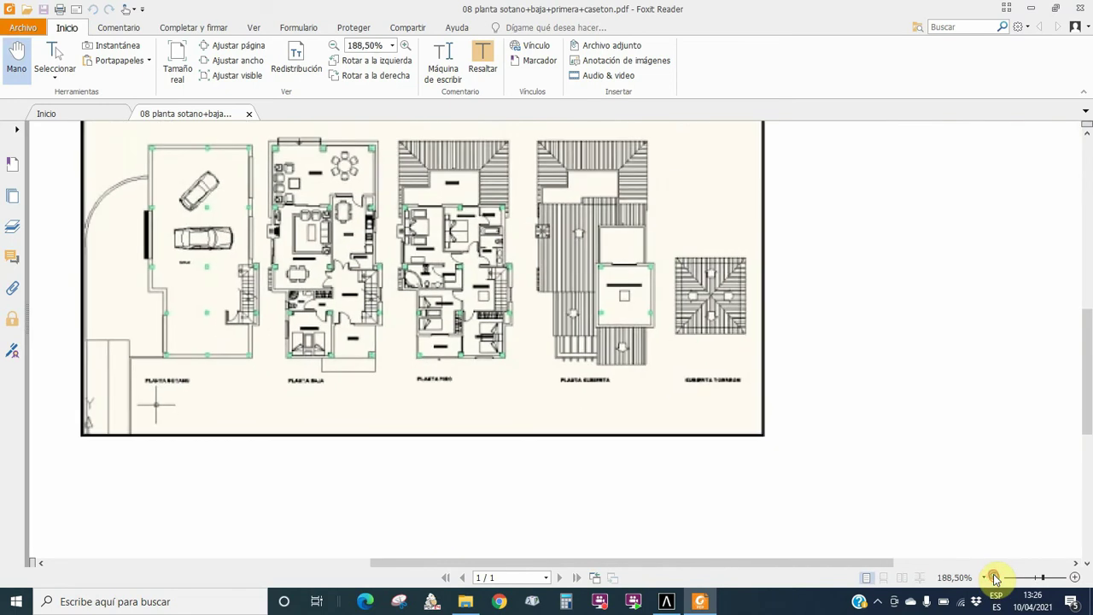
click(995, 579)
mouse_move(764, 561)
mouse_down()
mouse_move(603, 551)
mouse_move(653, 568)
mouse_up()
scroll(610, 376, up, 2)
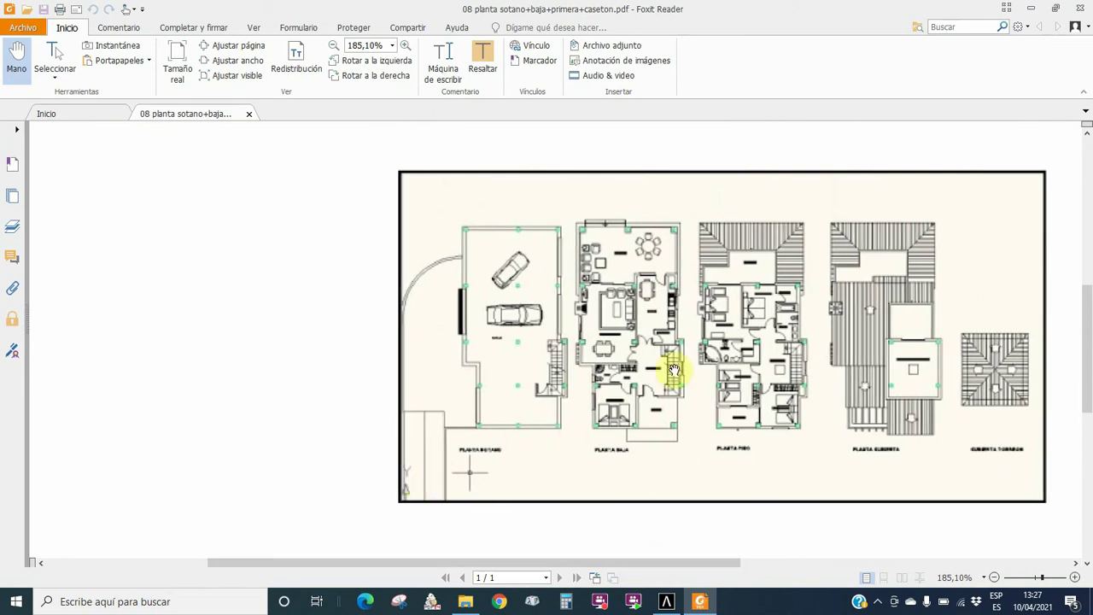
drag(693, 143, 638, 145)
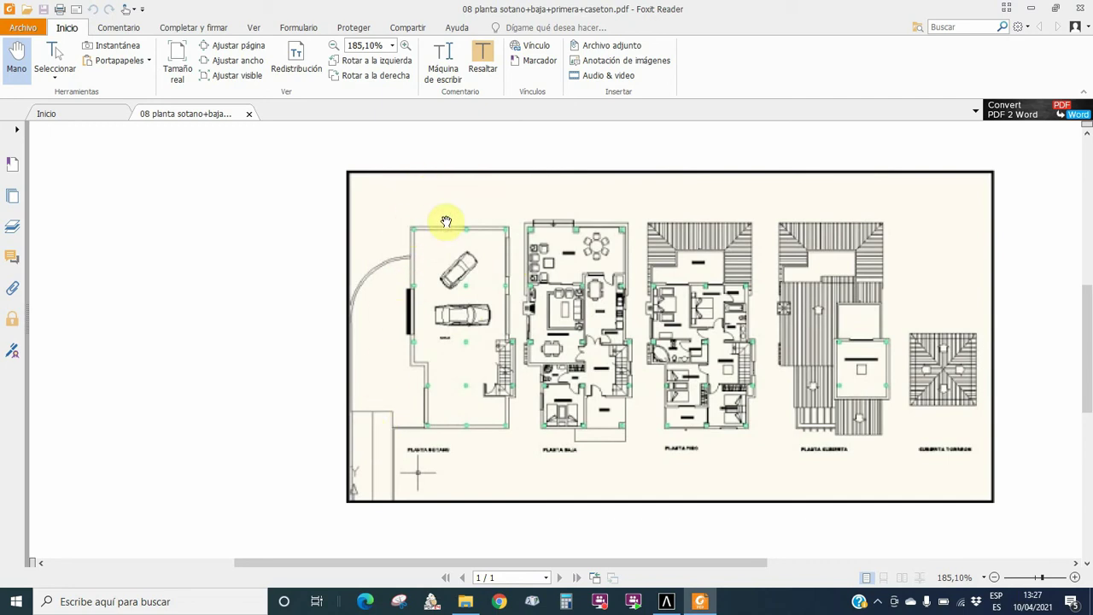
scroll(504, 222, left, 1)
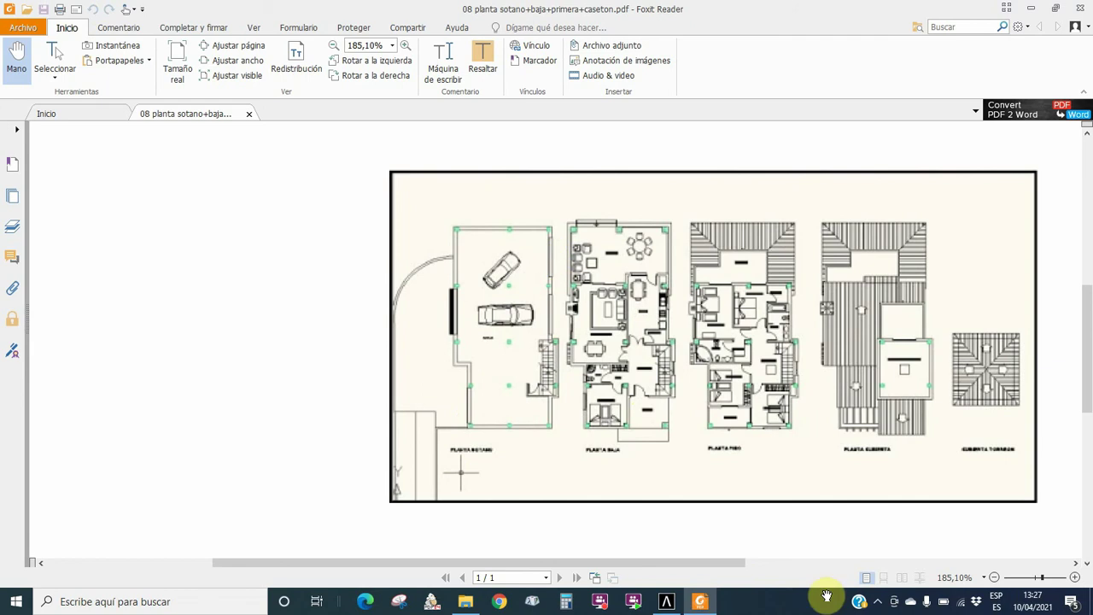
Examine the basement, ground-floor and upper-floor plans up close, checking their walls and room layout
click(1075, 577)
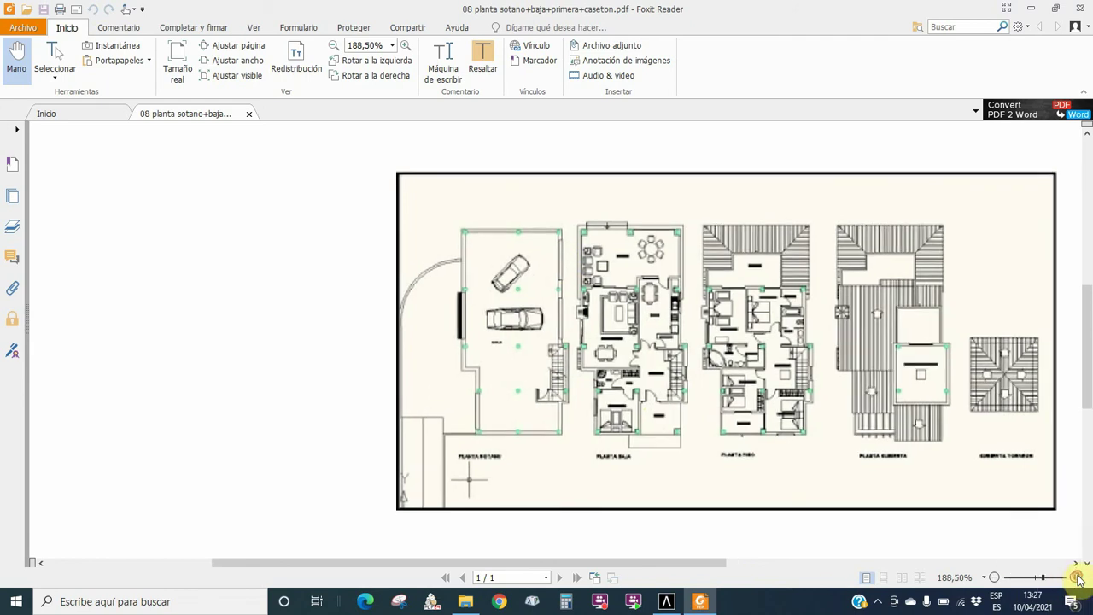
click(1078, 579)
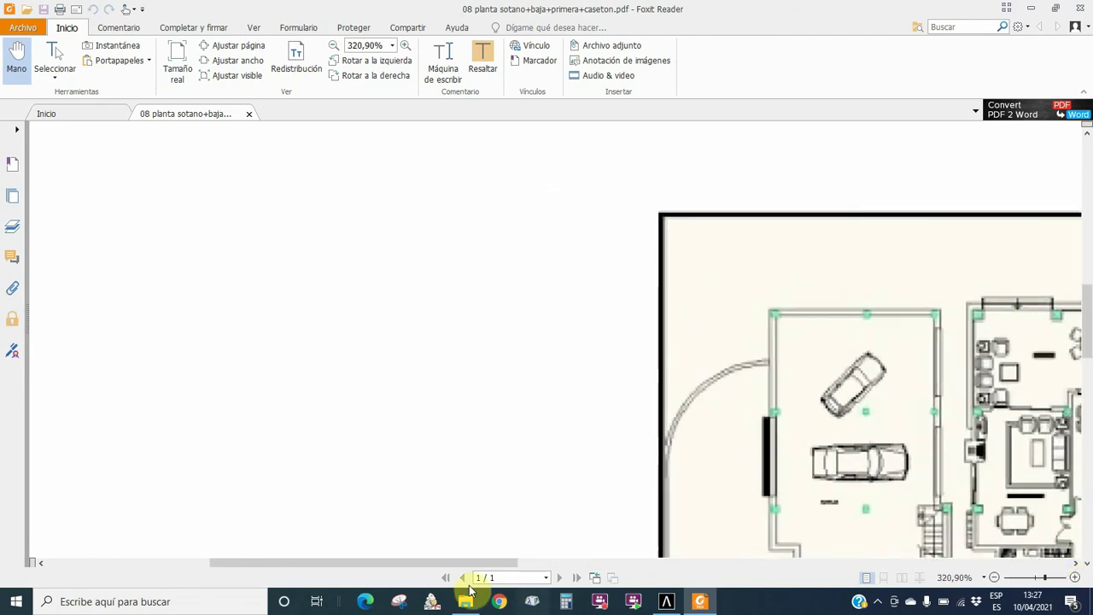
drag(451, 564, 621, 567)
scroll(681, 419, down, 4)
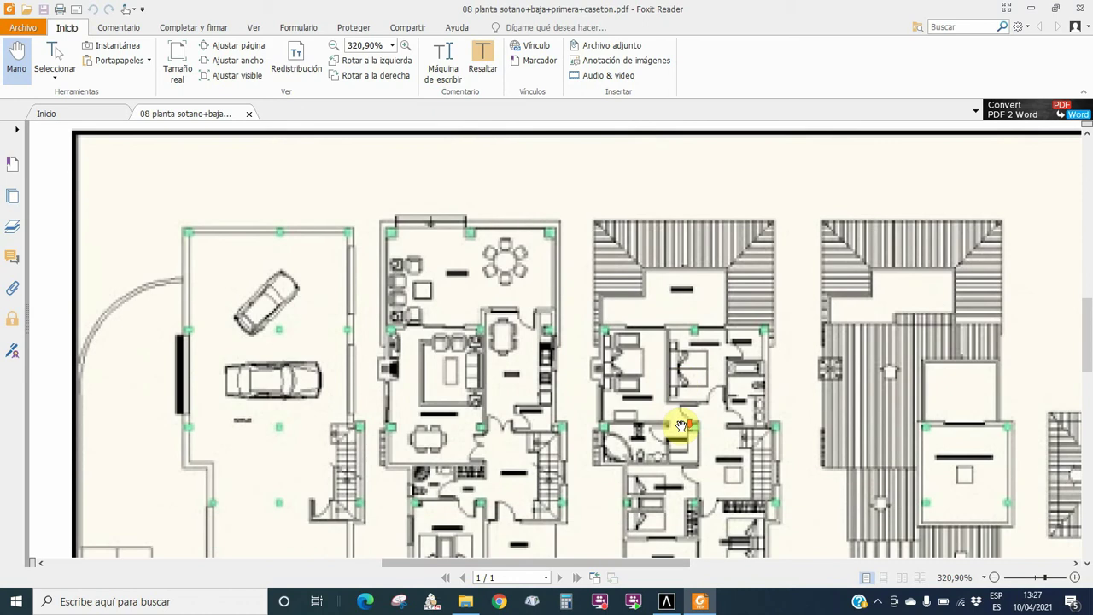
drag(609, 563, 524, 547)
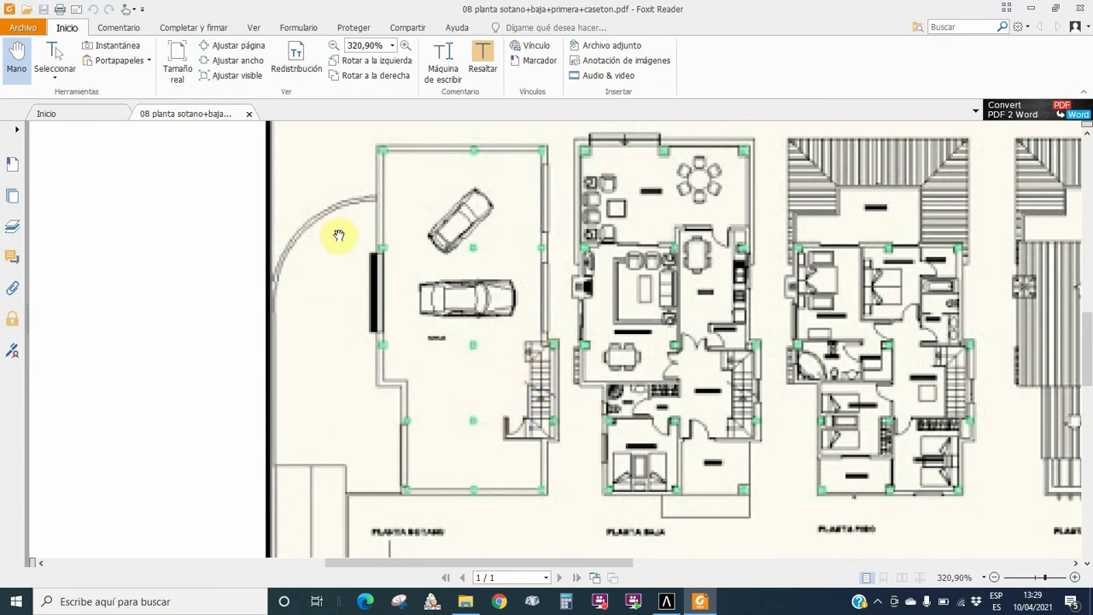
mouse_move(544, 402)
mouse_down()
mouse_move(415, 379)
mouse_move(415, 410)
mouse_up()
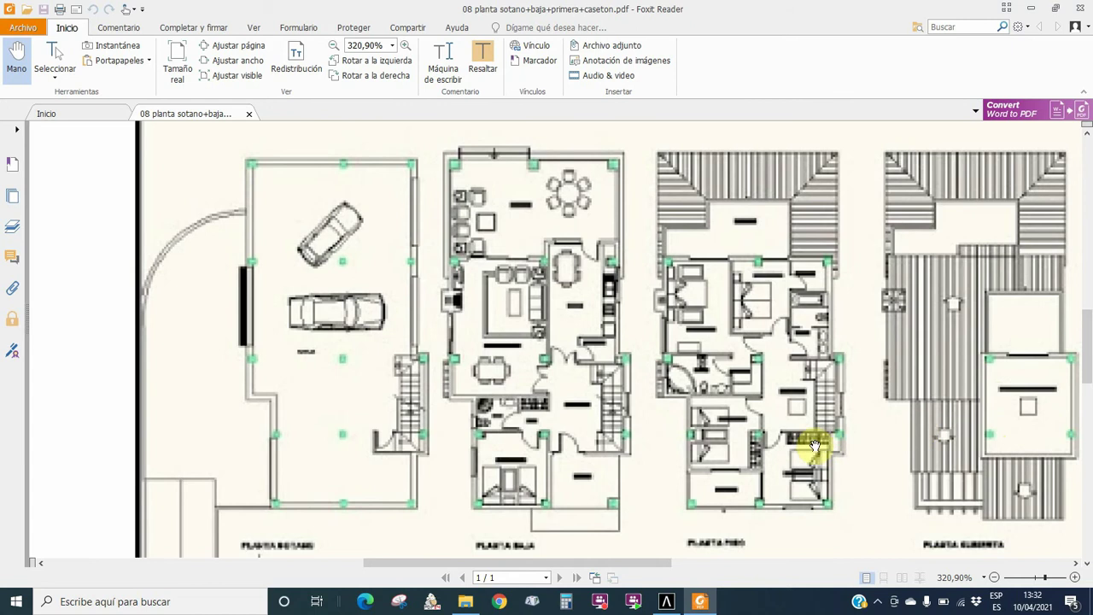
scroll(519, 406, down, 1)
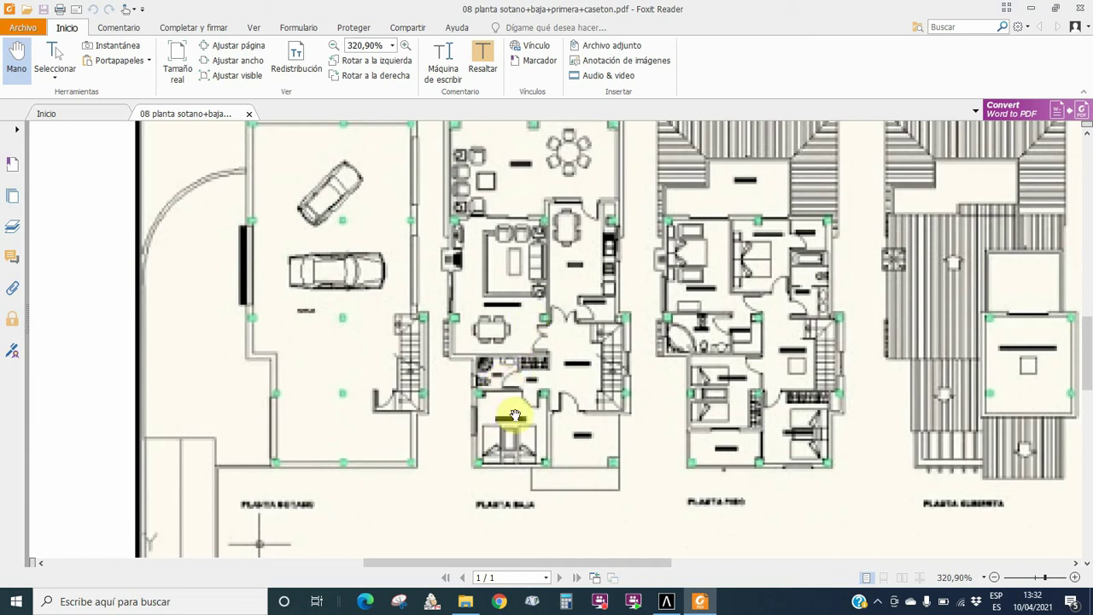
Switch back to Allplan and inspect the four wall types with their sections and labels
click(667, 602)
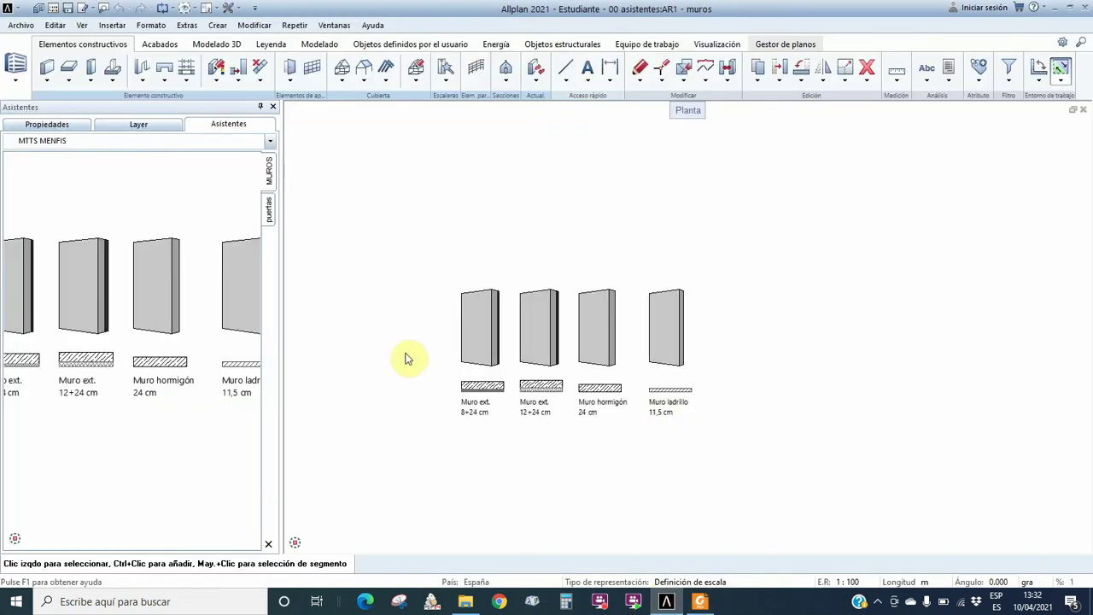
scroll(555, 408, up, 2)
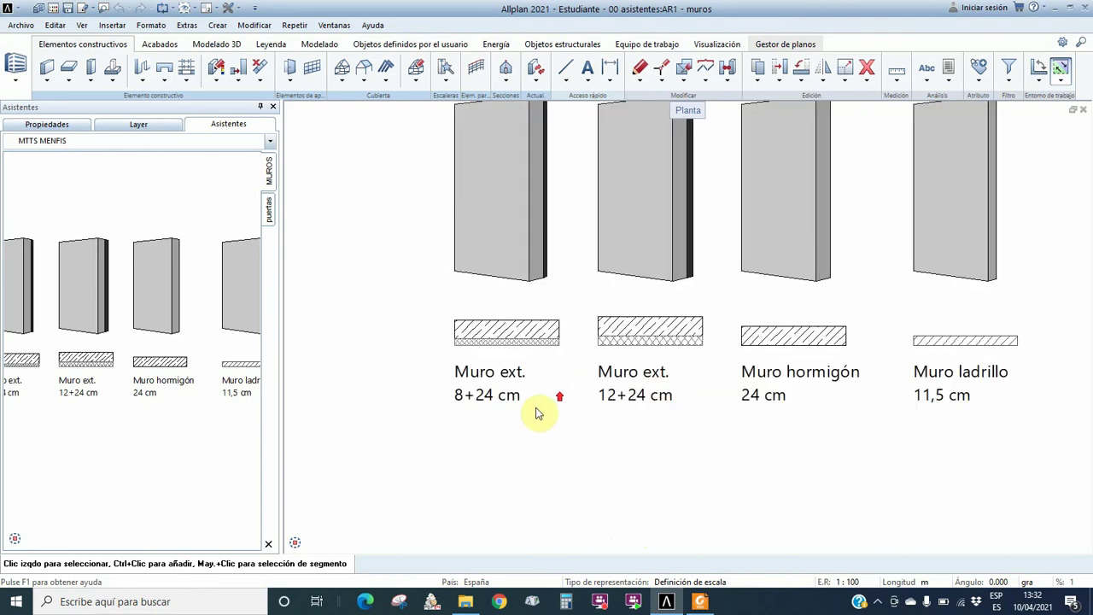
scroll(452, 390, down, 1)
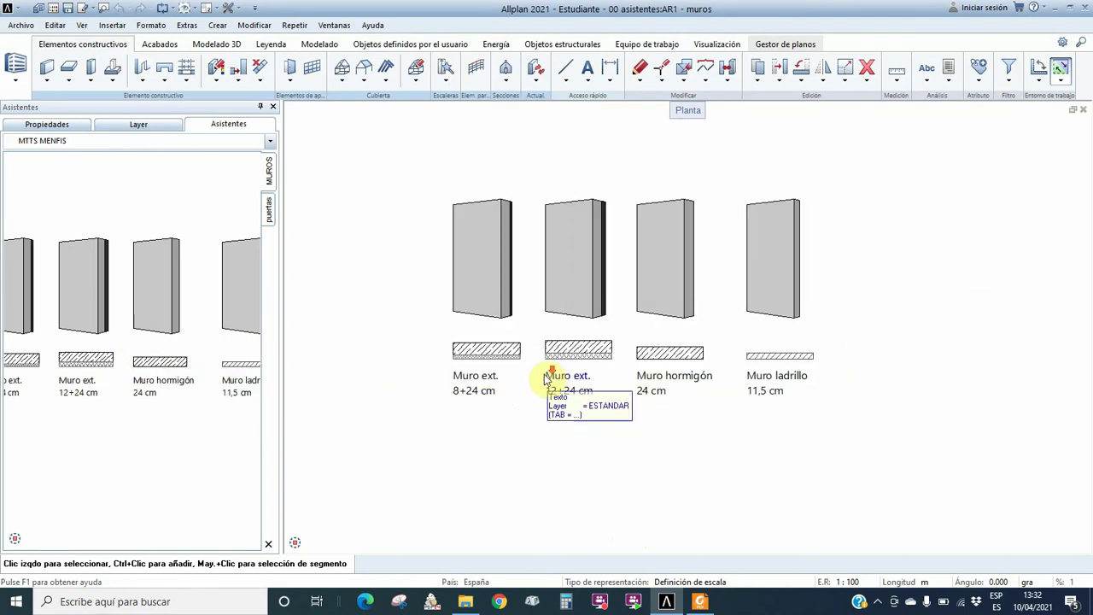
Delete the 12+24 cm exterior wall type, including its 3D view, section and label
scroll(530, 389, down, 1)
scroll(466, 395, up, 2)
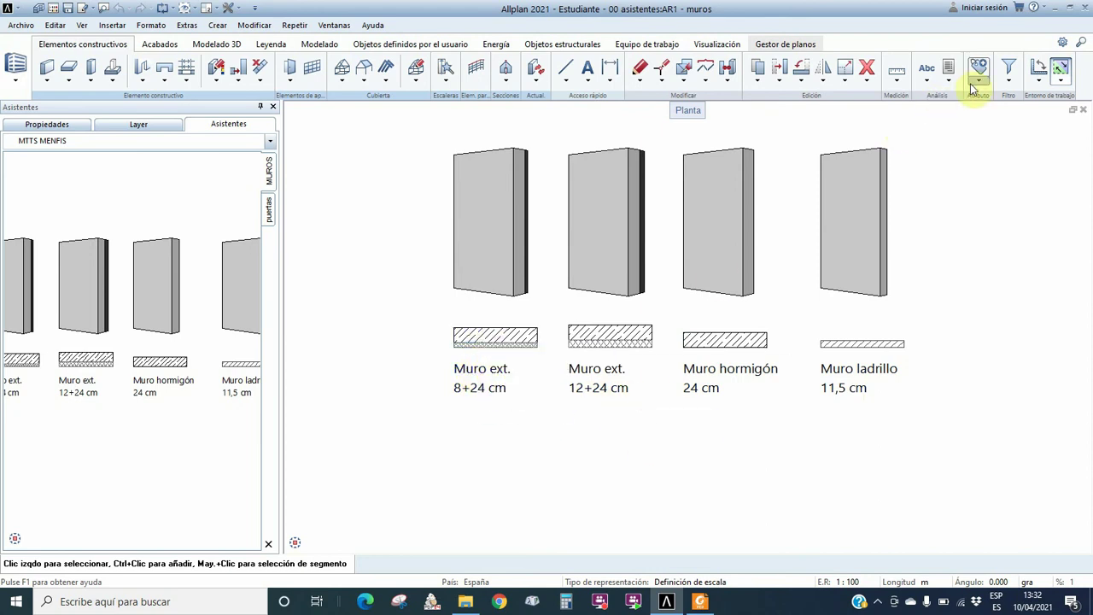
click(872, 71)
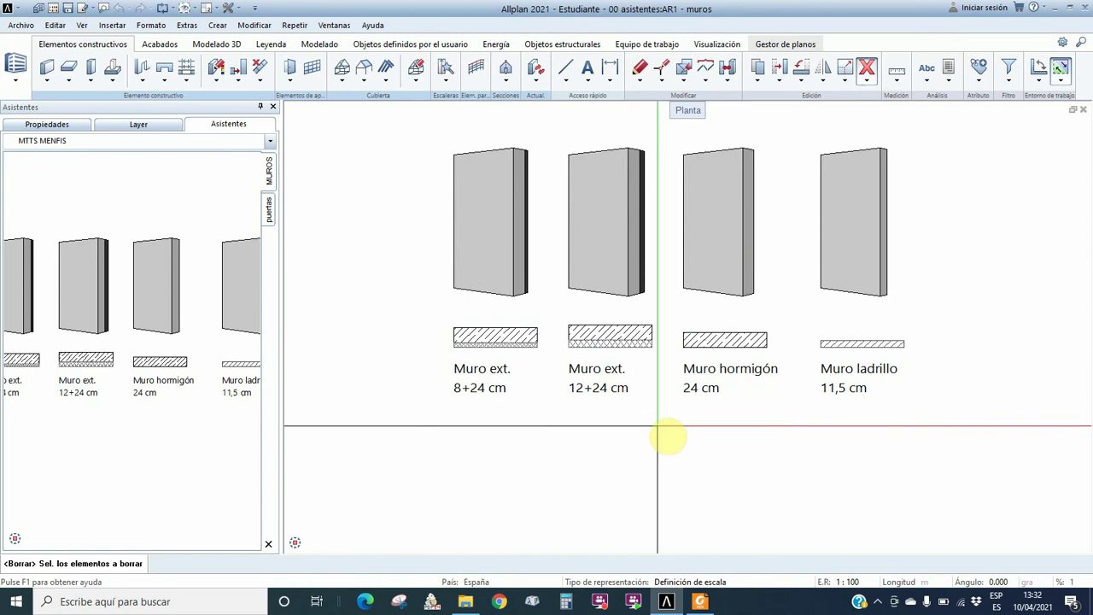
drag(658, 425, 578, 147)
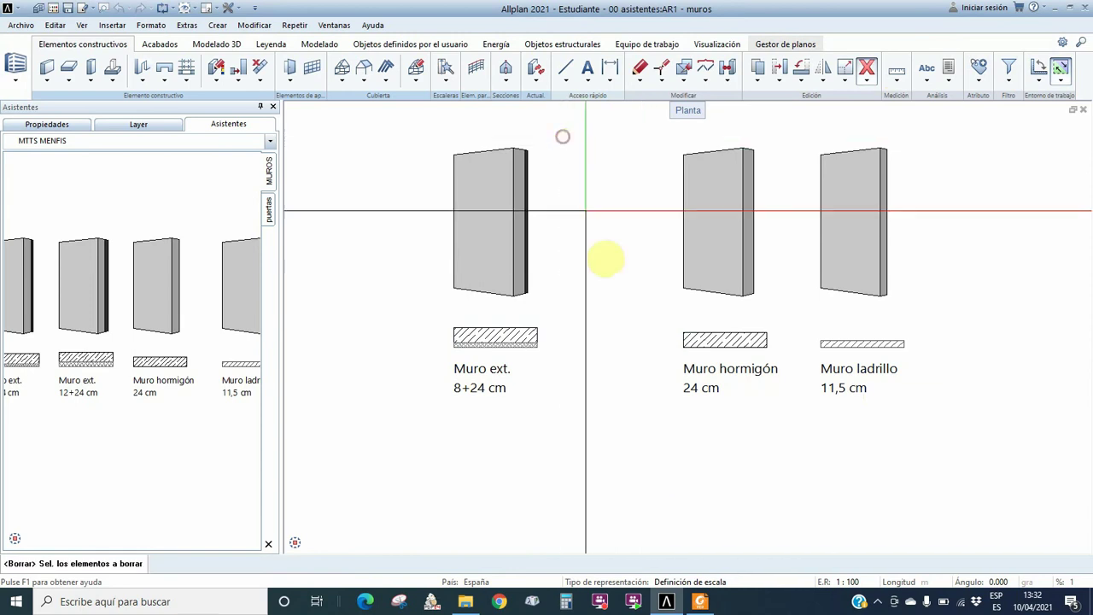
Move the Muro hormigón and Muro ladrillo wall types about 1.54 m horizontally towards the 8+24 cm exterior wall
scroll(655, 458, down, 2)
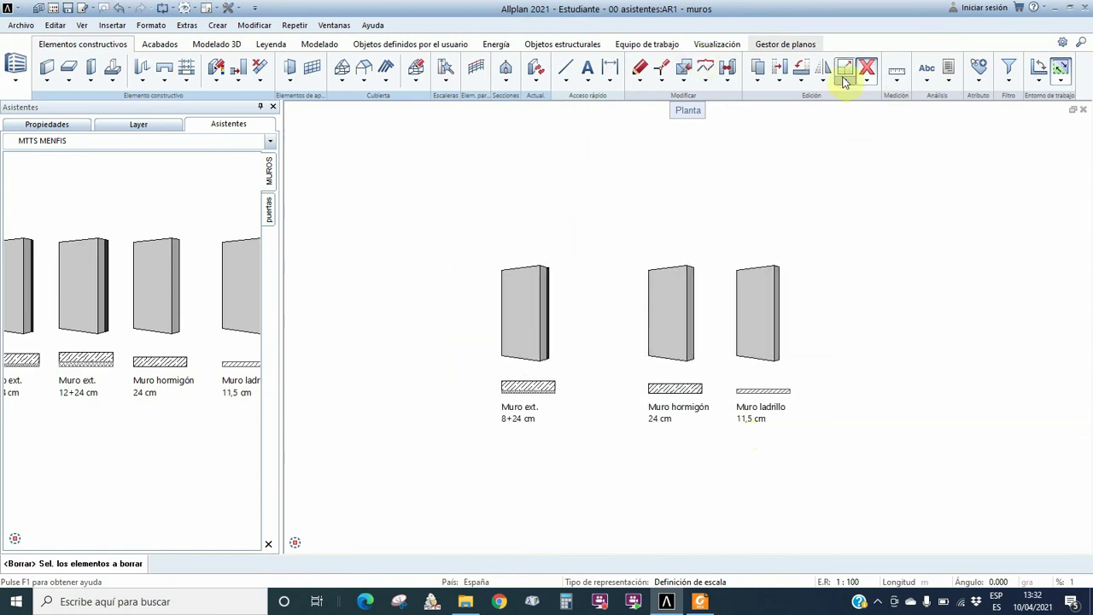
click(784, 68)
drag(627, 240, 848, 497)
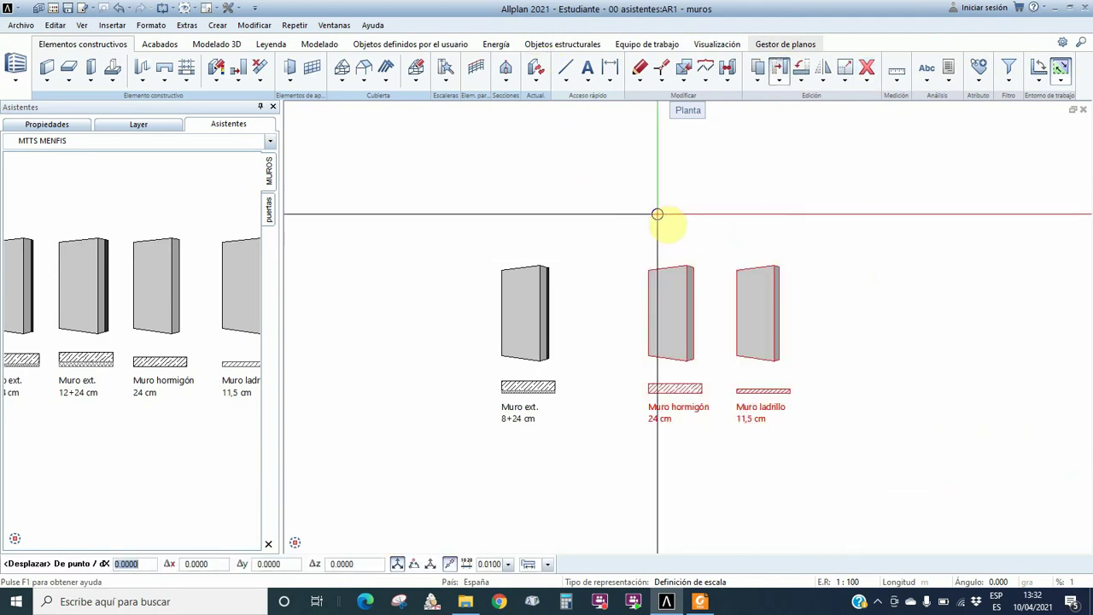
click(656, 214)
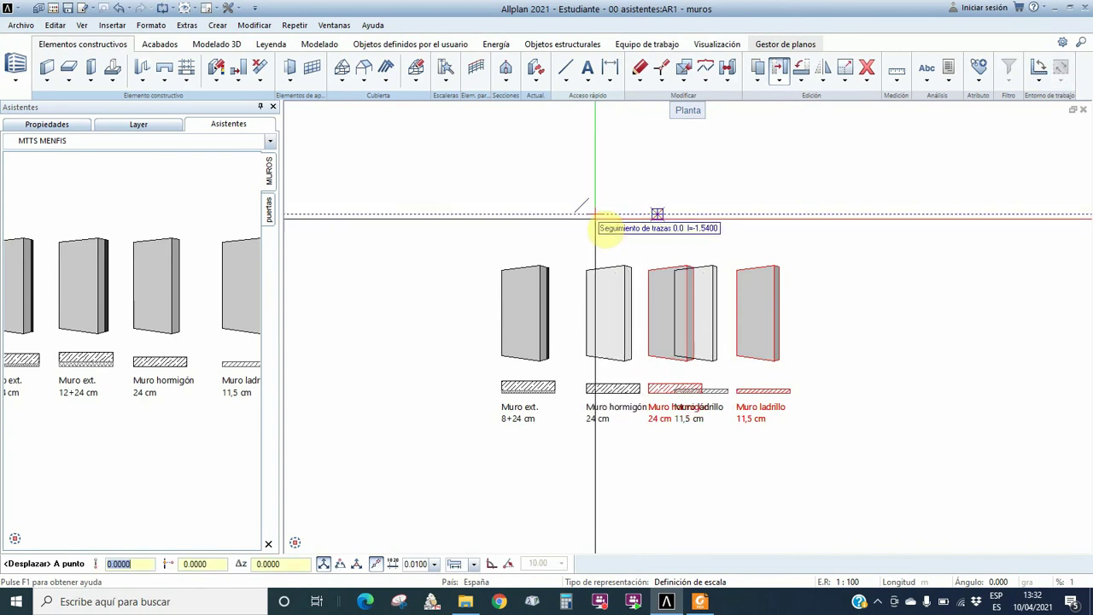
click(596, 215)
key(Escape)
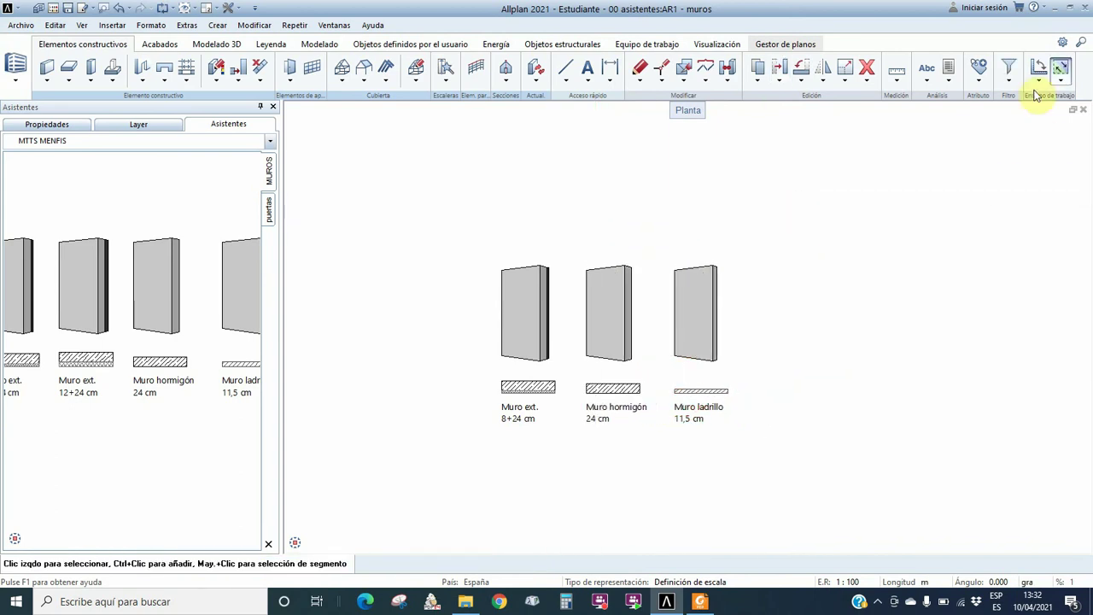
click(760, 84)
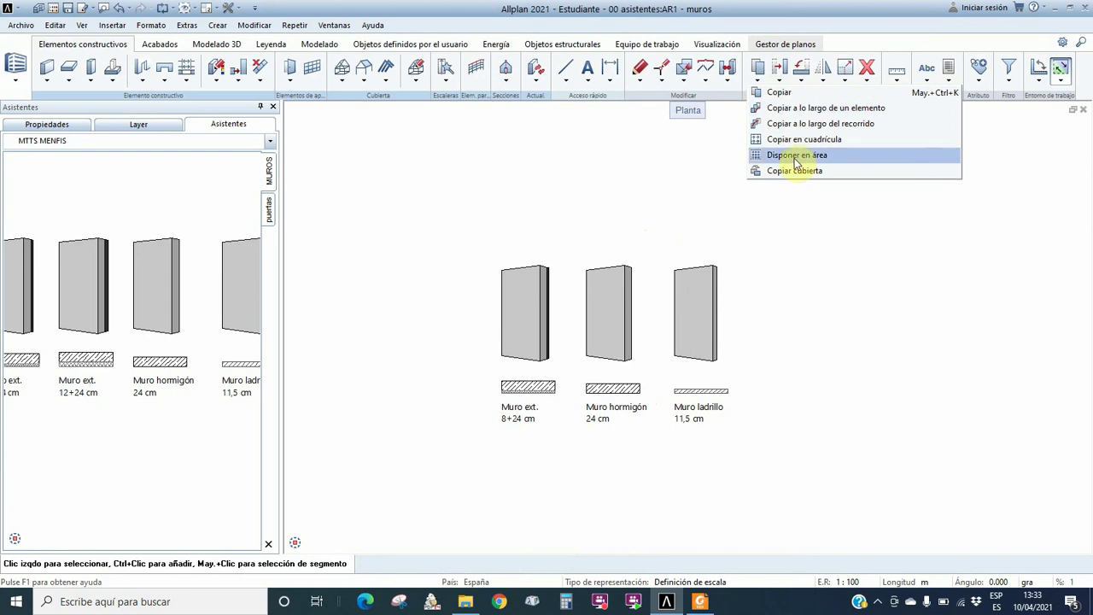
click(824, 233)
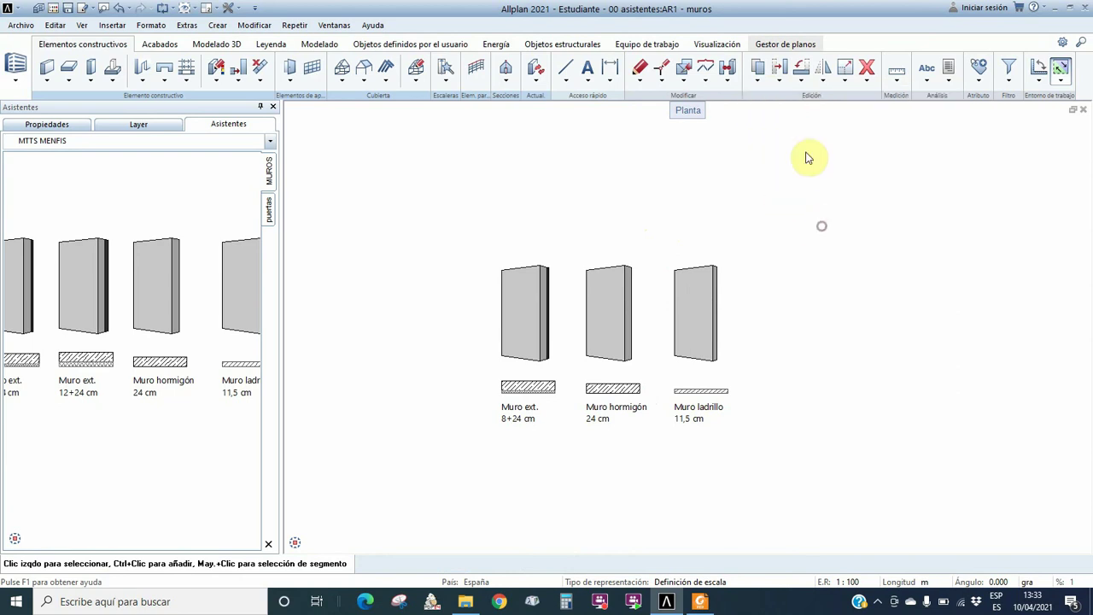
click(781, 83)
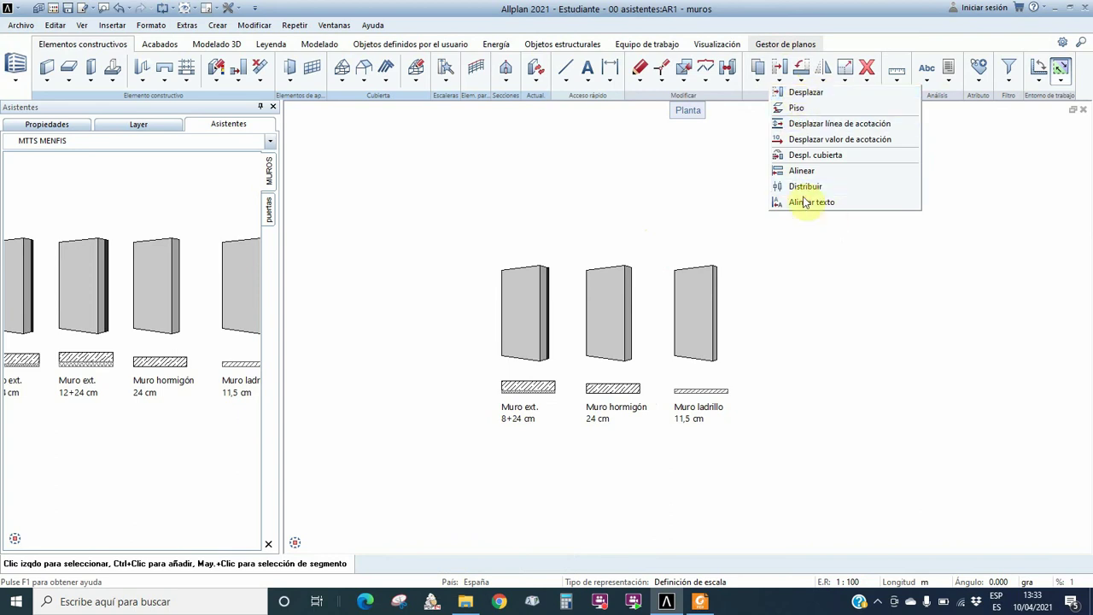
click(820, 81)
click(821, 82)
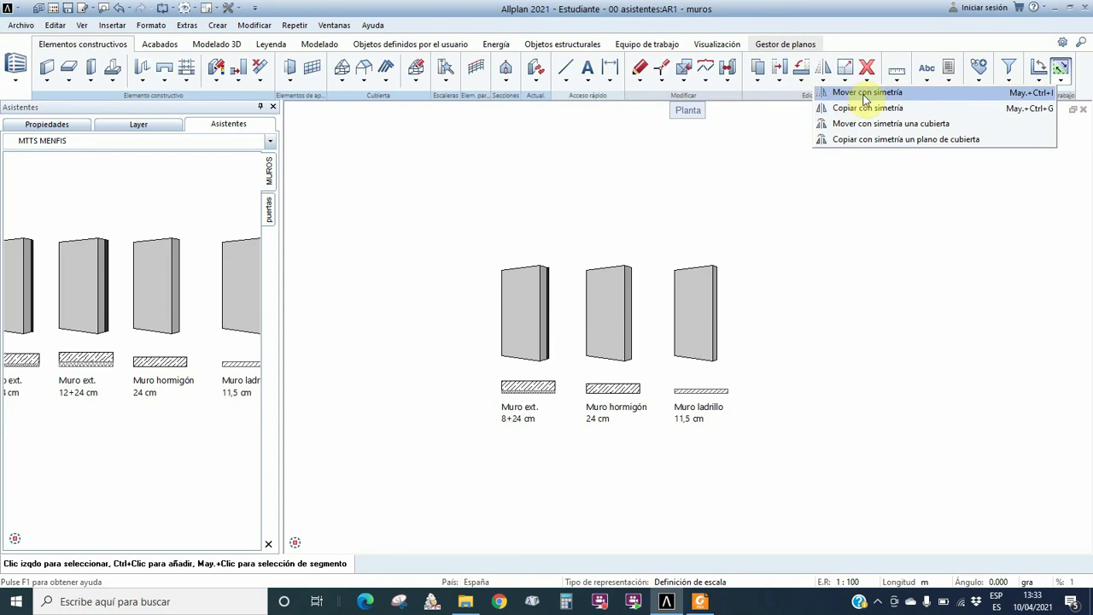
click(916, 212)
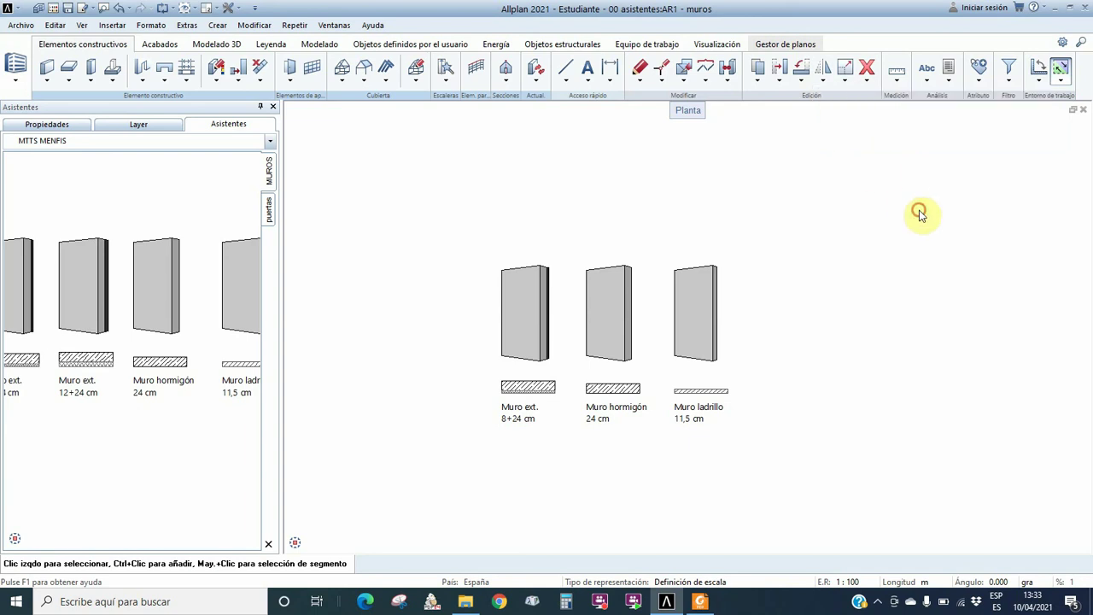
click(868, 80)
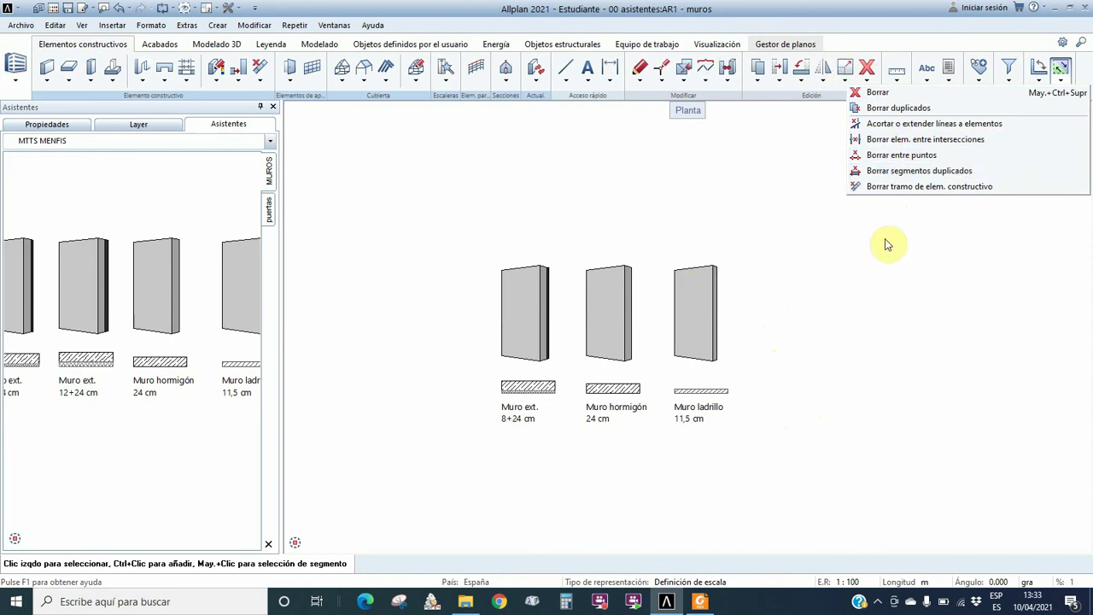
click(918, 229)
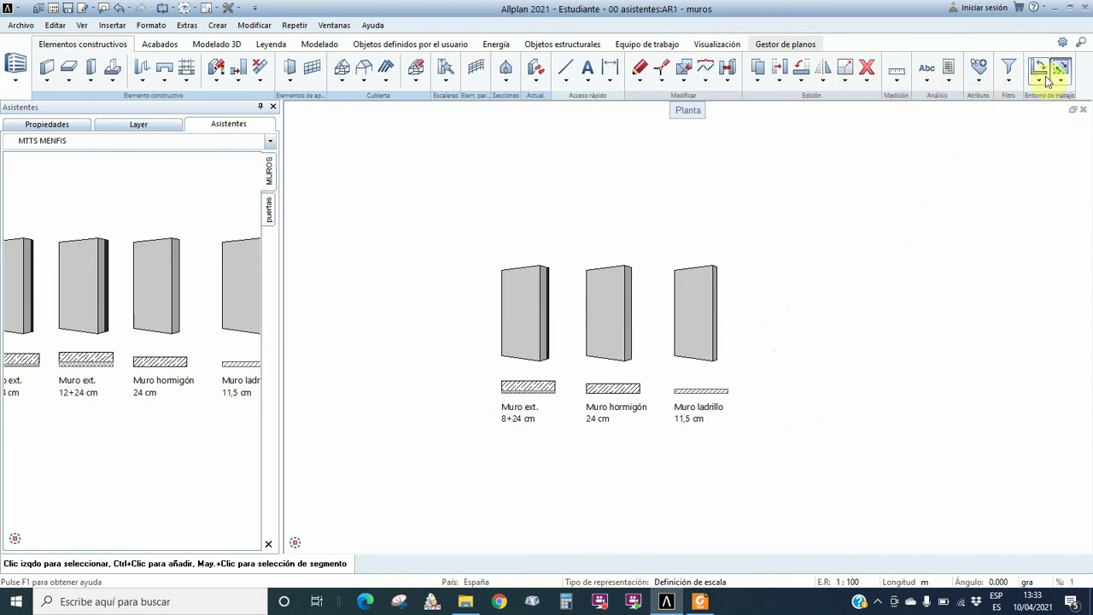
click(901, 81)
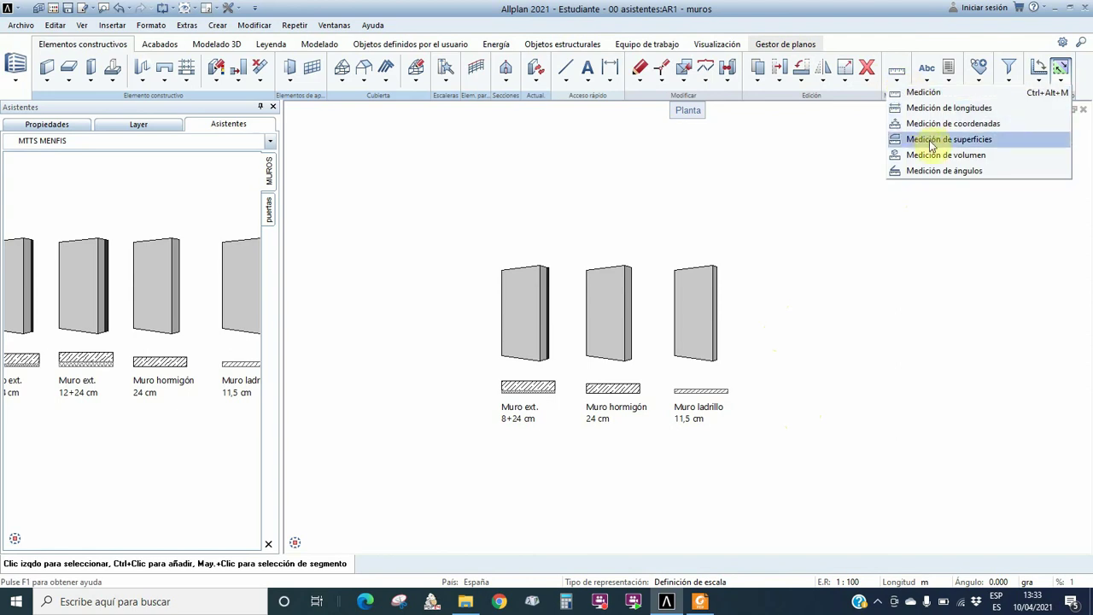
click(855, 129)
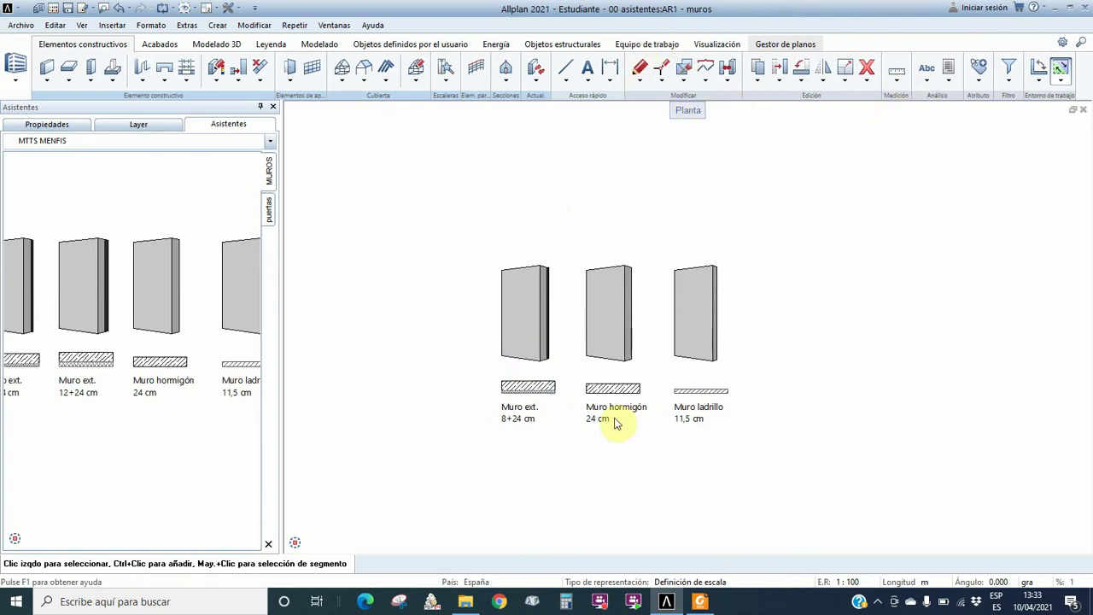
Draw a horizontal trial wall about 4.09 m long below the wall types, using the assistant's 8+24 cm exterior wall
middle_drag(632, 424, 637, 372)
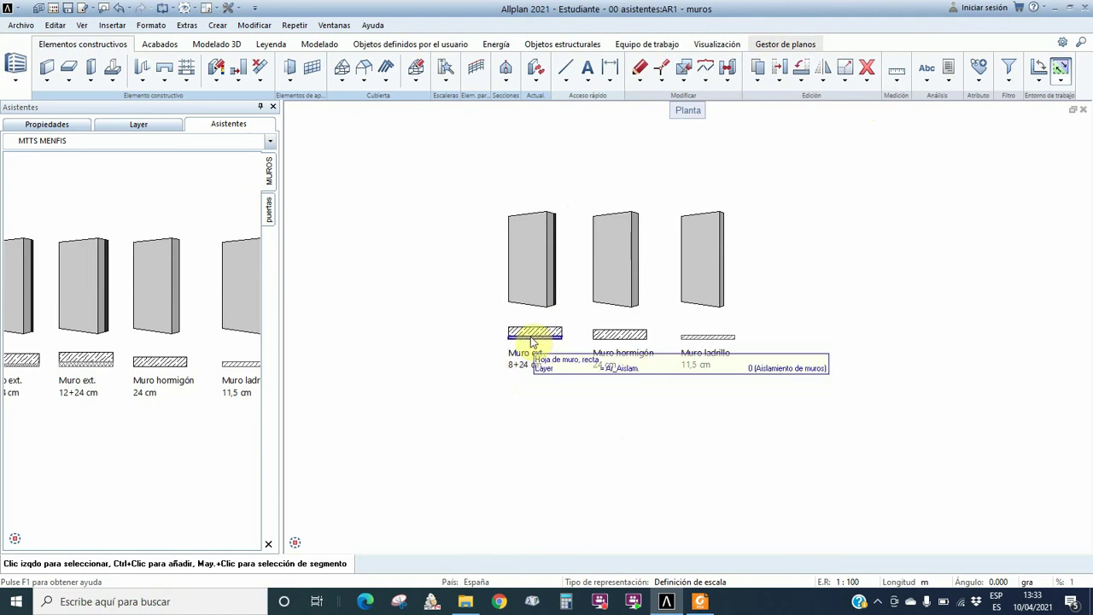
scroll(528, 343, up, 2)
scroll(532, 337, down, 1)
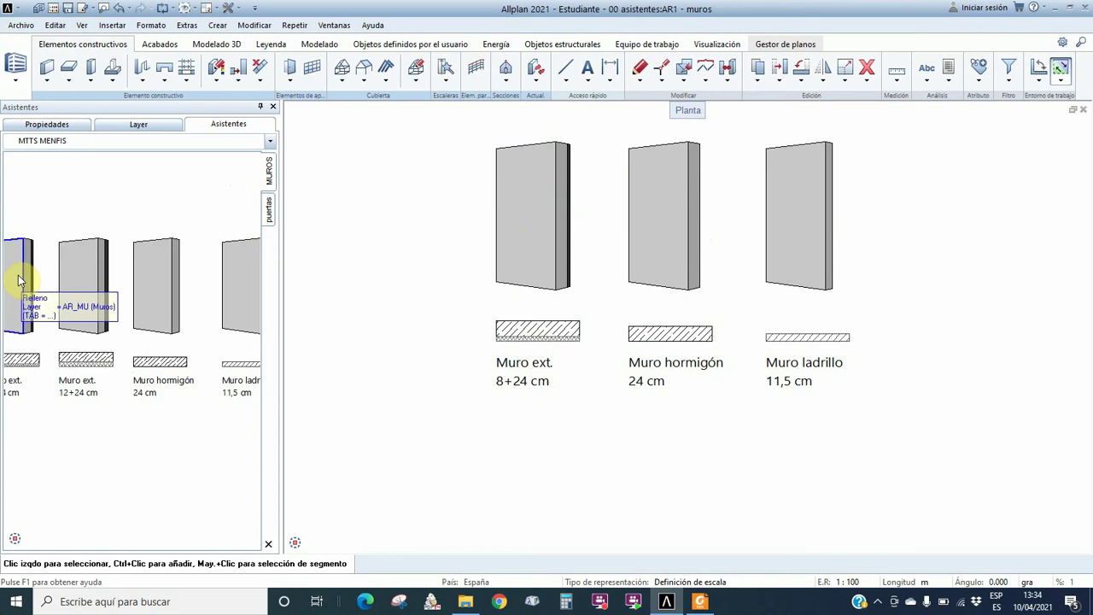
scroll(140, 310, down, 1)
scroll(43, 337, up, 2)
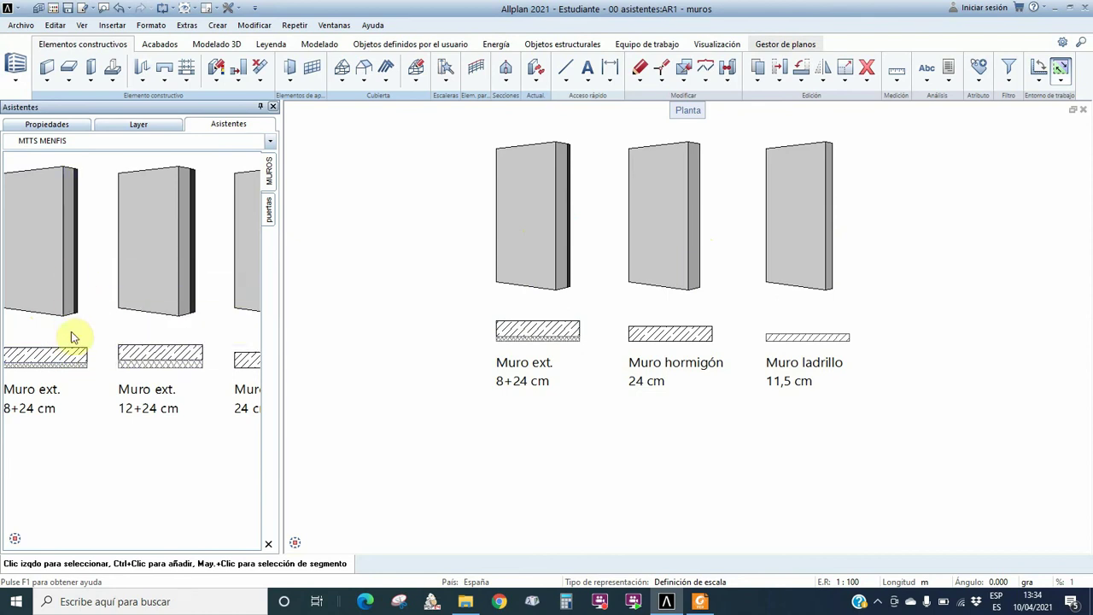
scroll(87, 362, down, 1)
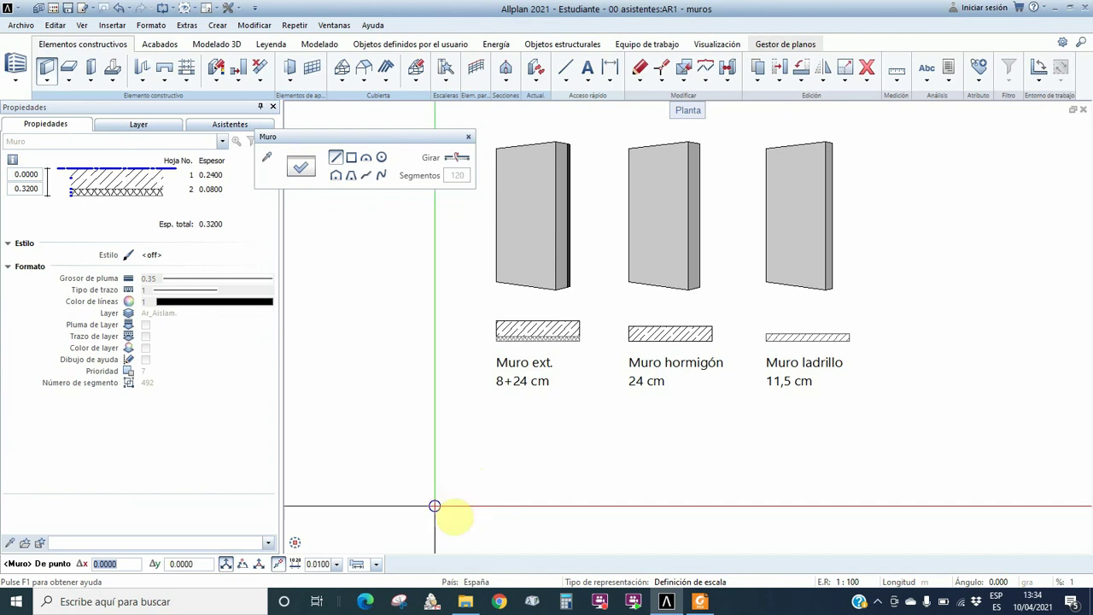
click(388, 425)
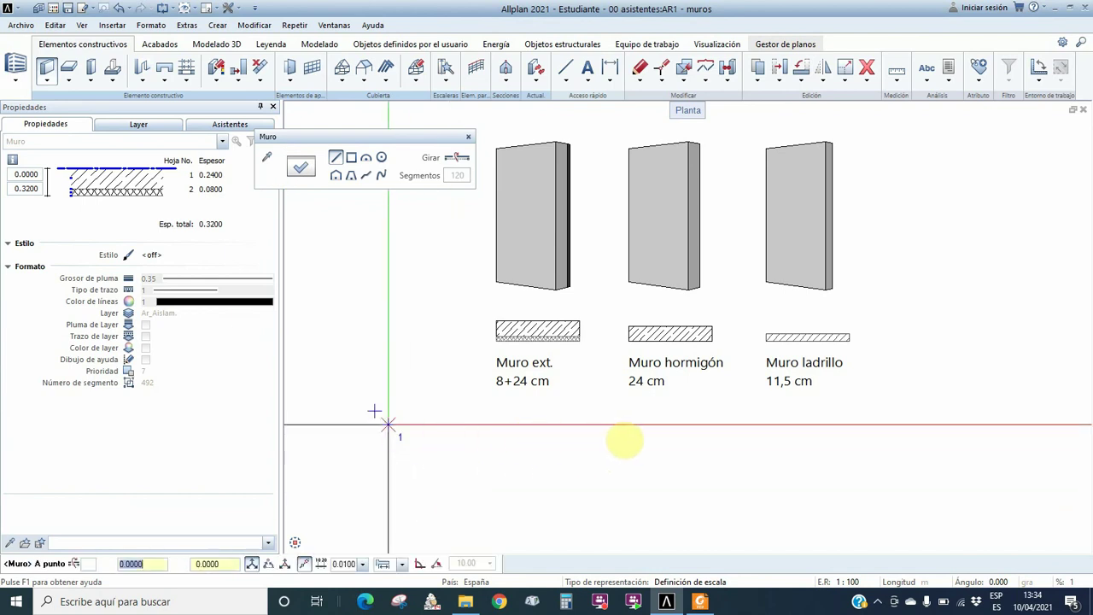
click(645, 427)
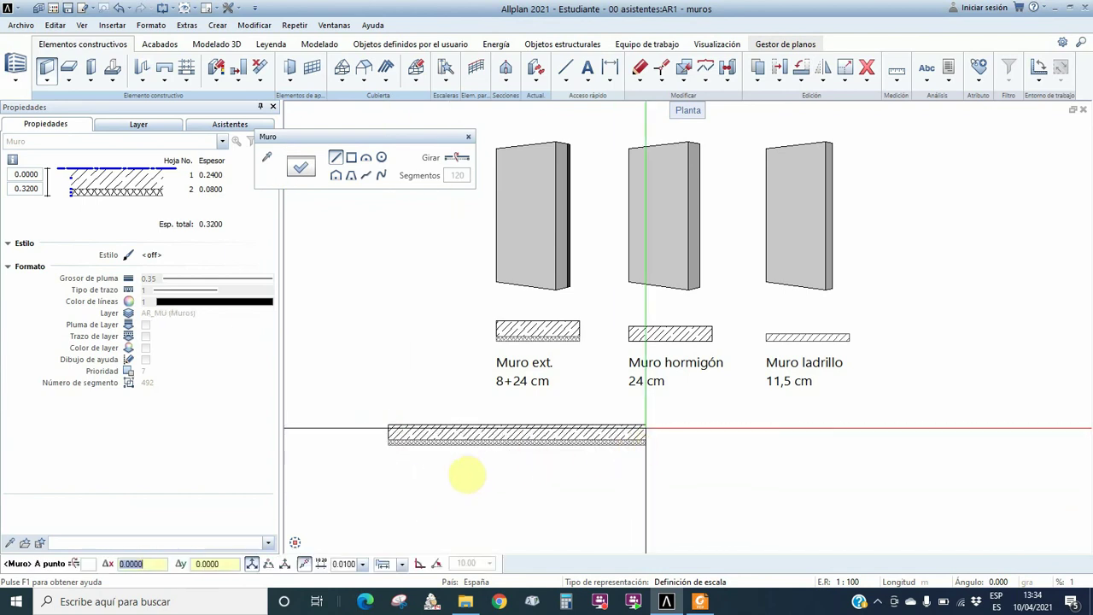
key(Escape)
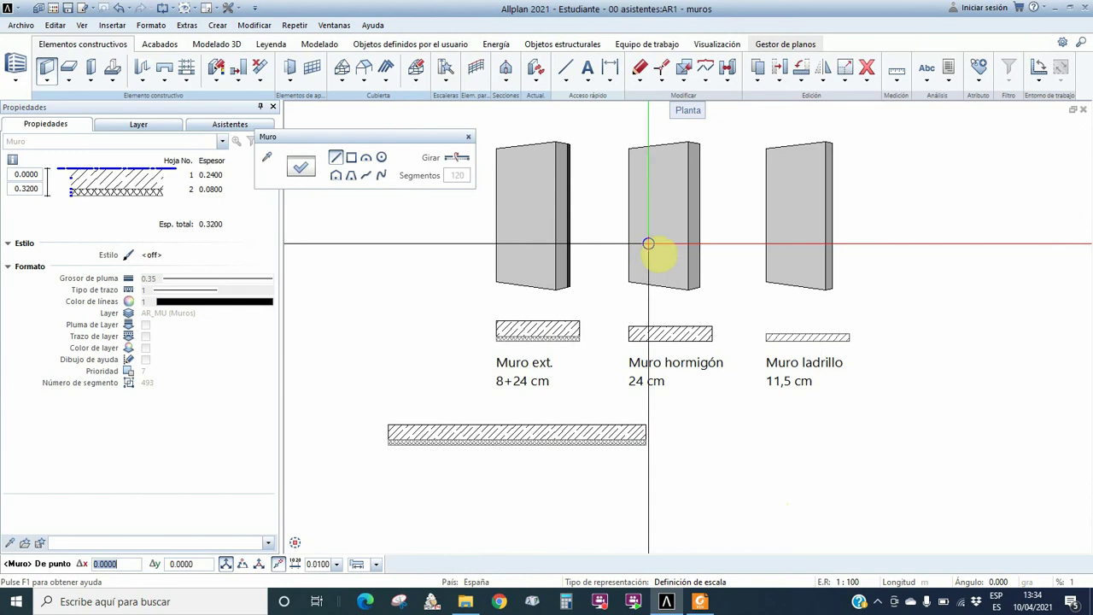
key(Escape)
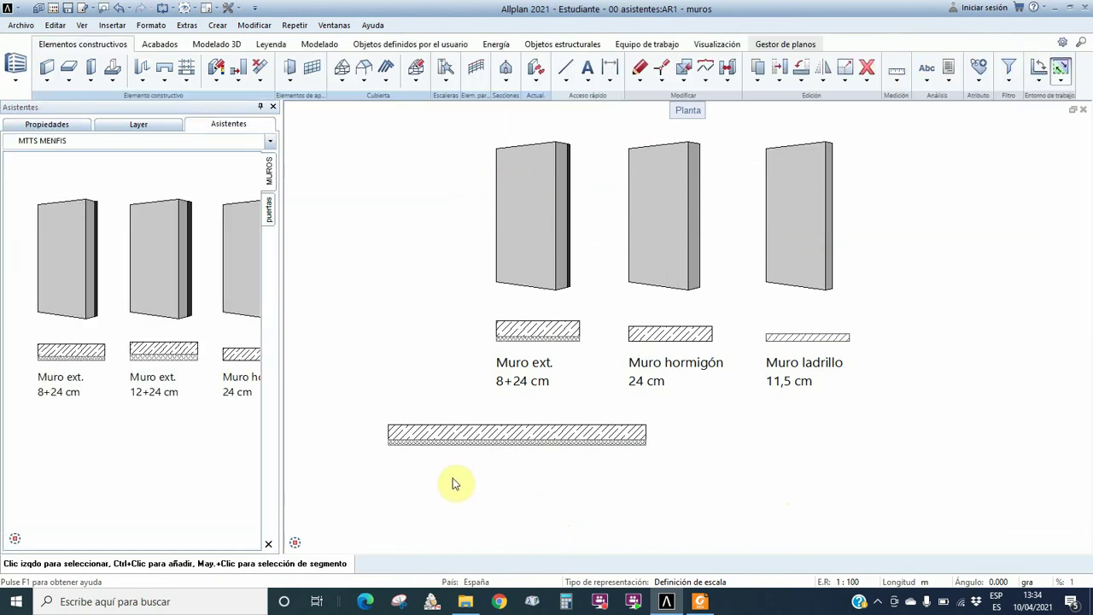
Delete the trial wall drawn below the wall types
drag(452, 480, 374, 372)
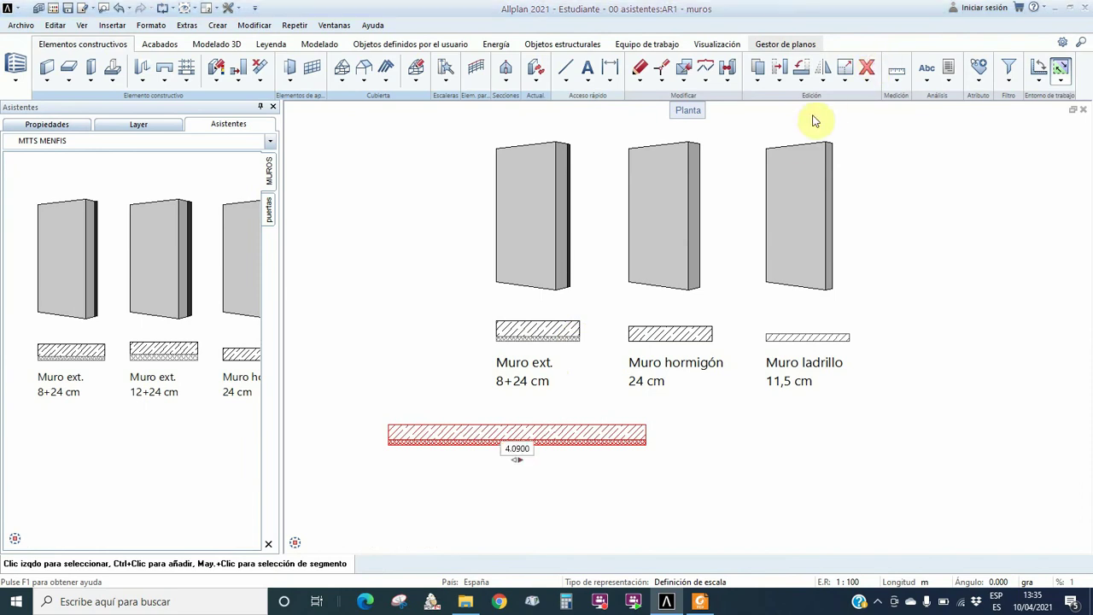
key(Delete)
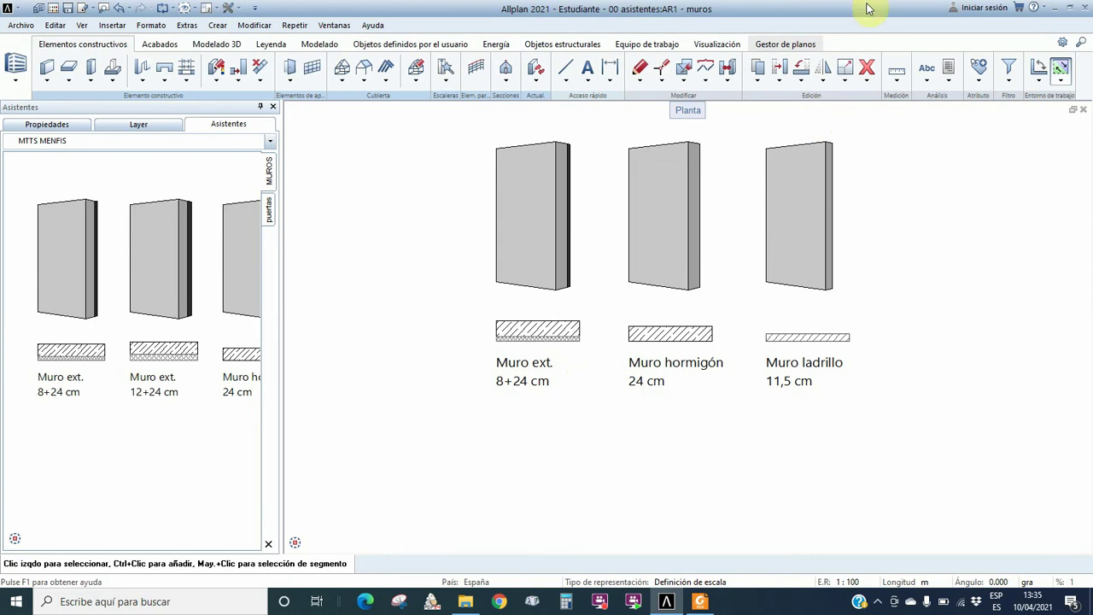
Open the 8+24 cm exterior wall's properties and bring up its height settings
click(529, 333)
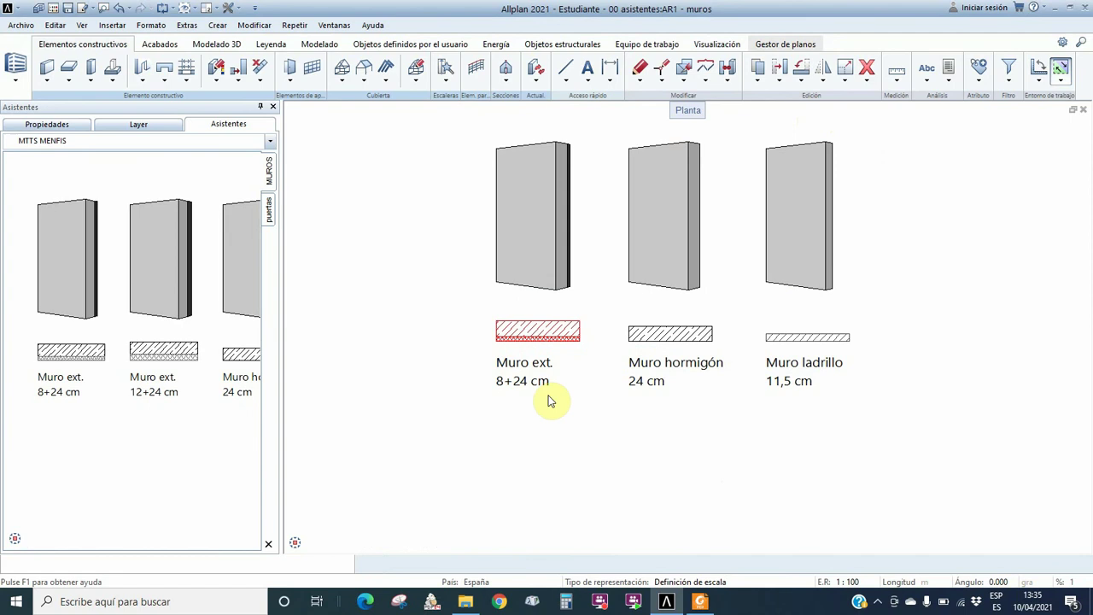
double_click(464, 322)
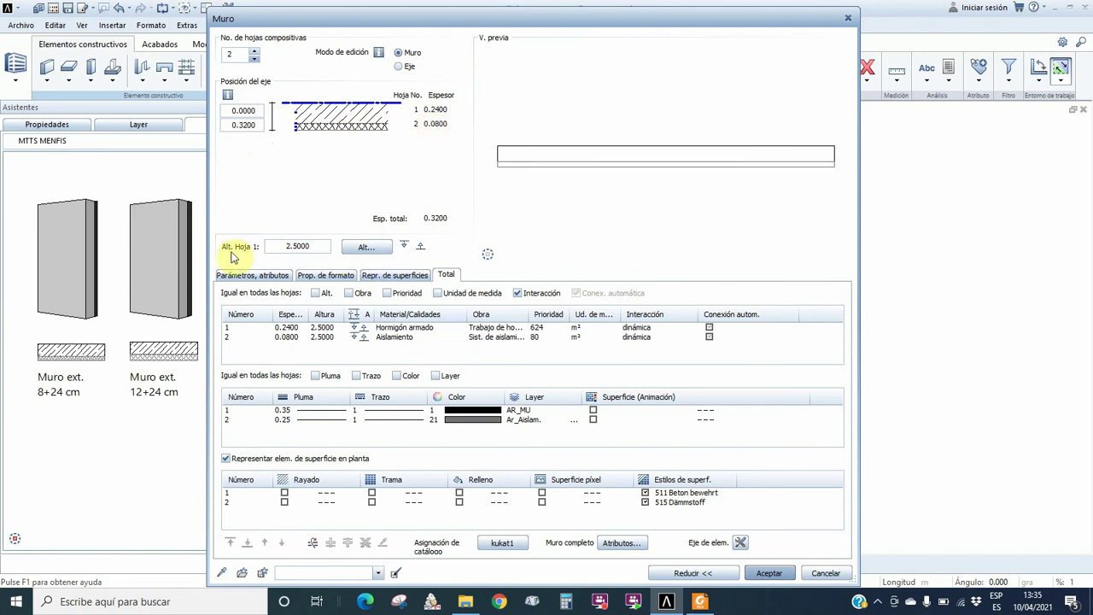
click(372, 249)
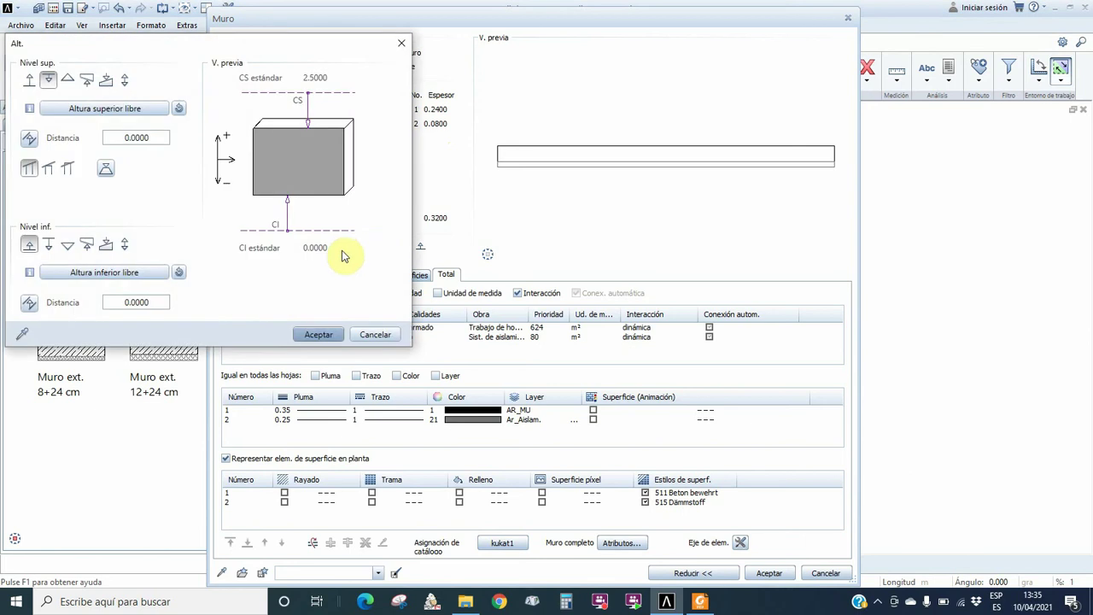
Check the standard planes assigned to the wall's upper and lower levels, keeping Altura superior libre and Altura inferior libre
click(127, 109)
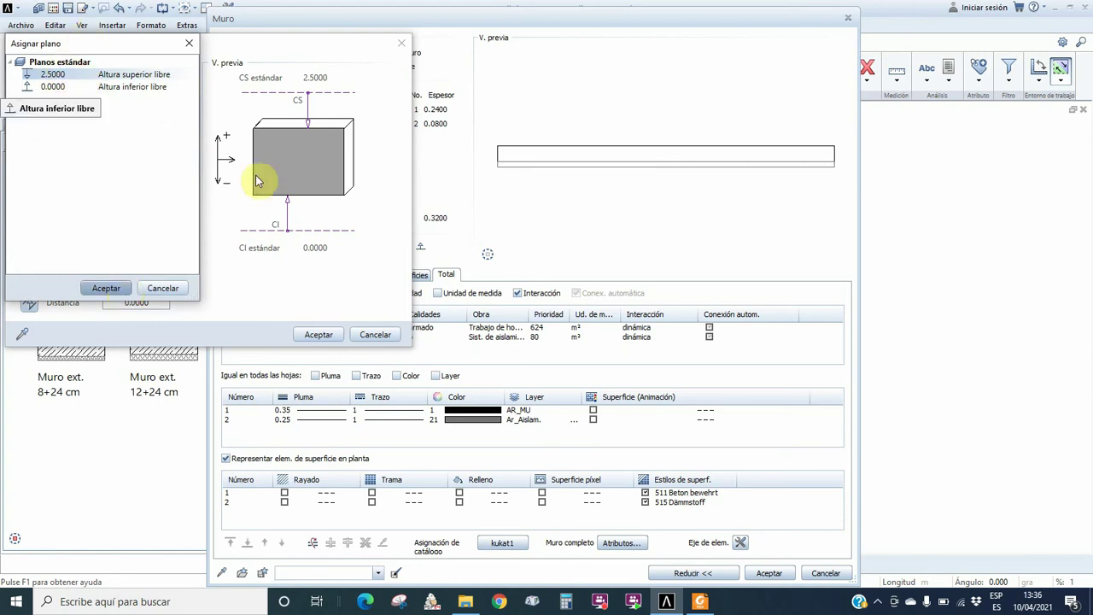
click(163, 287)
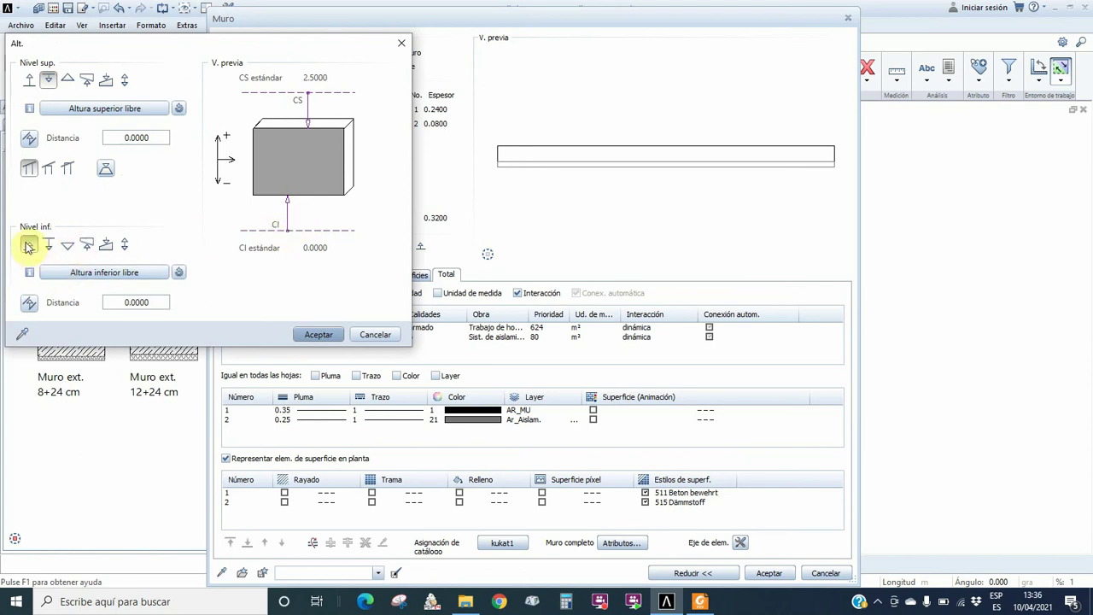
click(152, 272)
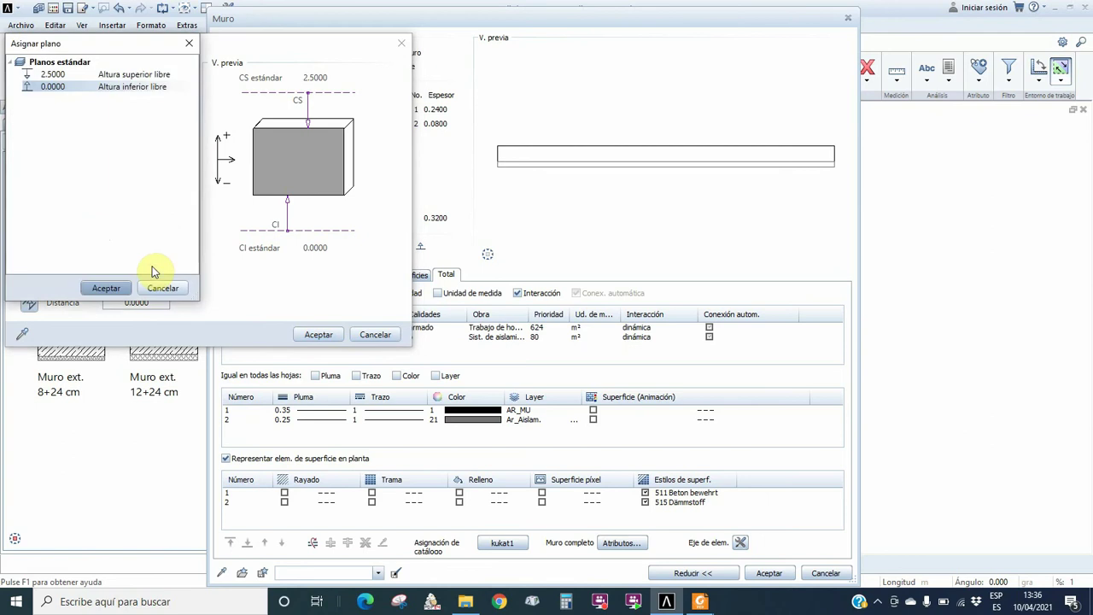
click(109, 291)
Compare the upper level's reference to the lower plane and a fixed element height, keeping it relative to the upper plane, and accept the height settings
drag(154, 301, 106, 300)
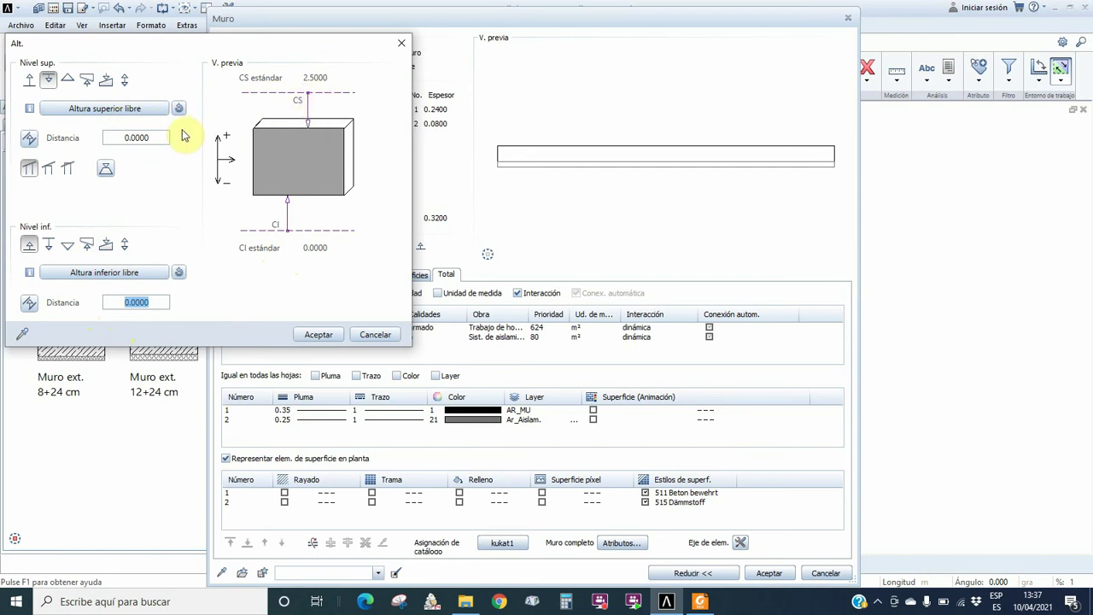
click(155, 139)
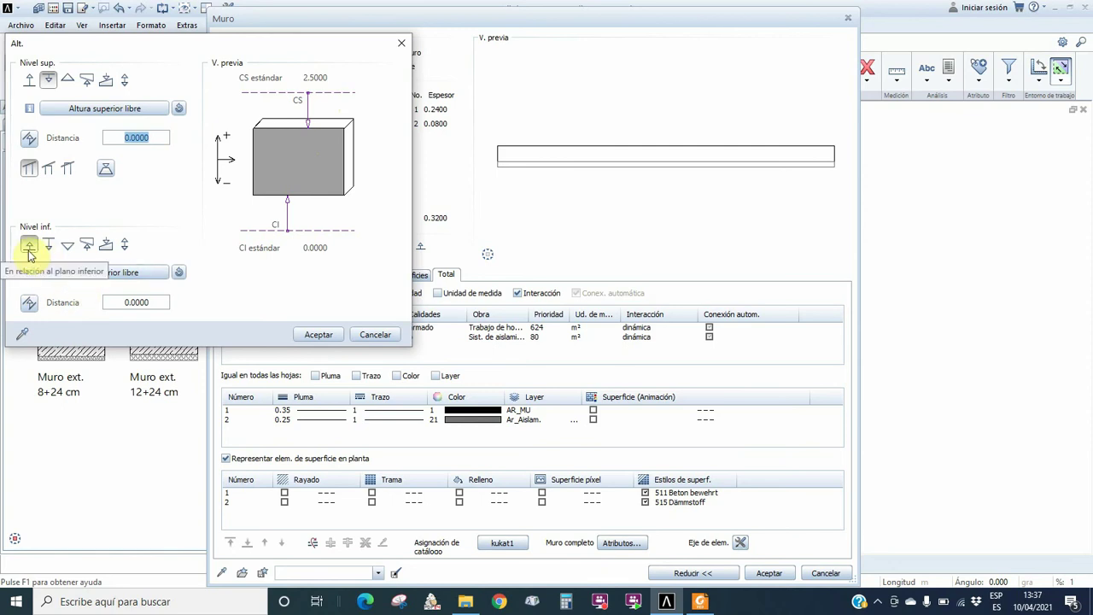
click(29, 80)
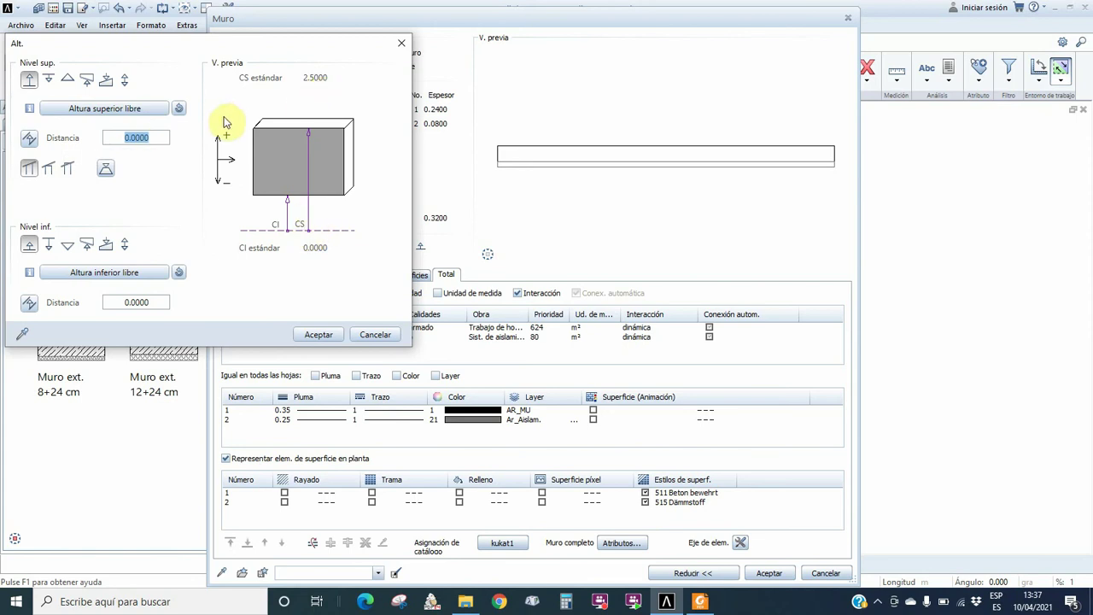
click(125, 79)
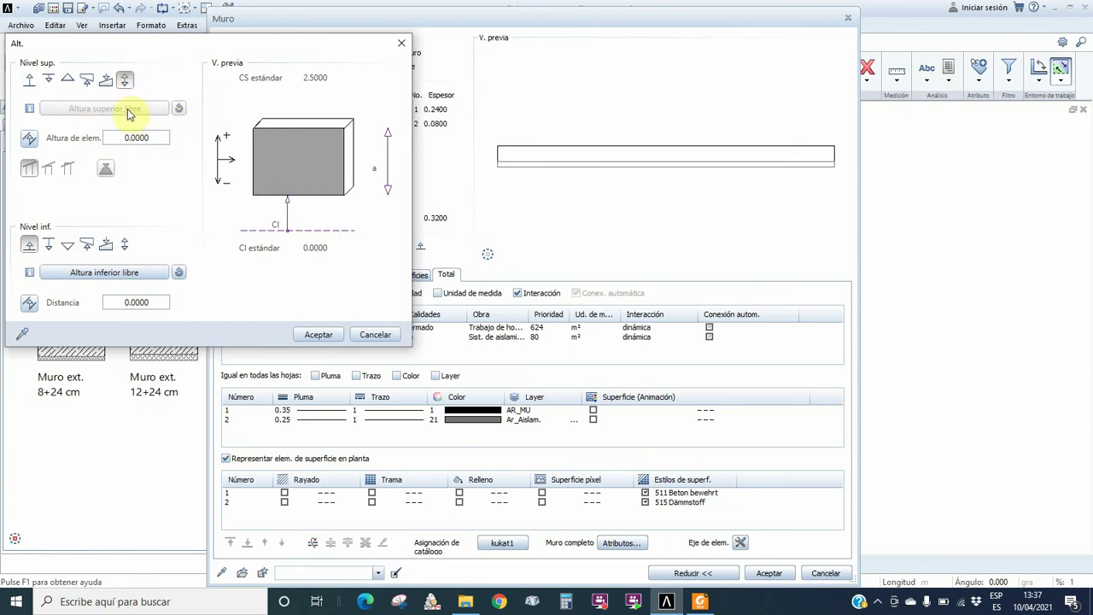
click(49, 80)
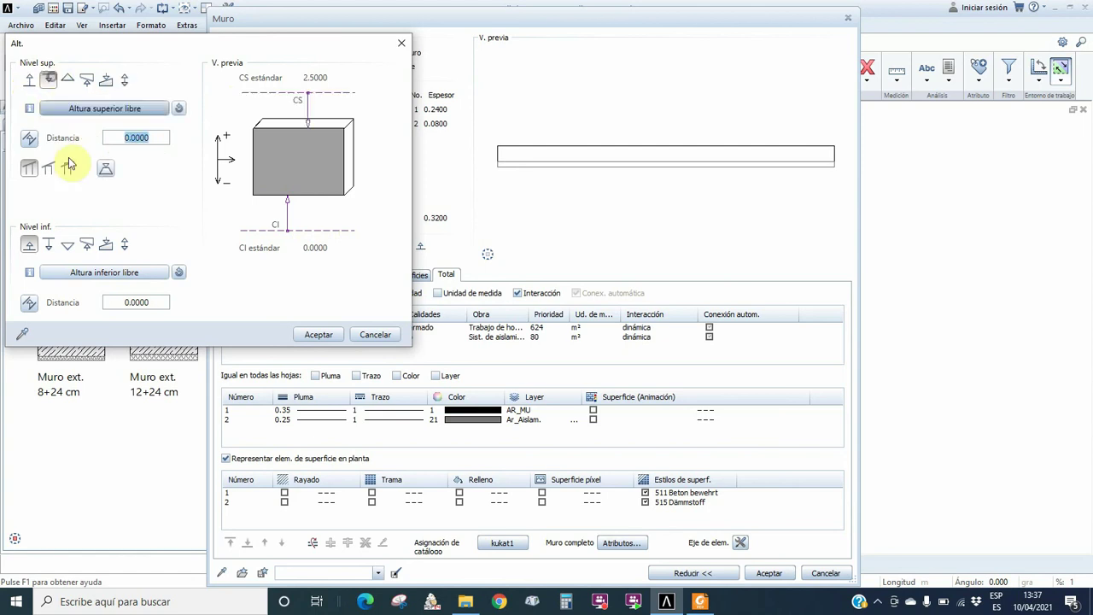
click(327, 336)
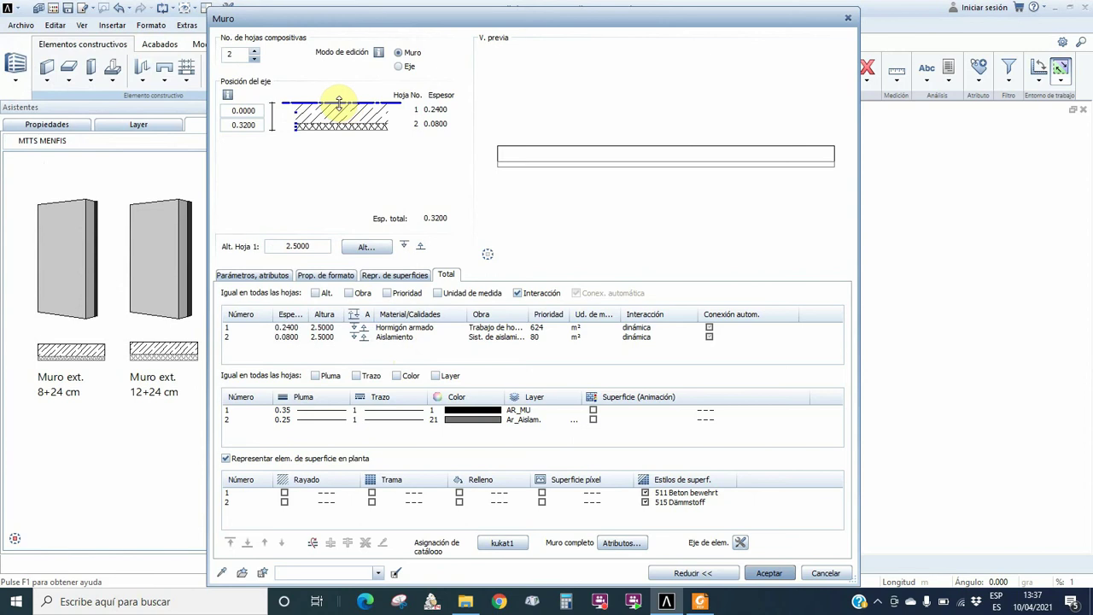
Place the wall's axis on the outer face of the insulation leaf, with offsets 0.3200 and 0.0000
drag(340, 103, 340, 135)
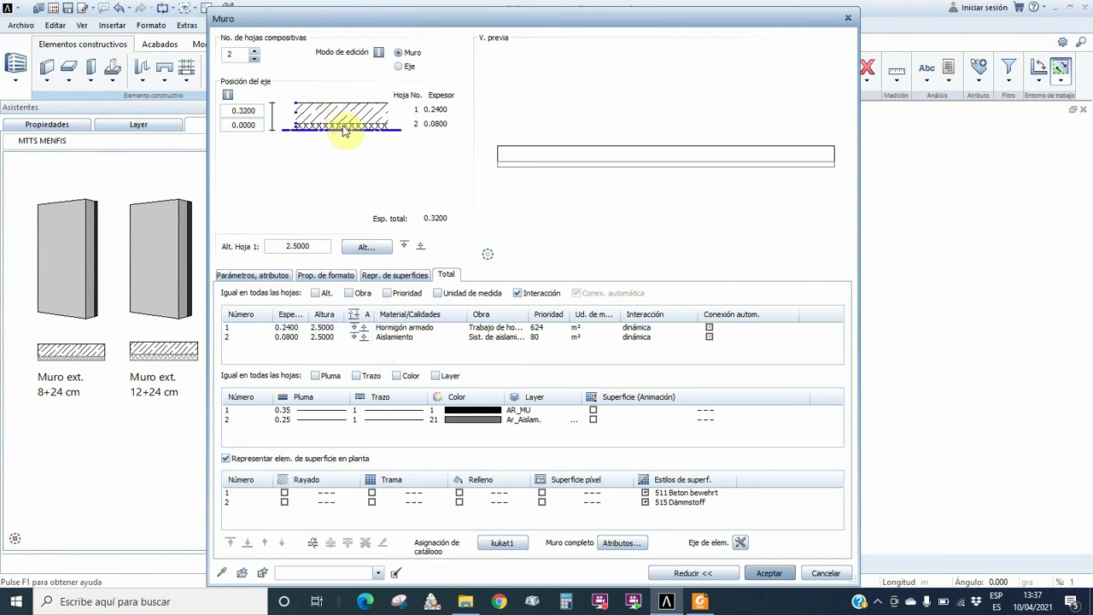
mouse_move(343, 128)
mouse_down()
mouse_move(354, 115)
mouse_move(342, 140)
mouse_move(367, 134)
mouse_move(357, 125)
mouse_up()
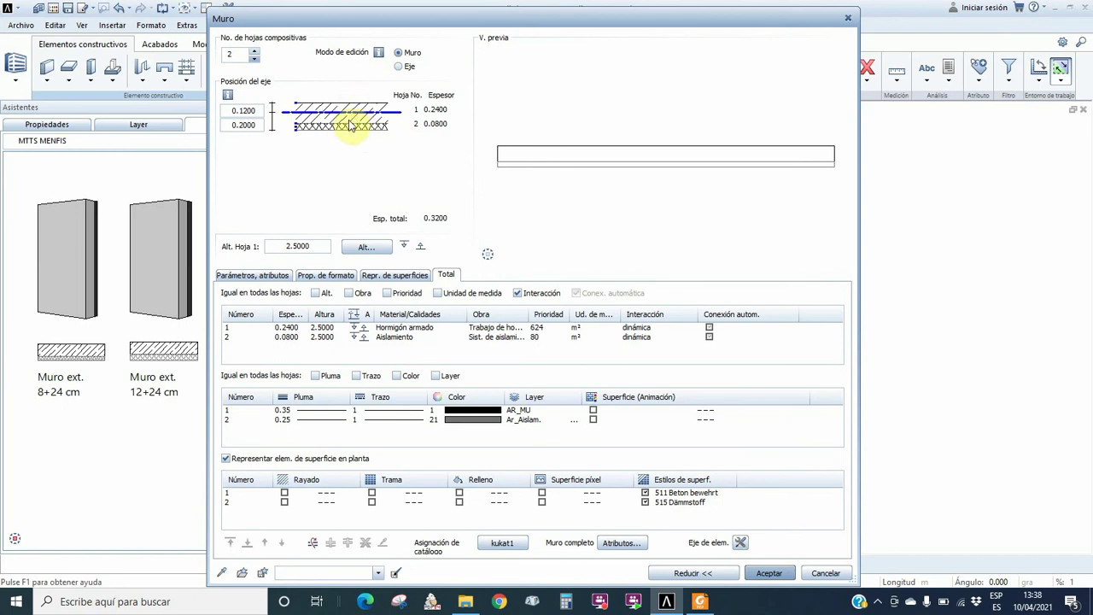
drag(321, 114, 343, 128)
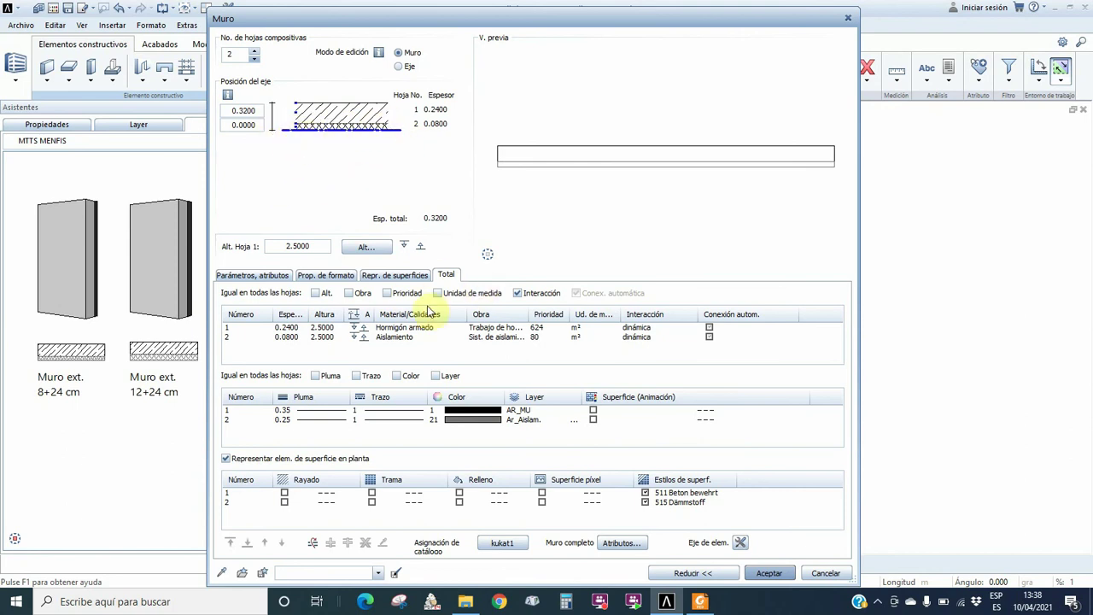
Preview the wall as Animación and as Imagen de ocultación de líneas, keeping the latter, and bring up its parameters and attributes
mouse_move(723, 246)
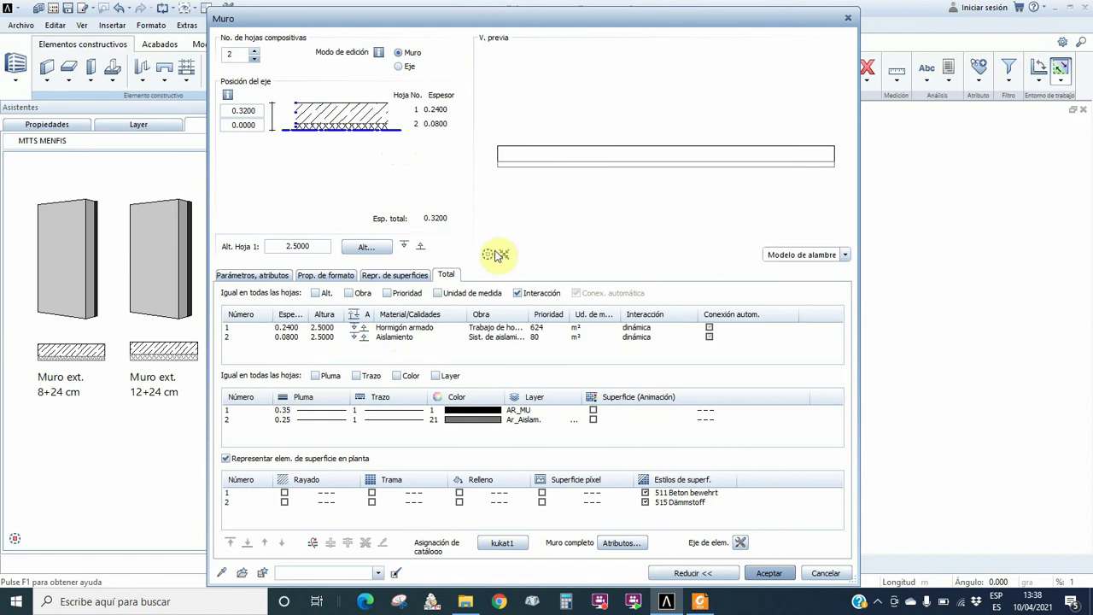
click(845, 254)
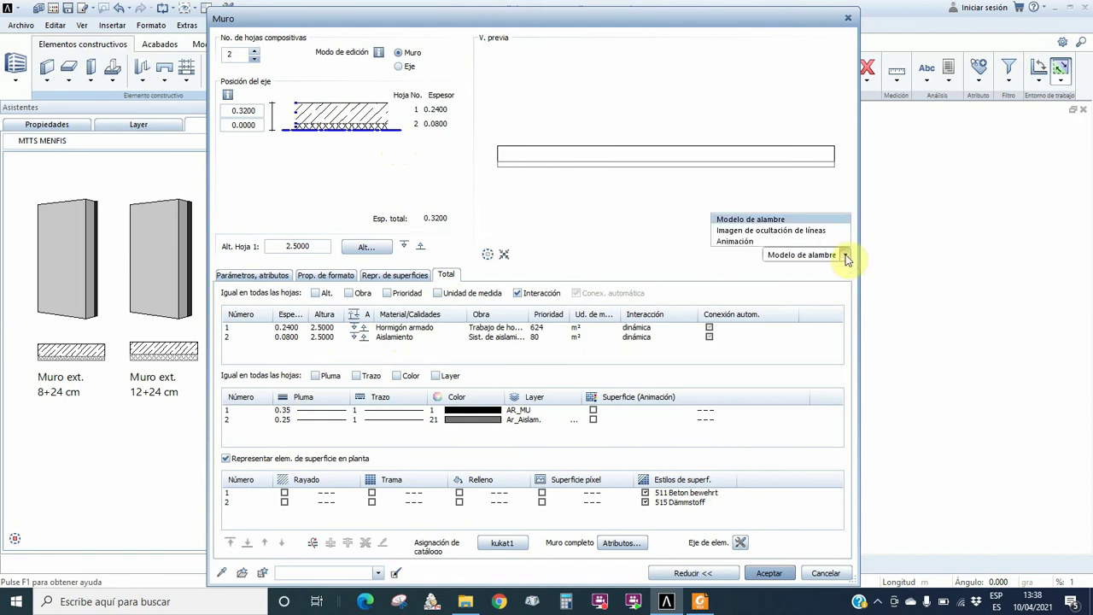
click(736, 243)
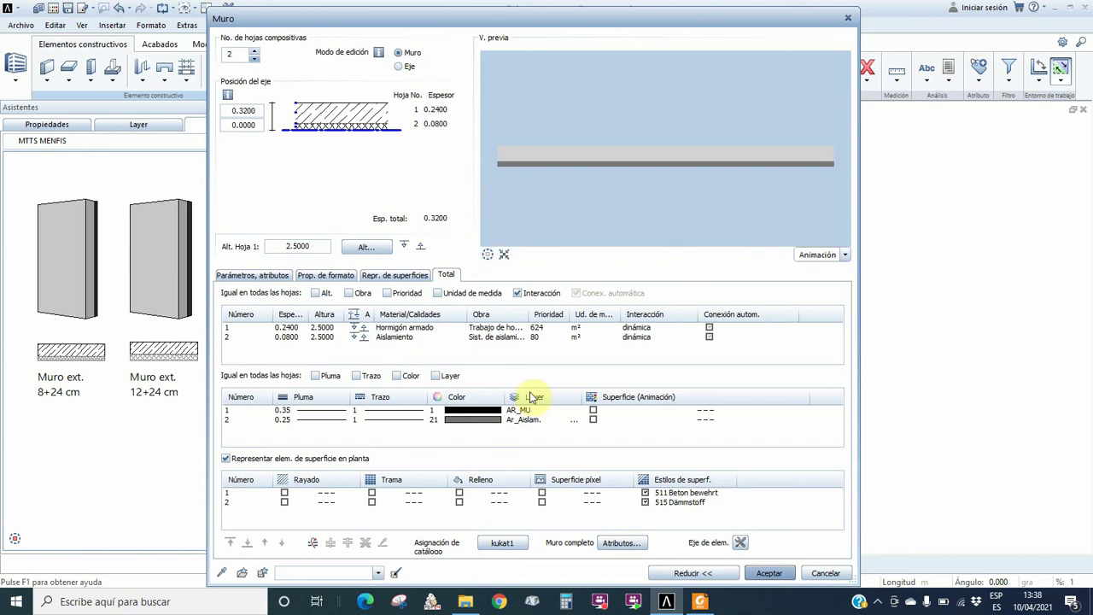
click(266, 277)
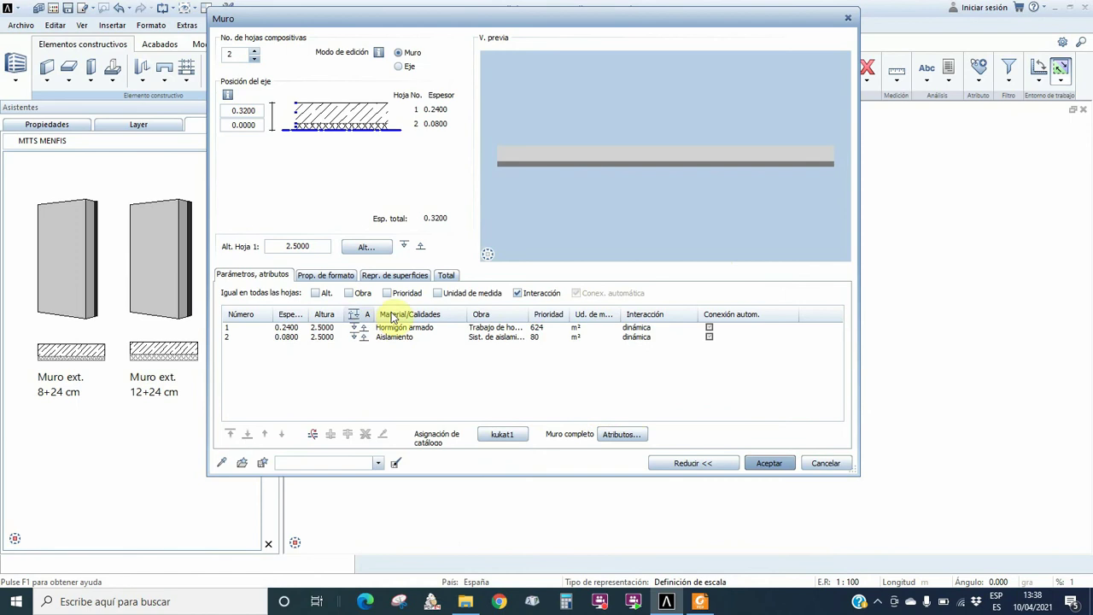
click(844, 255)
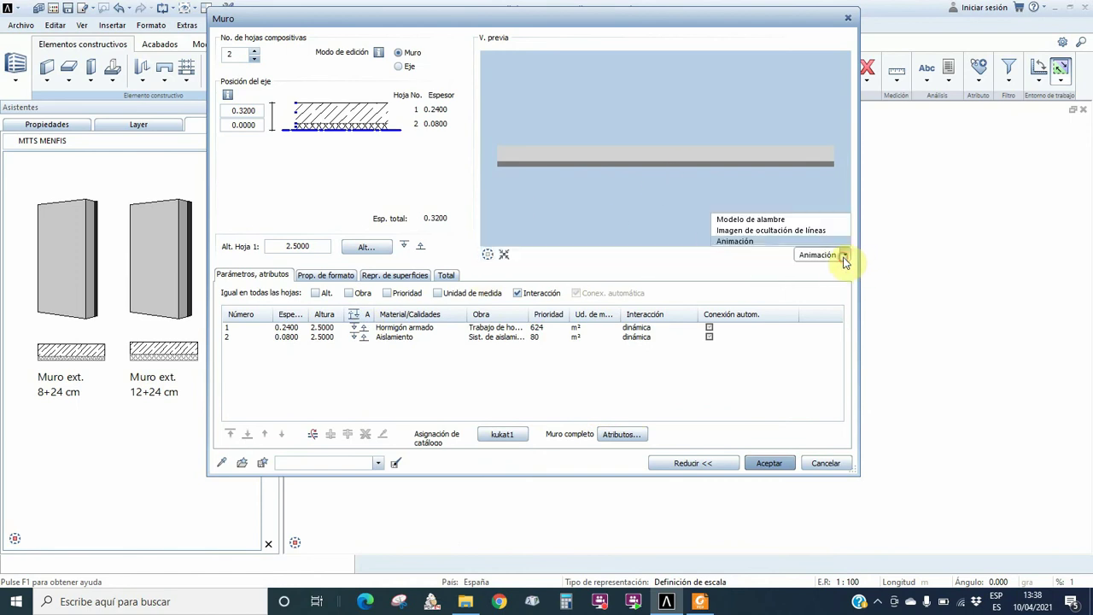
click(811, 228)
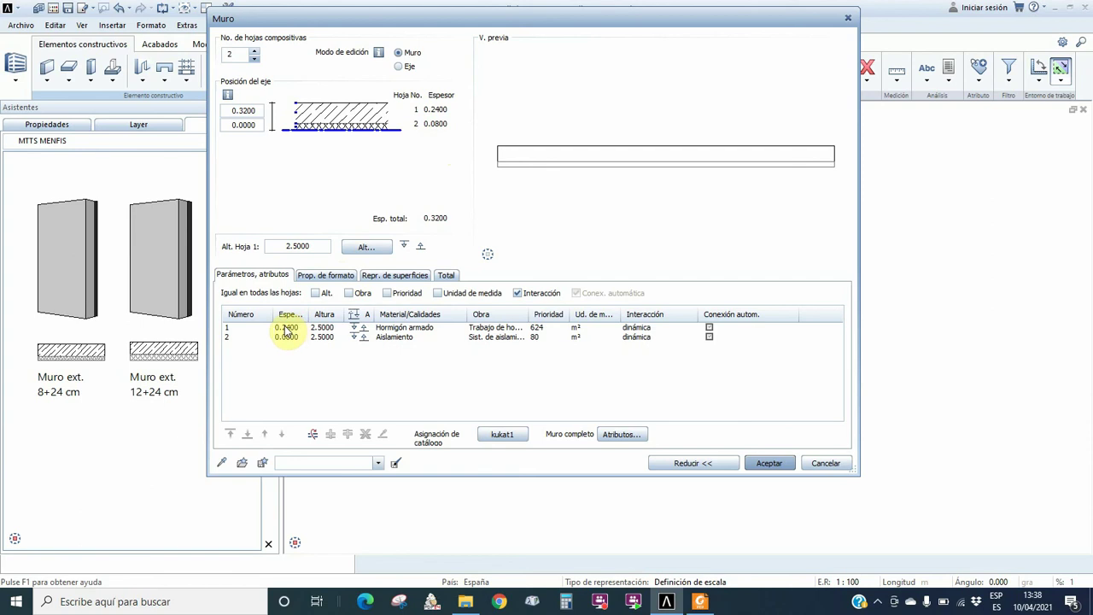
Set the first leaf's thickness to 0.20 m and check the leaf height settings without changing them
click(286, 328)
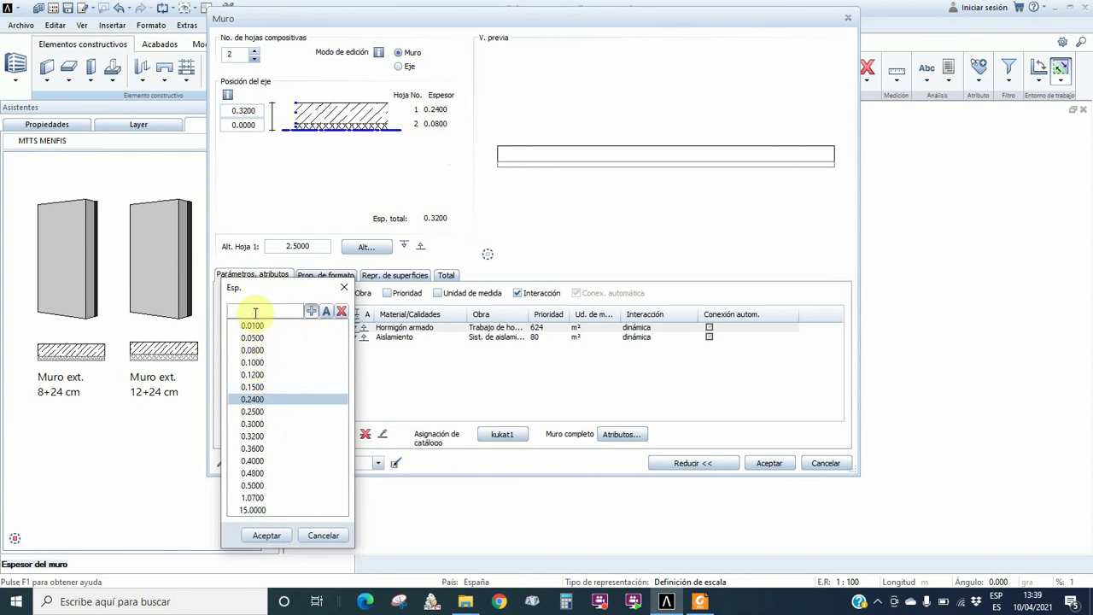
text(0.2)
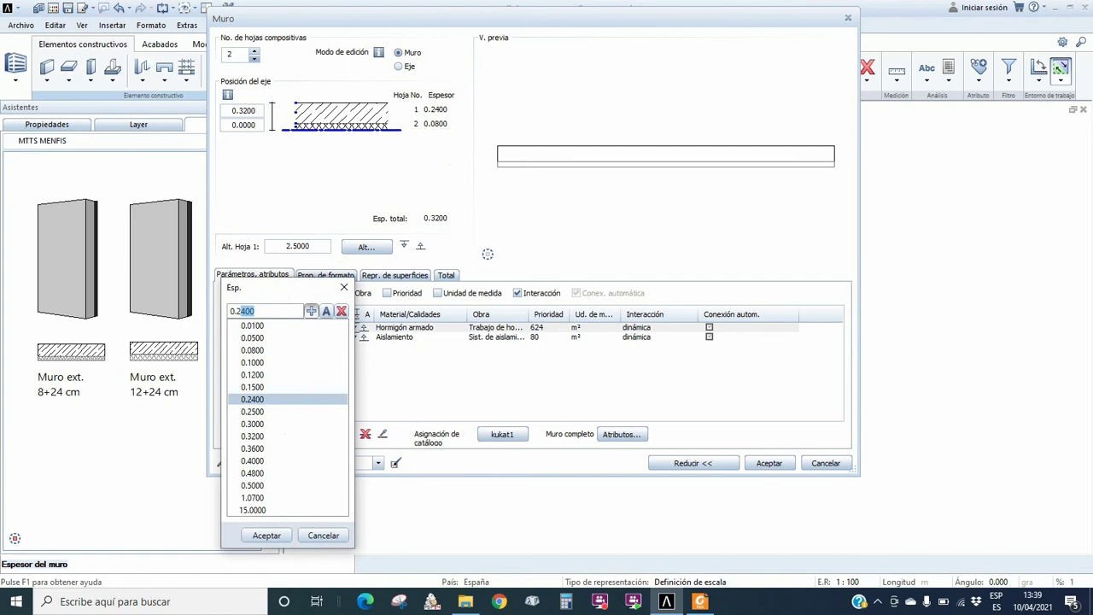
text(0)
click(264, 536)
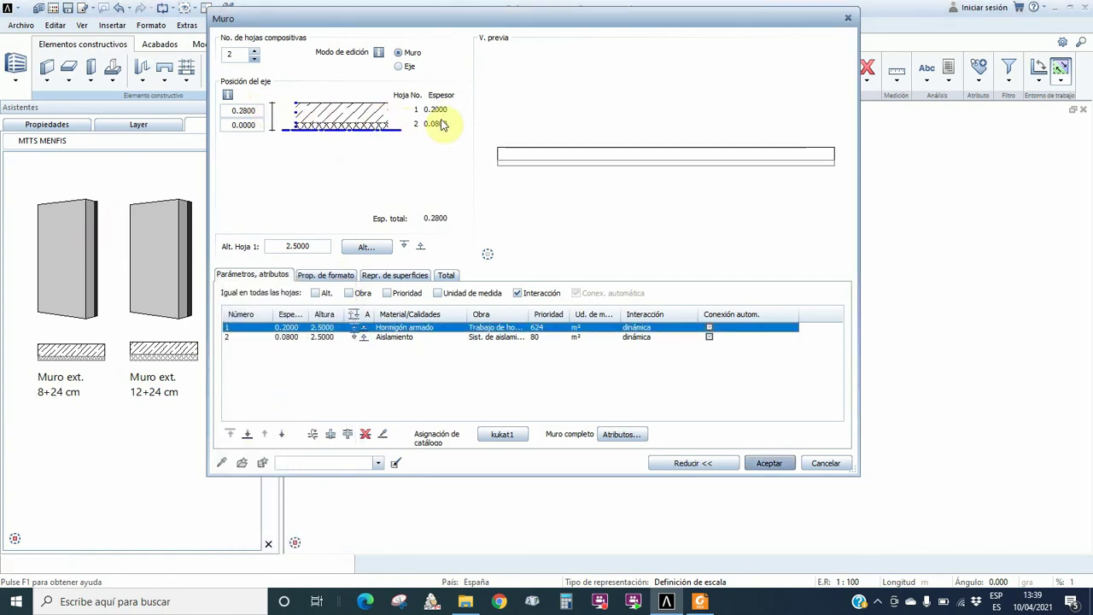
click(357, 338)
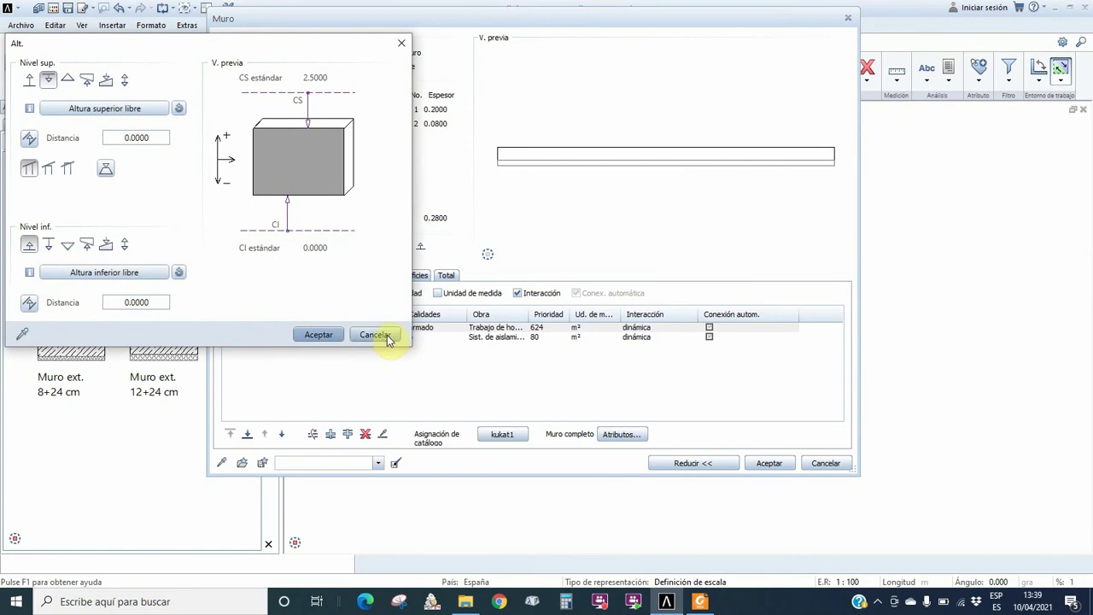
click(376, 334)
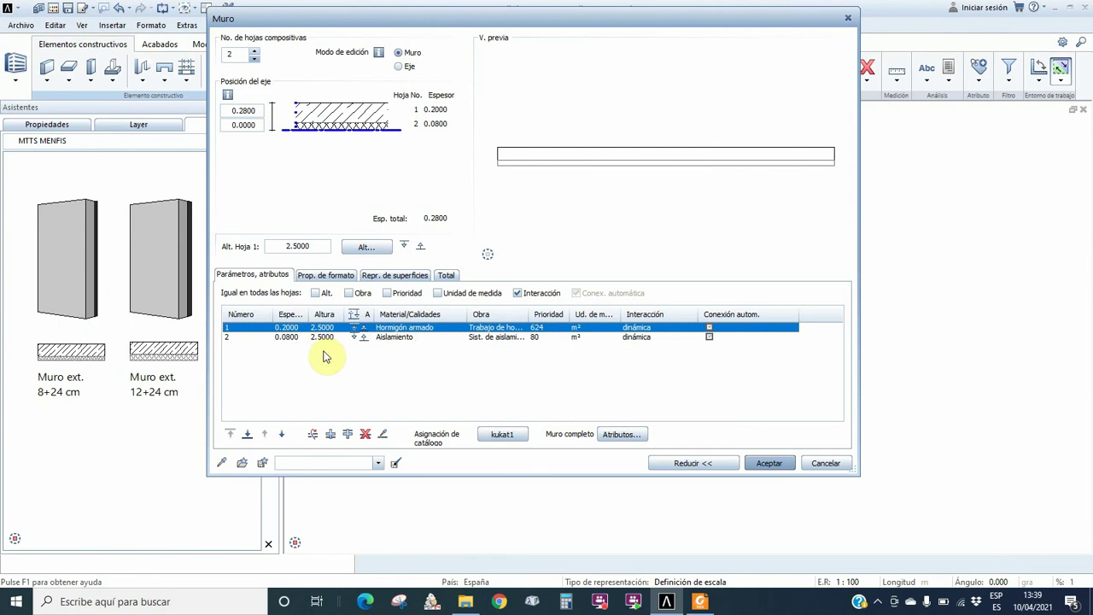
Change the first leaf's material to "termoarcilla" in its Calidades
click(402, 330)
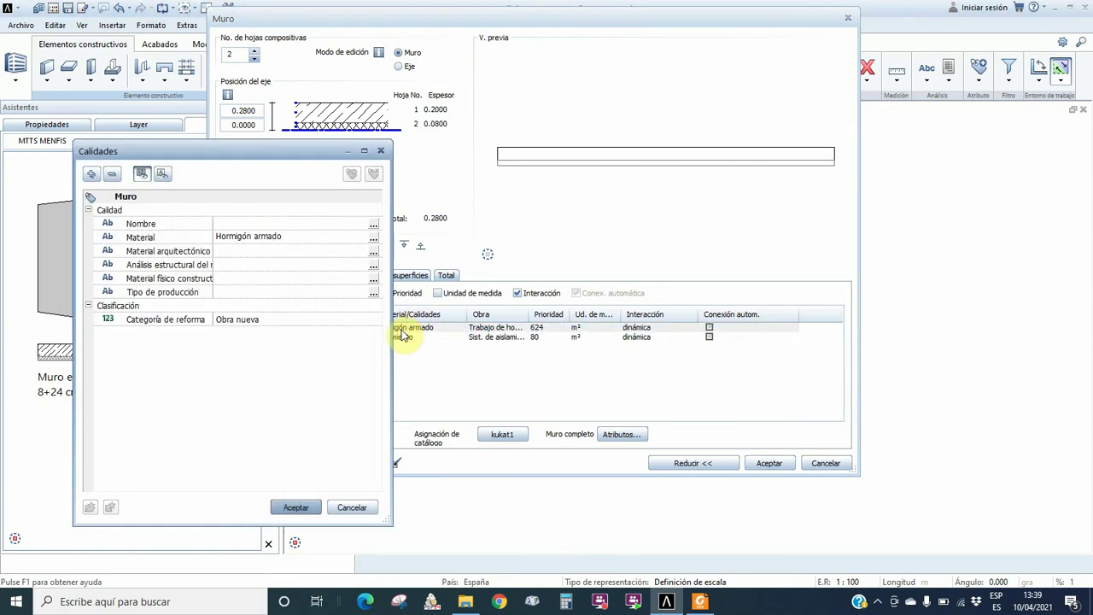
click(294, 236)
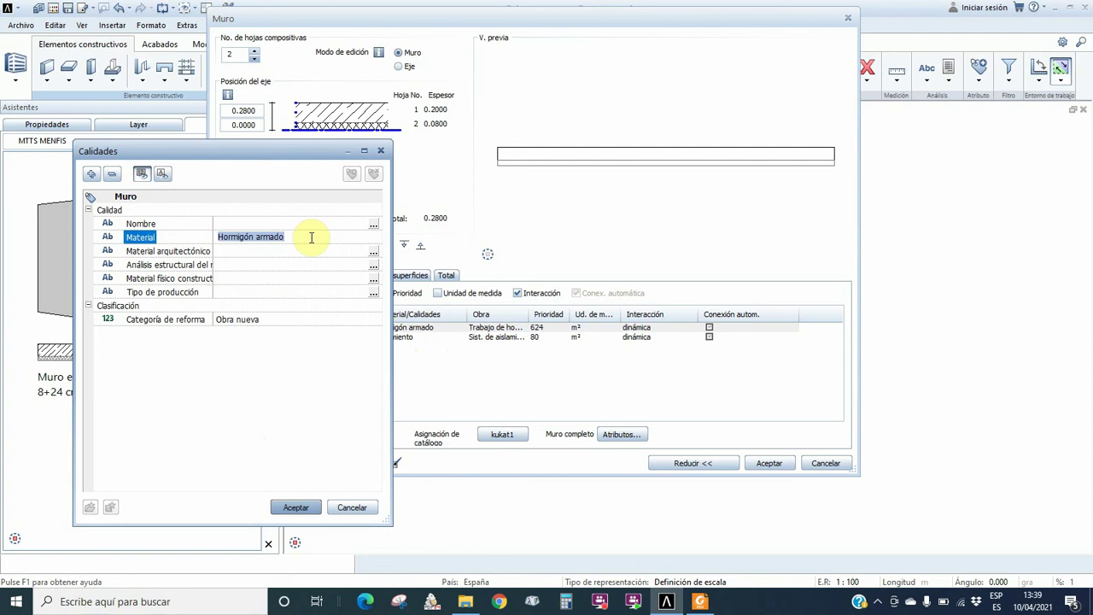
text(termoarcil)
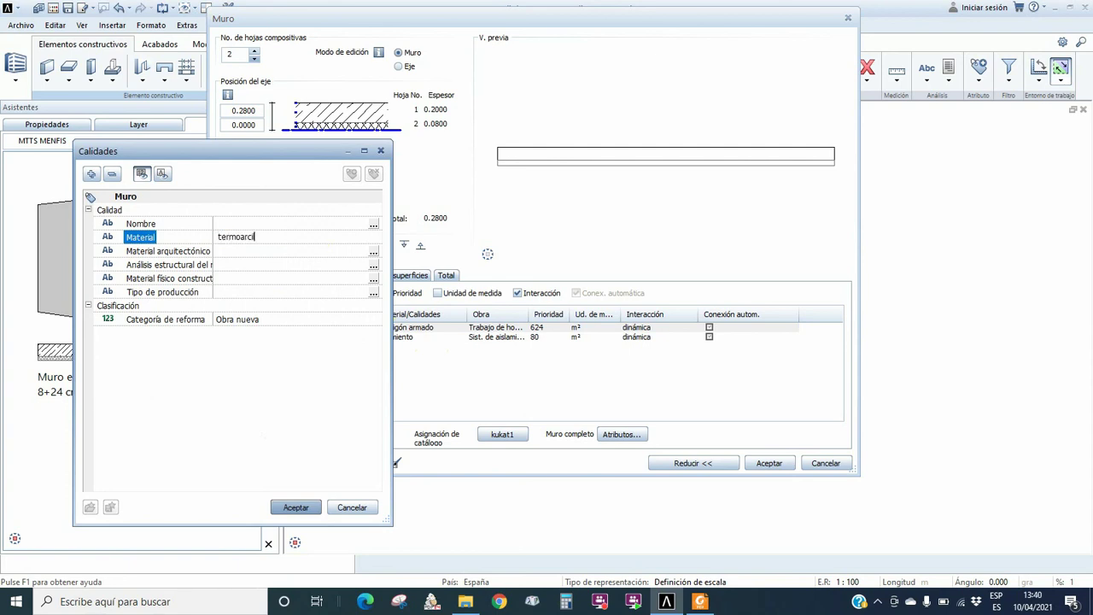
text(la)
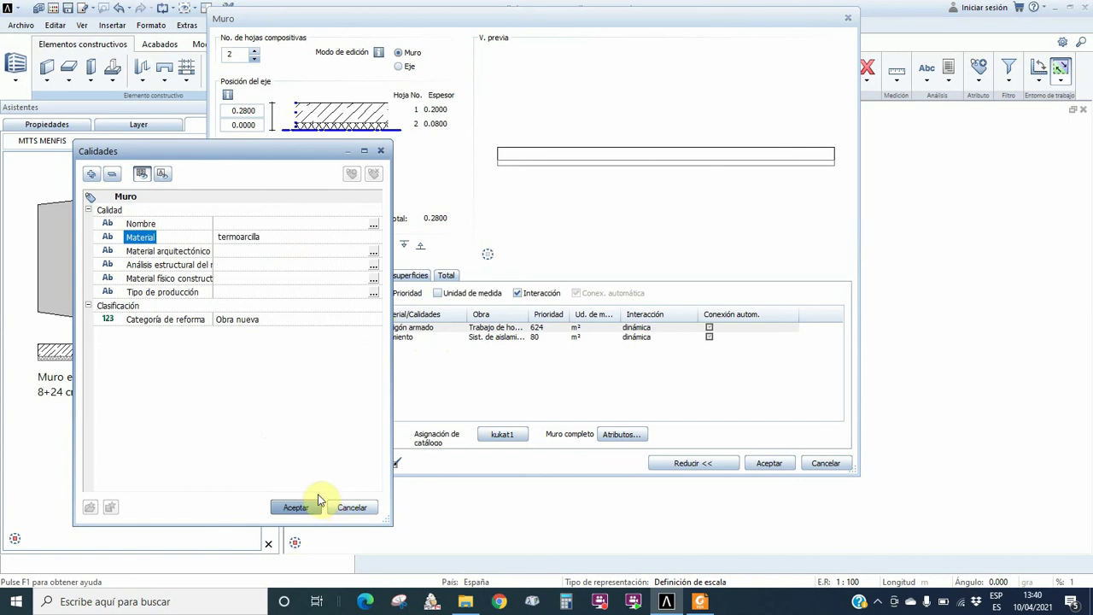
click(290, 506)
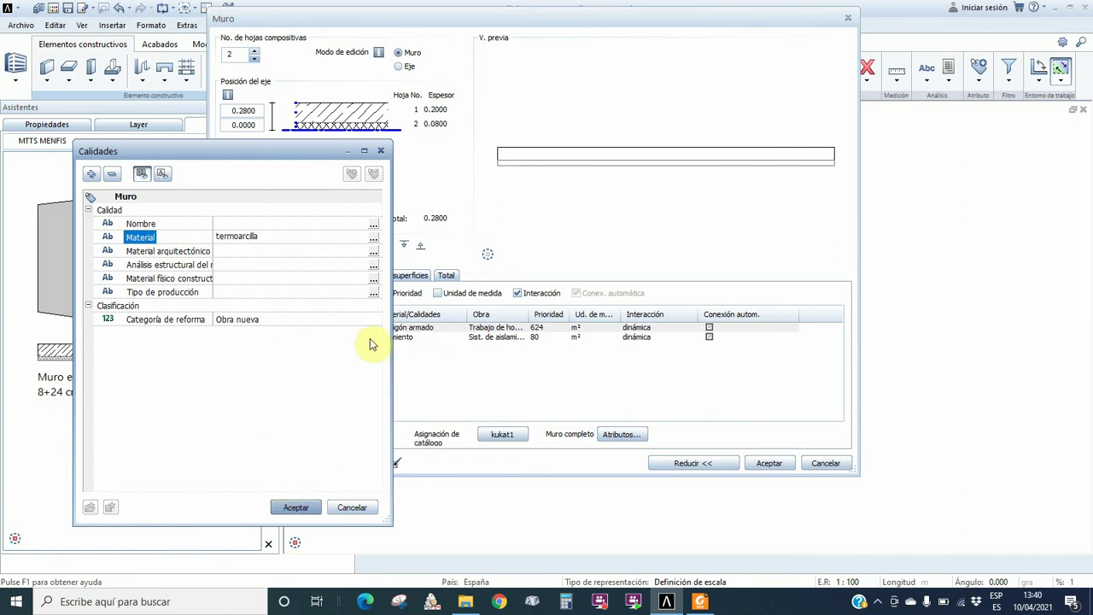
click(295, 507)
click(410, 329)
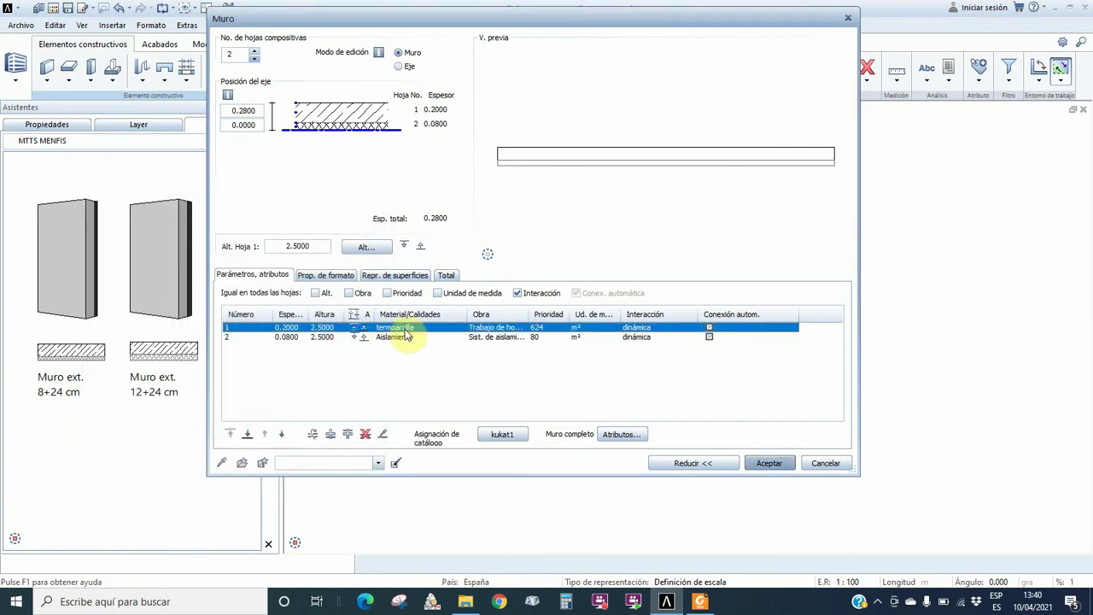
Assign the Obra "Trabajo de albañilería" to the termoarcilla leaf
click(491, 329)
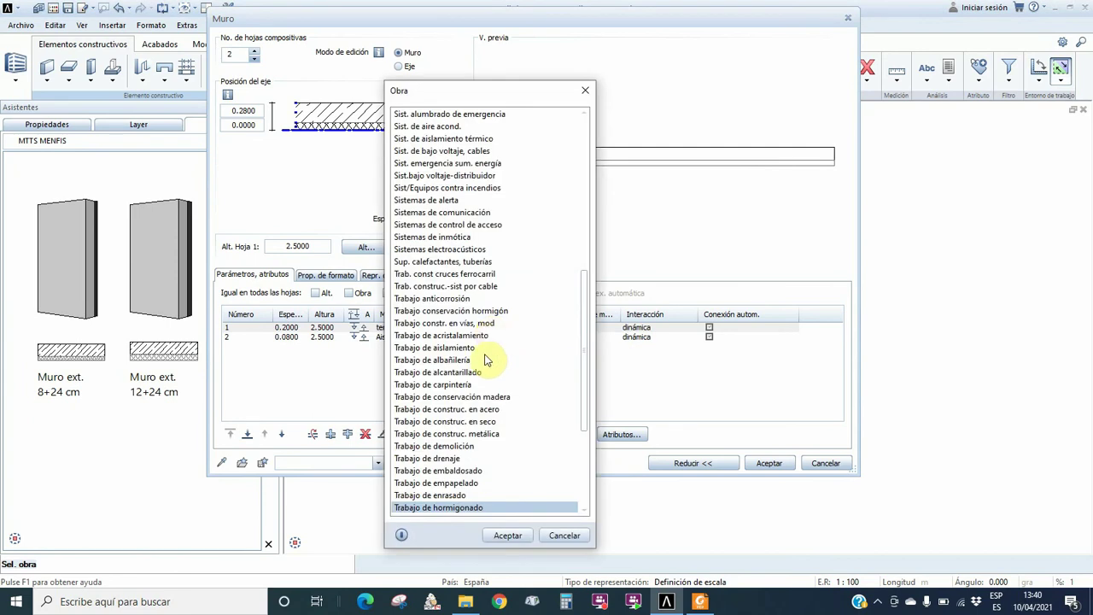
scroll(457, 504, down, 1)
scroll(457, 504, down, 1)
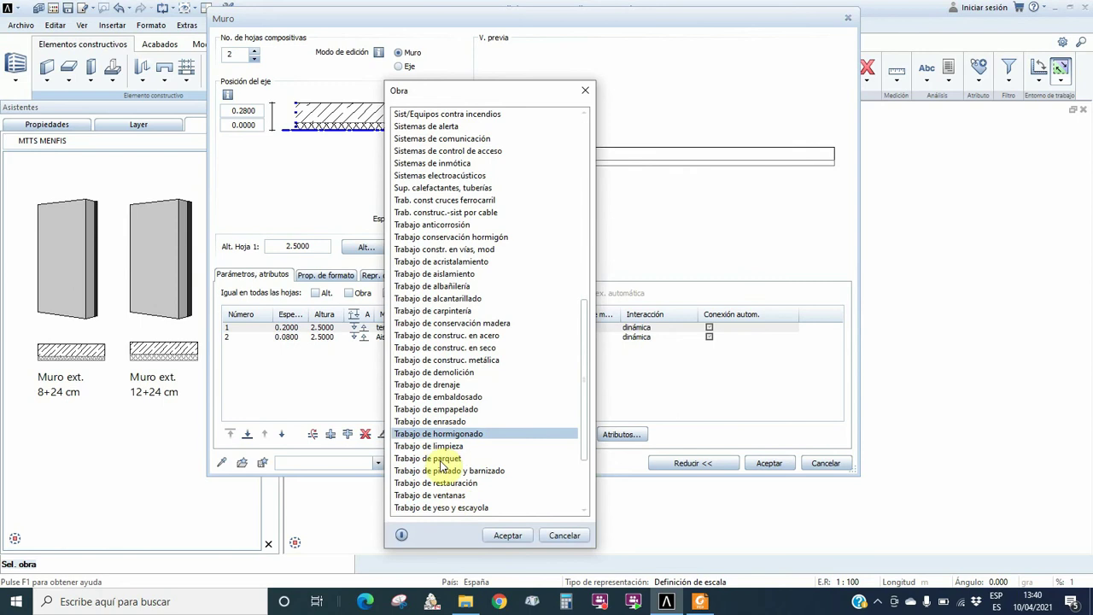
scroll(444, 499, down, 2)
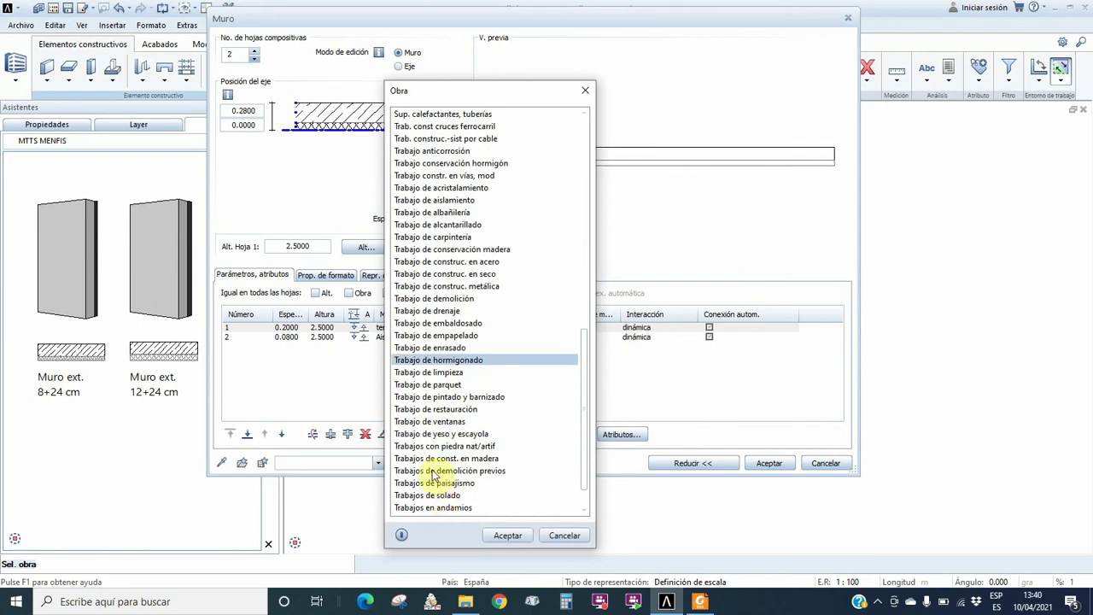
scroll(449, 483, down, 1)
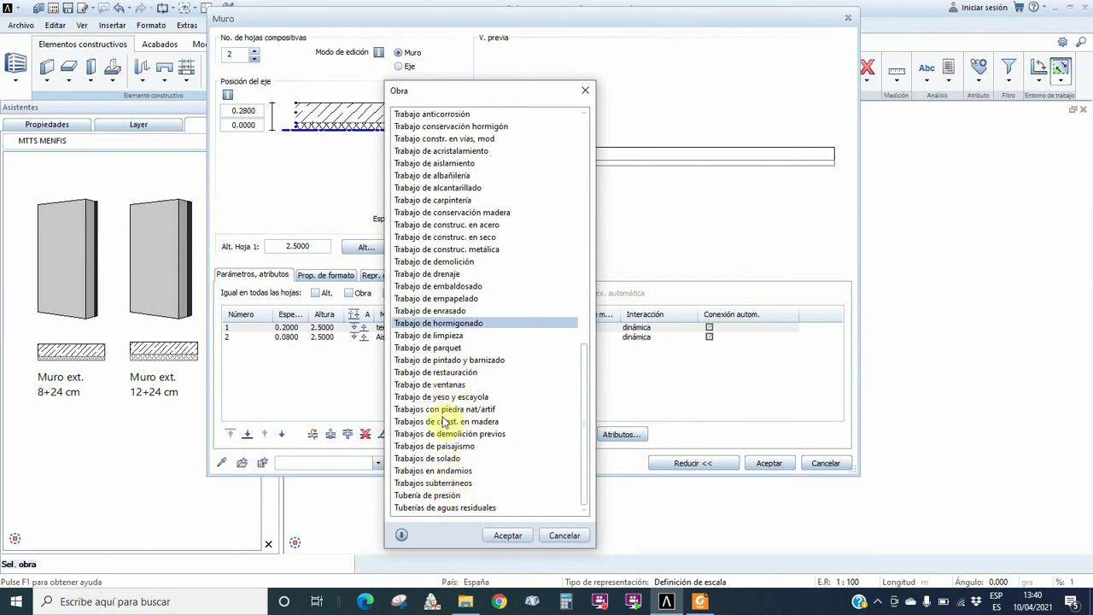
double_click(440, 176)
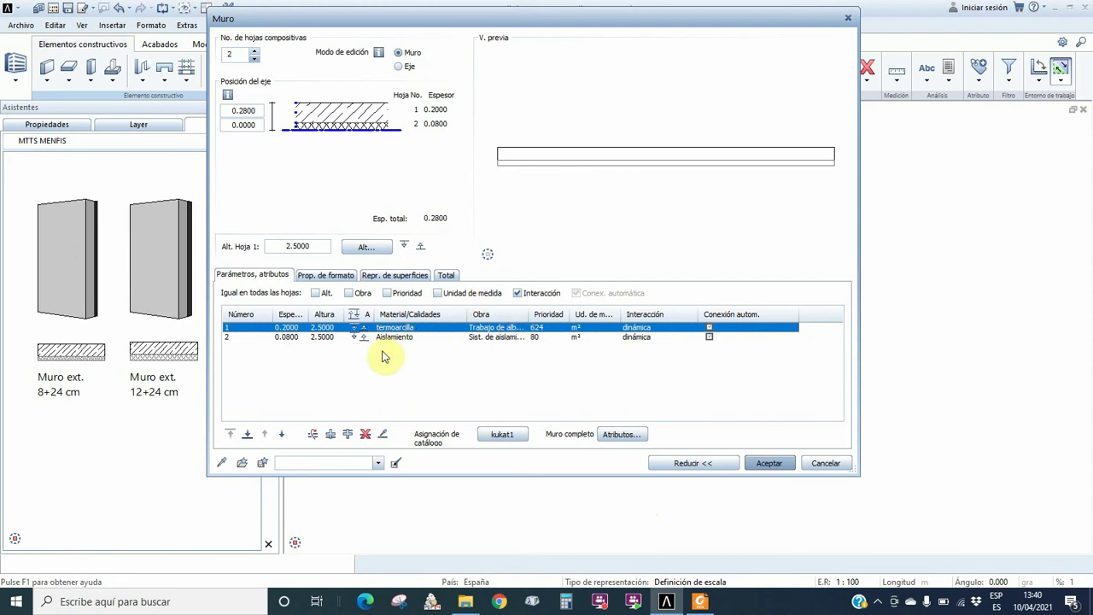
Assign the Obra "Trabajo de albañilería" to the Aislamiento leaf
click(489, 337)
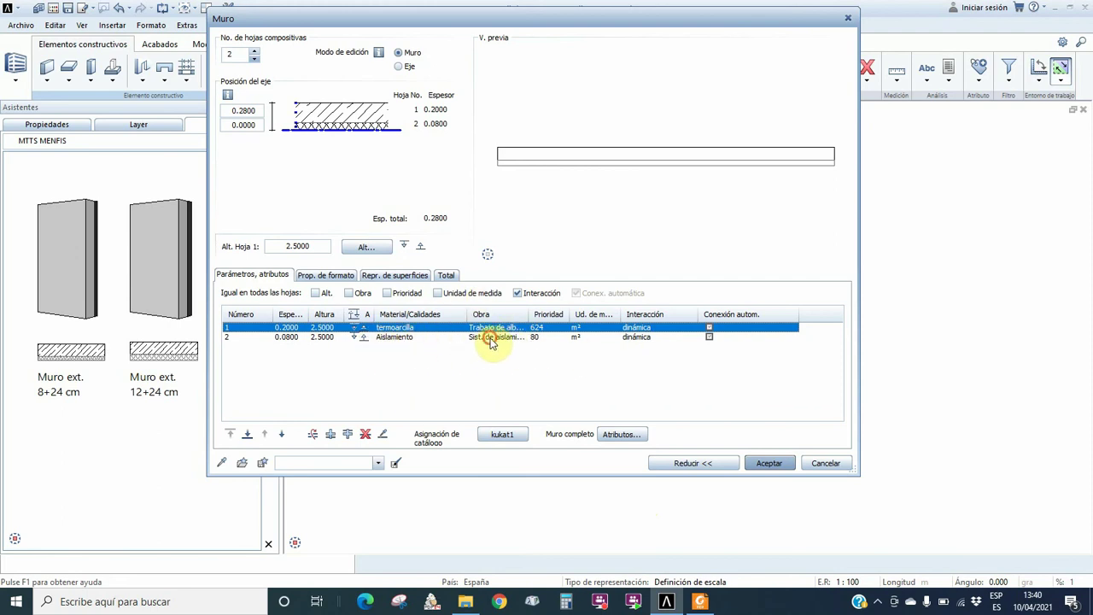
click(492, 338)
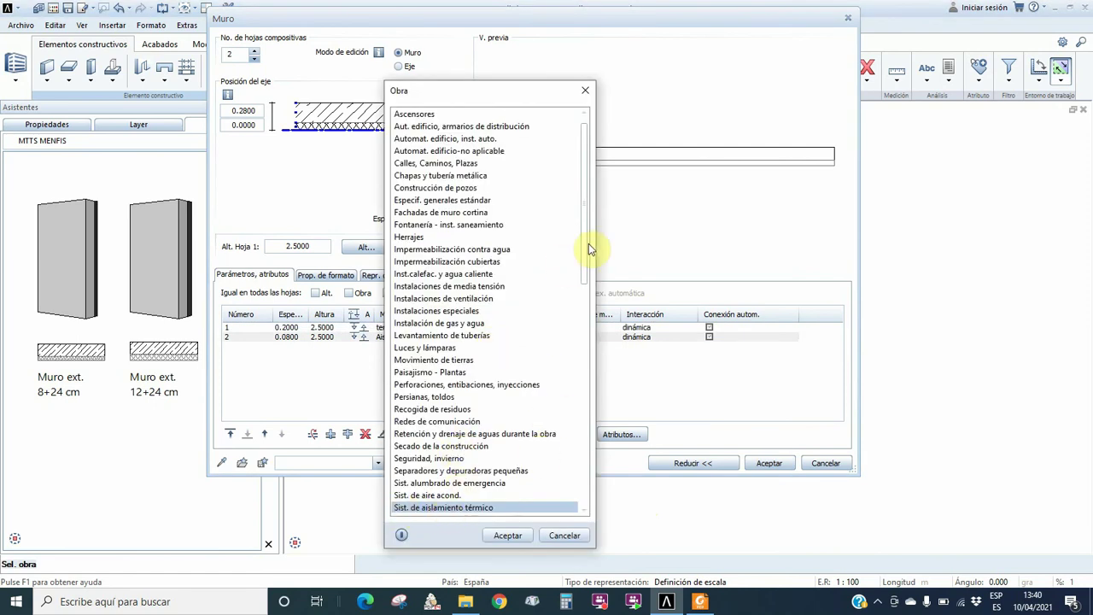
drag(586, 257, 581, 383)
double_click(443, 434)
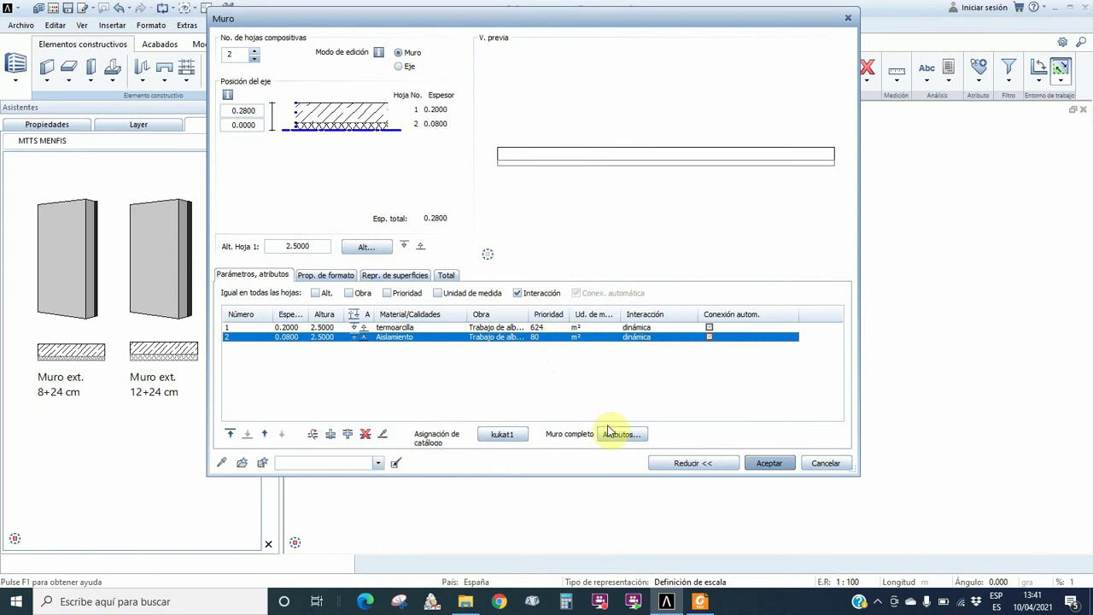
Set the termoarcilla leaf's priority to 400
click(542, 336)
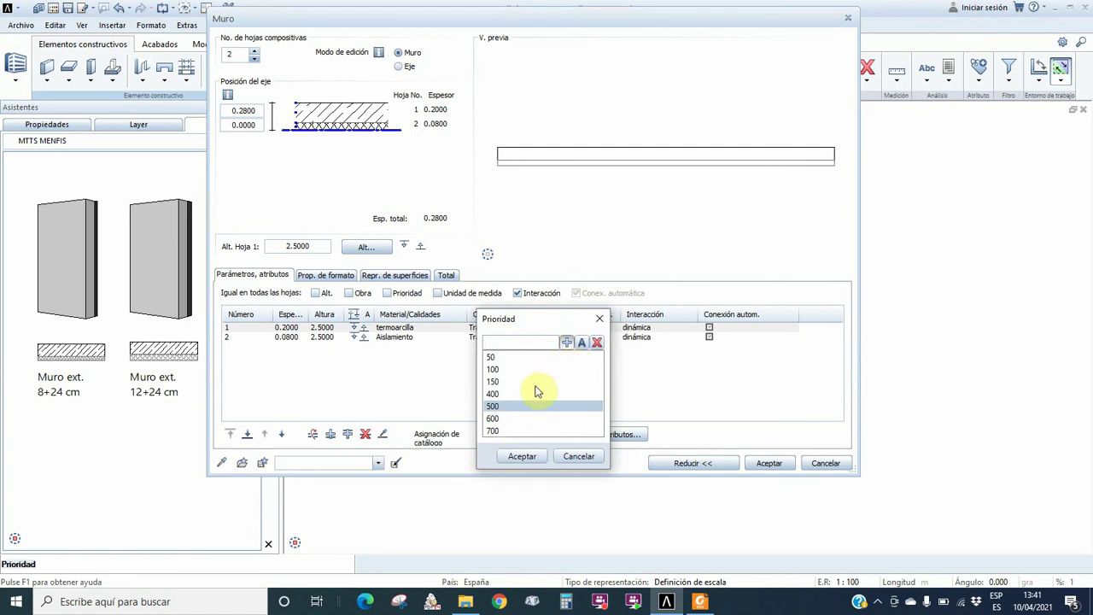
click(503, 394)
click(524, 458)
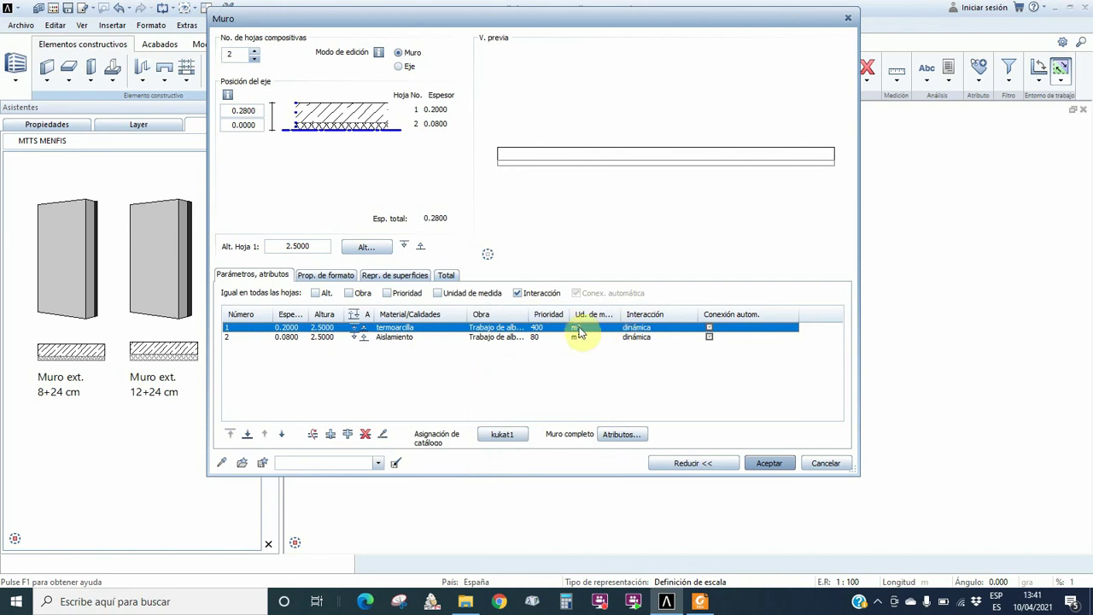
Check the termoarcilla leaf's Interacción options and its automatic connection setting, keeping the interaction as dinámica
click(646, 332)
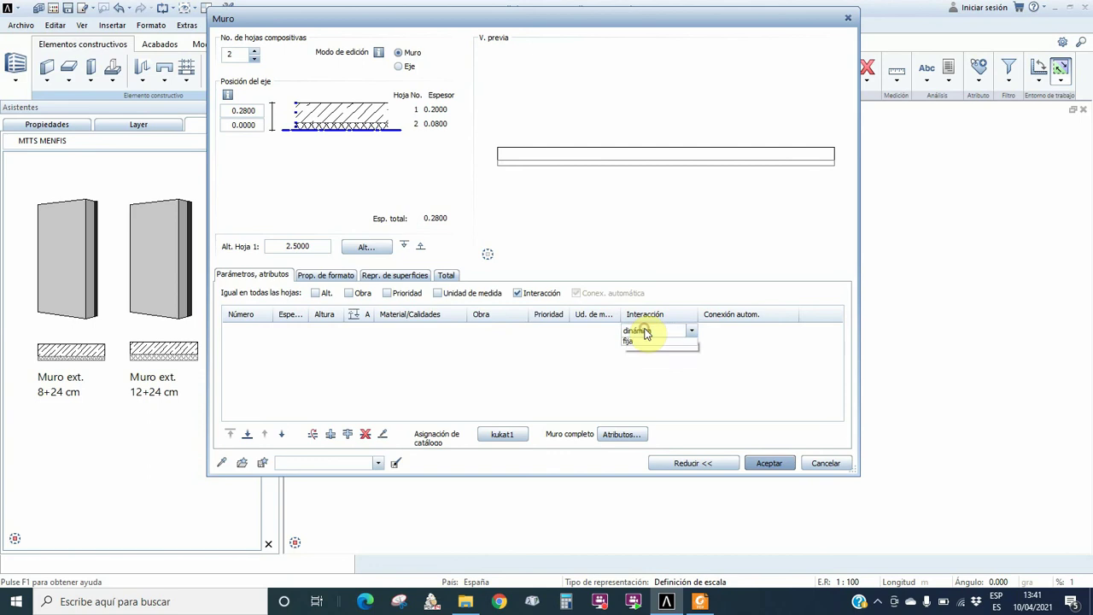
click(639, 348)
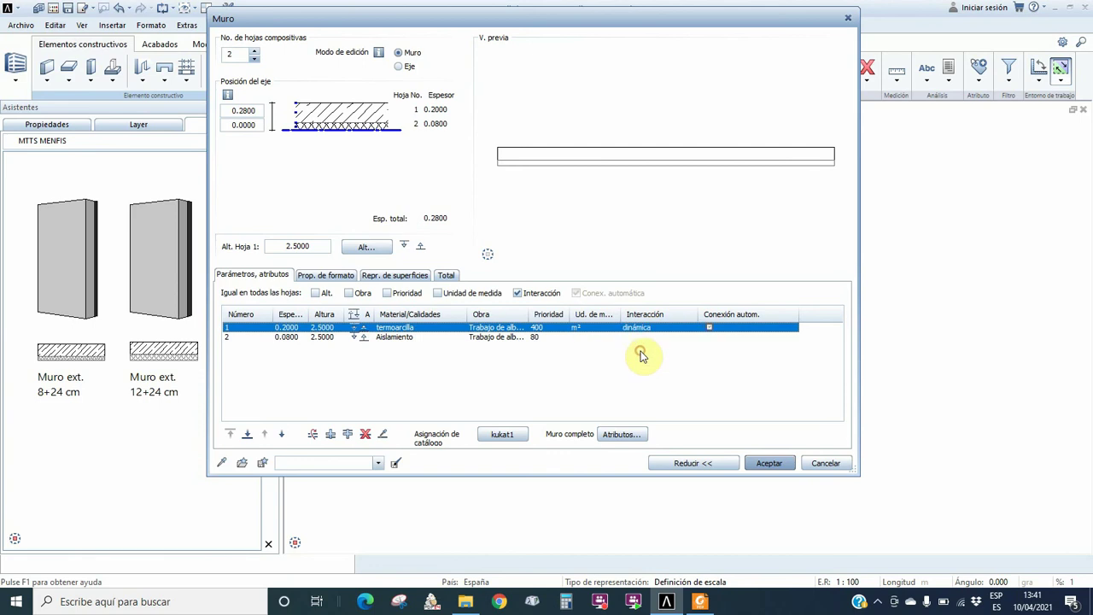
click(713, 329)
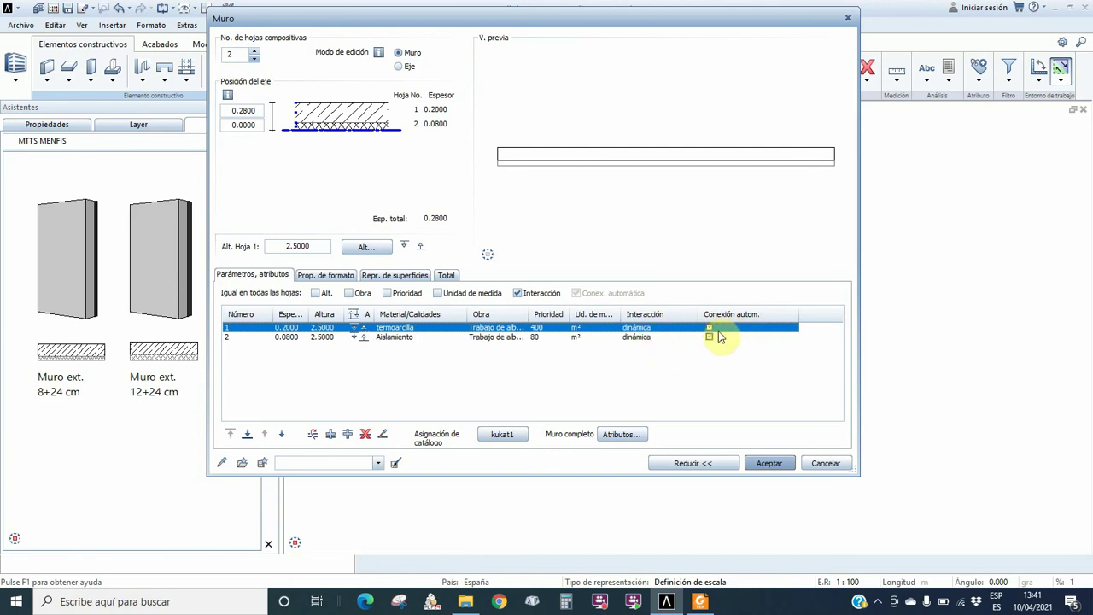
Set the first leaf's pen thickness to 0.50 in the wall's format properties
click(334, 278)
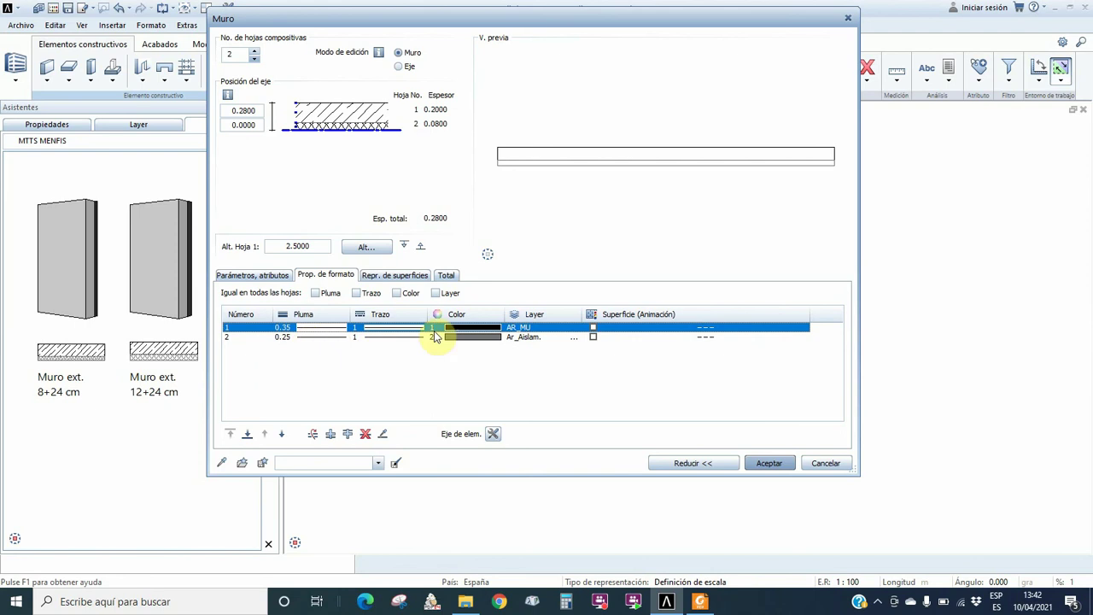
click(299, 331)
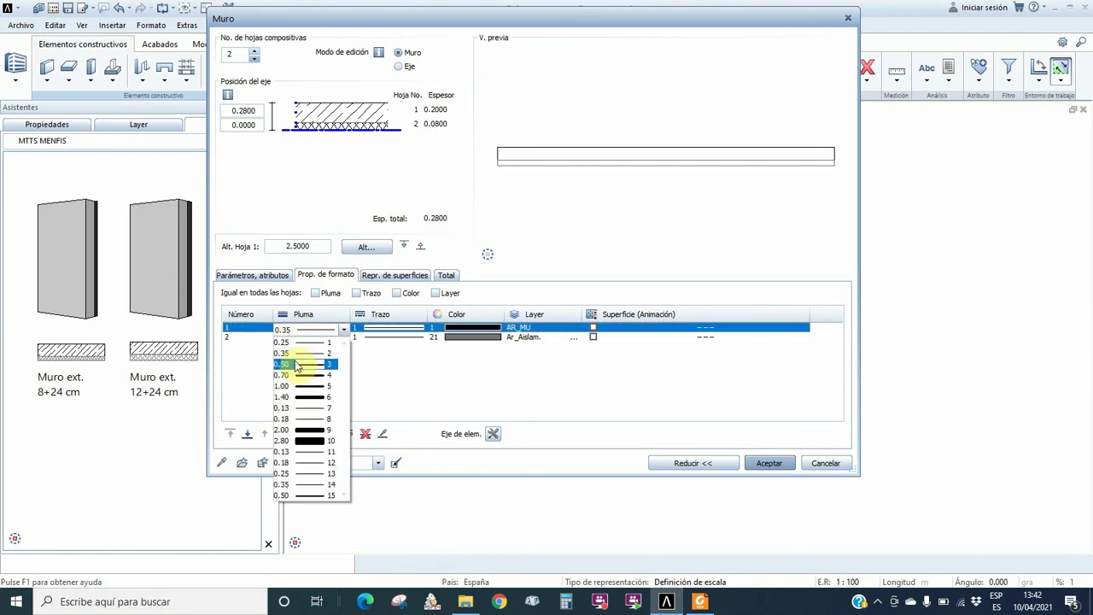
click(298, 366)
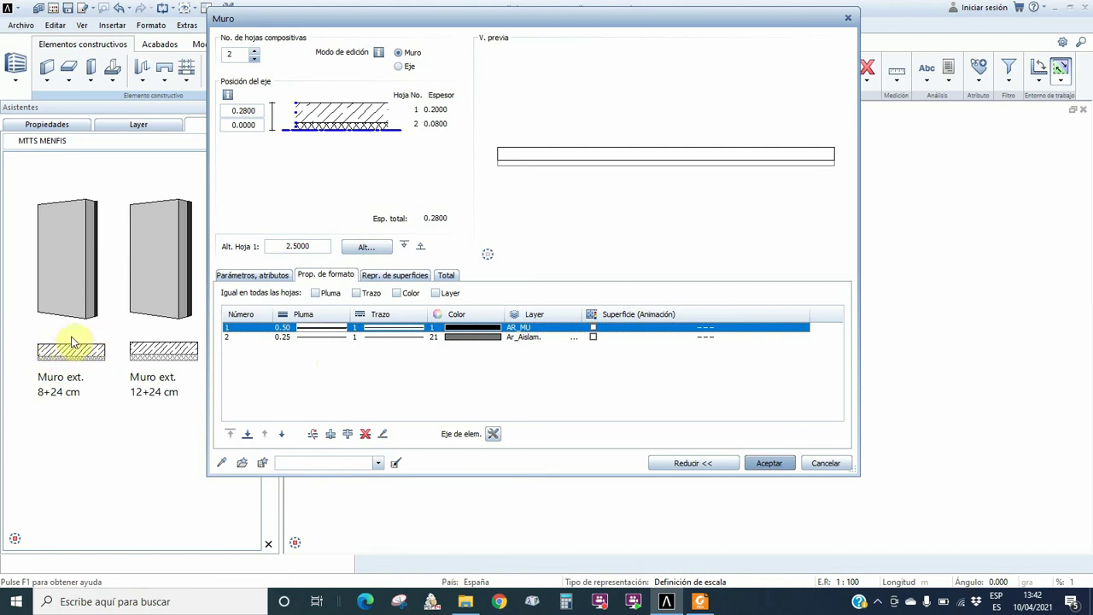
click(309, 331)
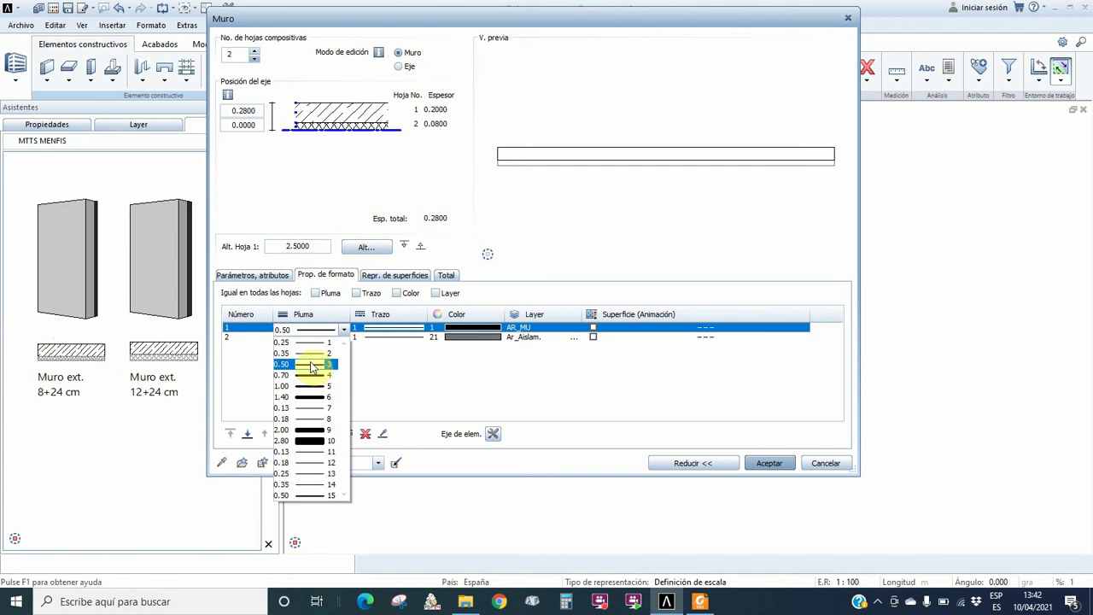
click(311, 367)
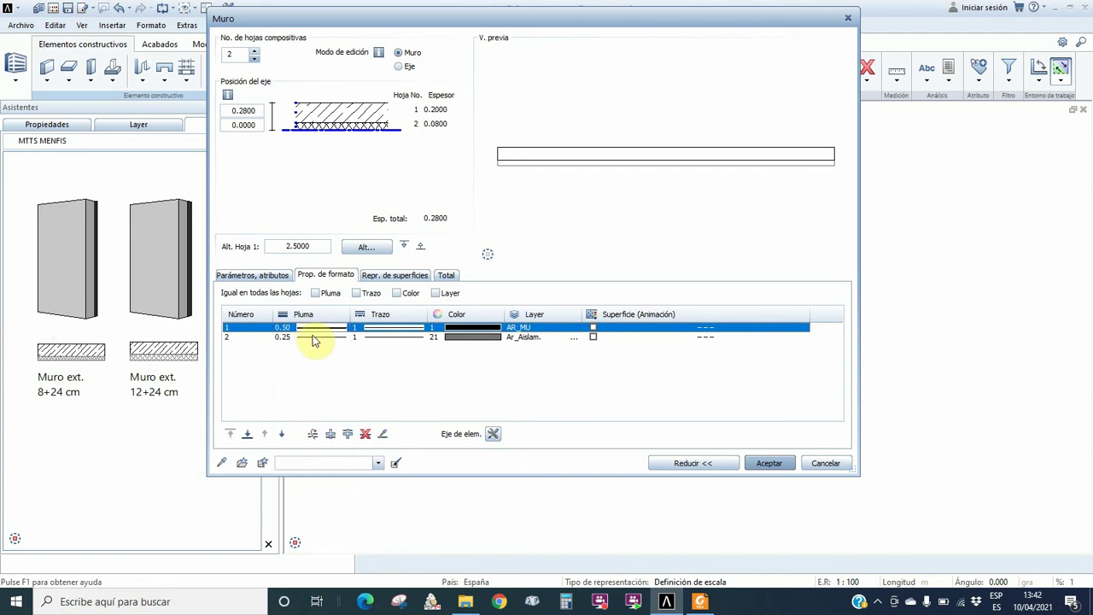
Choose the continuous line type 1 as the first leaf's Trazo
click(397, 333)
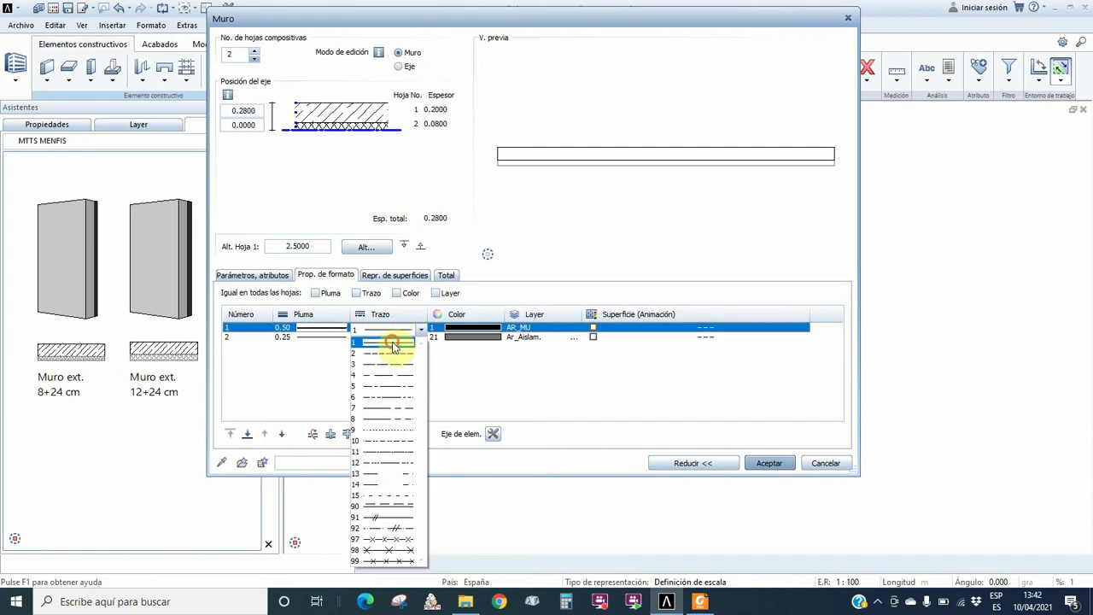
click(397, 342)
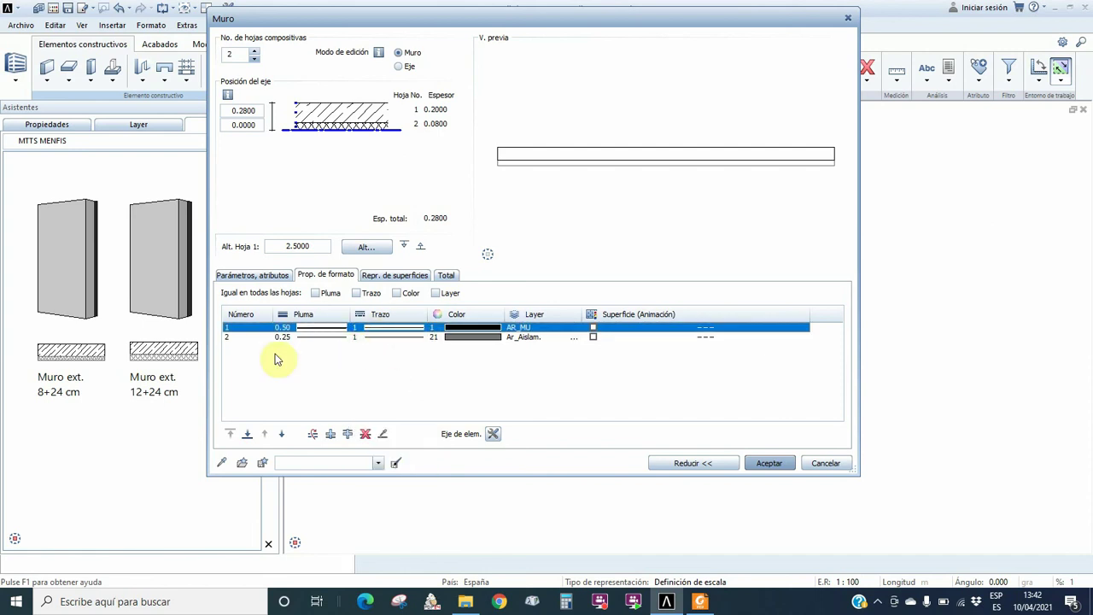
click(410, 334)
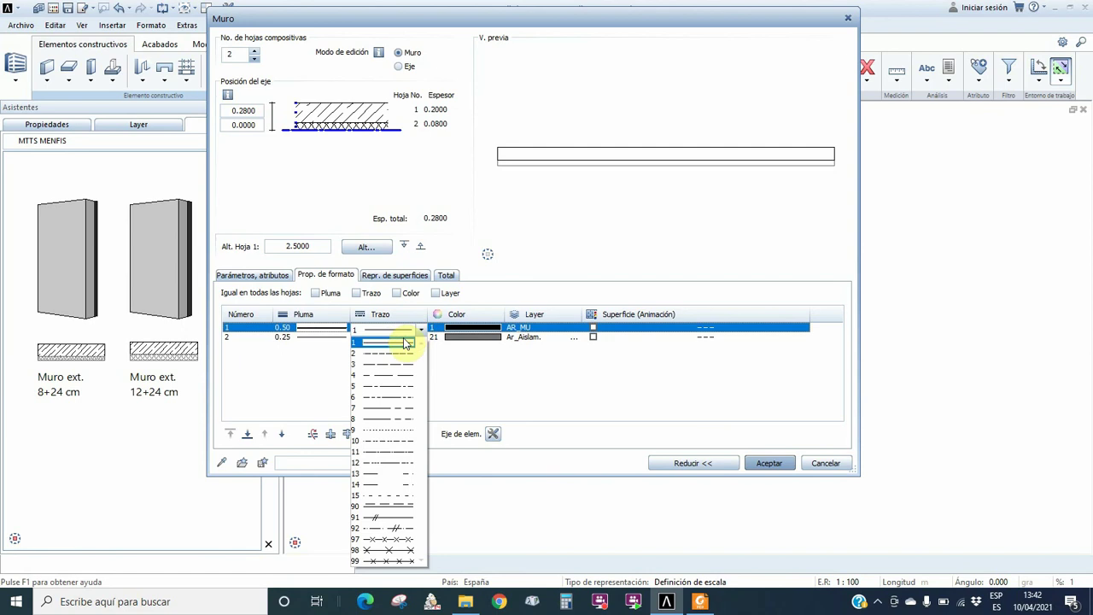
click(395, 343)
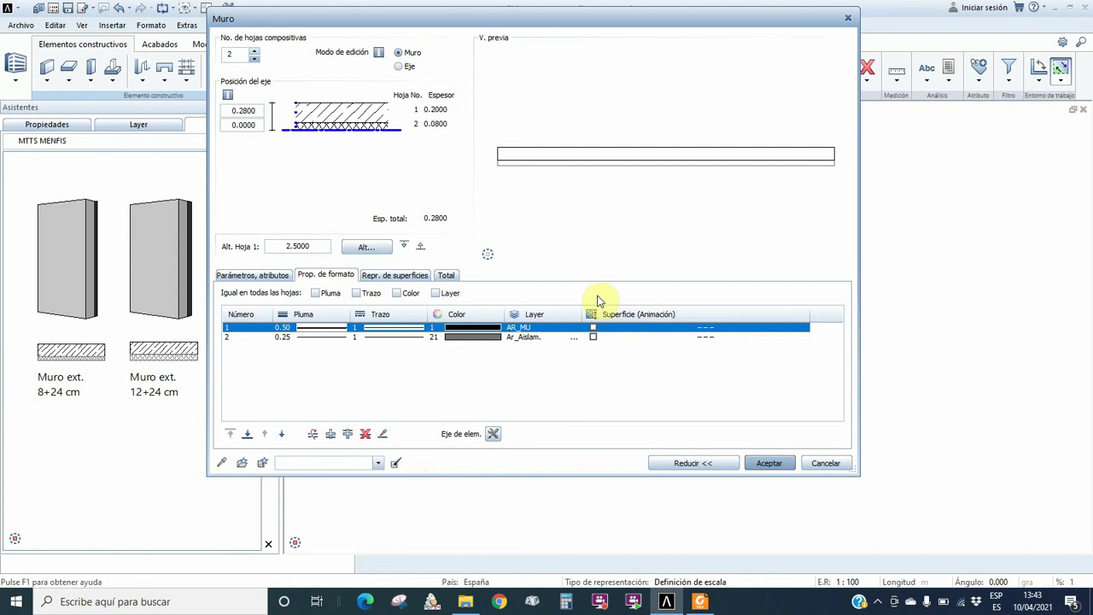
Switch the wall preview to the Animación display mode
mouse_move(696, 251)
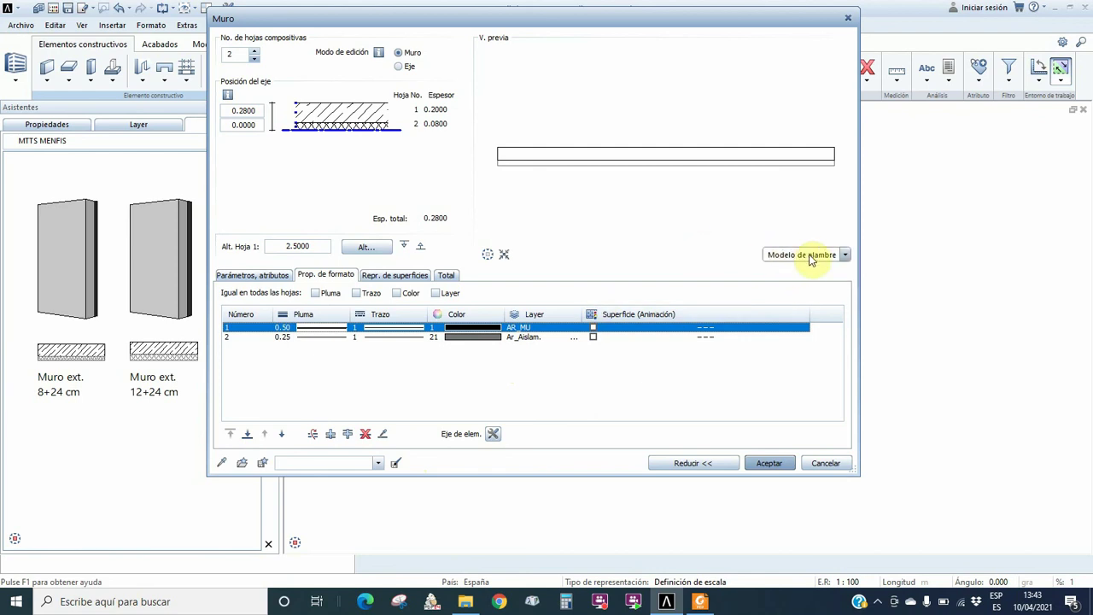
click(845, 256)
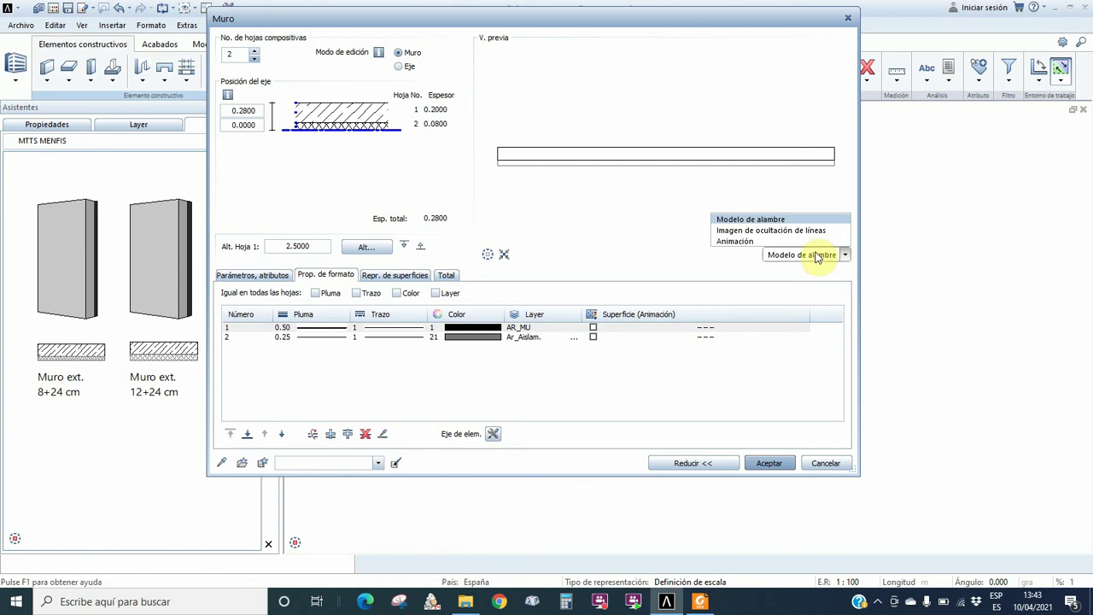
click(738, 241)
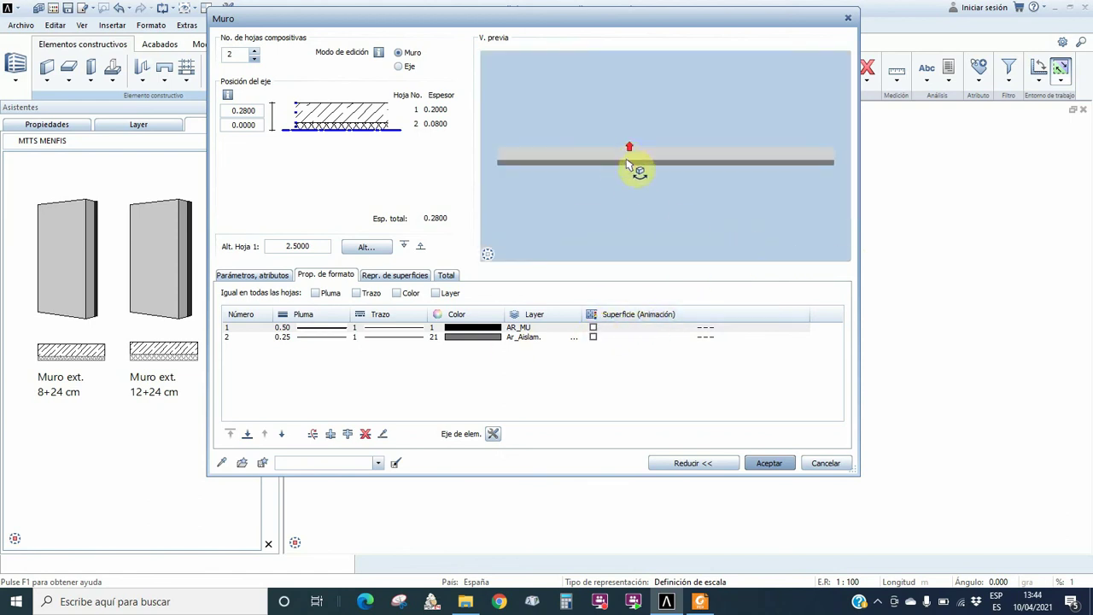
mouse_move(569, 234)
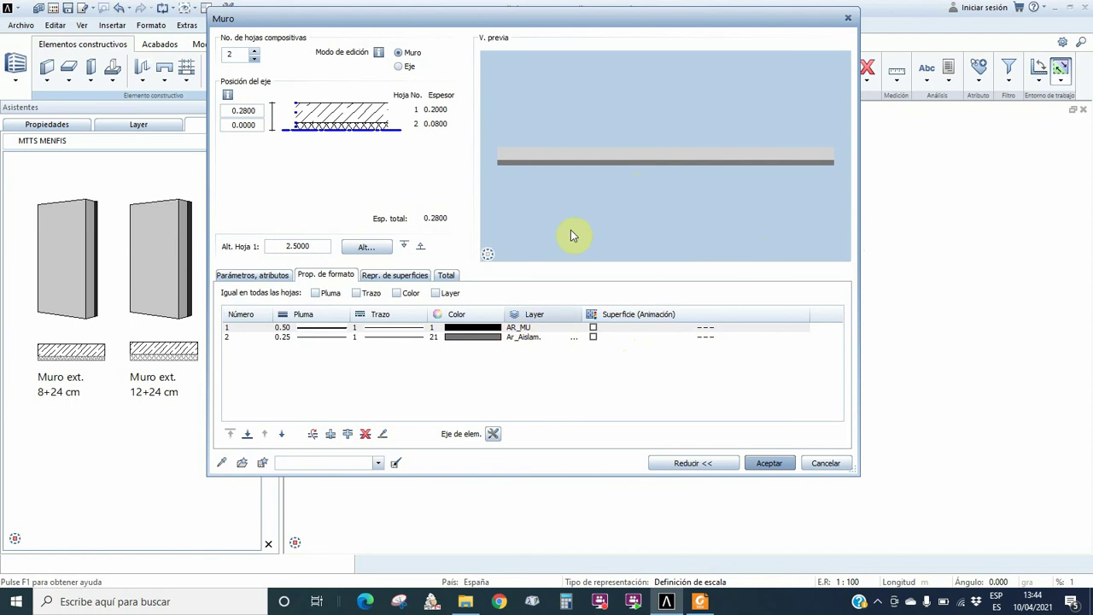
Assign the surface Brick_wall_01.surf from the studio's 30YearEdition Materiales, Mampostería category, to the first leaf
click(600, 331)
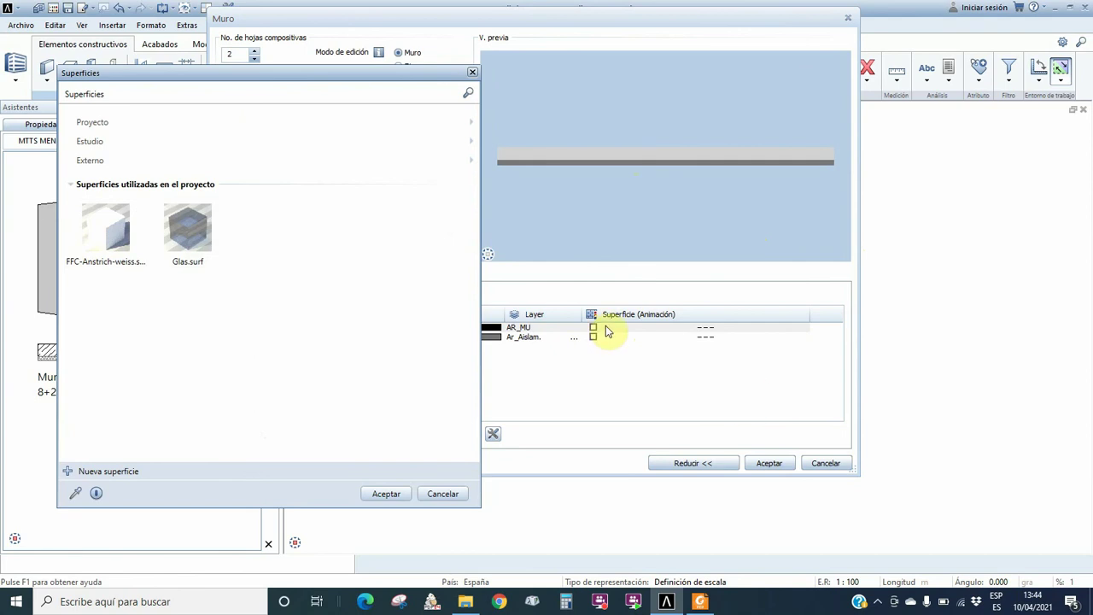
click(90, 125)
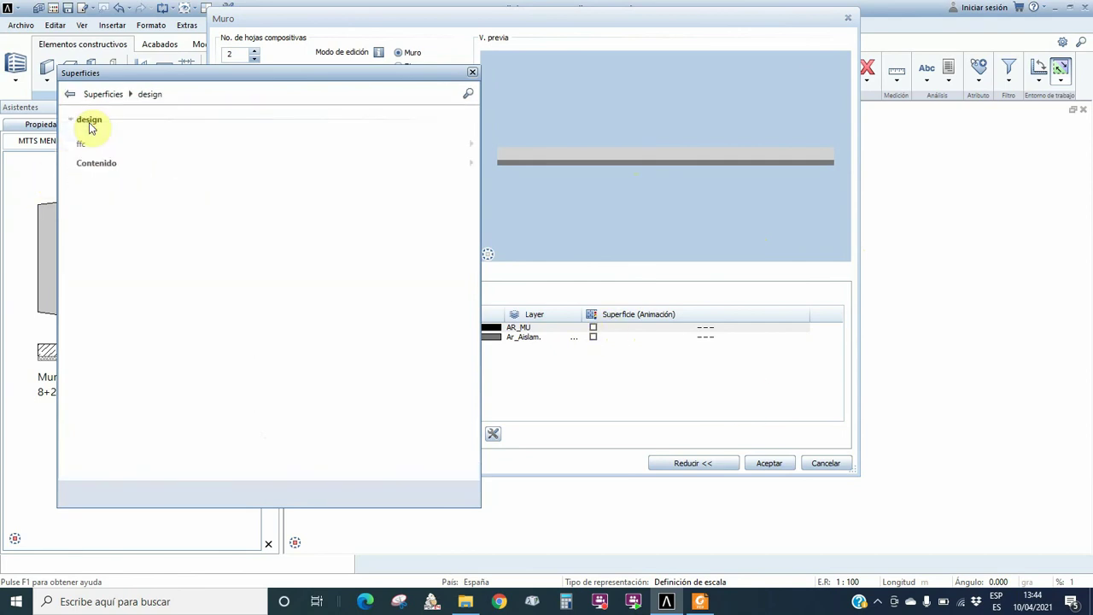
click(102, 94)
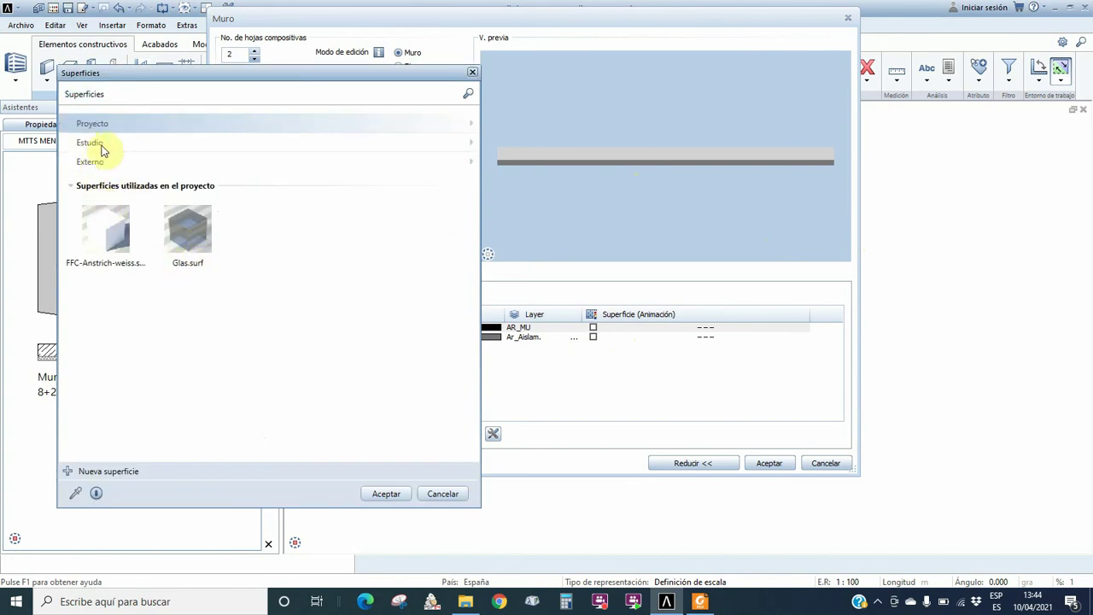
click(88, 144)
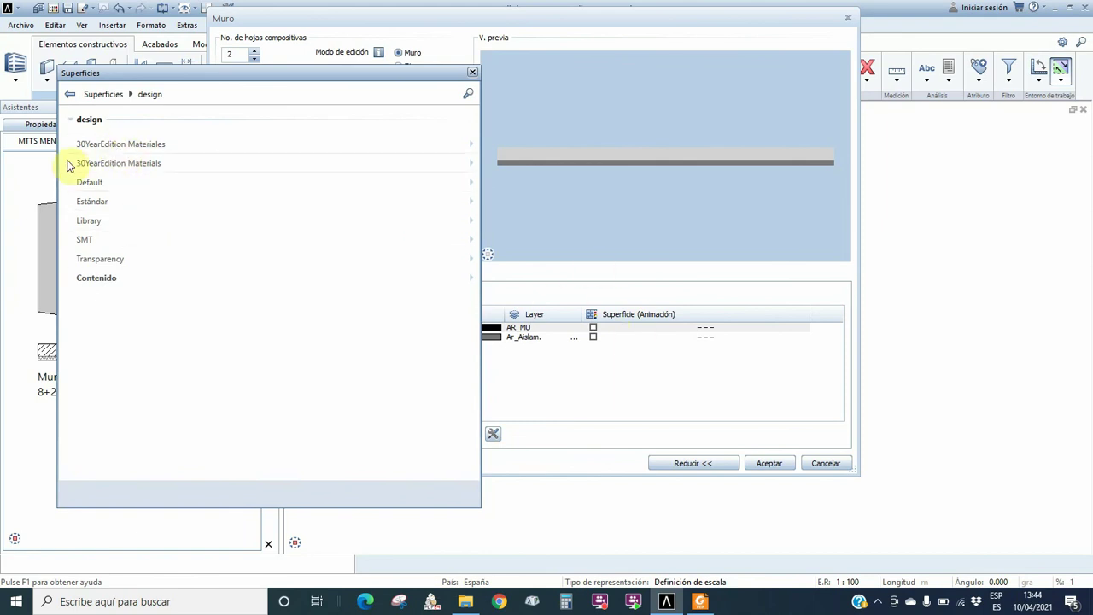
click(100, 147)
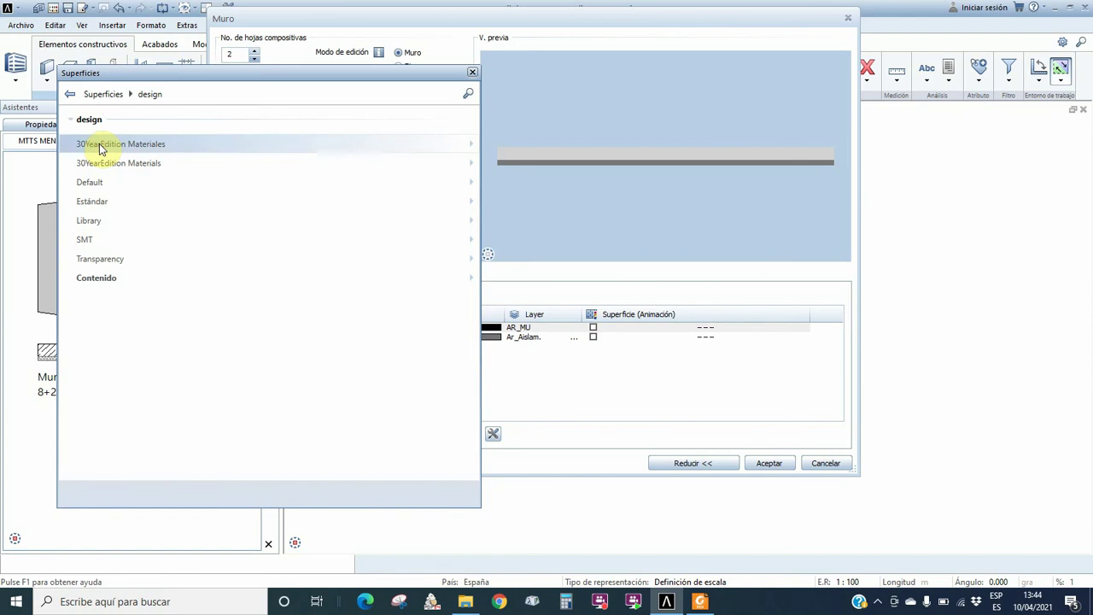
click(203, 147)
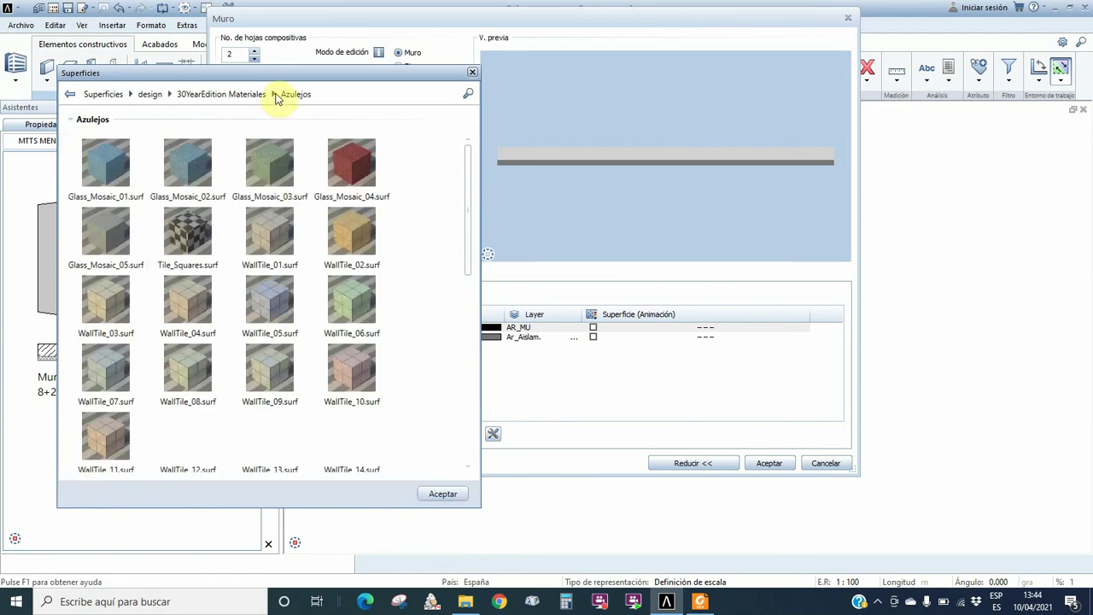
click(227, 95)
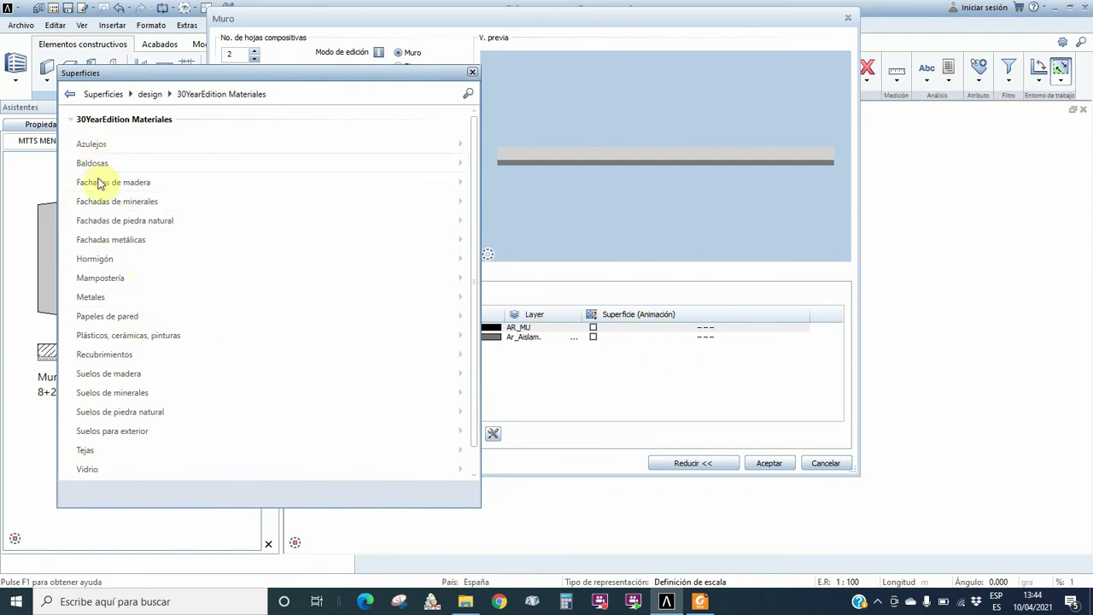
click(94, 282)
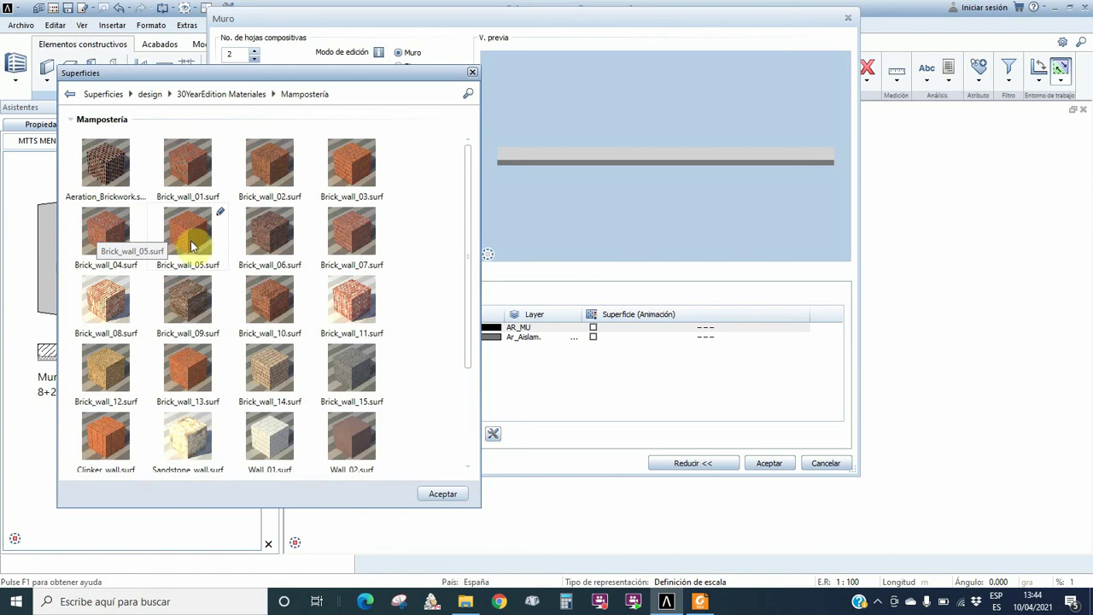
click(189, 163)
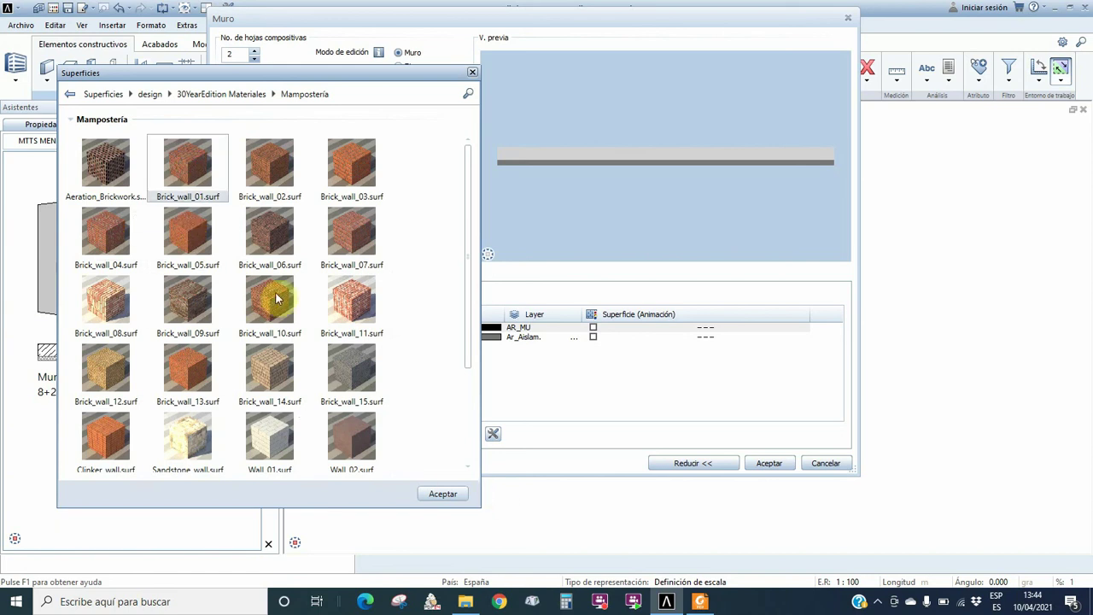
click(438, 494)
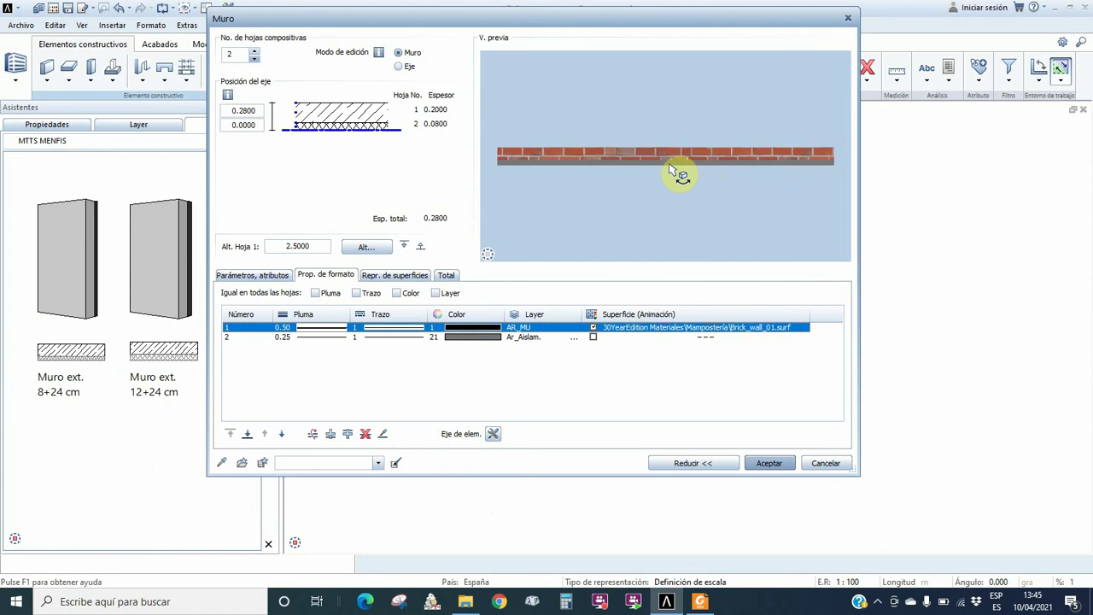
Assign the surface Exposed_Concrete_01.surf from the studio's 30YearEdition Materials, Exposed concrete category, to the second leaf
click(611, 339)
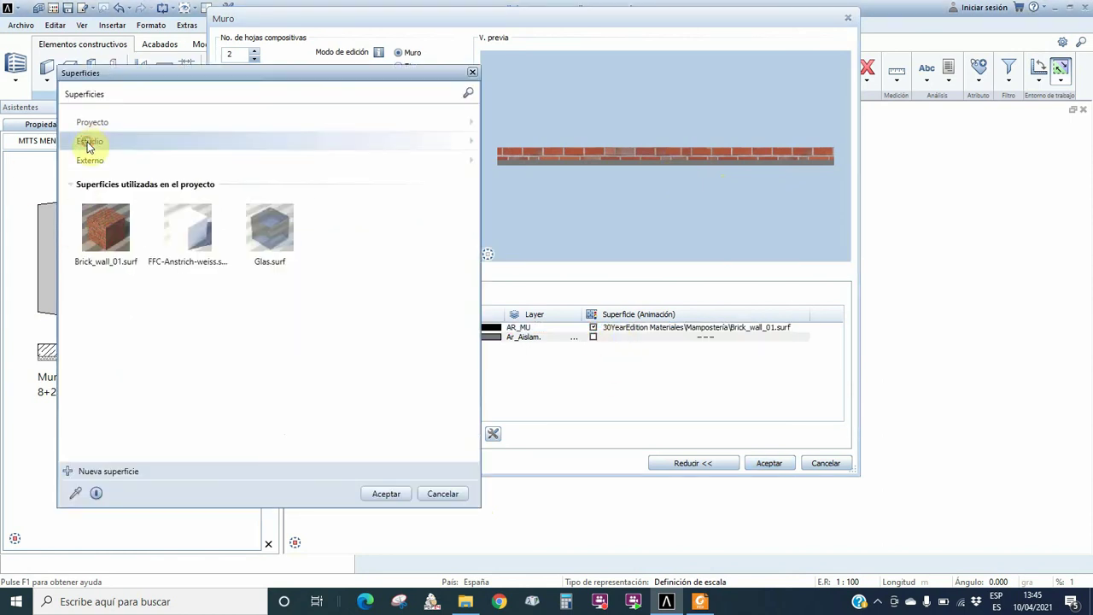
click(89, 145)
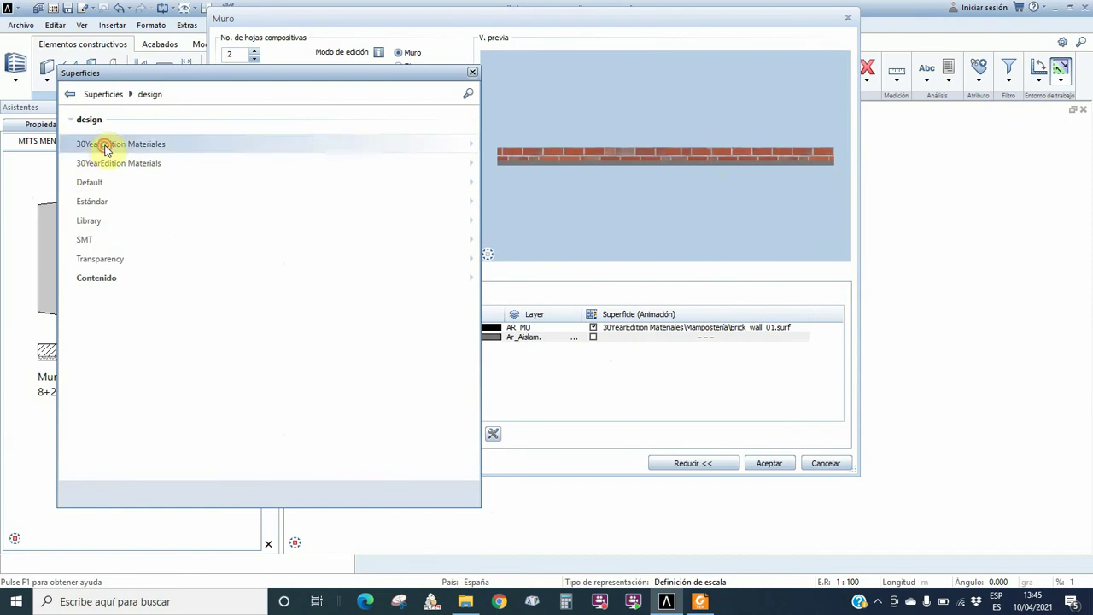
click(105, 147)
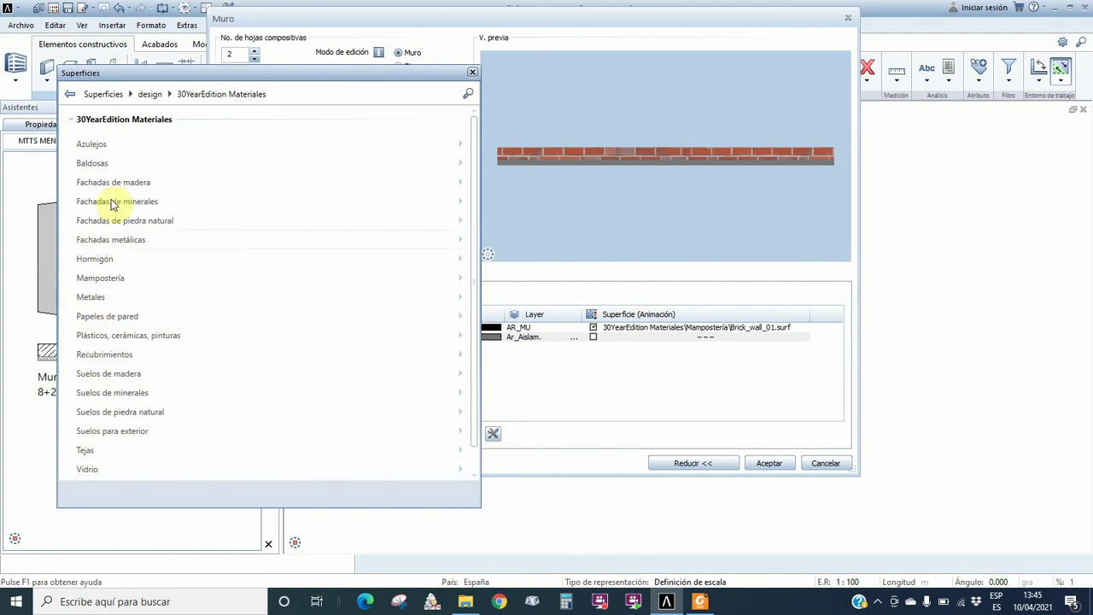
click(150, 94)
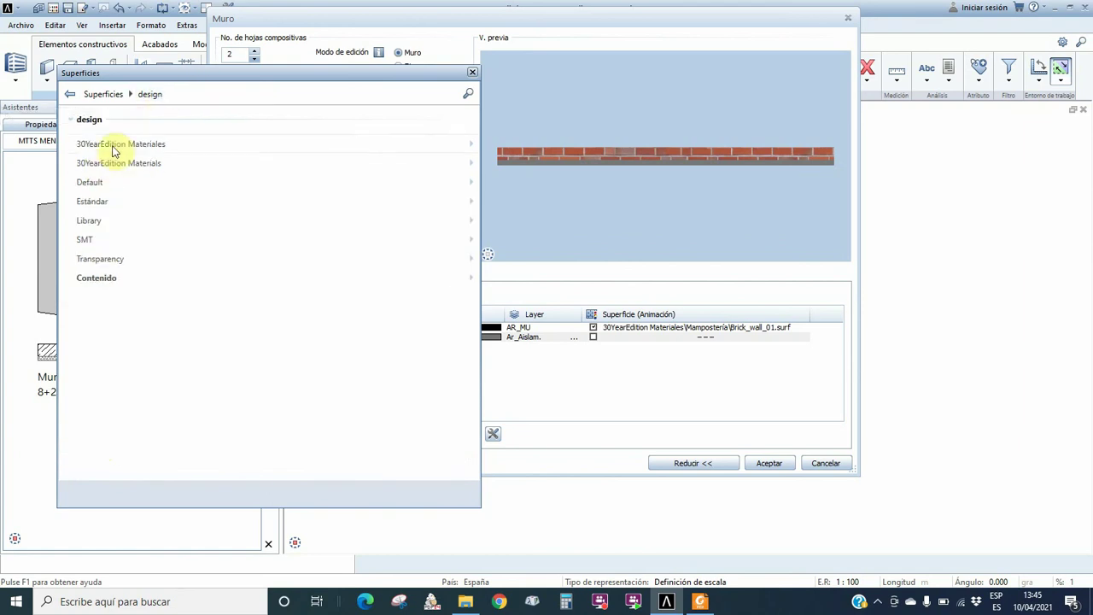
click(98, 162)
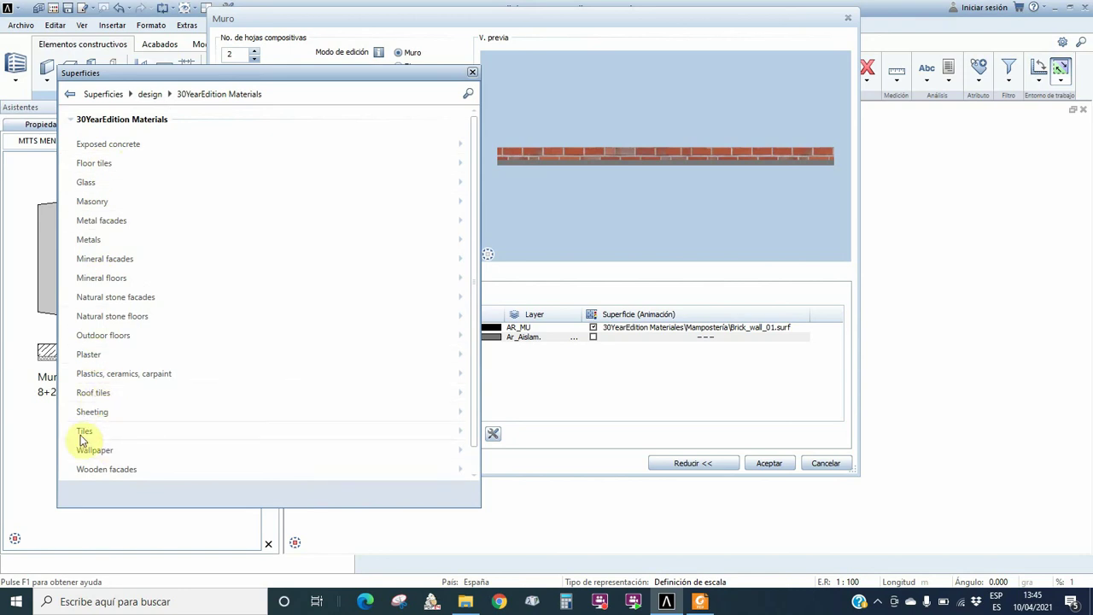
click(95, 145)
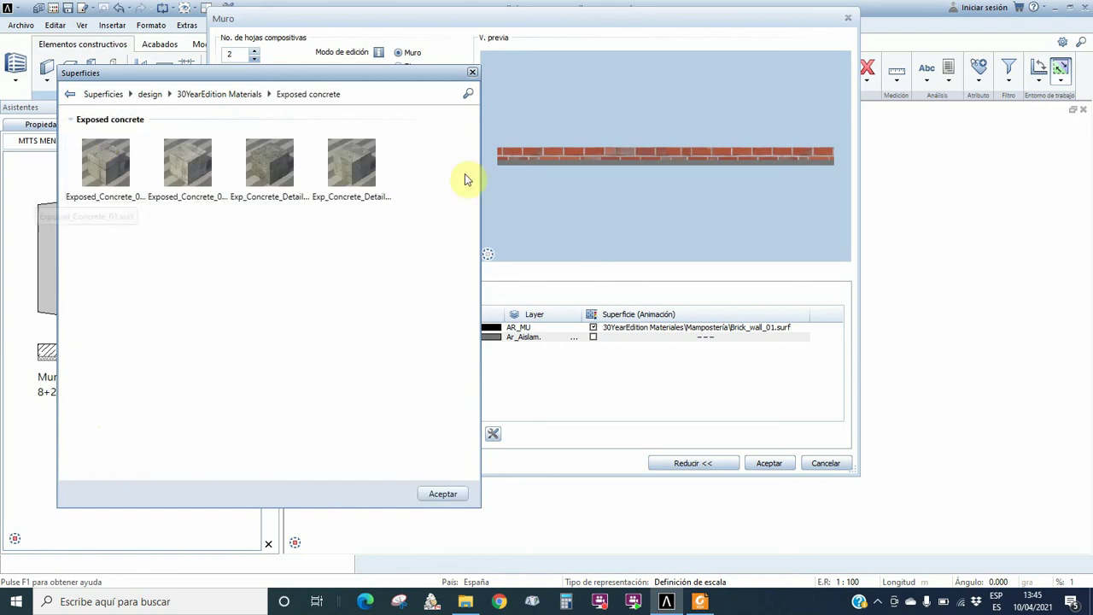
click(350, 168)
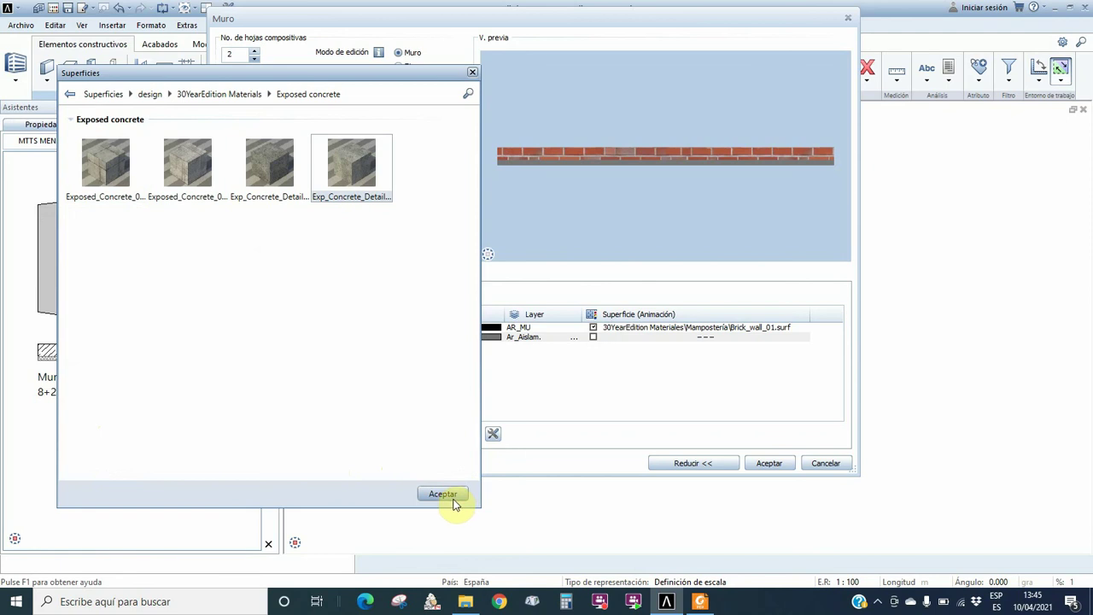
click(116, 152)
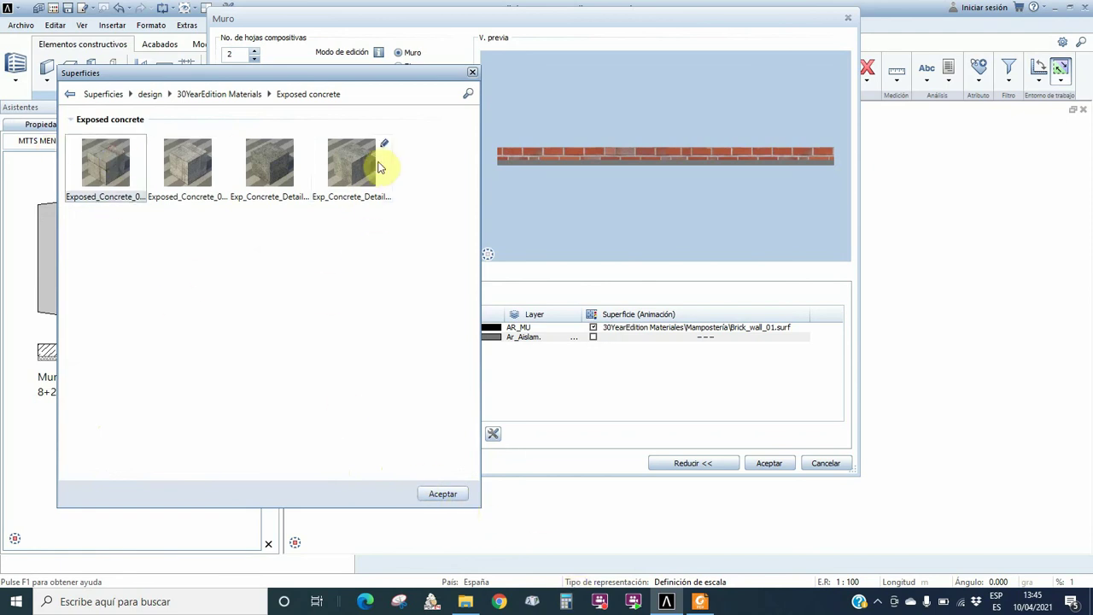
click(350, 161)
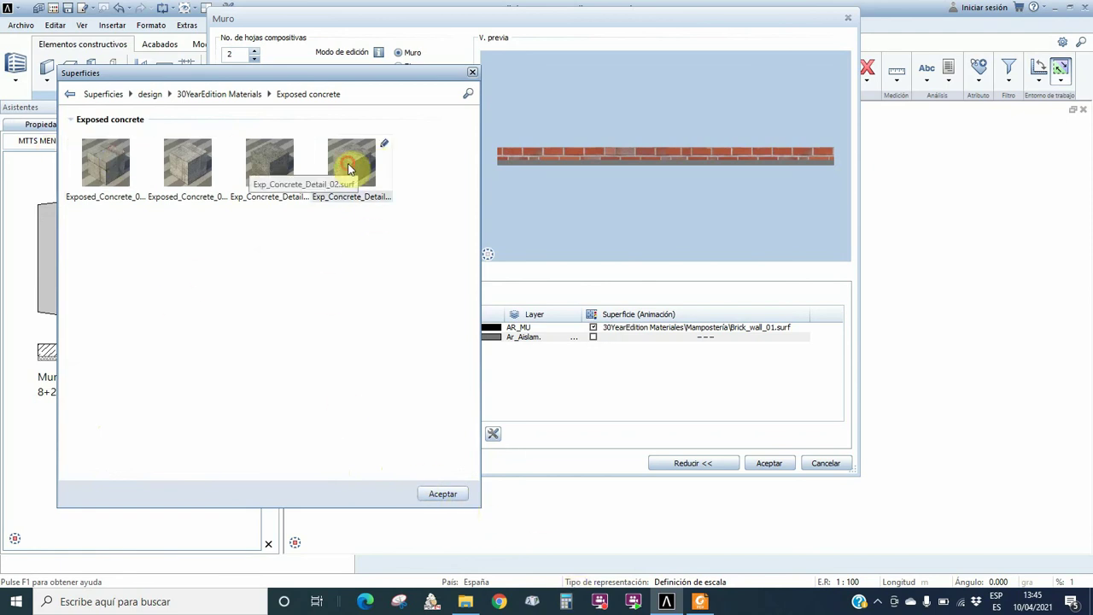
click(110, 170)
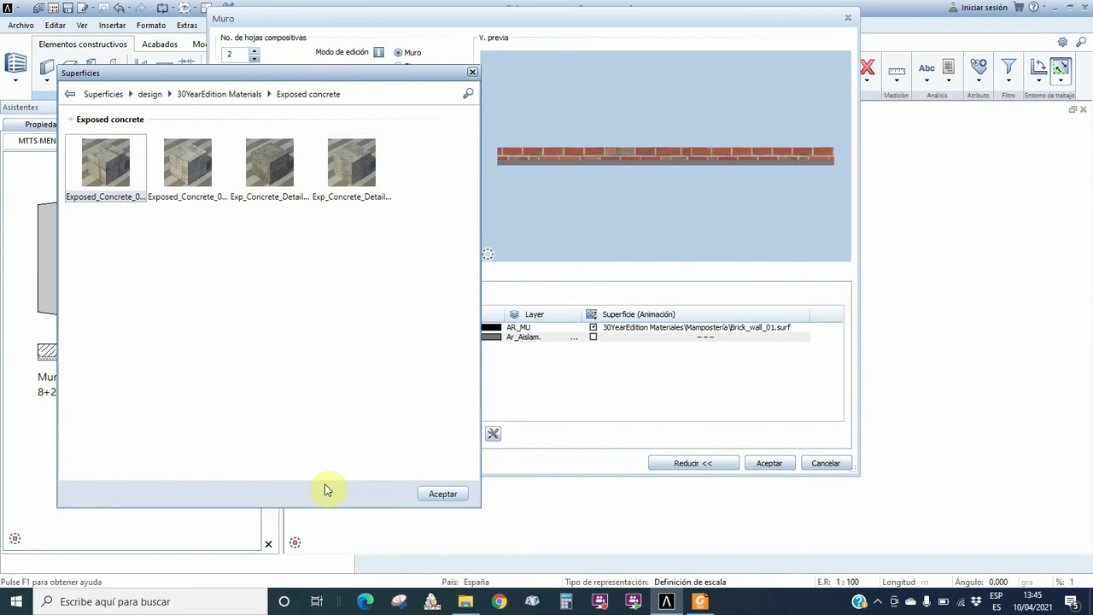
click(442, 493)
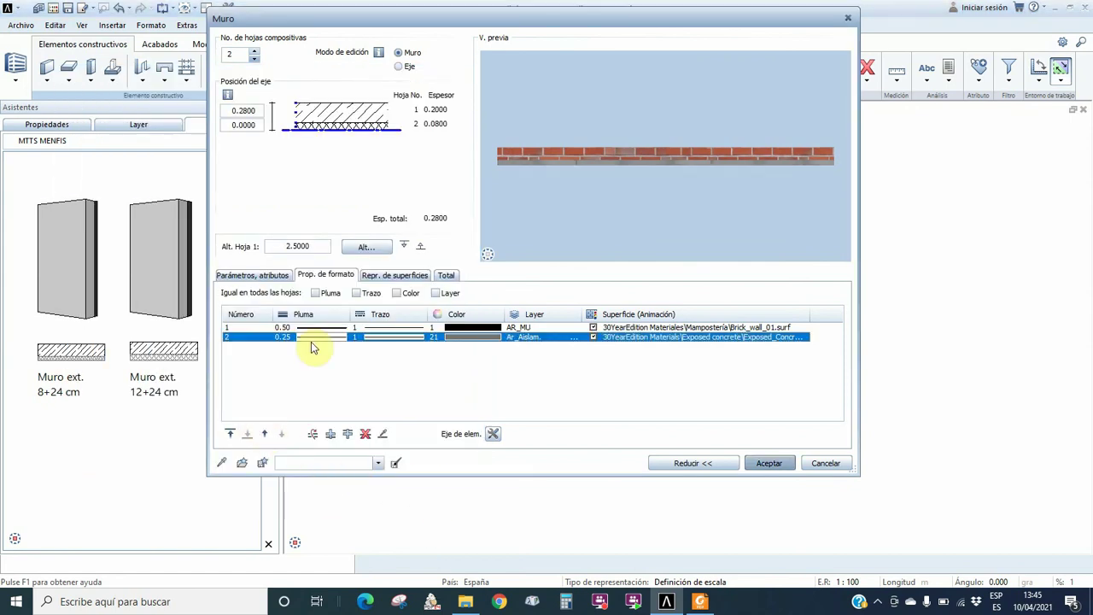
Open Exposed_Concrete_01.surf for modification, remove its texture and load Exposed_Concrete_01.jpg from the Exposed concrete folder instead
click(690, 339)
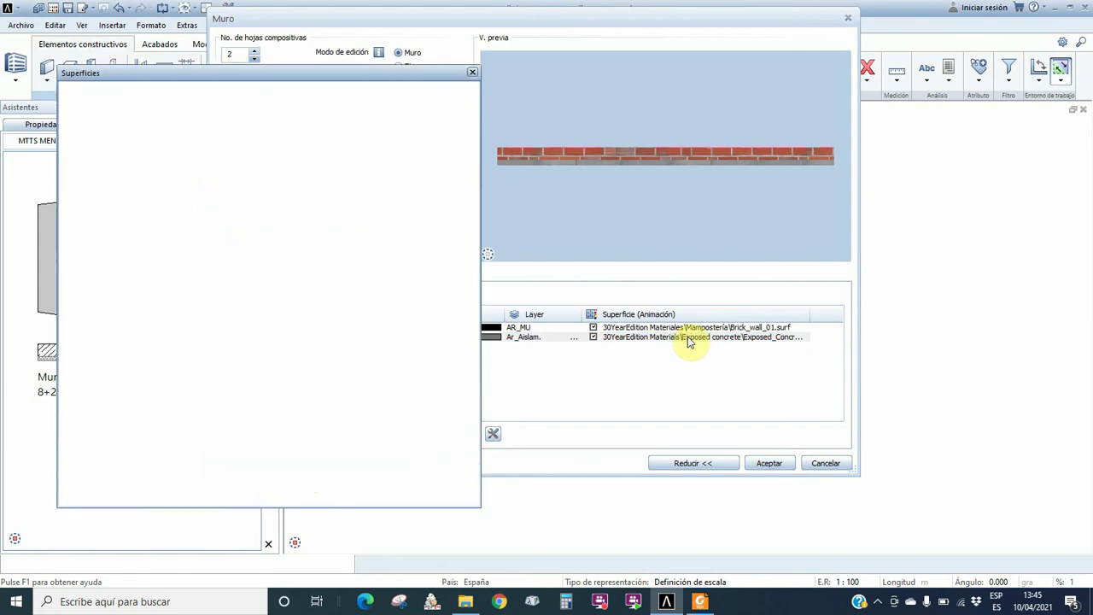
mouse_move(183, 235)
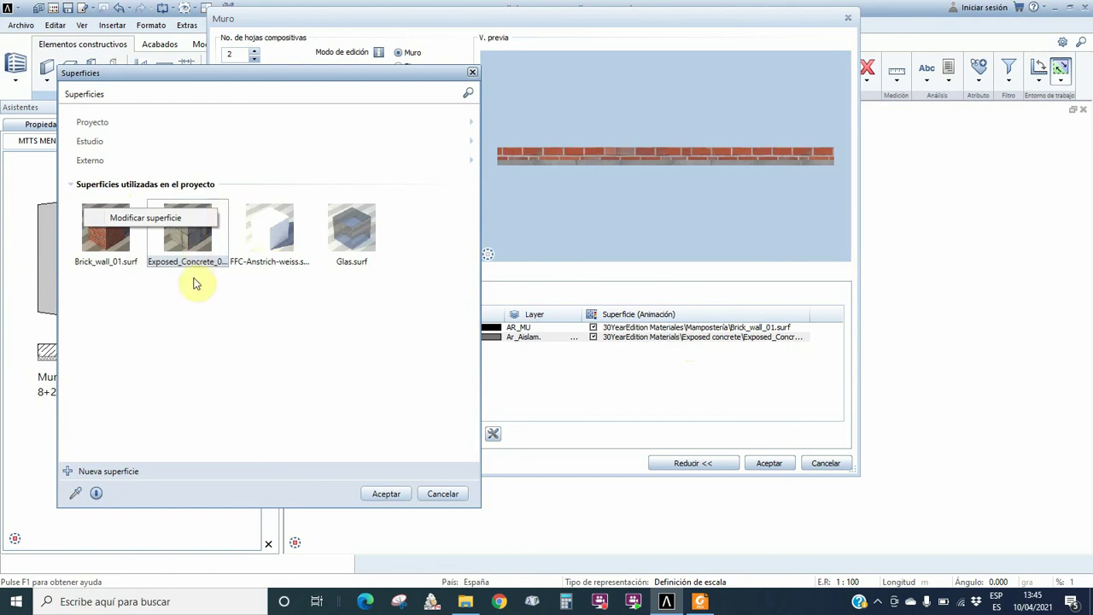
click(135, 221)
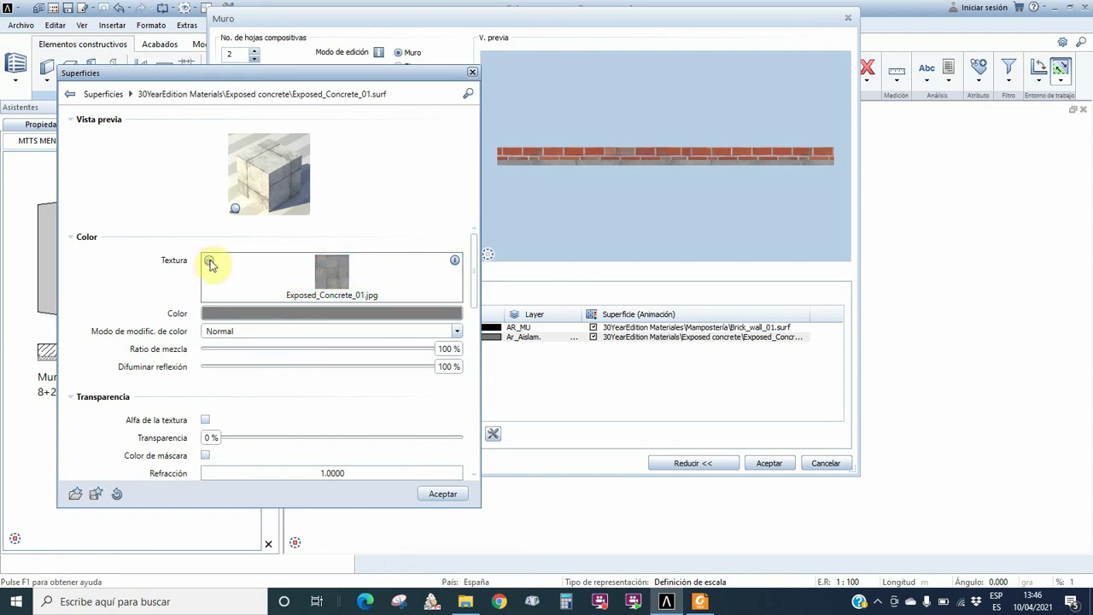
click(456, 262)
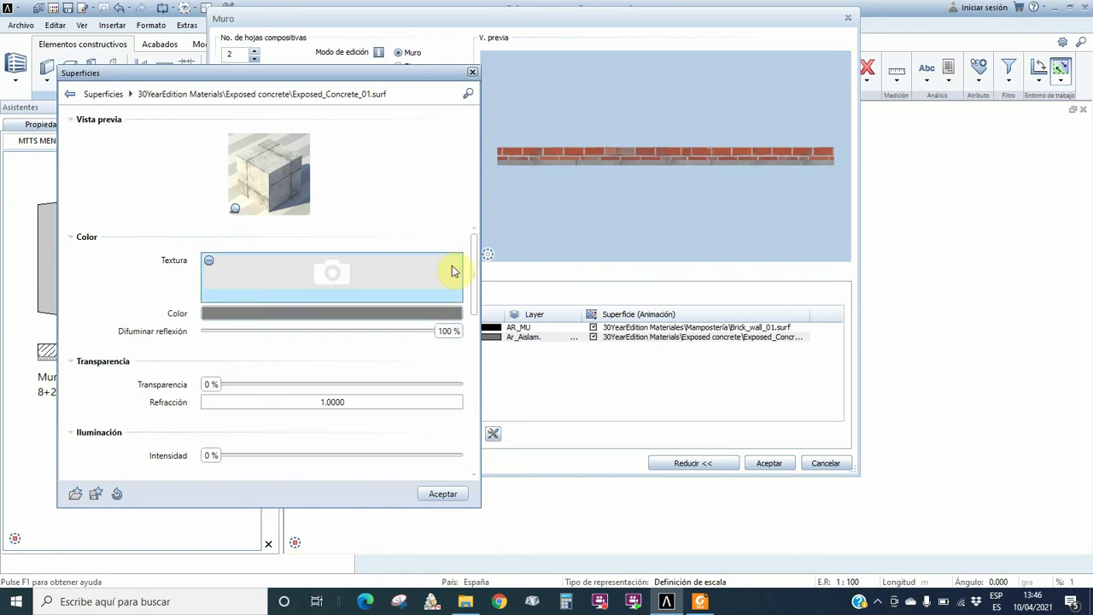
click(453, 271)
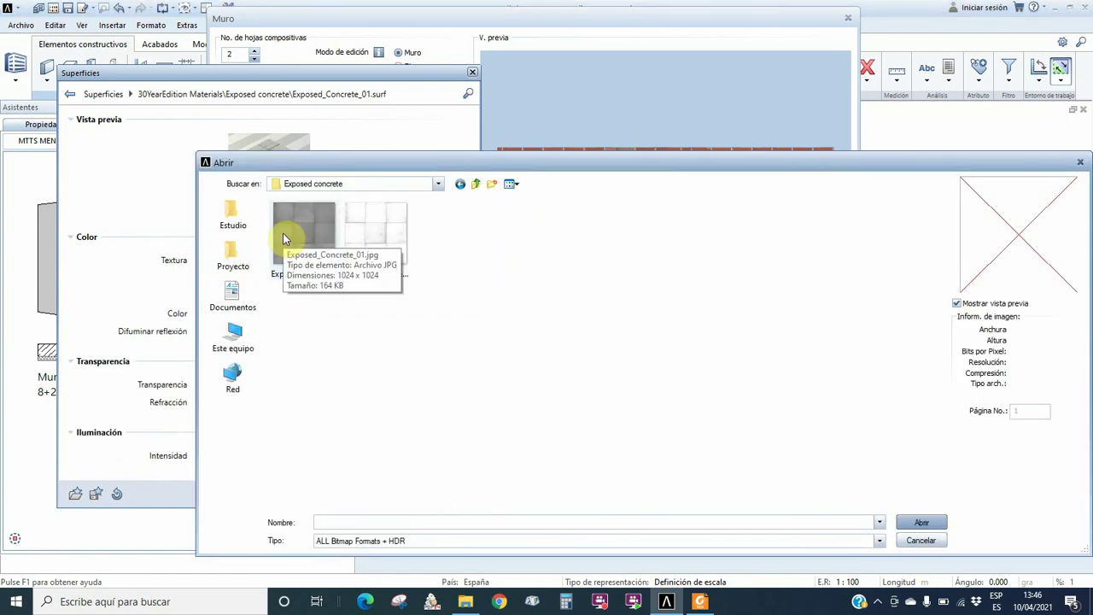
drag(354, 166, 378, 213)
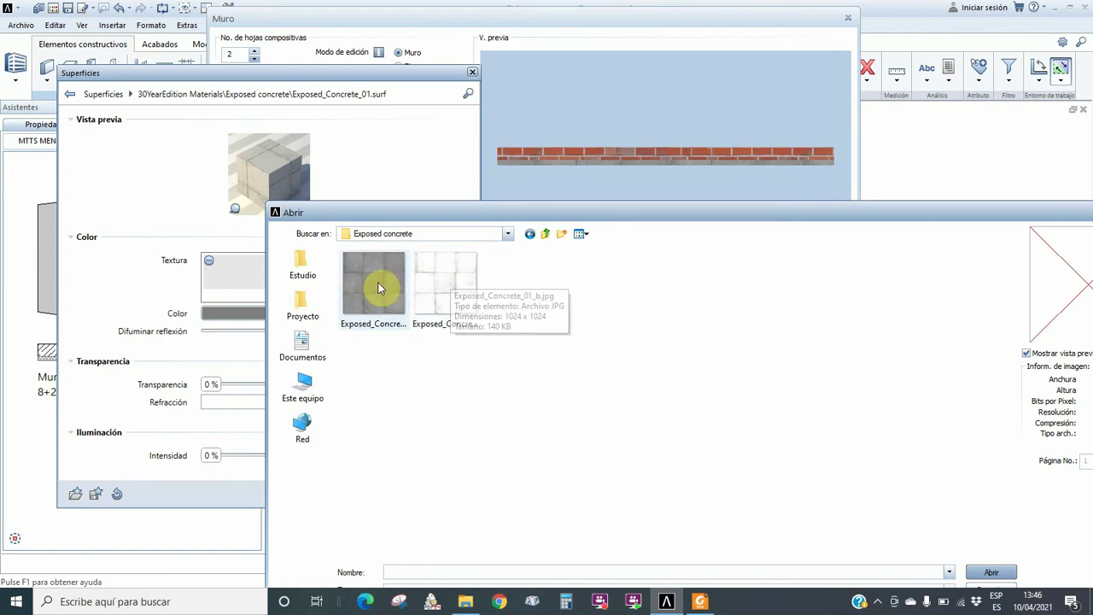
click(381, 286)
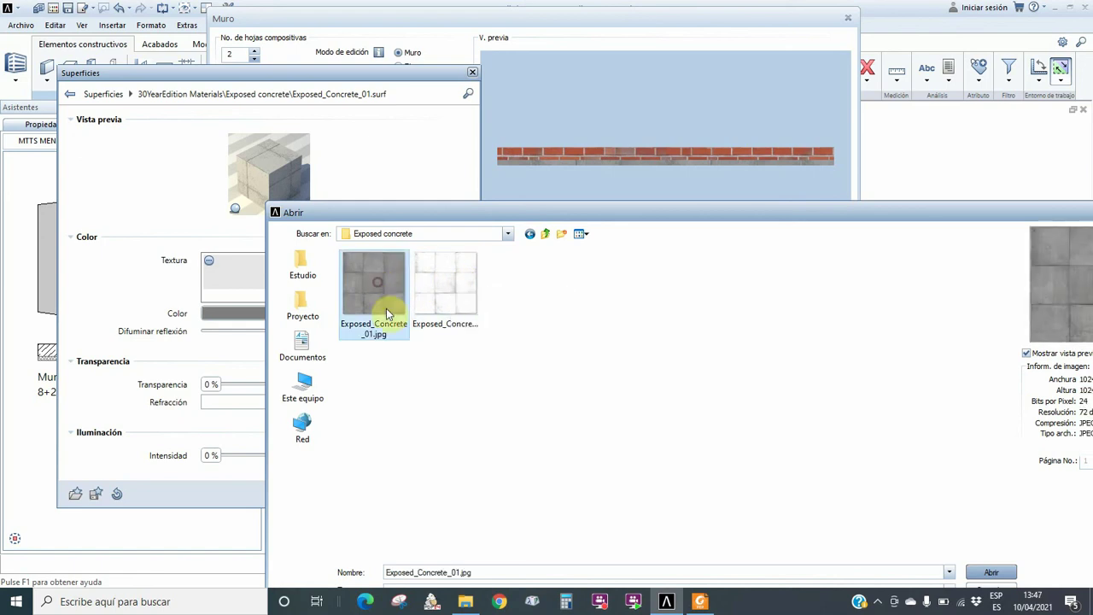
click(991, 573)
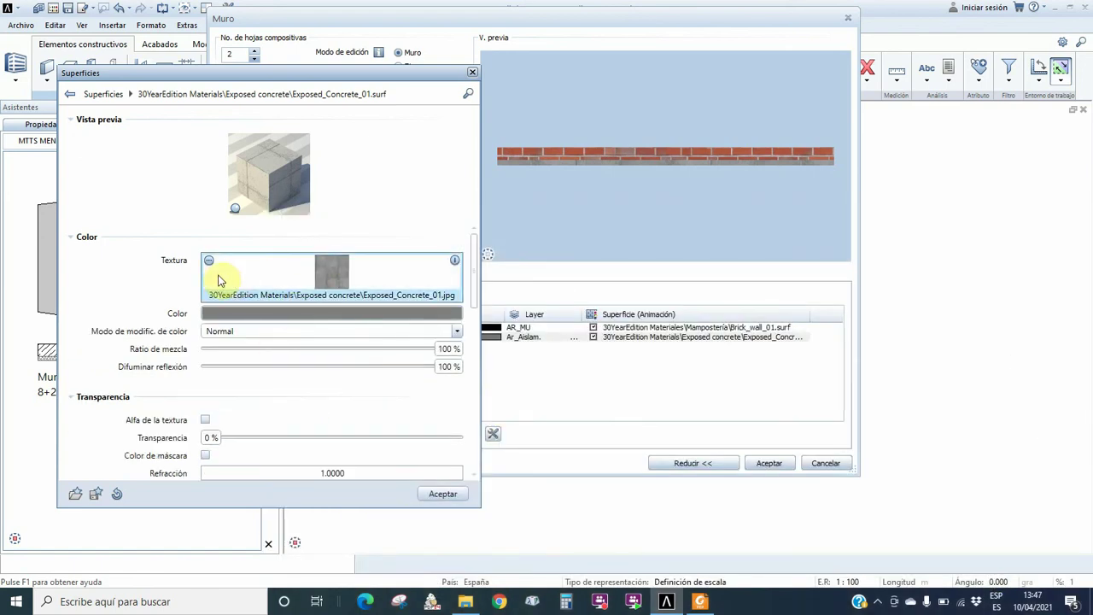
click(332, 270)
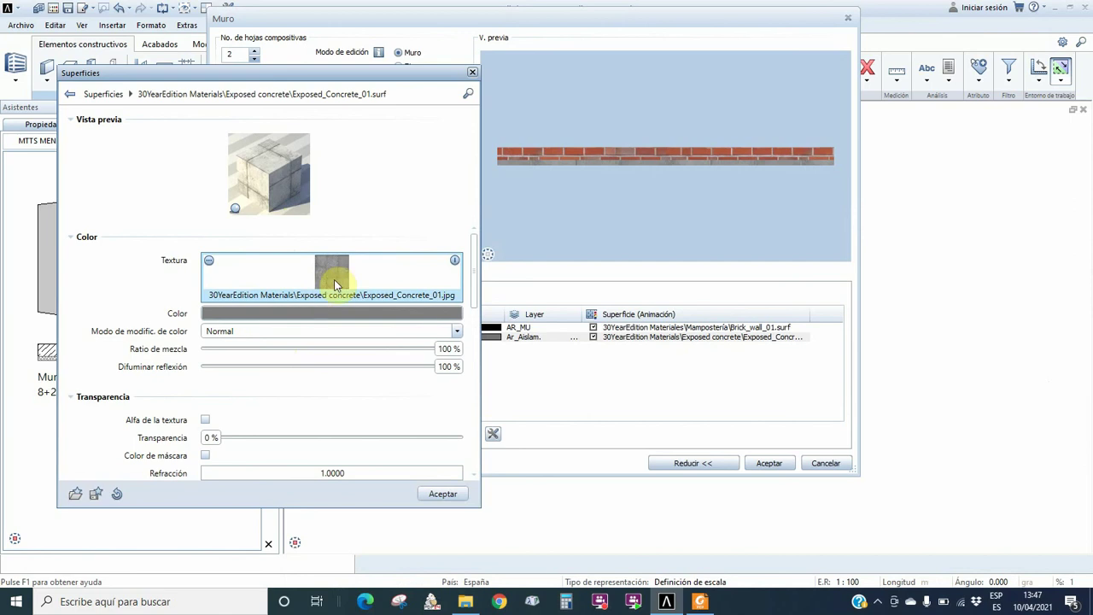
click(338, 272)
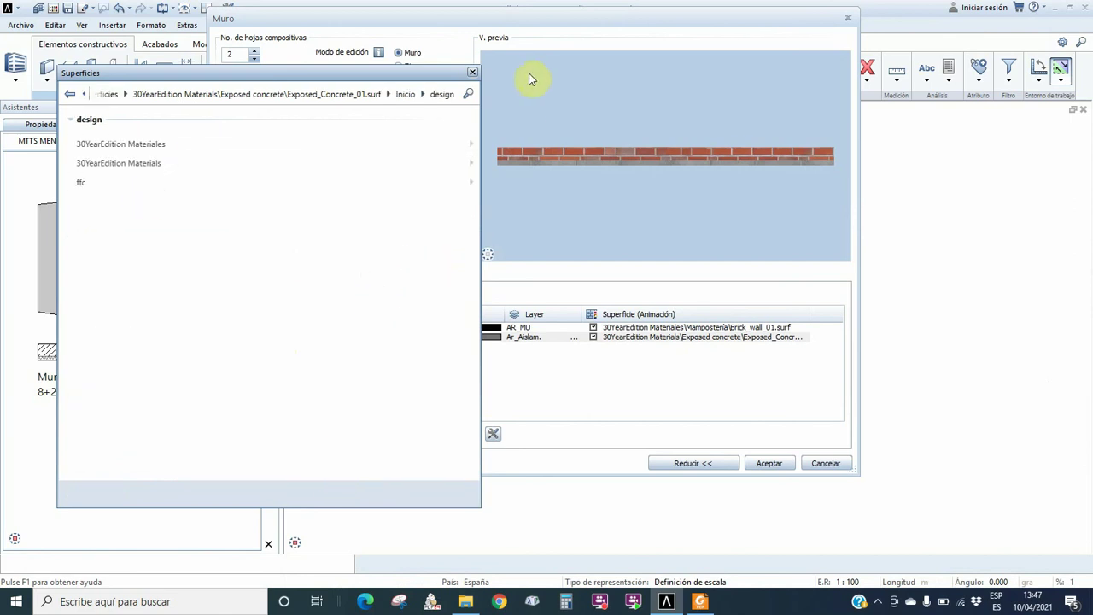
click(476, 70)
click(483, 337)
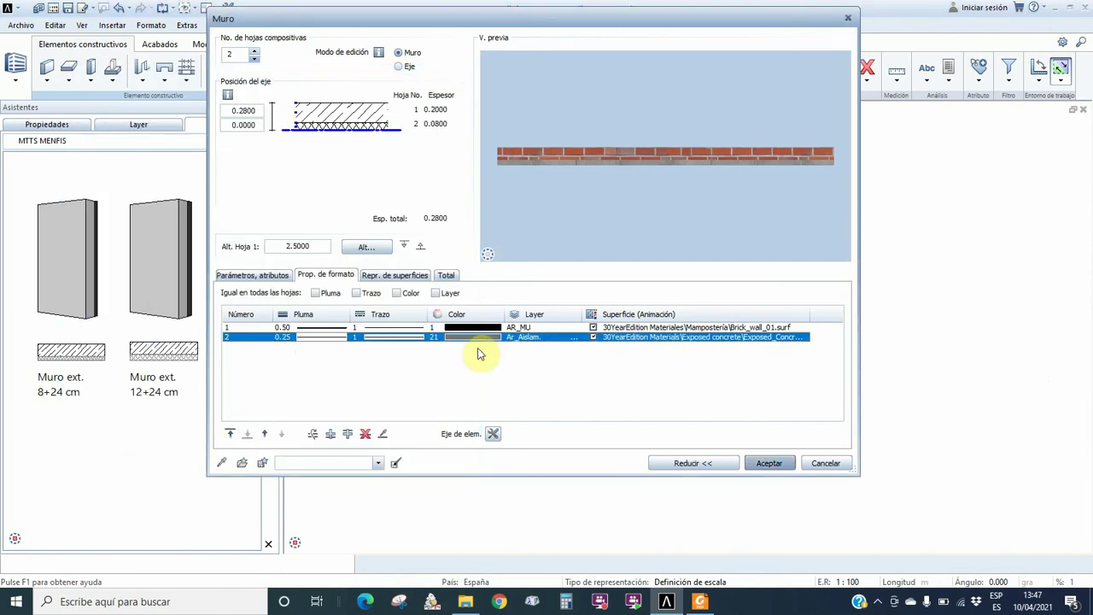
Open the second leaf's Exposed_Concrete_01.surf for modification and remove its texture image
double_click(618, 338)
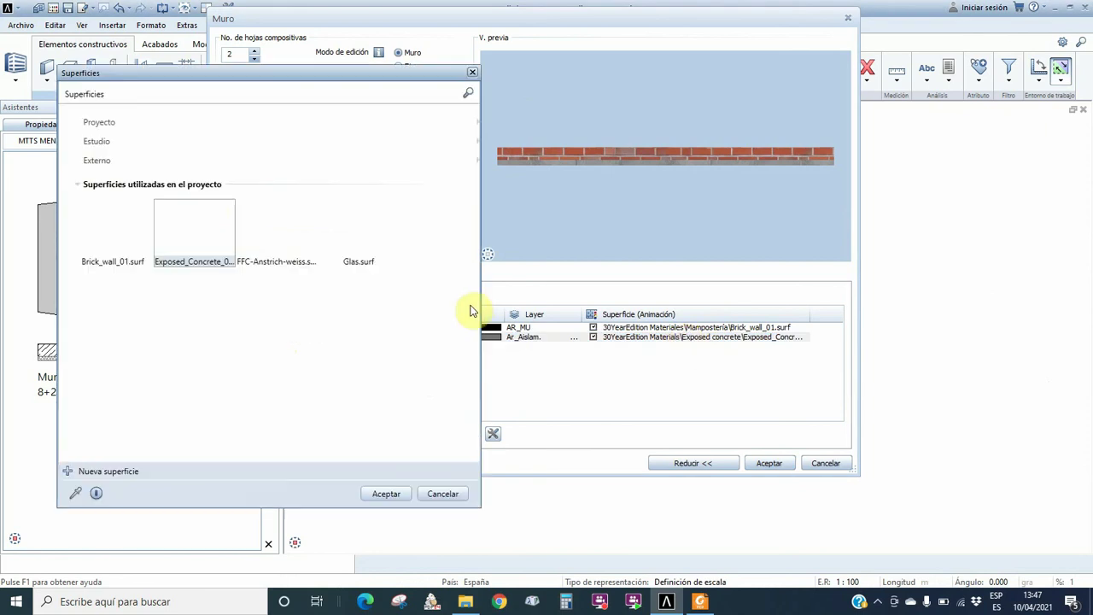
click(220, 208)
click(131, 221)
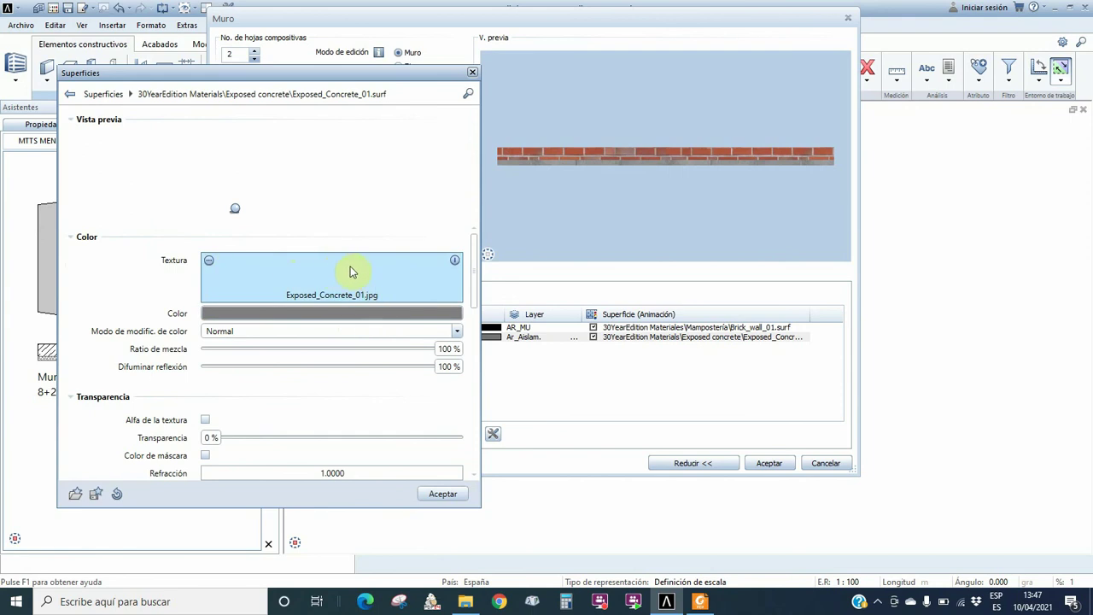
click(455, 261)
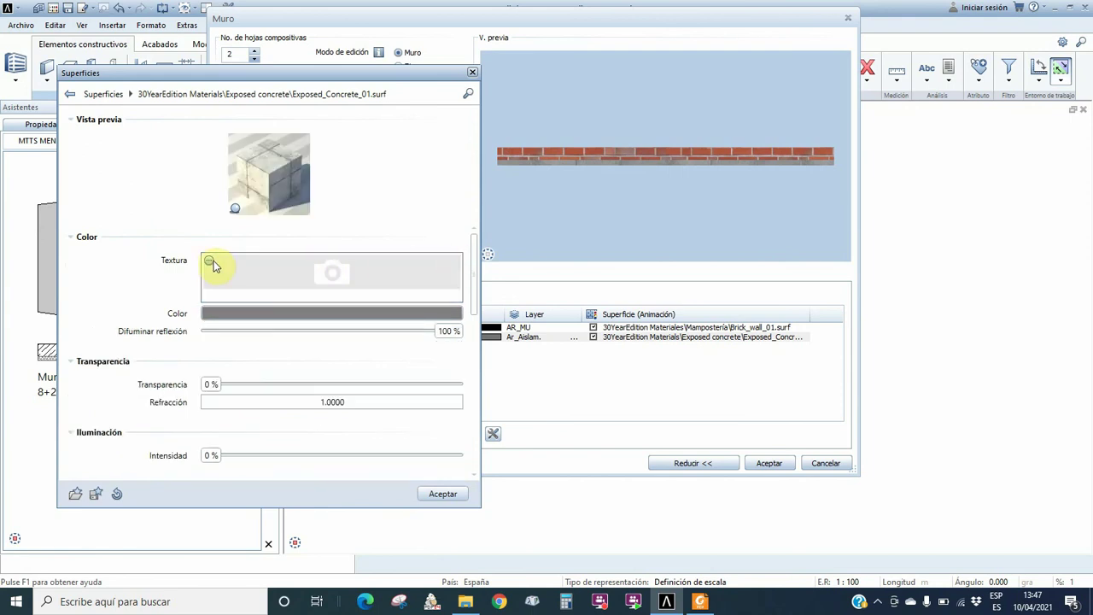
Change the colour of the Exposed_Concrete_01.surf surface to a slightly darkened orange
click(282, 317)
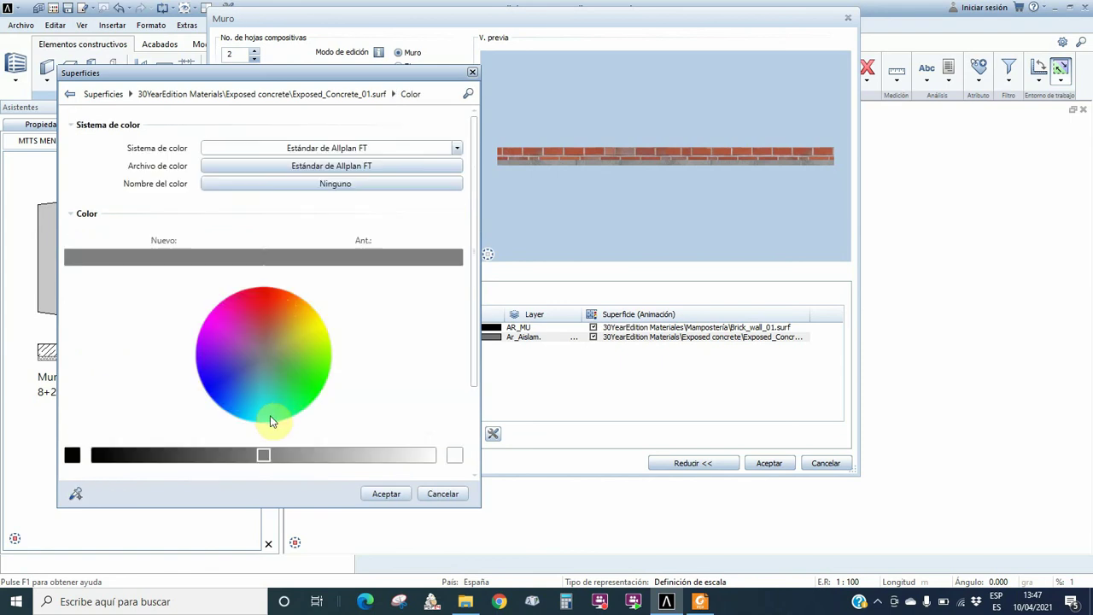
mouse_move(276, 412)
mouse_down()
mouse_move(312, 361)
mouse_move(302, 303)
mouse_move(274, 294)
mouse_move(297, 315)
mouse_up()
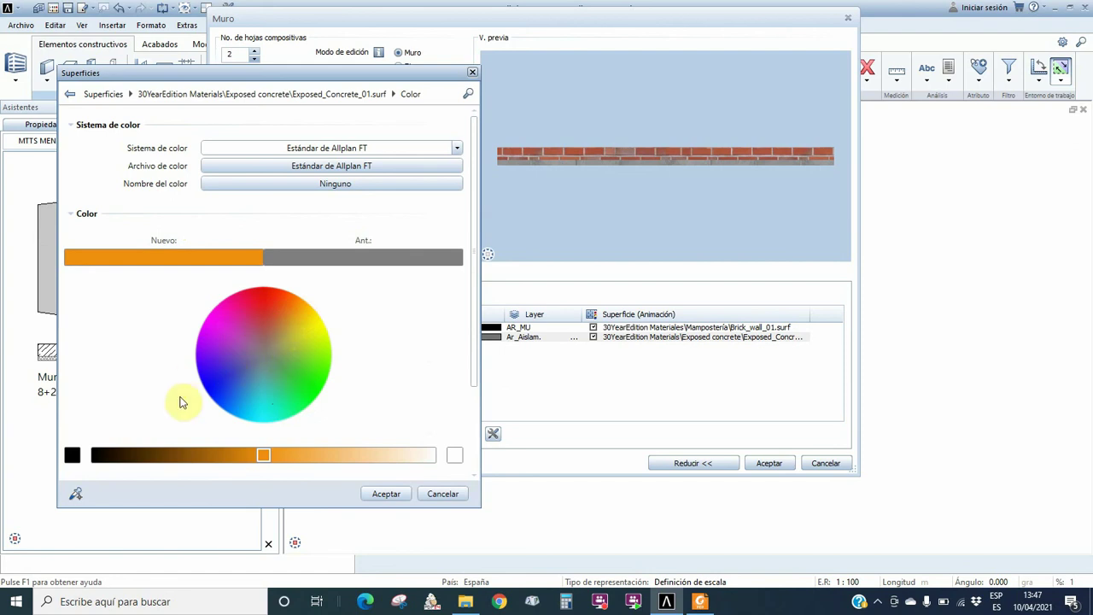
mouse_move(266, 458)
mouse_down()
mouse_move(222, 459)
mouse_move(267, 459)
mouse_move(257, 459)
mouse_up()
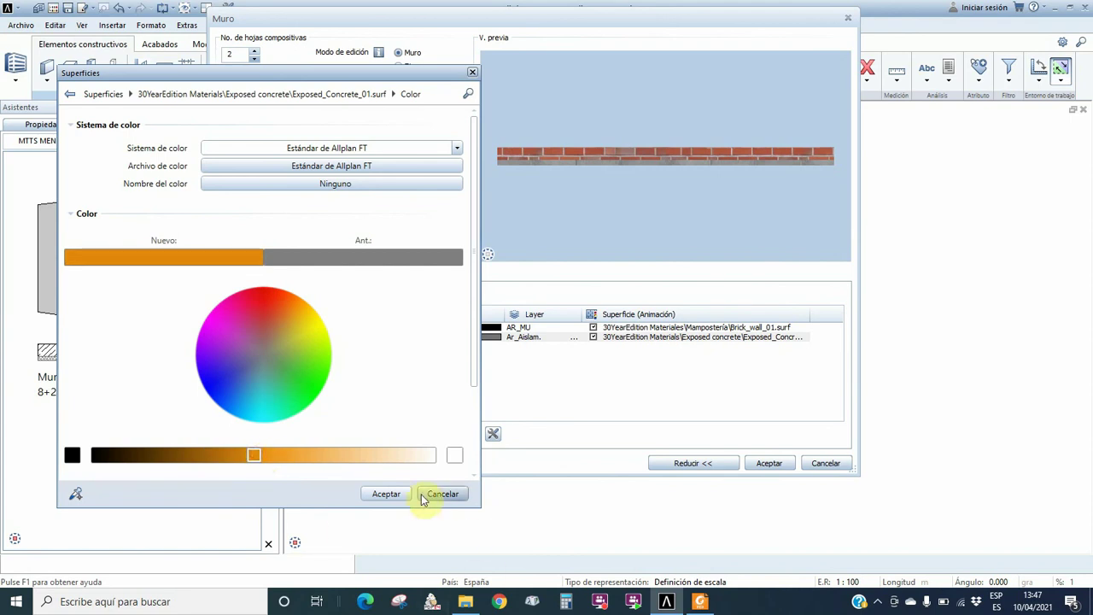
click(386, 494)
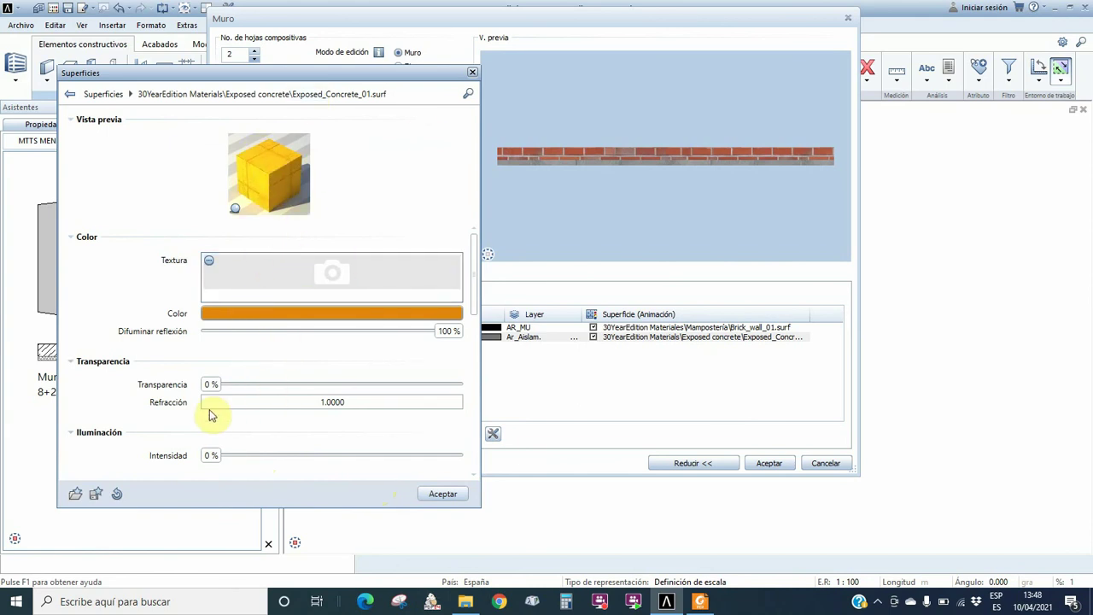
Try a transparency of about 35 % on the surface and return it to 0 %
drag(210, 385, 298, 391)
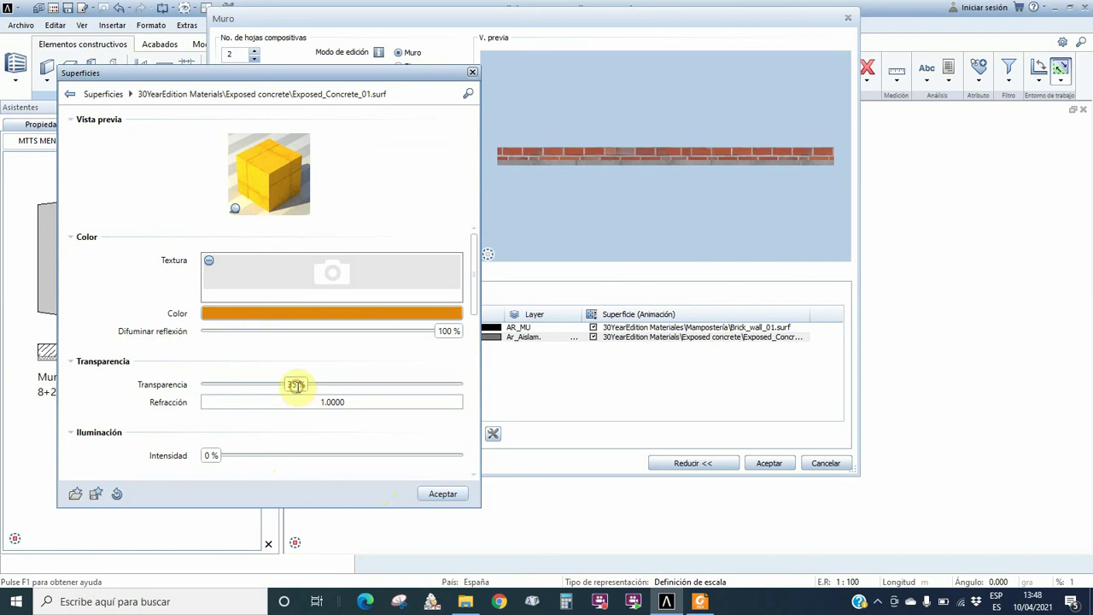
click(194, 398)
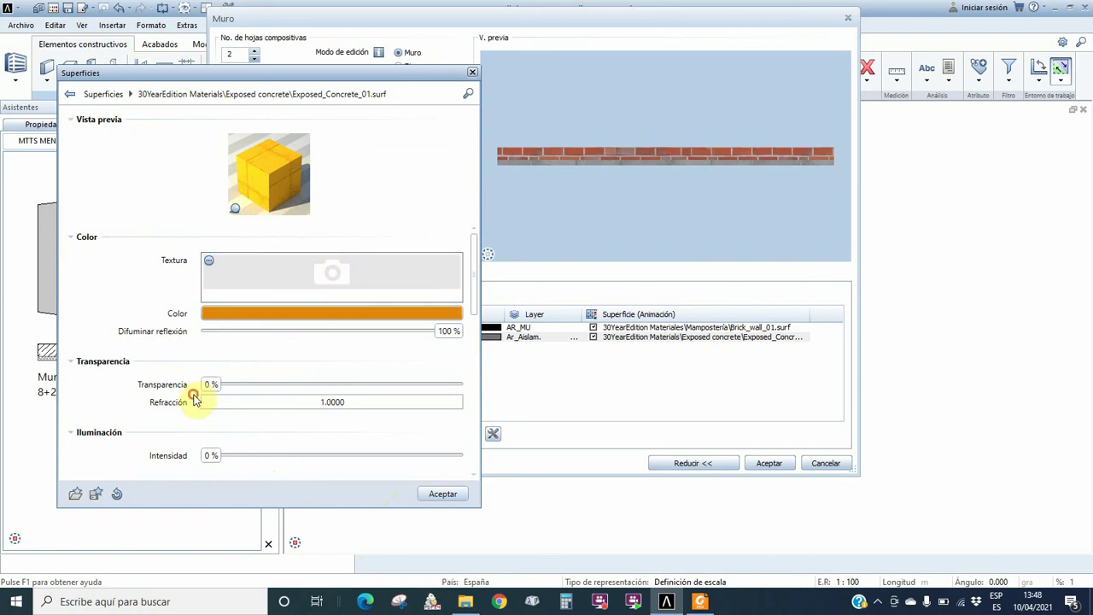
Set the texture deformation of Exposed_Concrete_01.surf in the X direction to 1 m, with X/Y kept constant
scroll(293, 446, down, 3)
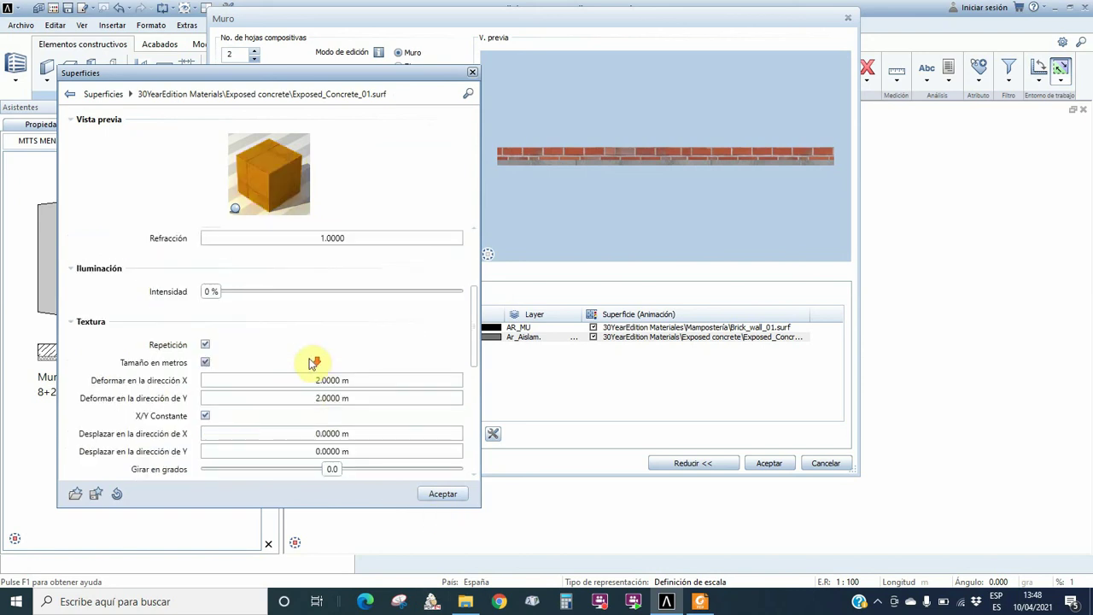
scroll(333, 401, up, 1)
scroll(341, 419, up, 4)
scroll(338, 417, down, 4)
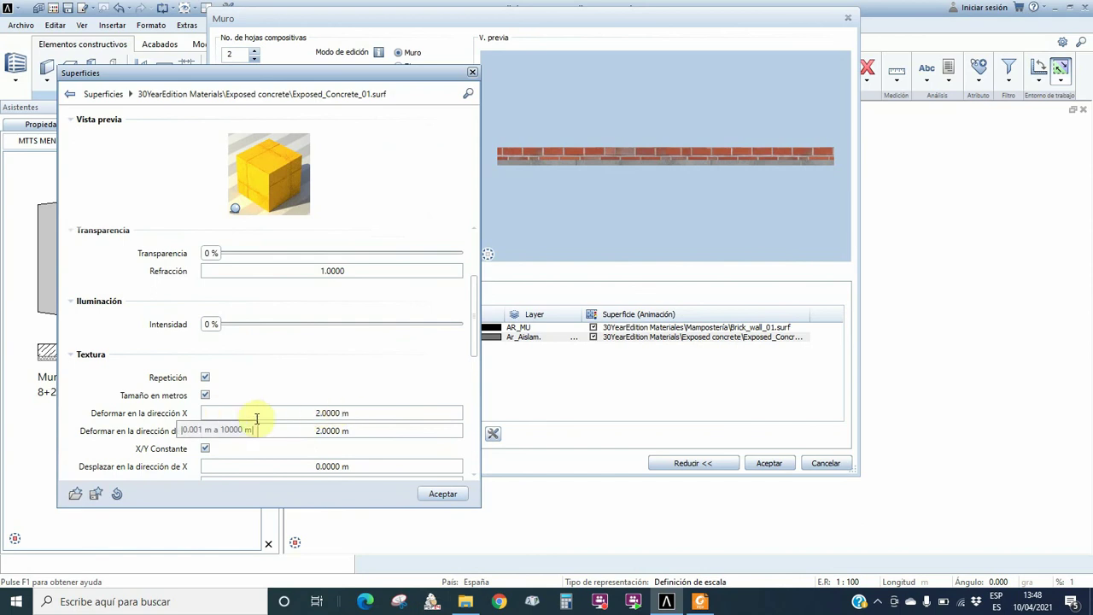
drag(358, 413, 273, 410)
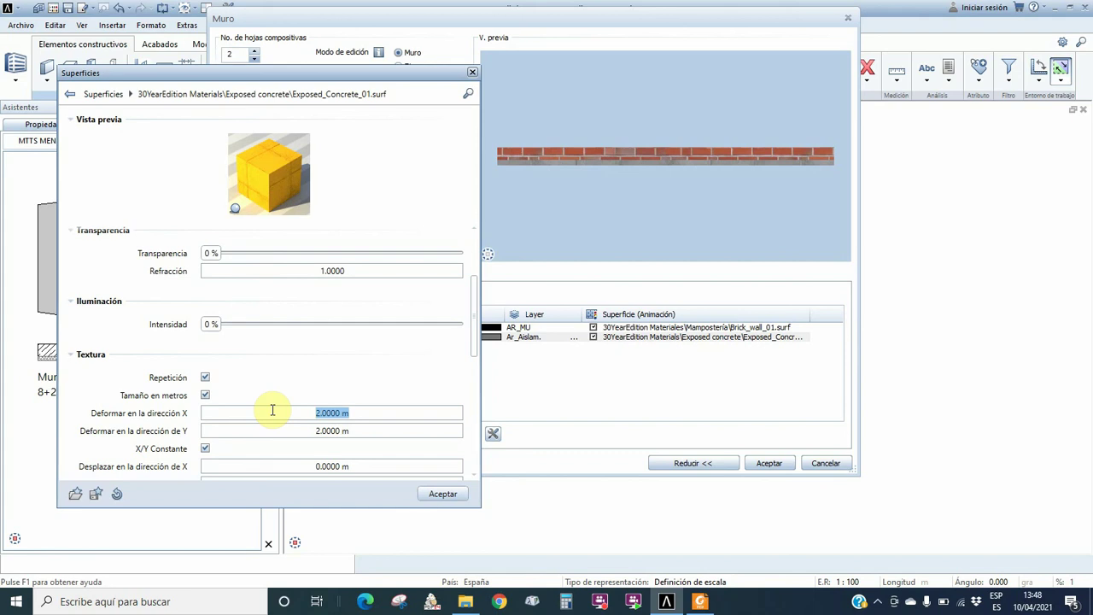
text(1)
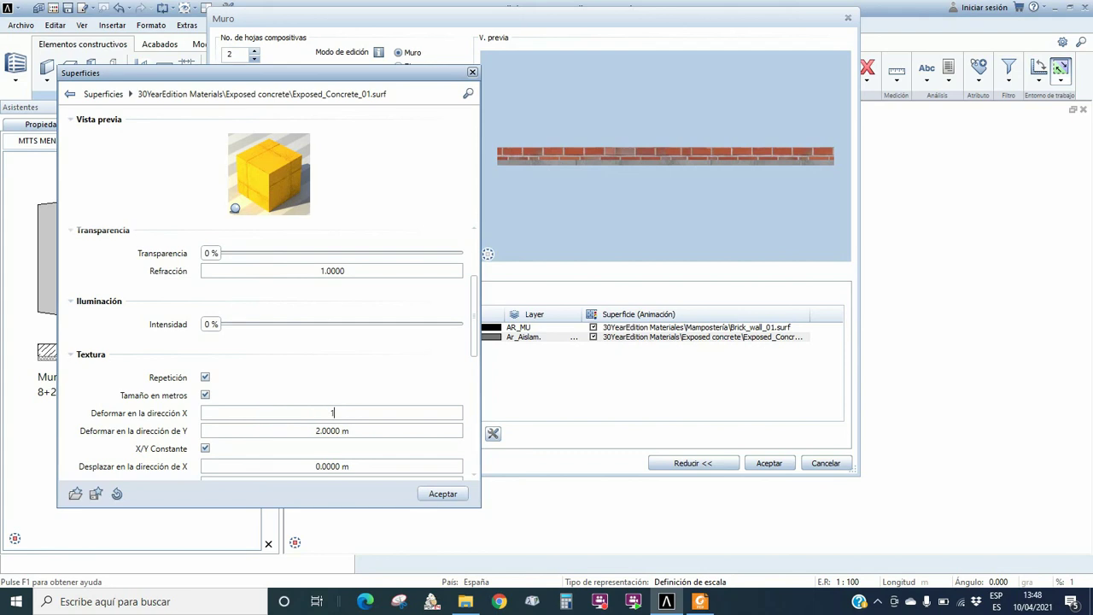
key(Tab)
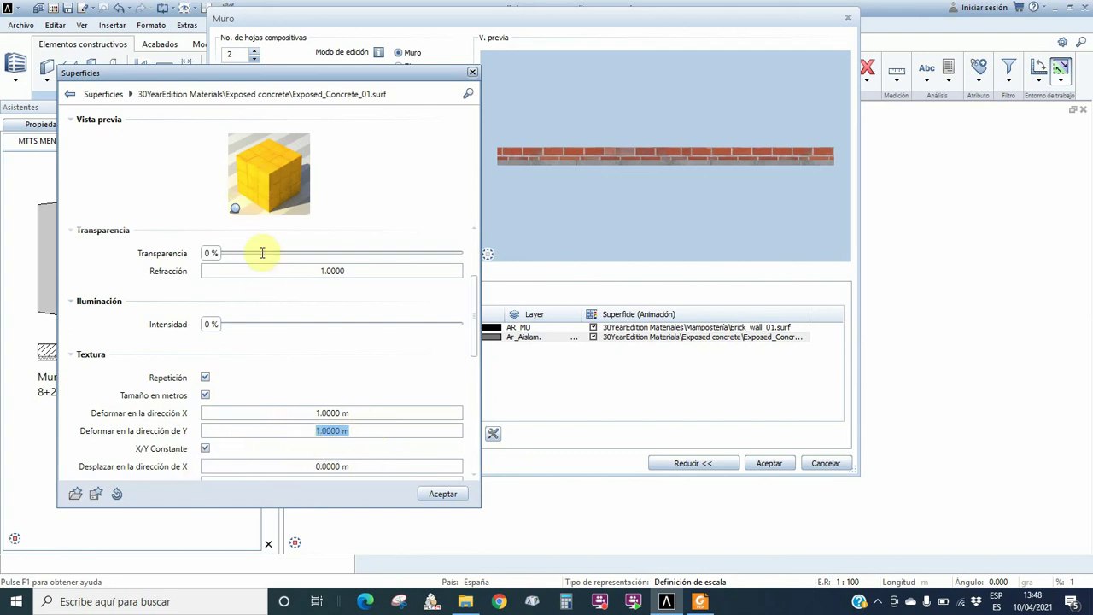
Review the remaining settings of Exposed_Concrete_01.surf and accept the modified surface
scroll(268, 391, up, 3)
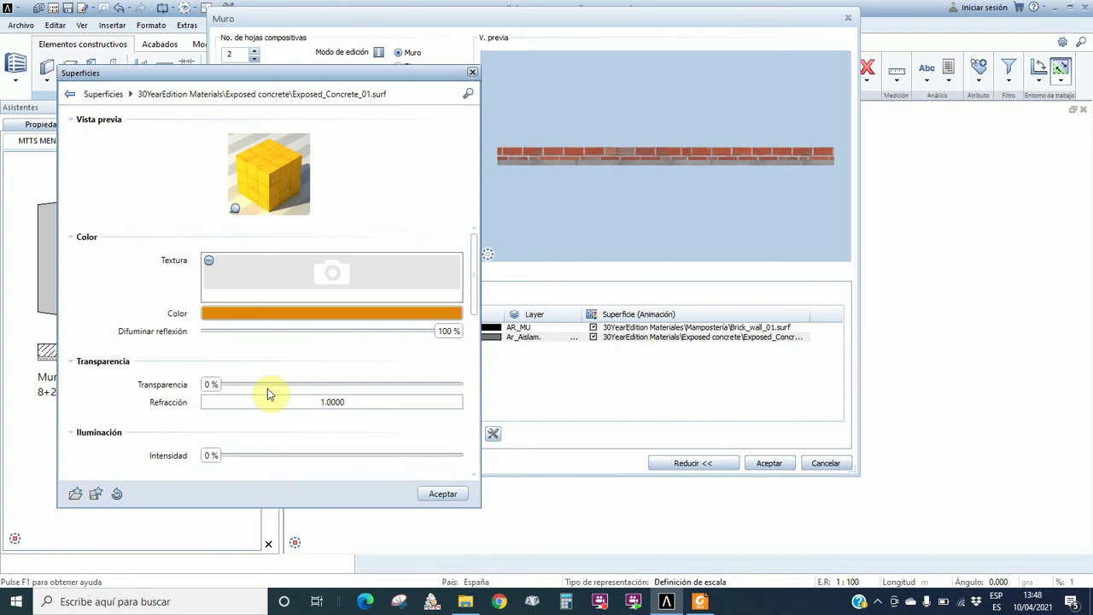
scroll(269, 392, down, 2)
scroll(270, 391, up, 2)
scroll(270, 391, down, 5)
scroll(270, 393, up, 2)
click(443, 494)
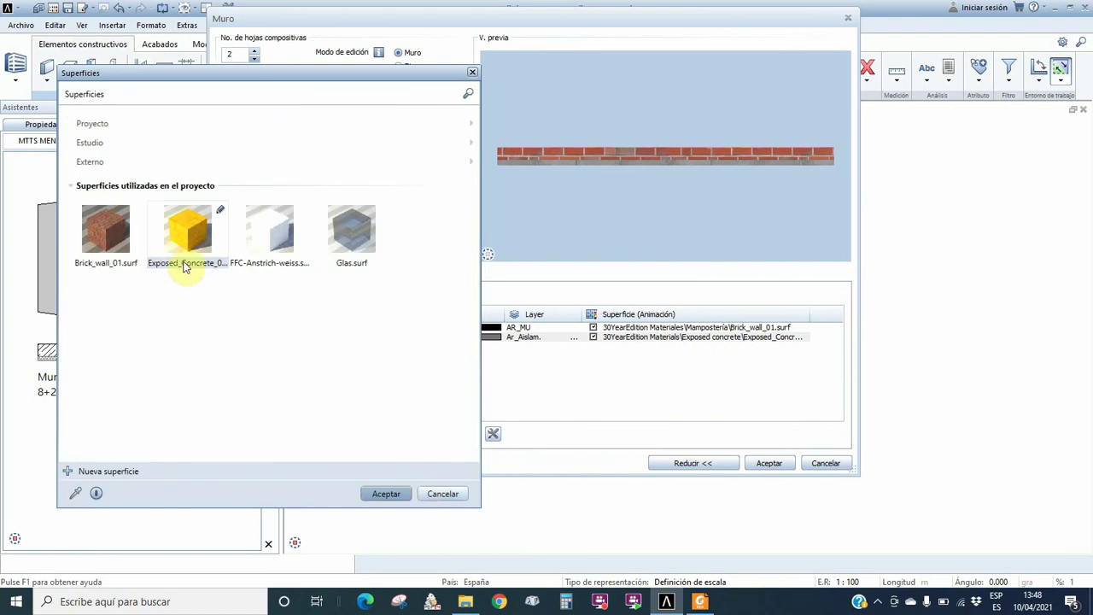
Reopen Exposed_Concrete_01.surf for modification, then accept it as the second leaf's animation surface
click(184, 266)
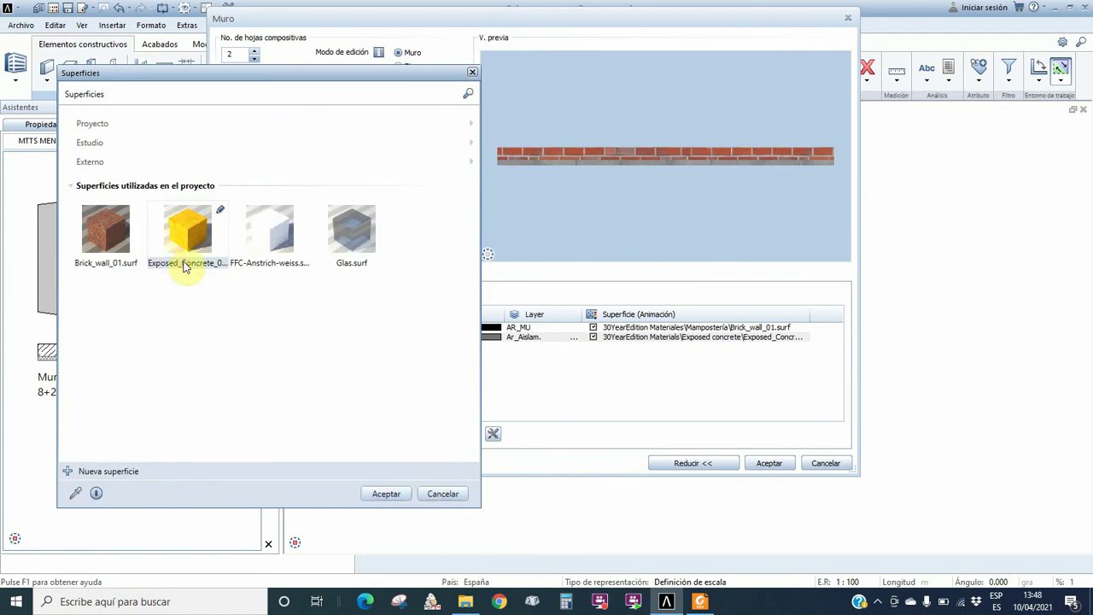
right_click(183, 266)
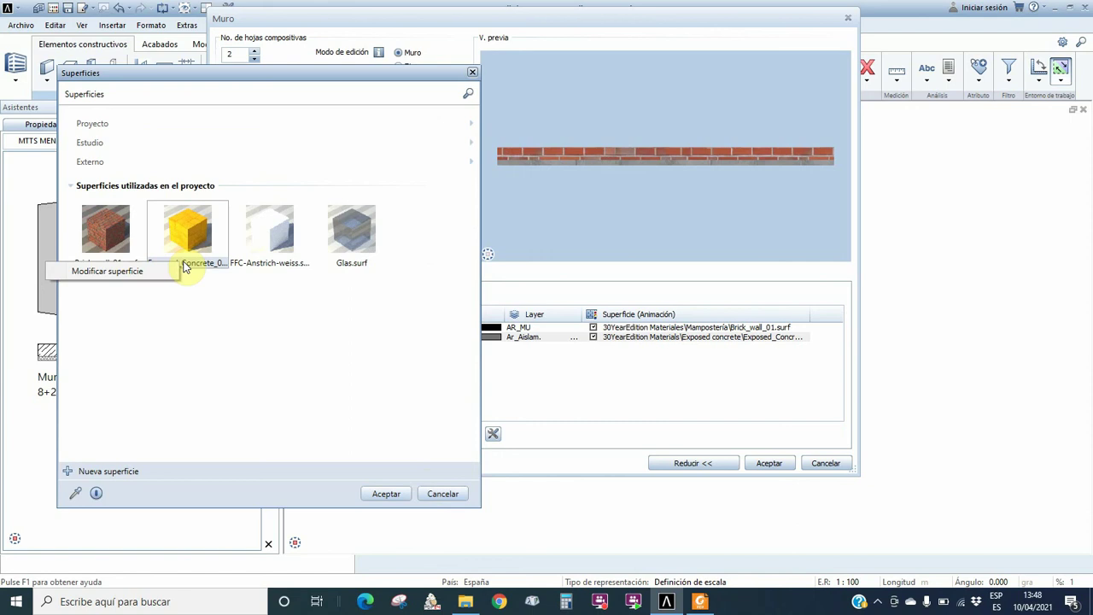
click(141, 271)
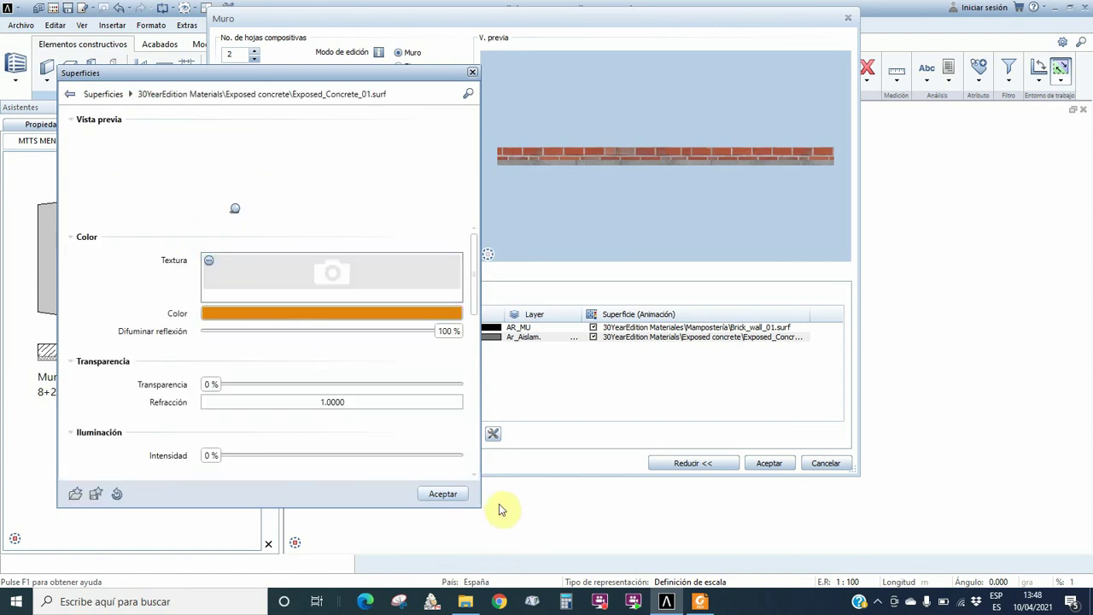
click(431, 495)
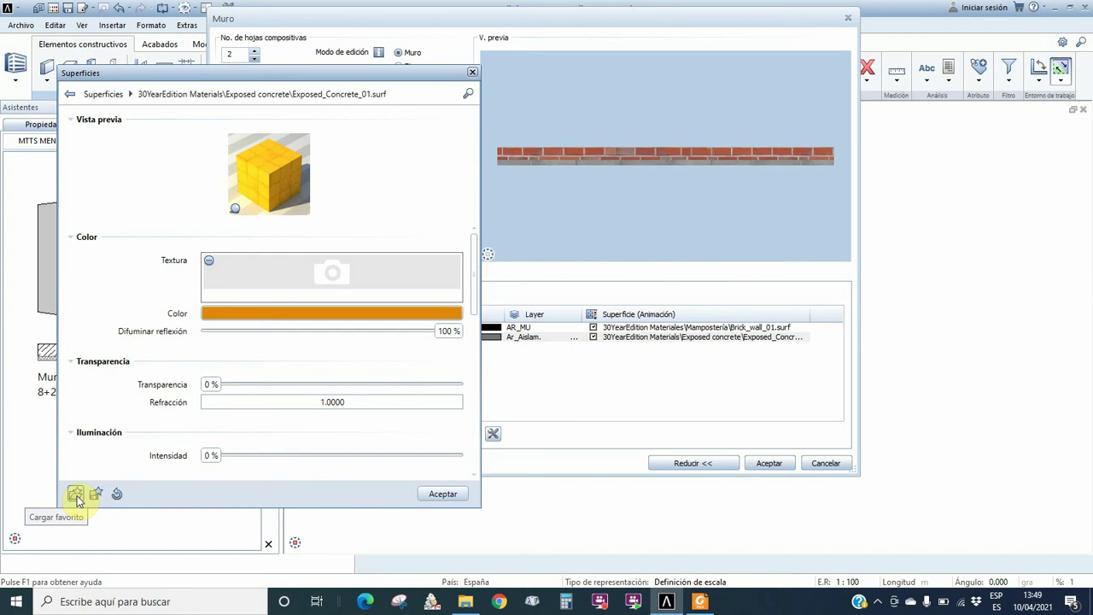
click(443, 495)
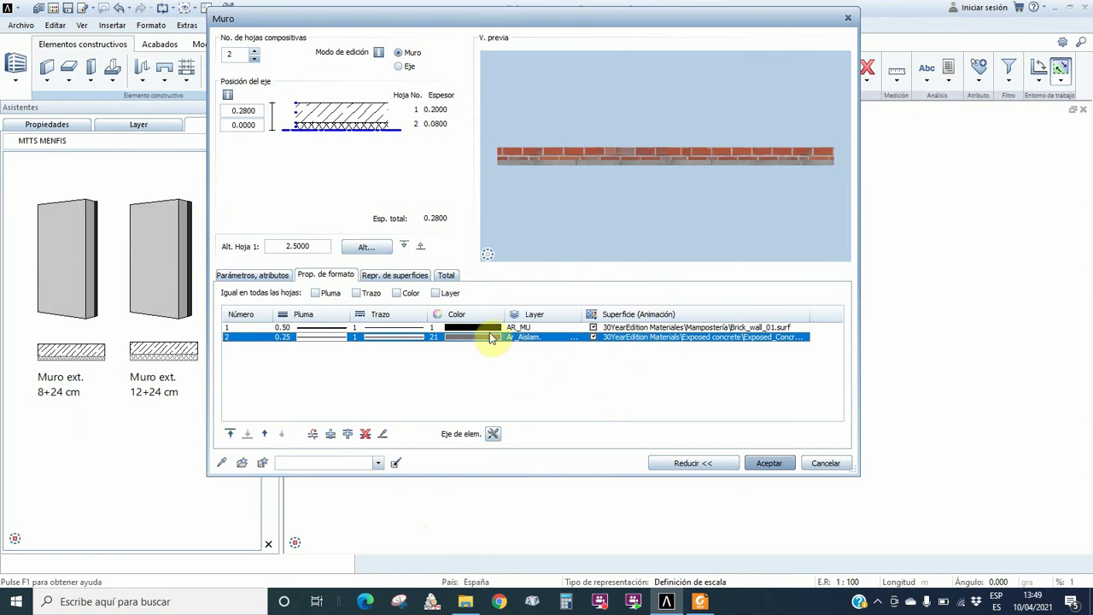
Switch the wall preview to Modelo de alambre and back to Animación to refresh the displayed surfaces
mouse_move(632, 177)
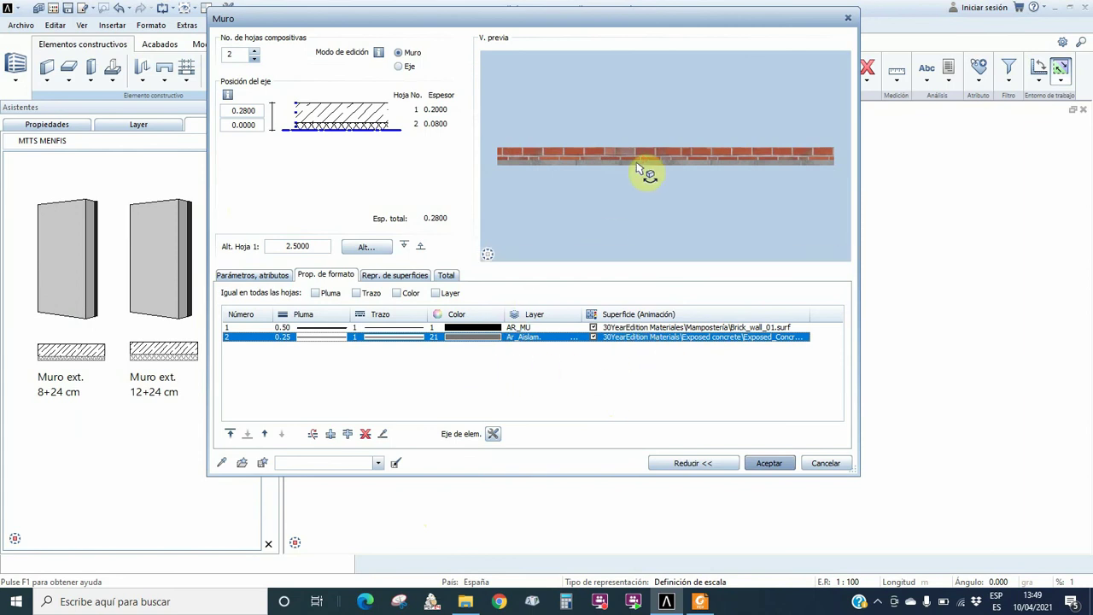
click(847, 256)
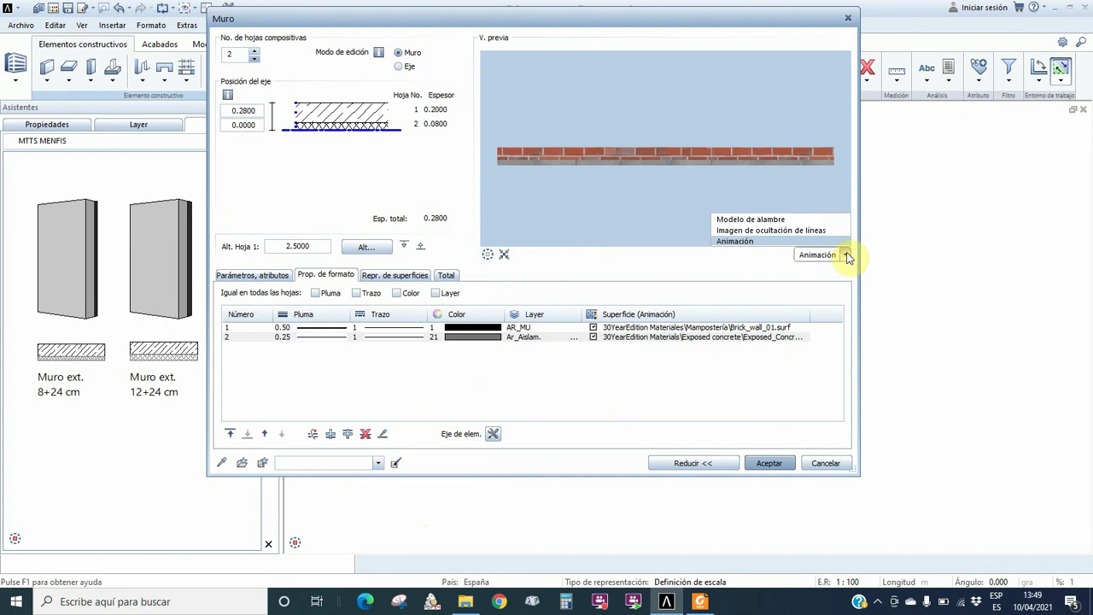
click(847, 256)
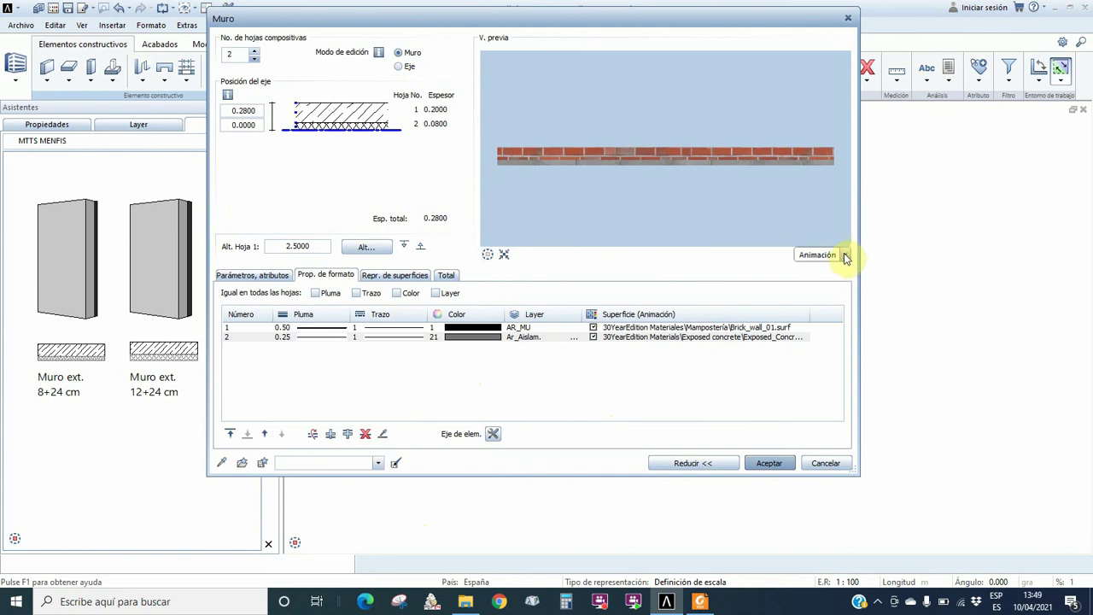
click(848, 256)
click(752, 214)
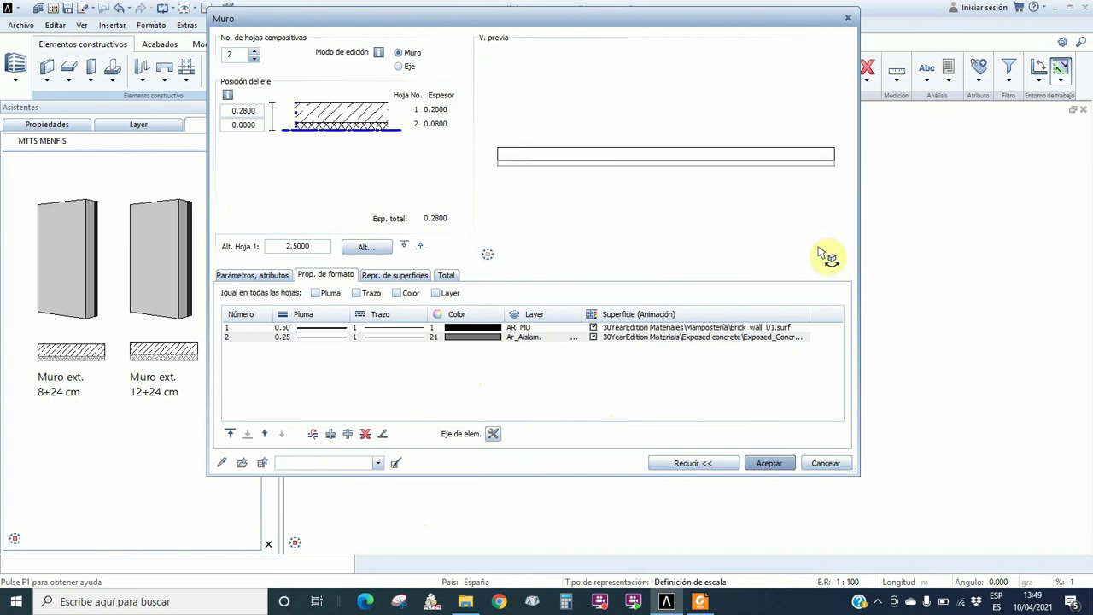
click(845, 256)
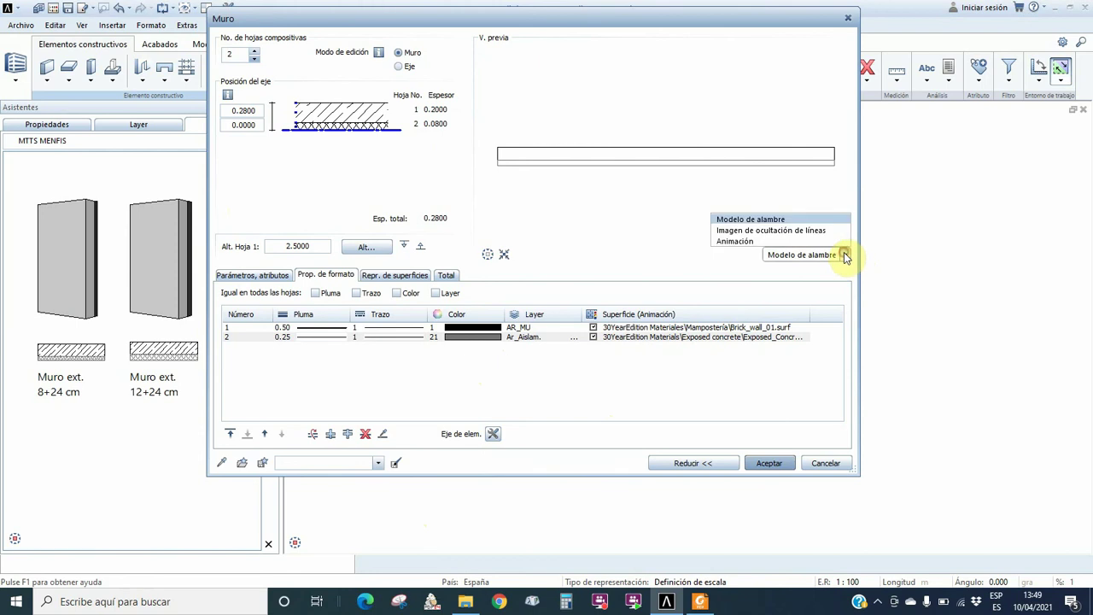
click(773, 241)
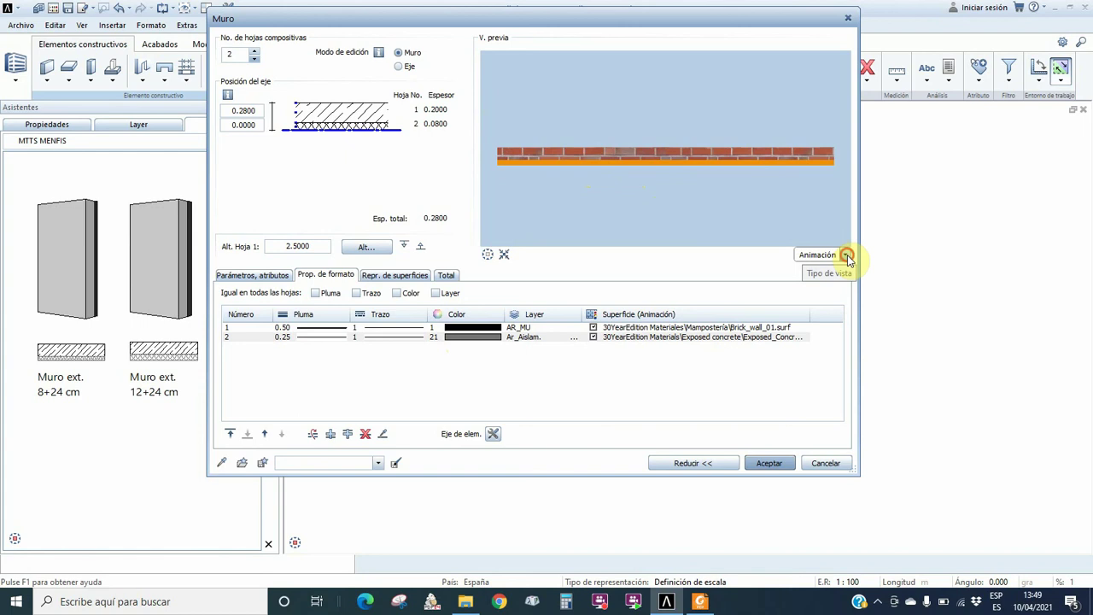
Set the wall preview to Modelo de alambre and open the leaves' surface representation settings
click(847, 255)
click(811, 230)
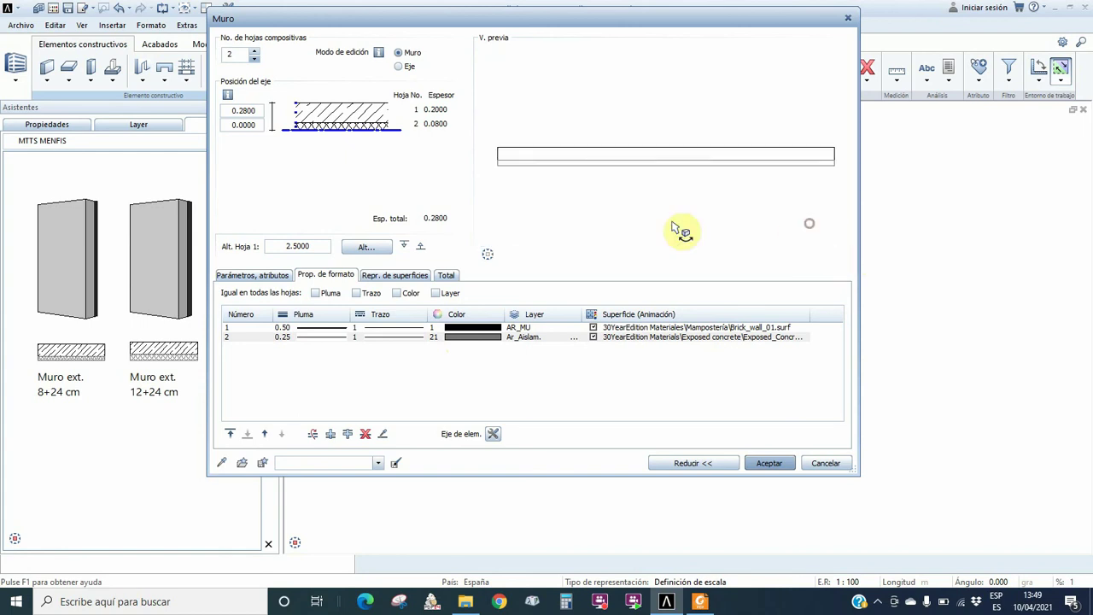
click(395, 275)
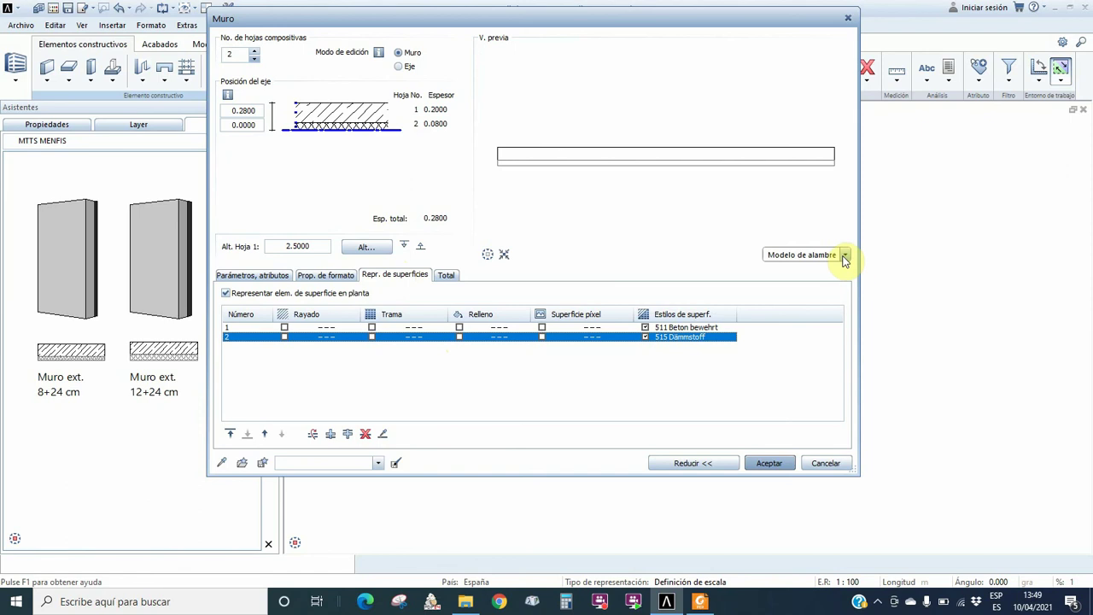
Try the Imagen de ocultación de líneas preview for the wall and return to Modelo de alambre
click(848, 255)
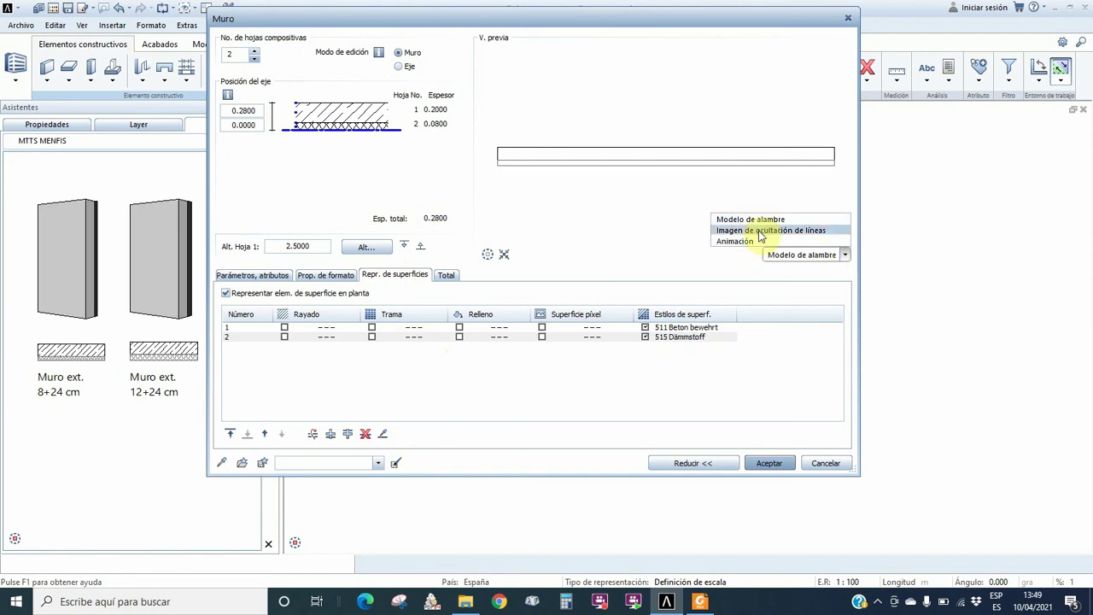
click(761, 232)
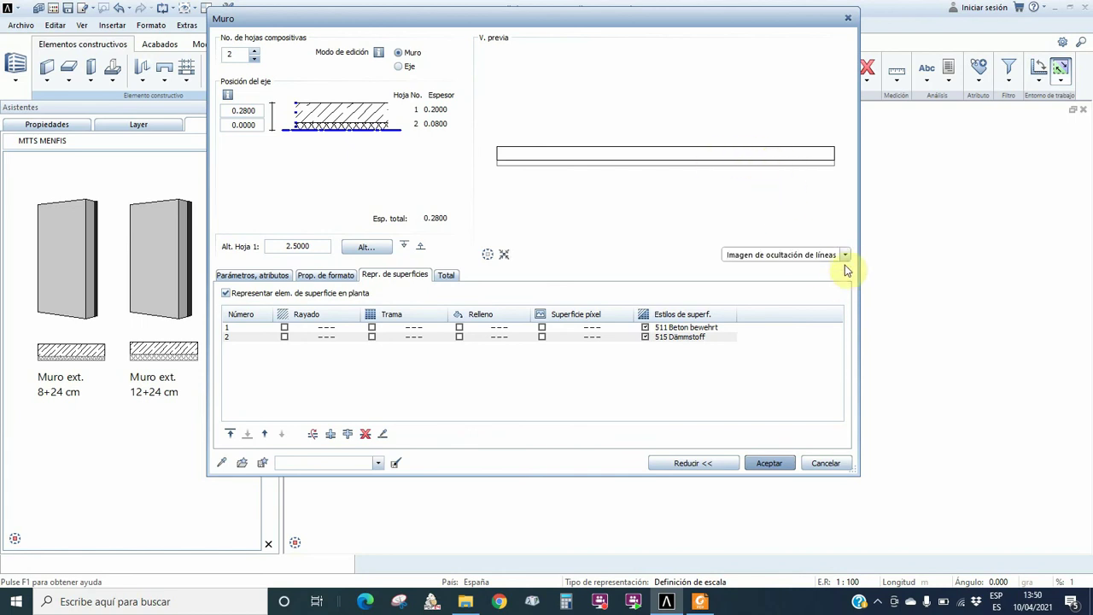
click(846, 257)
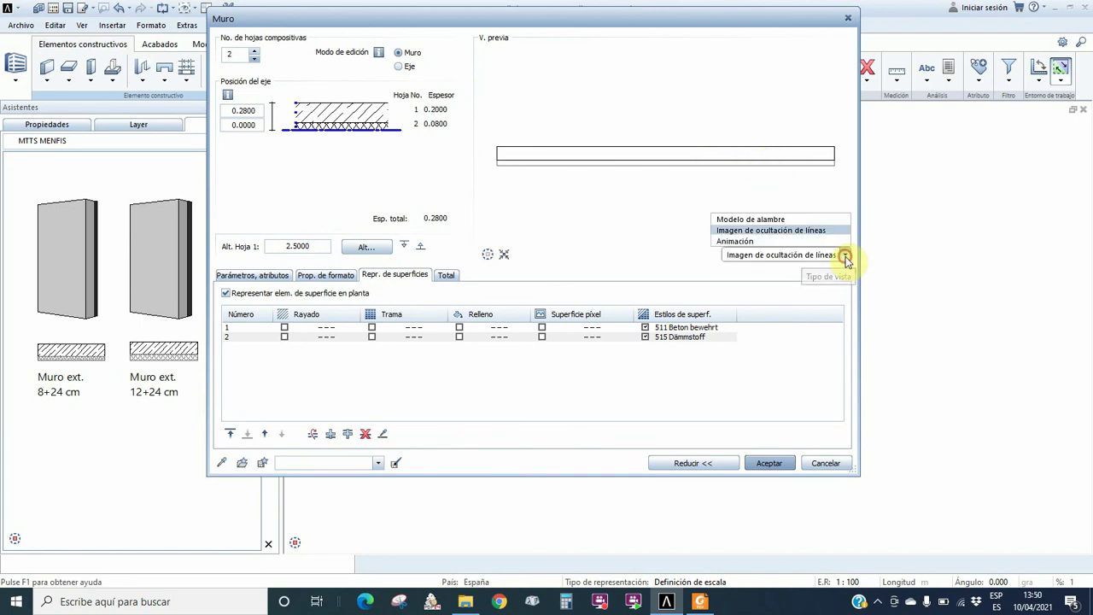
click(793, 219)
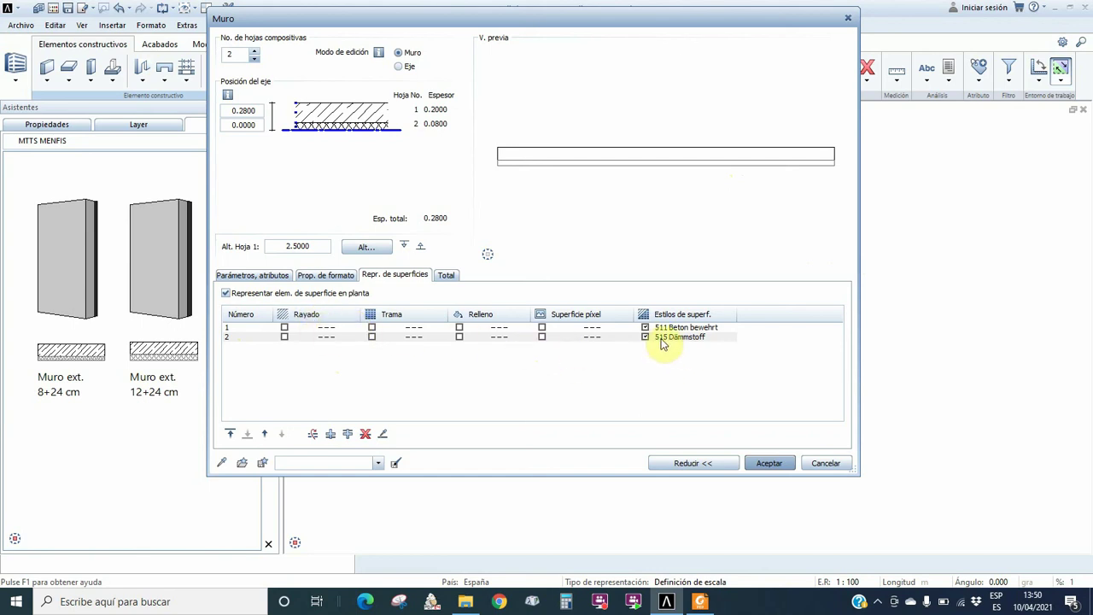
Examine the surface styles available for both leaves, keeping 511 Beton bewehrt and 515 Dämmstoff
click(690, 328)
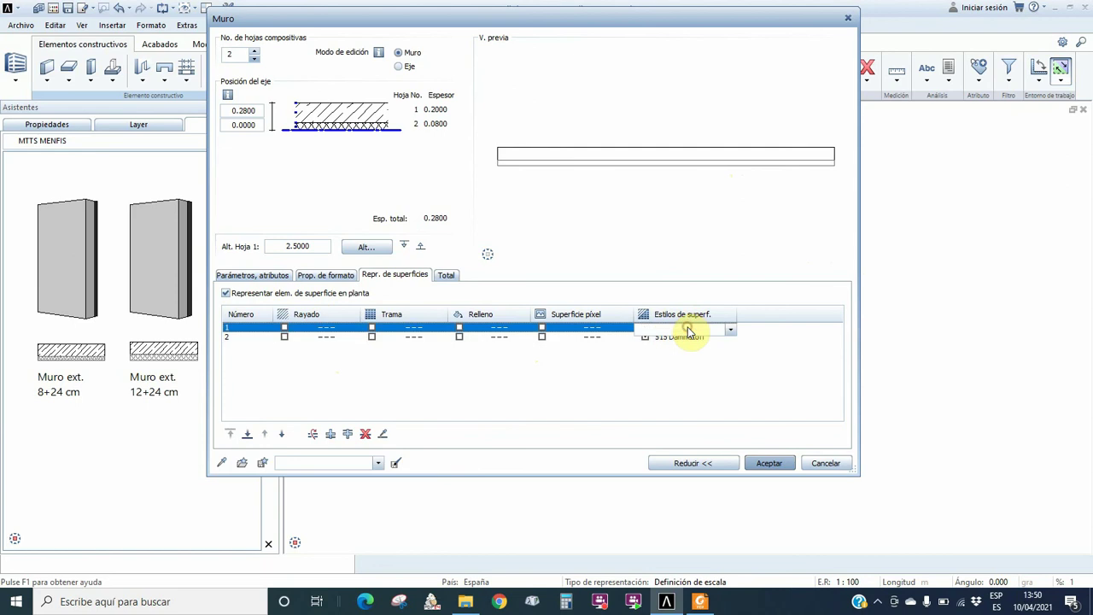
click(690, 329)
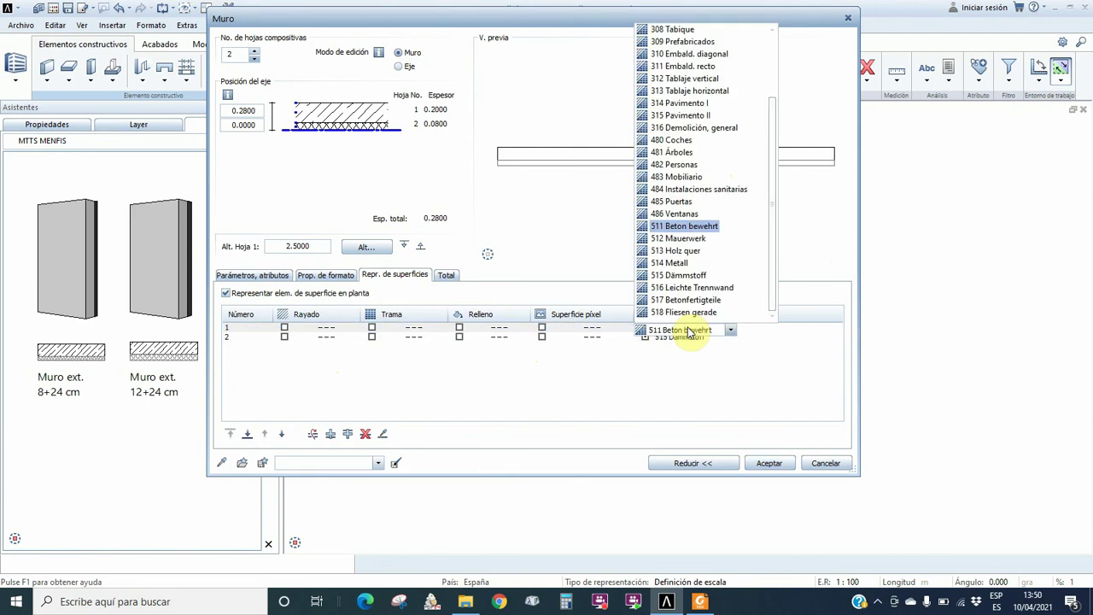
click(675, 227)
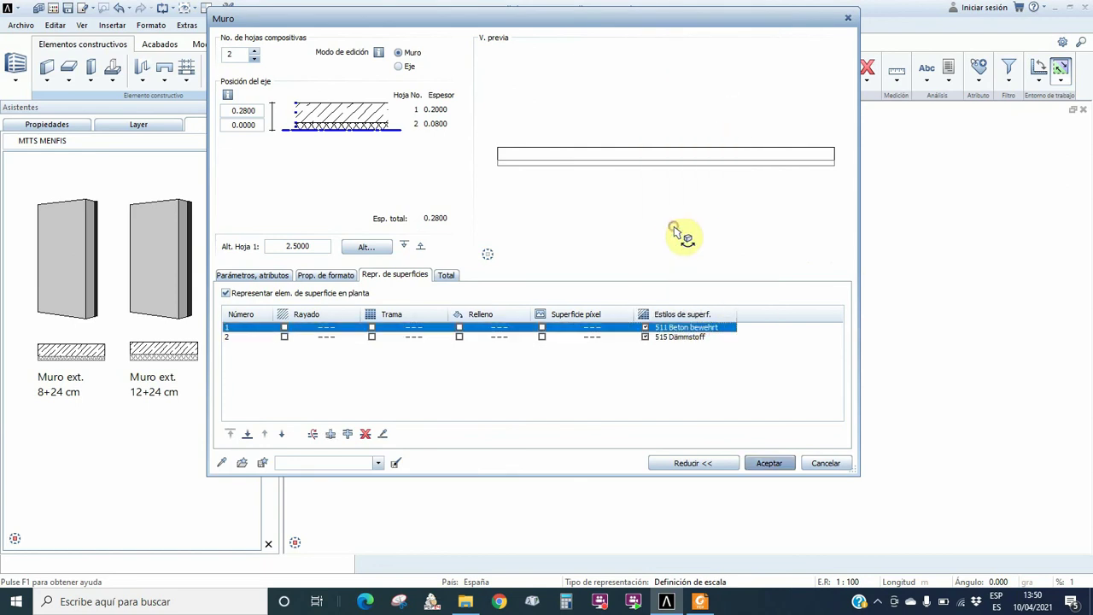
click(675, 336)
click(671, 340)
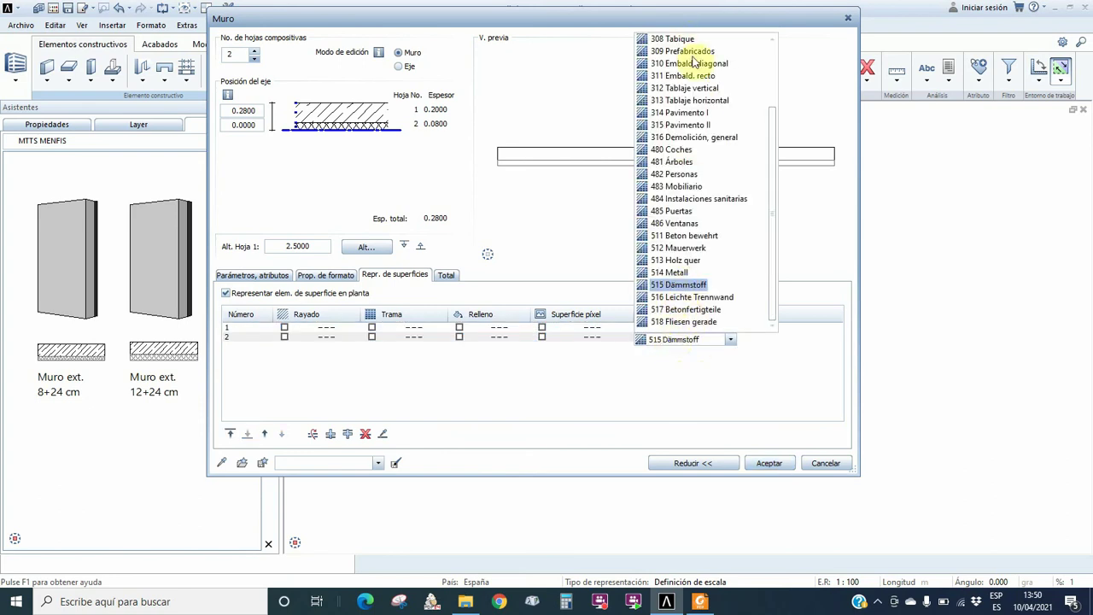
click(720, 347)
click(688, 338)
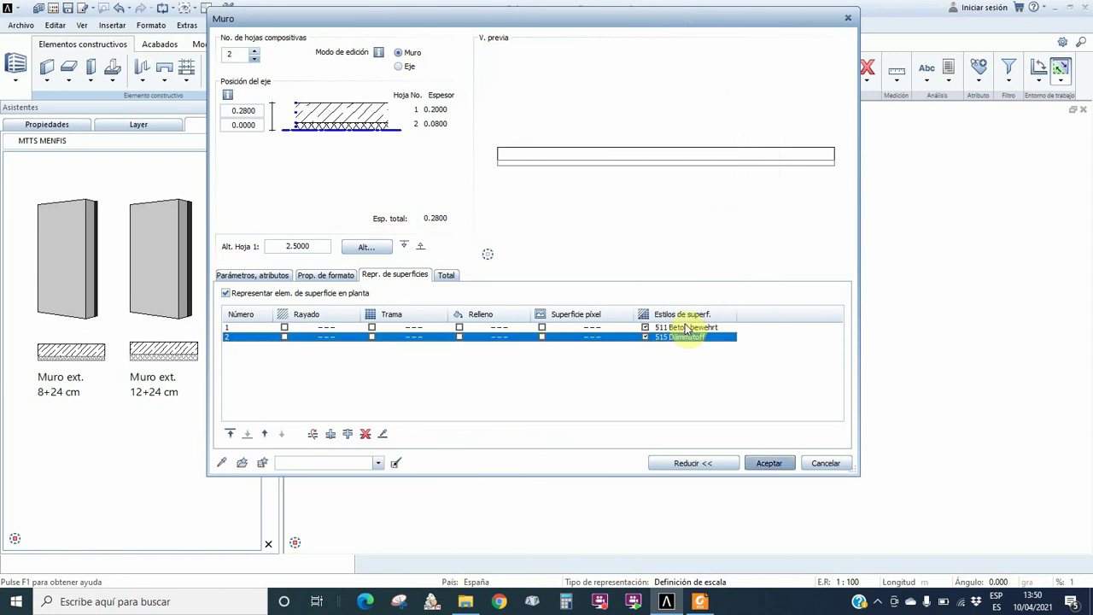
Set the first leaf's surface style to 303 Mampostería
click(689, 335)
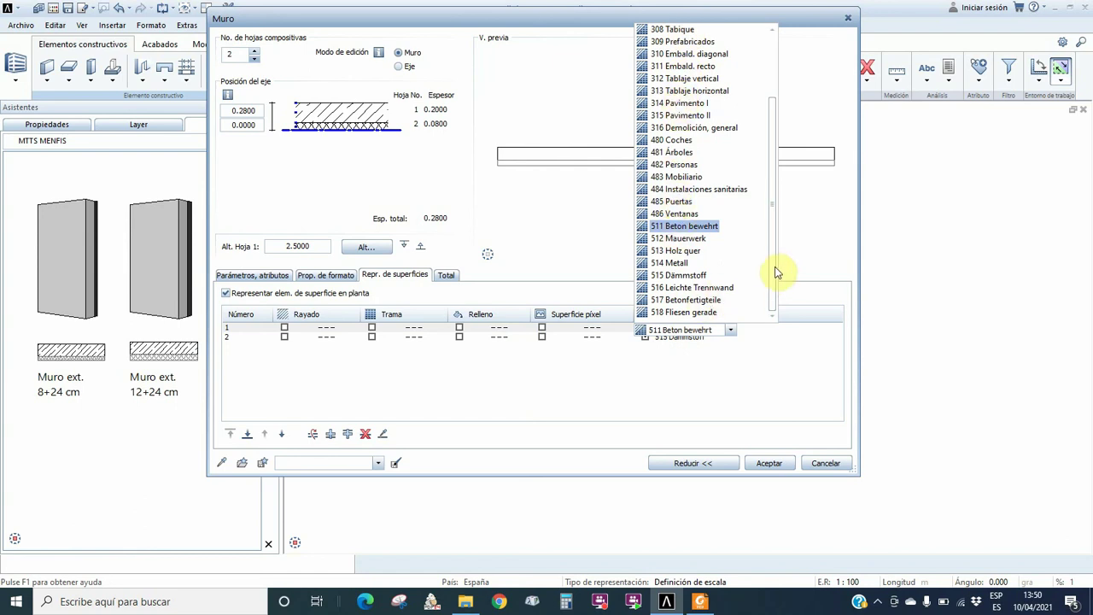
drag(776, 269, 788, 184)
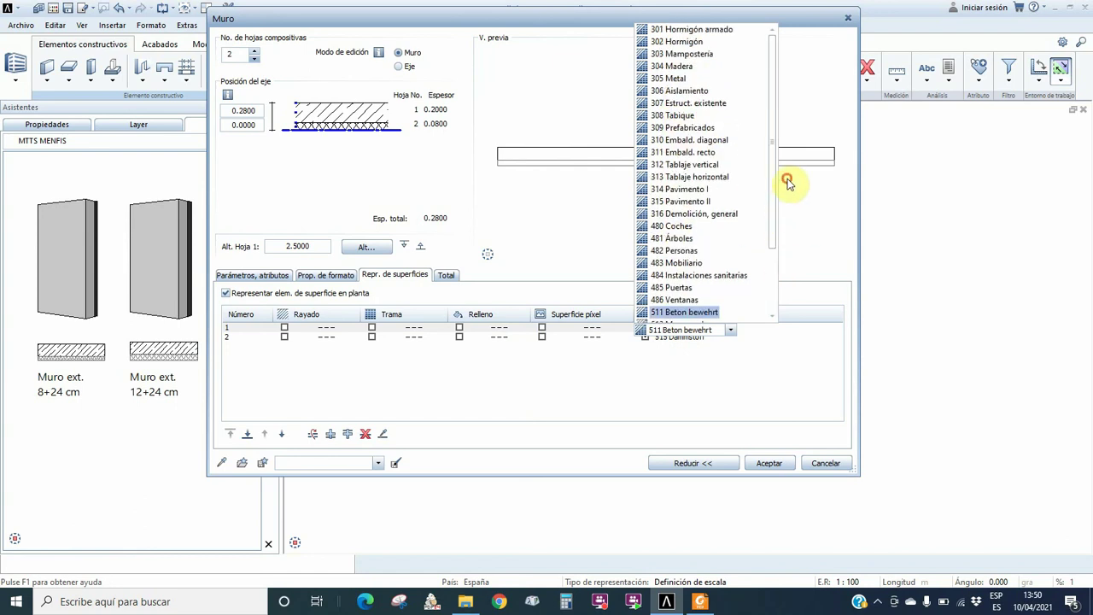
click(687, 59)
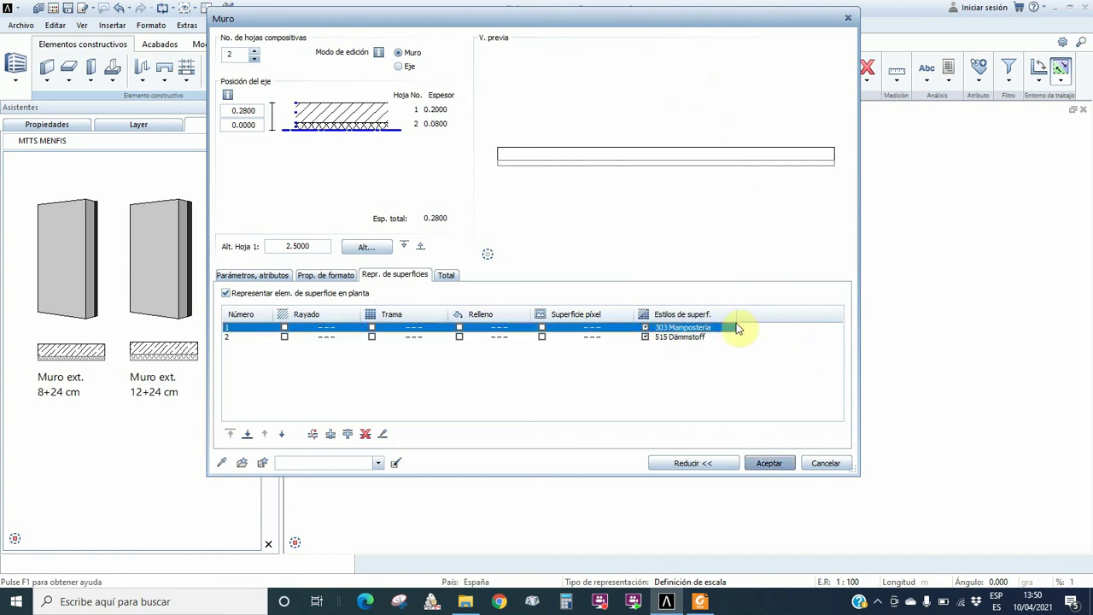
Look through the surface styles for the first leaf and assign 308 Tabique
click(705, 329)
click(730, 331)
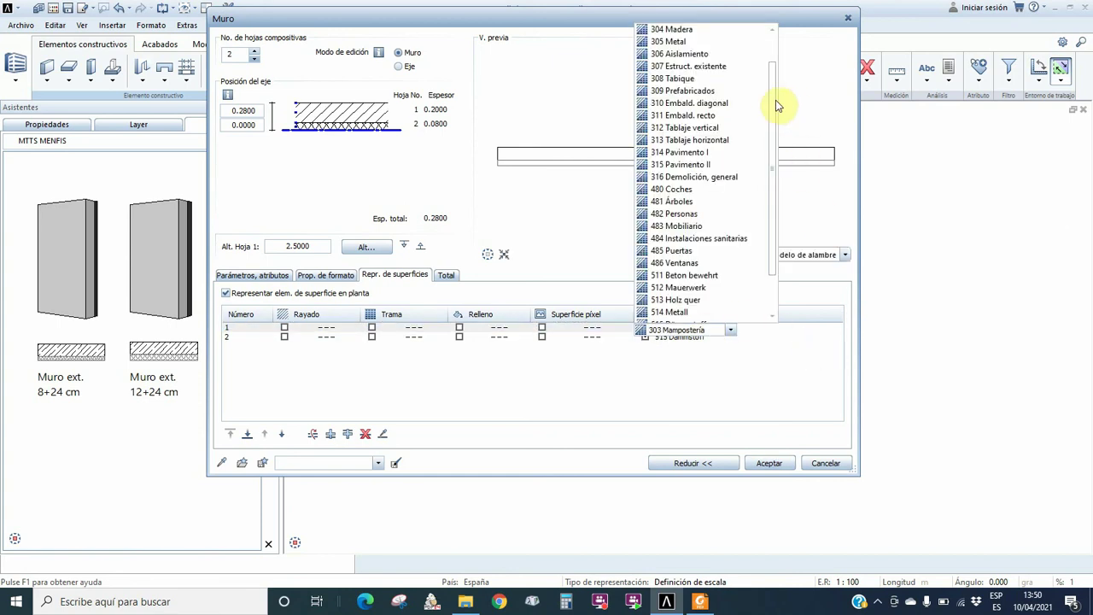
drag(776, 105, 777, 66)
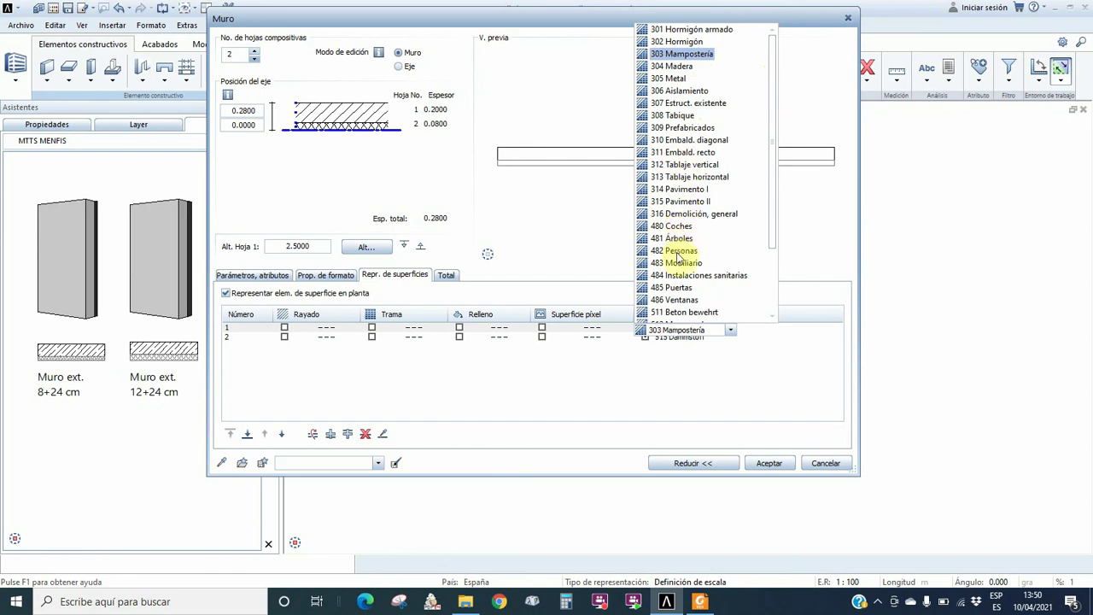
drag(770, 181, 780, 268)
drag(790, 228, 792, 110)
click(674, 117)
Set the second leaf's surface style to 306 Aislamiento
click(656, 339)
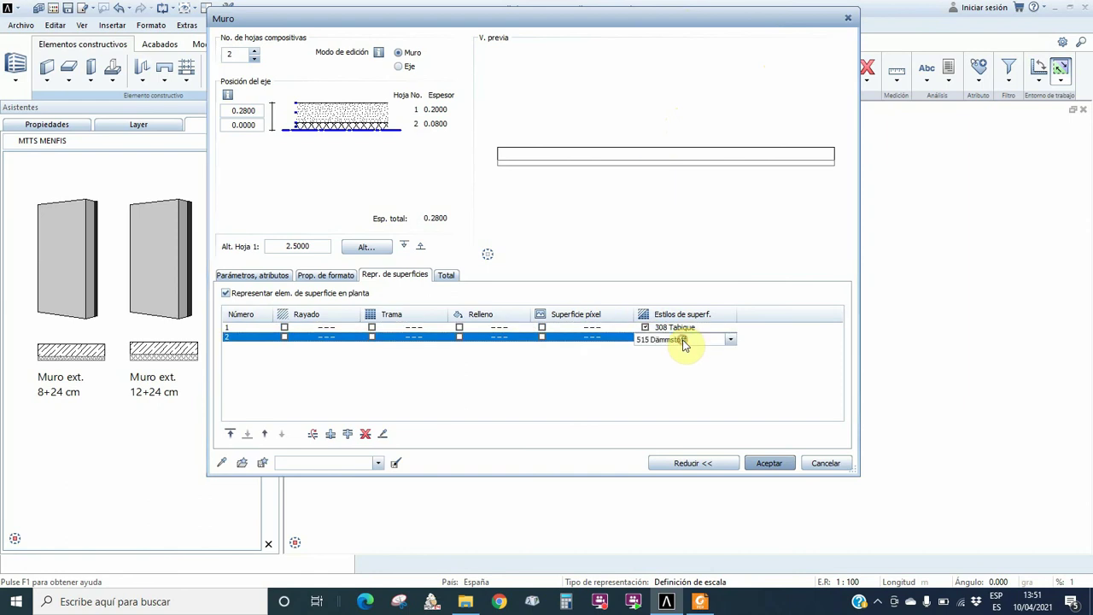
click(683, 340)
drag(775, 205, 774, 150)
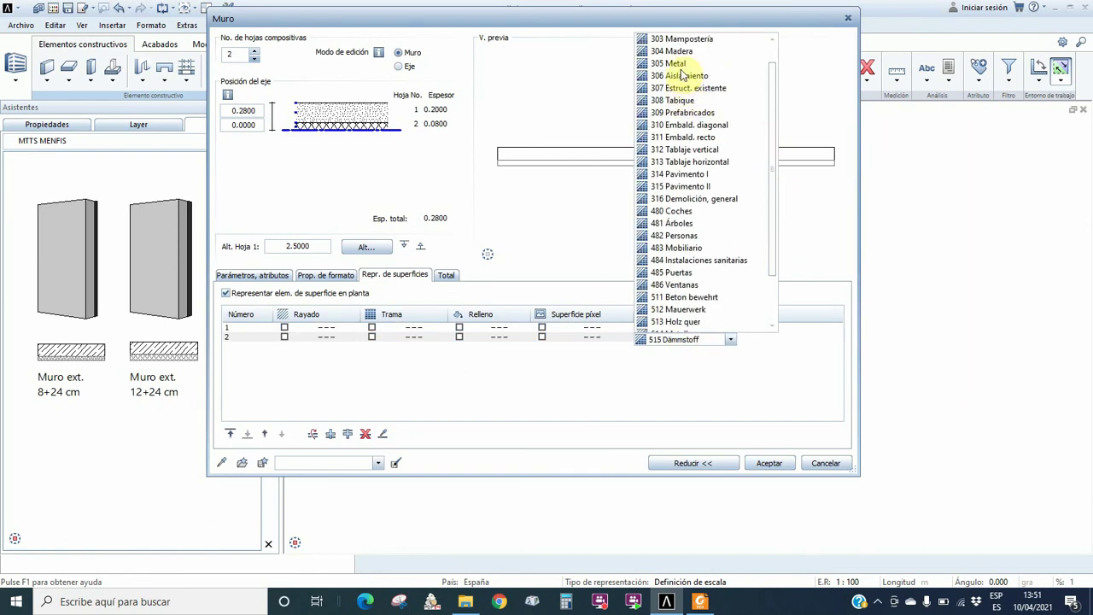
click(680, 76)
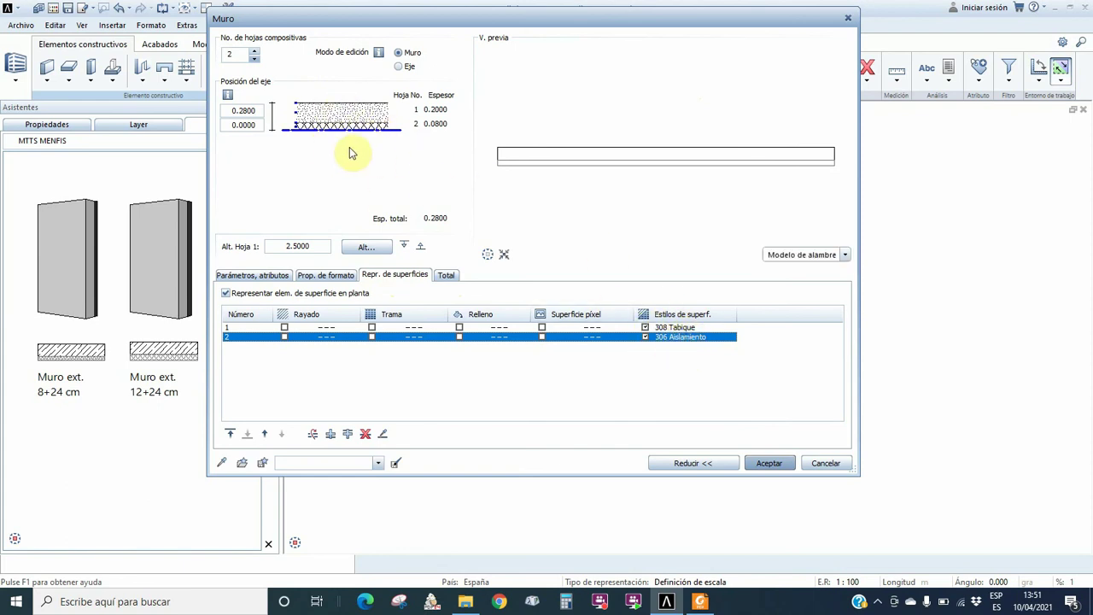
Try surface style 302 Hormigón on the first leaf and return it to 308 Tabique
click(674, 329)
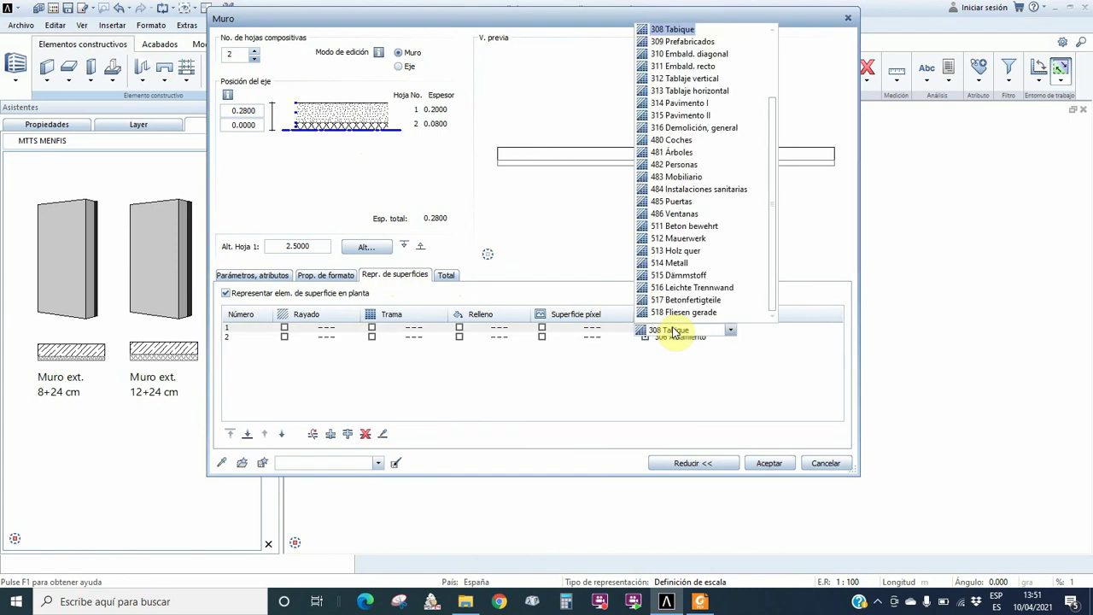
scroll(776, 184, up, 3)
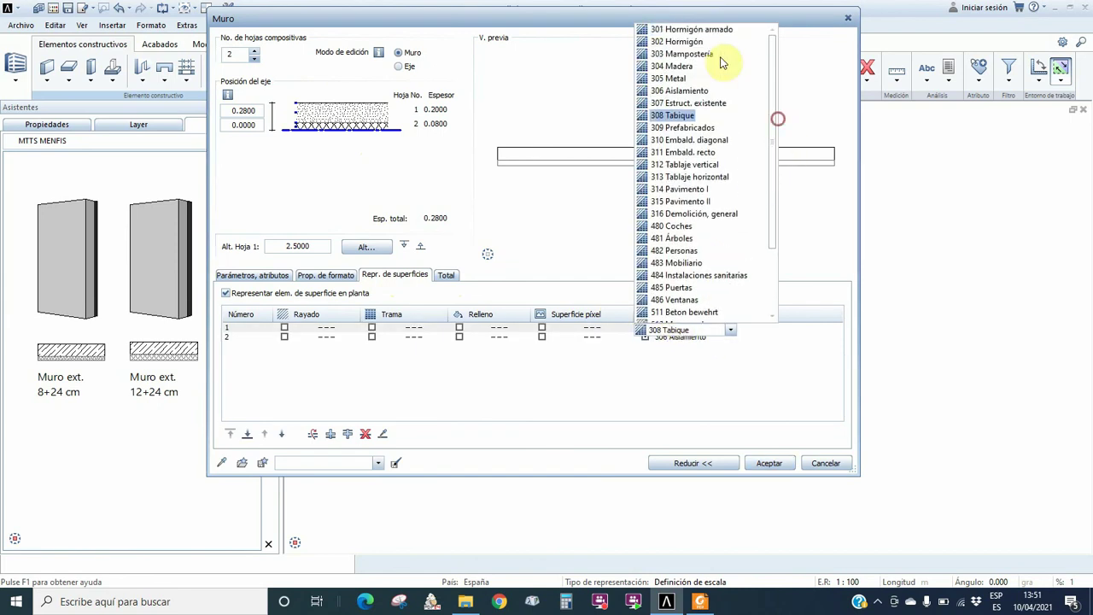
click(690, 45)
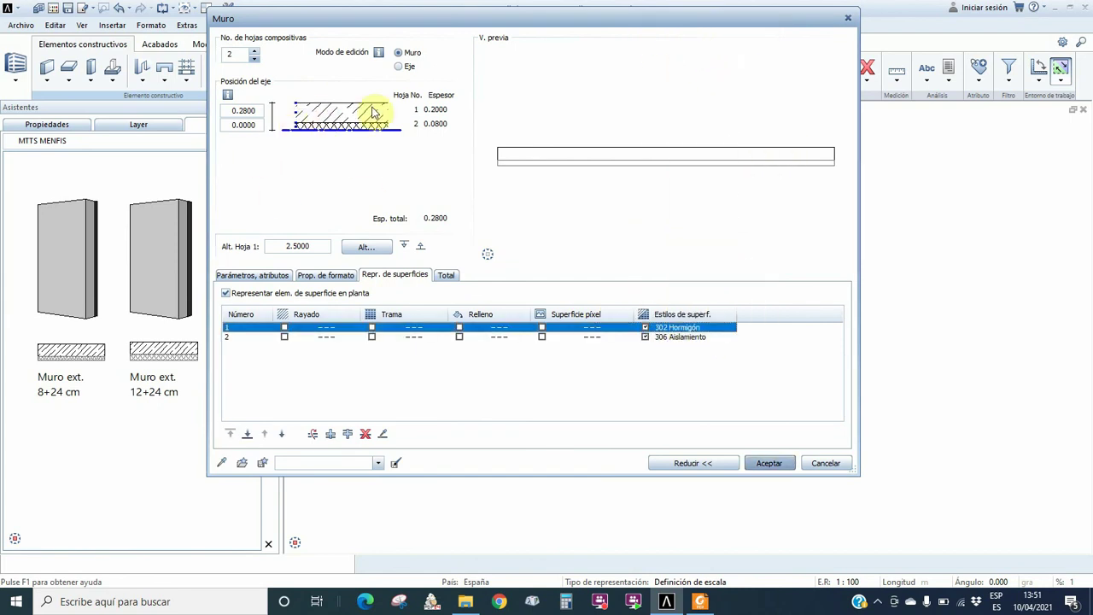
click(681, 331)
click(684, 332)
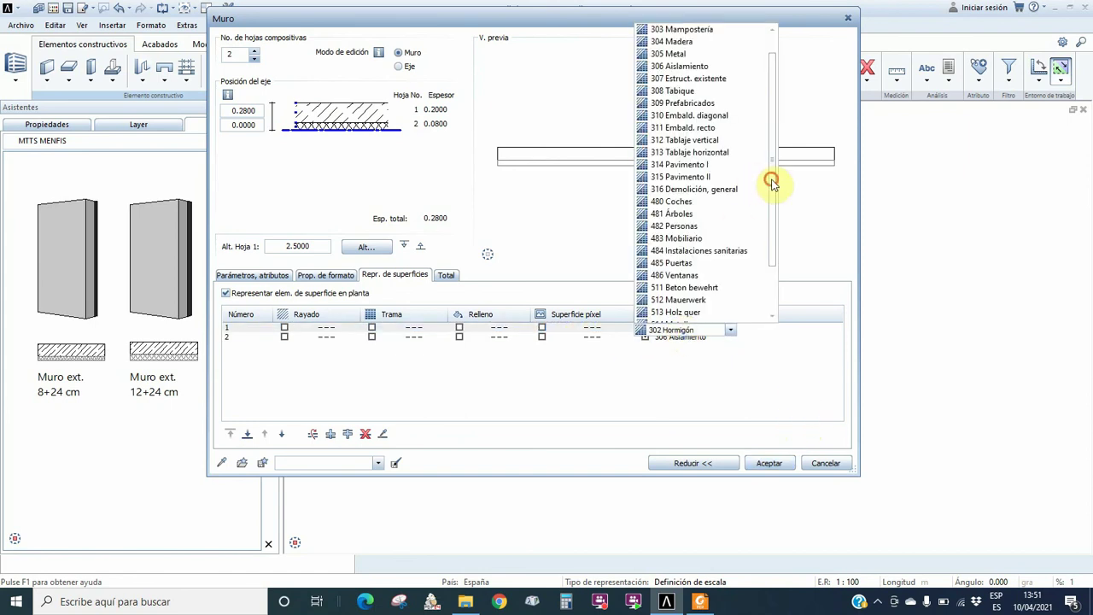
drag(772, 178, 778, 139)
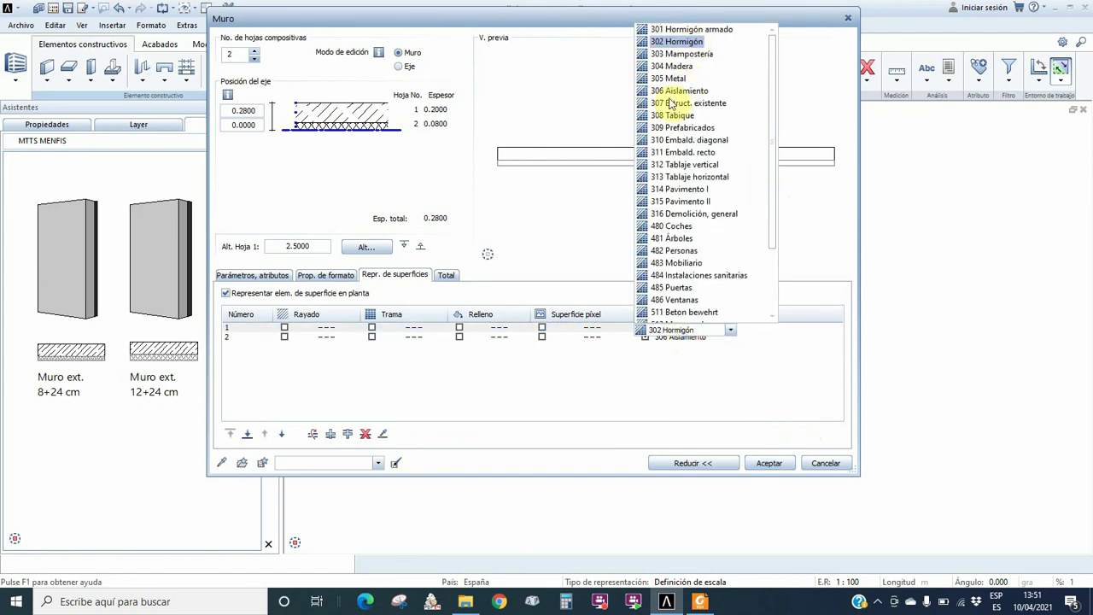
click(676, 120)
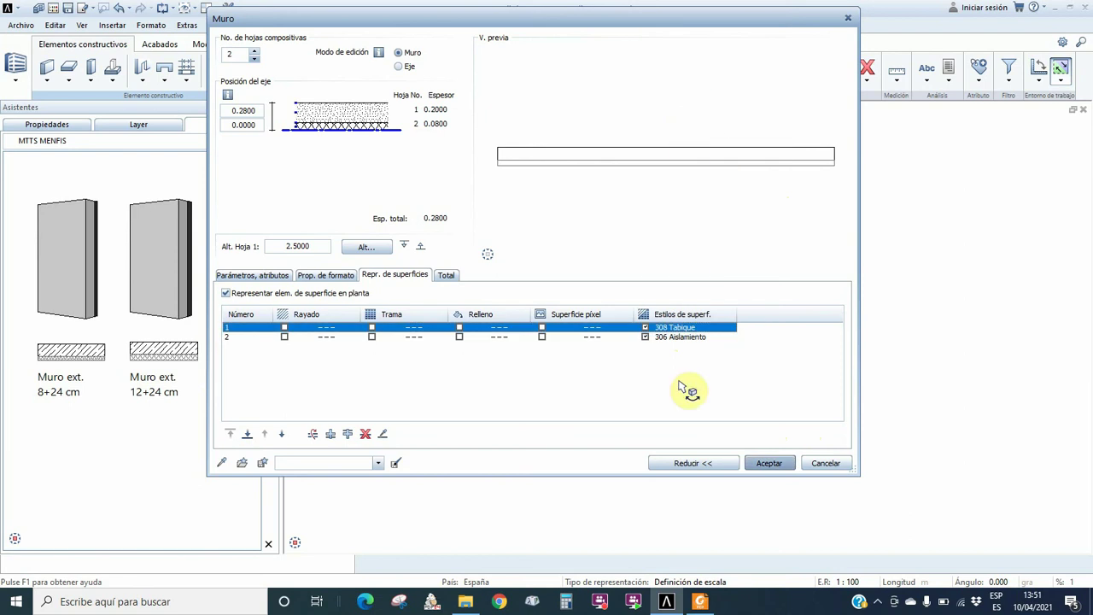
In the wall's overall settings, try the equal-height option for all leaves and make Obra equal in all leaves
click(451, 275)
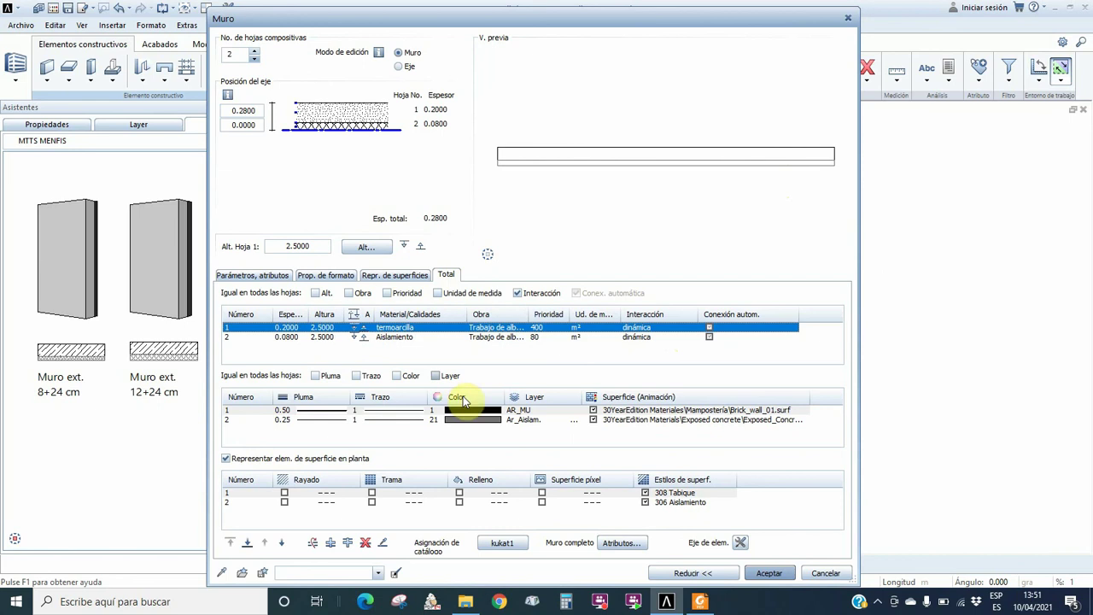
click(316, 294)
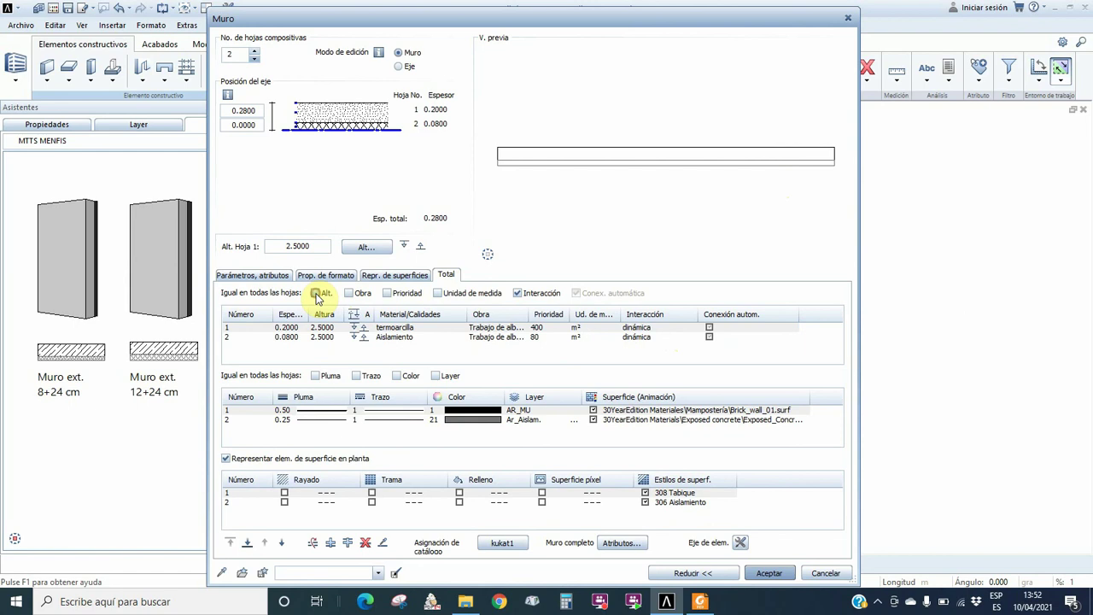
click(317, 294)
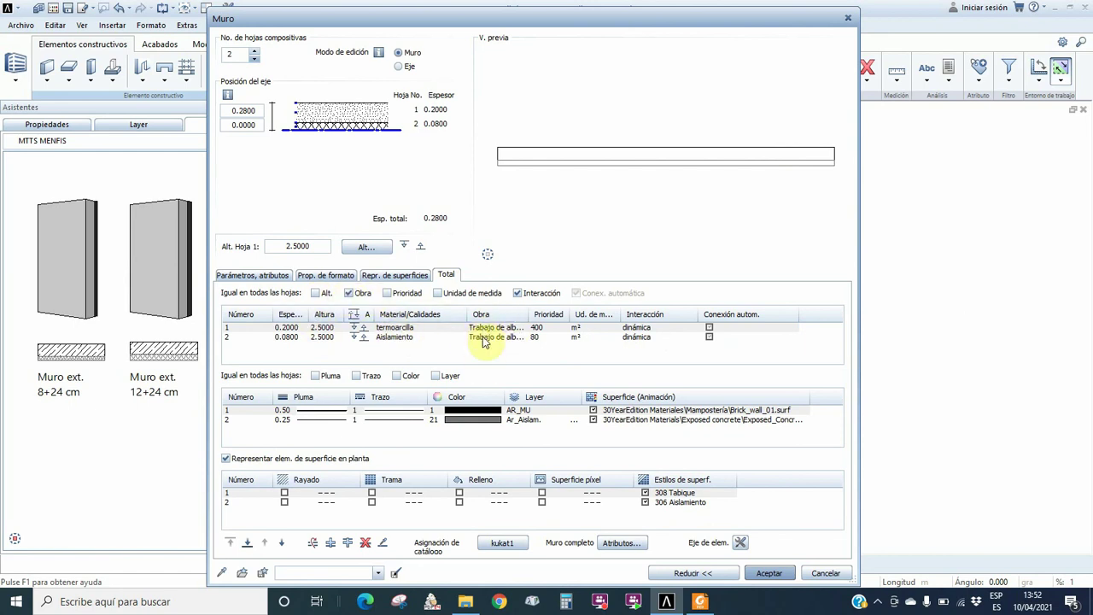
Try an equal priority for all leaves, turn the option off and set the Aislamiento leaf's priority to 80
click(387, 294)
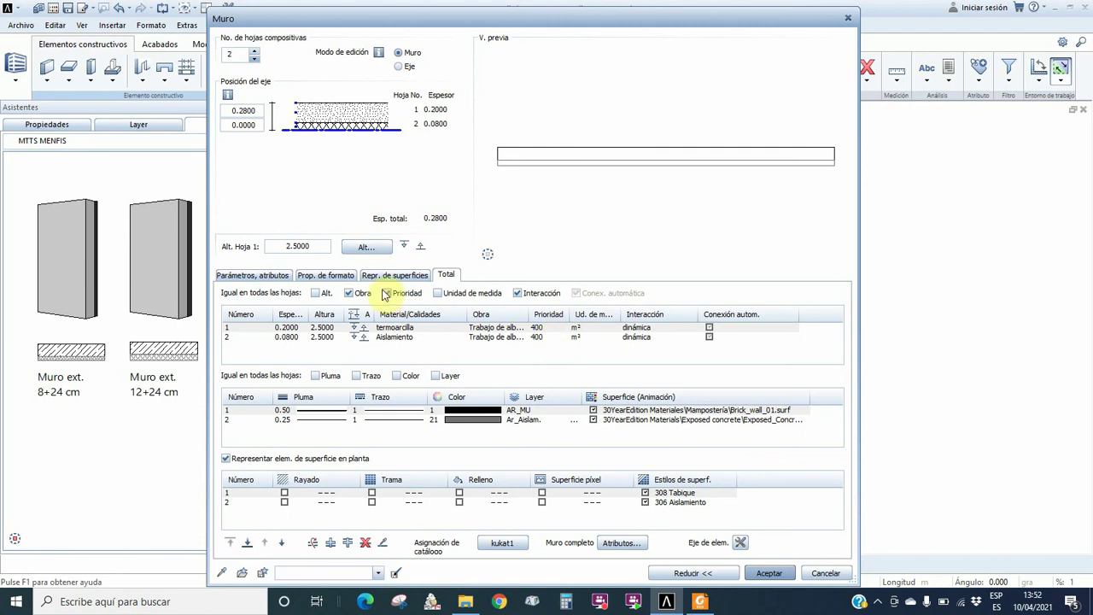
click(388, 293)
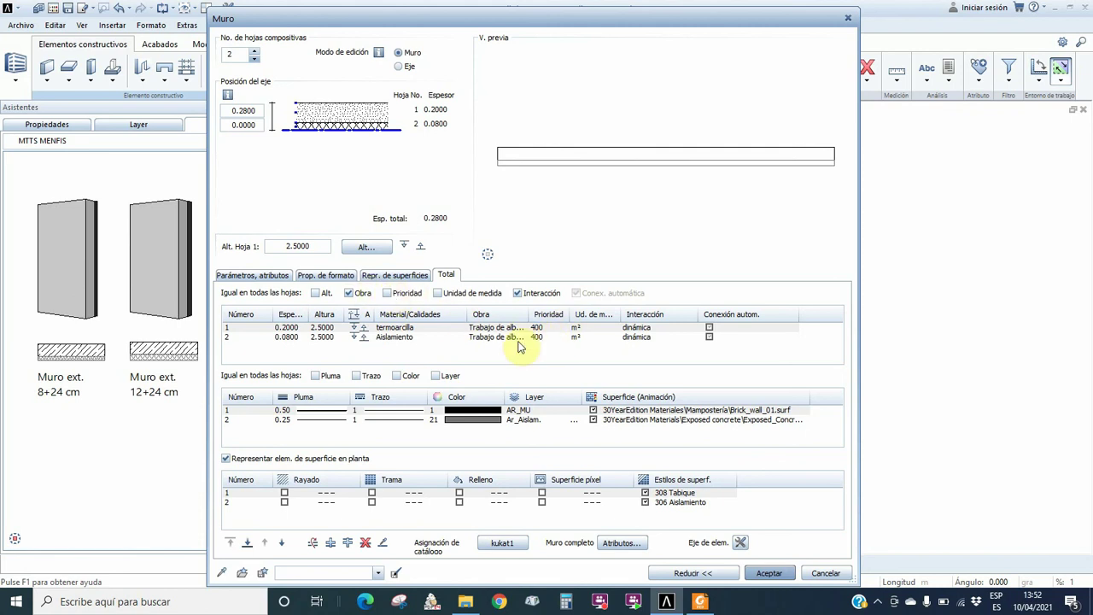
click(541, 338)
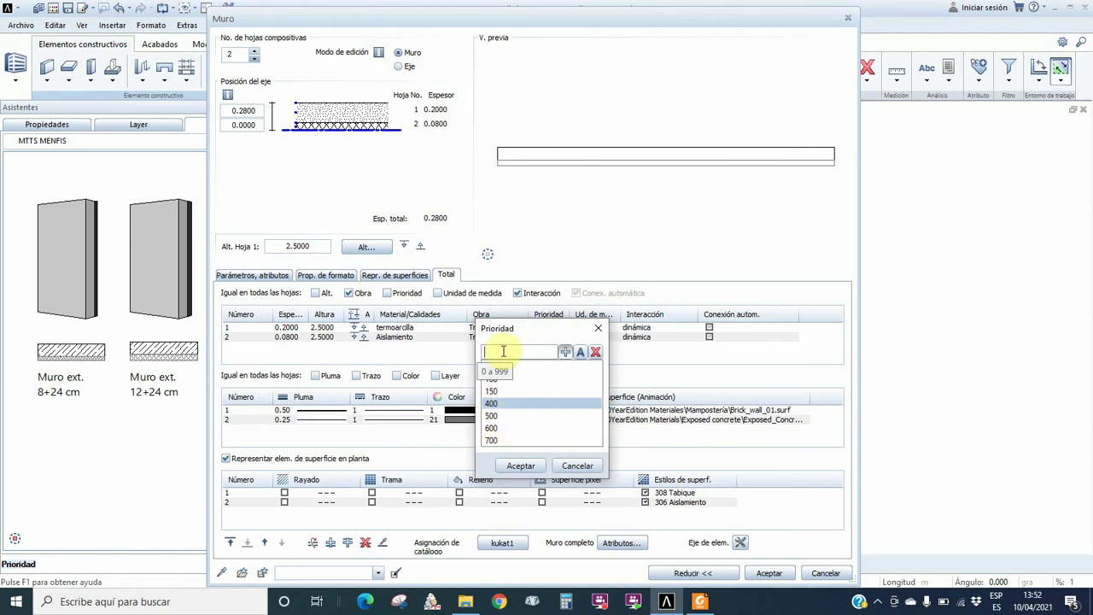
text(80)
key(Return)
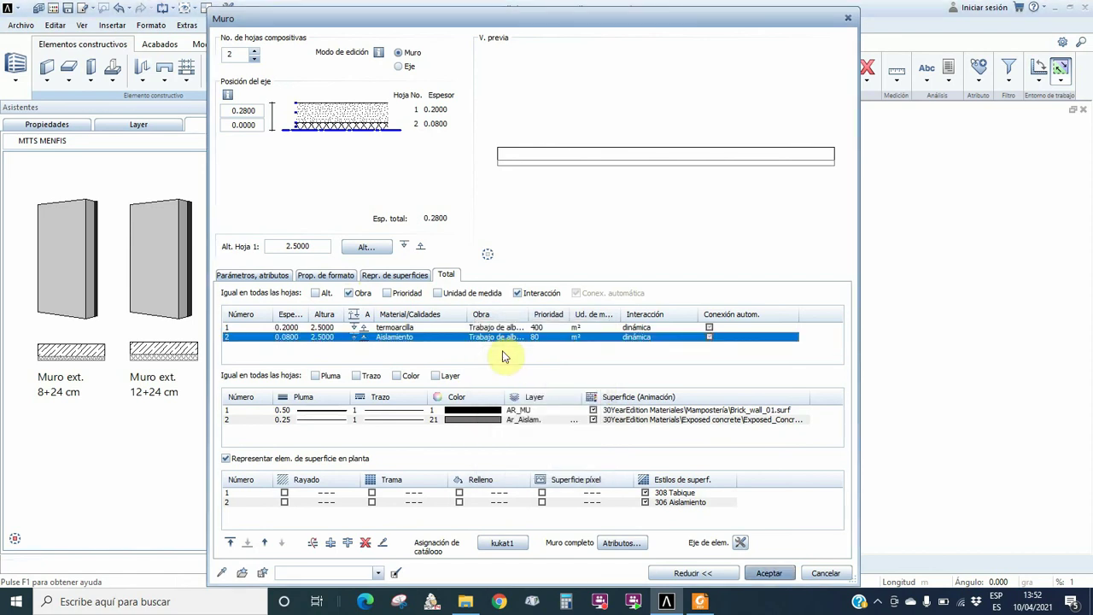
click(520, 295)
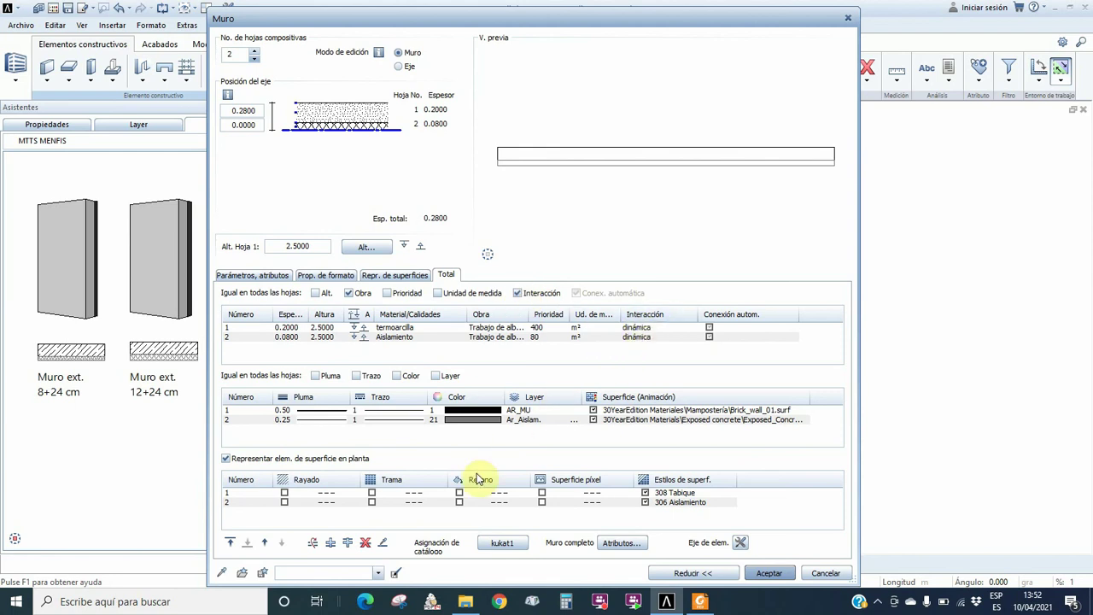
Inspect the kukat1 catalogue assignment for the material attributes, cancel it and accept the exterior wall's settings
click(441, 502)
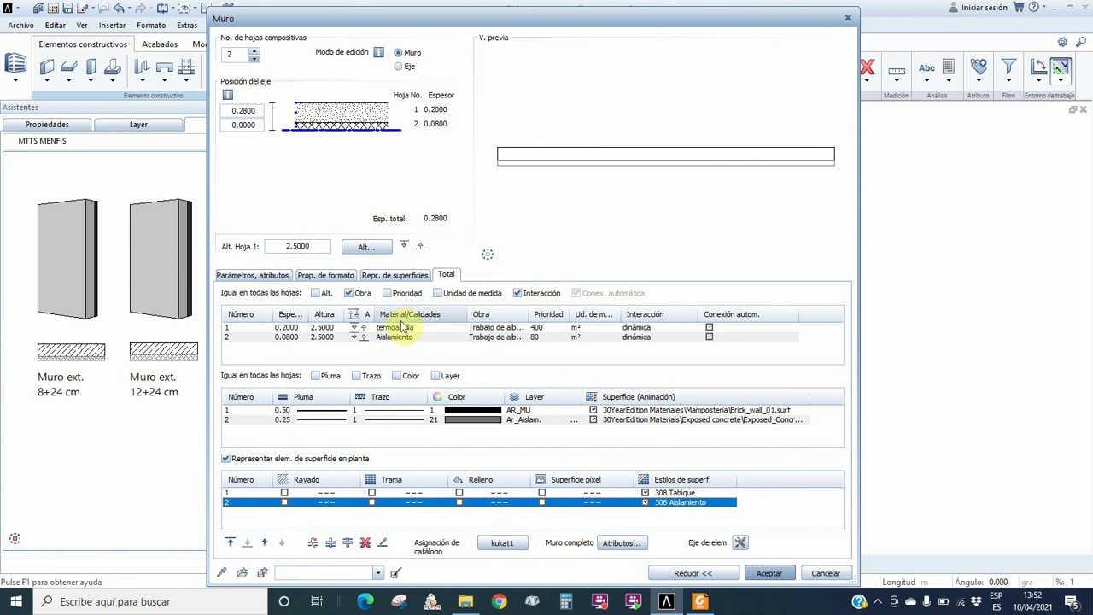
click(501, 548)
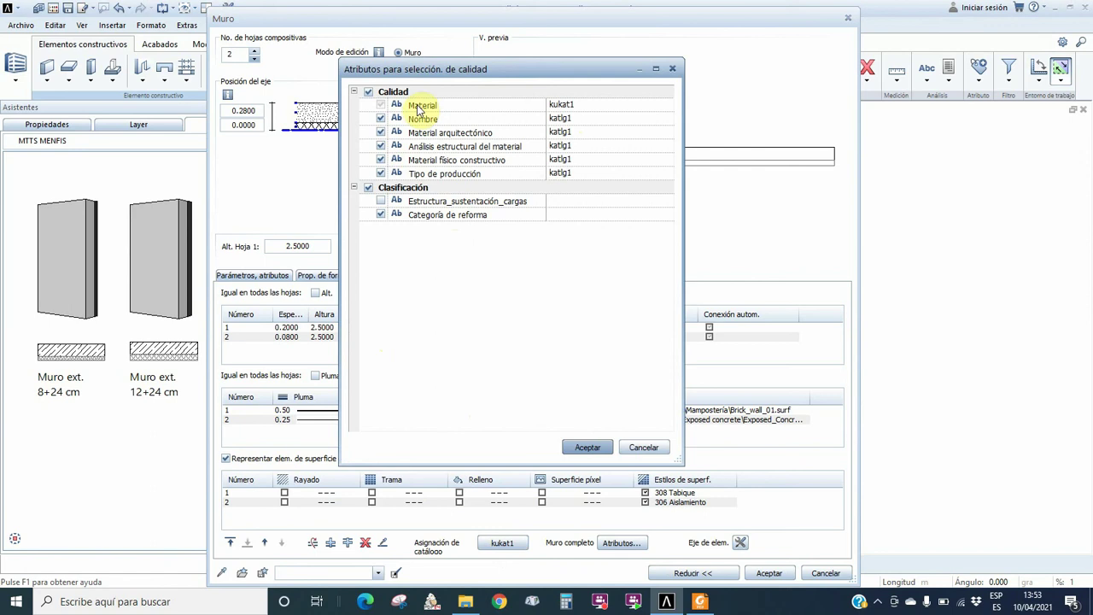
click(562, 110)
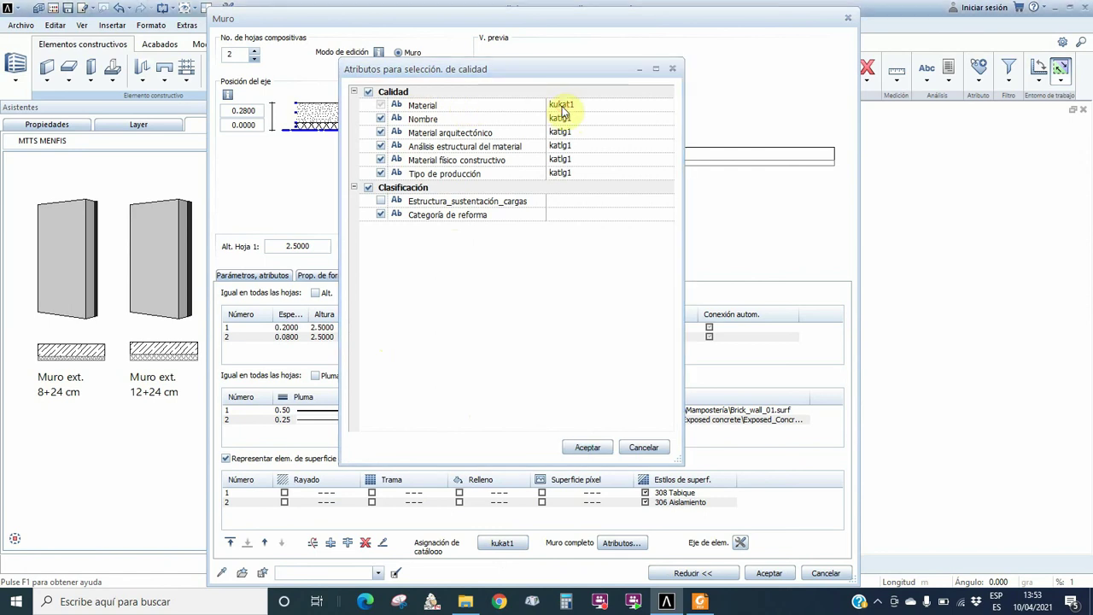
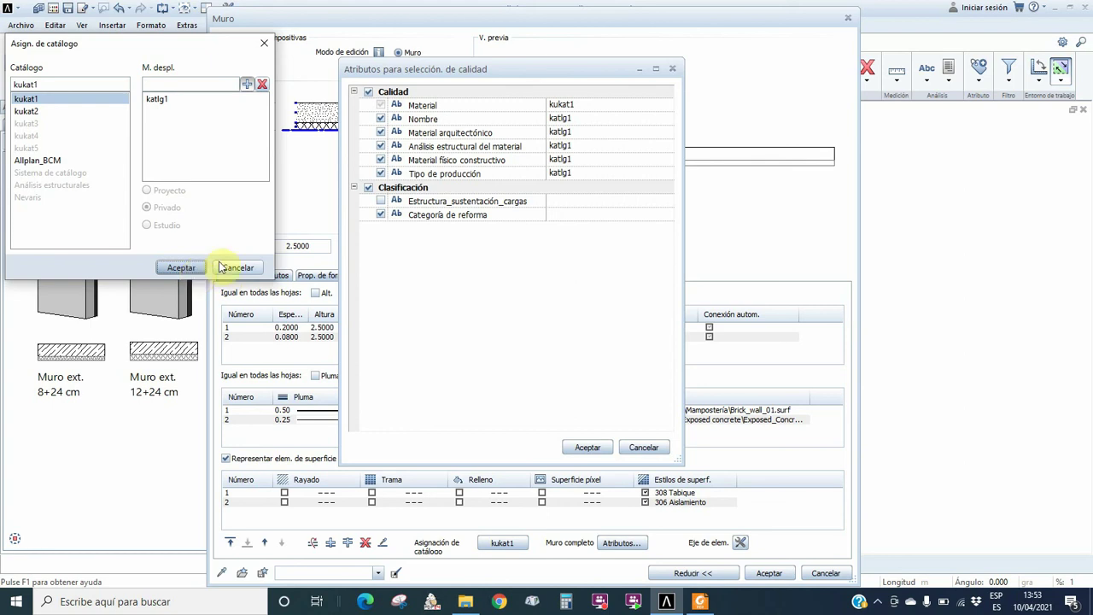
click(237, 271)
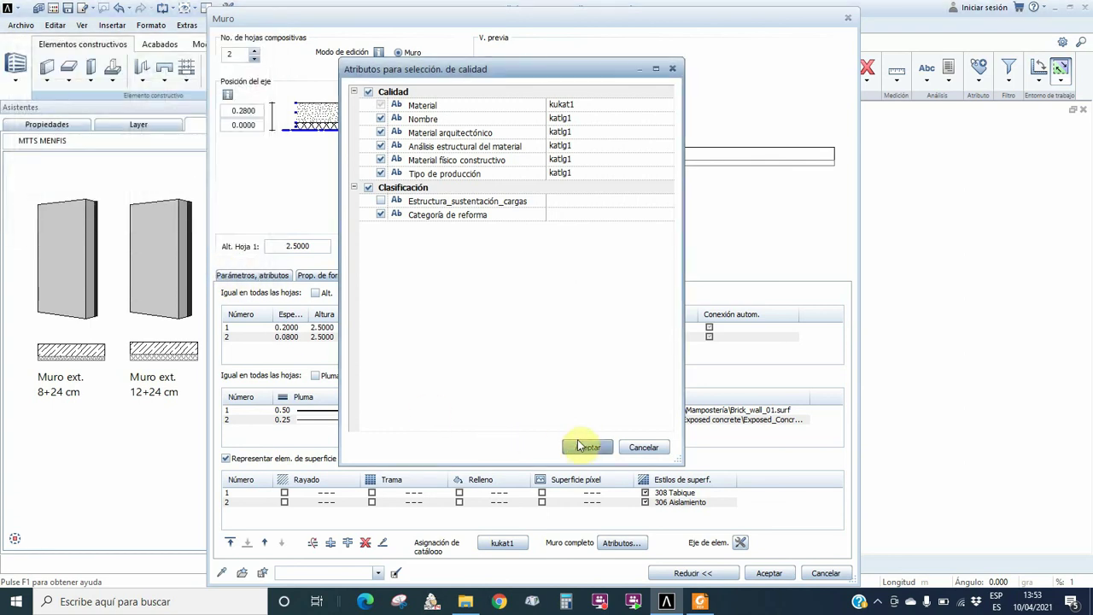
click(642, 447)
click(764, 574)
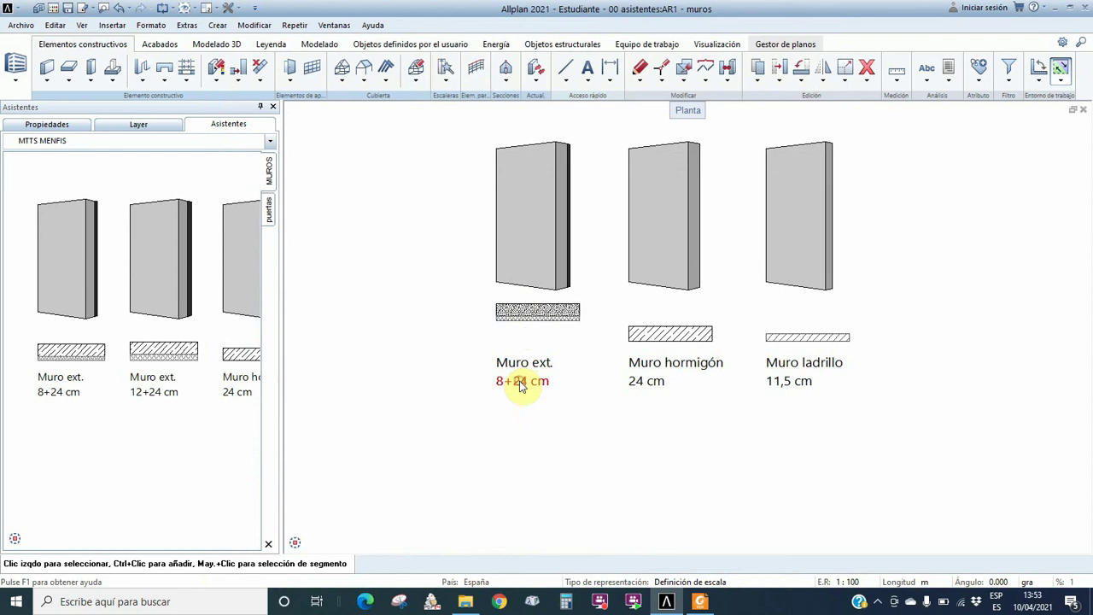
Change the thickness label under the Muro ext. wall to "8+20 cm"
click(520, 383)
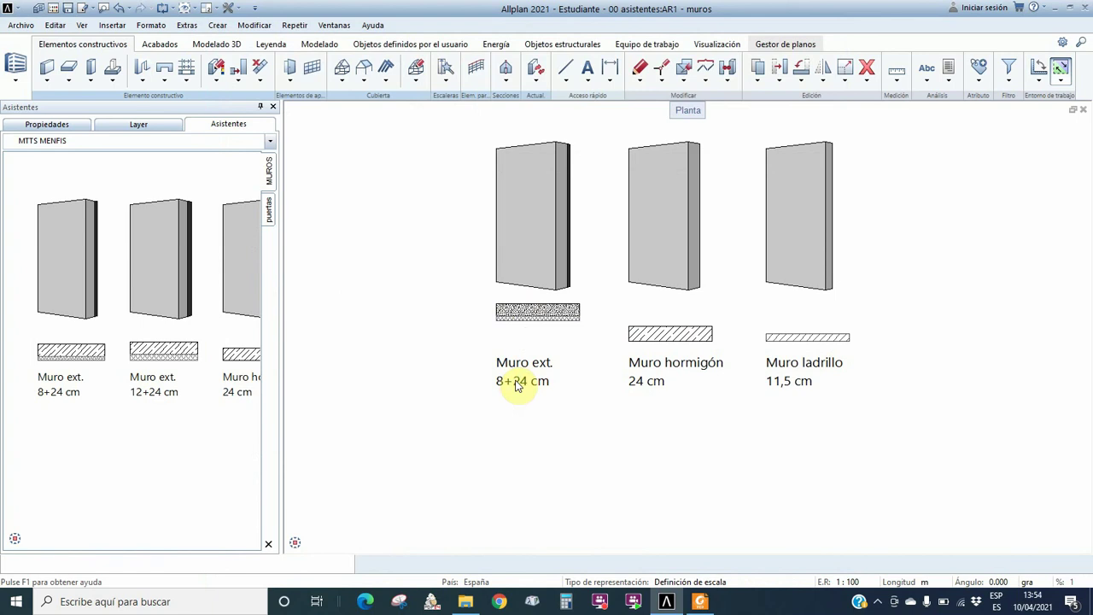
double_click(517, 384)
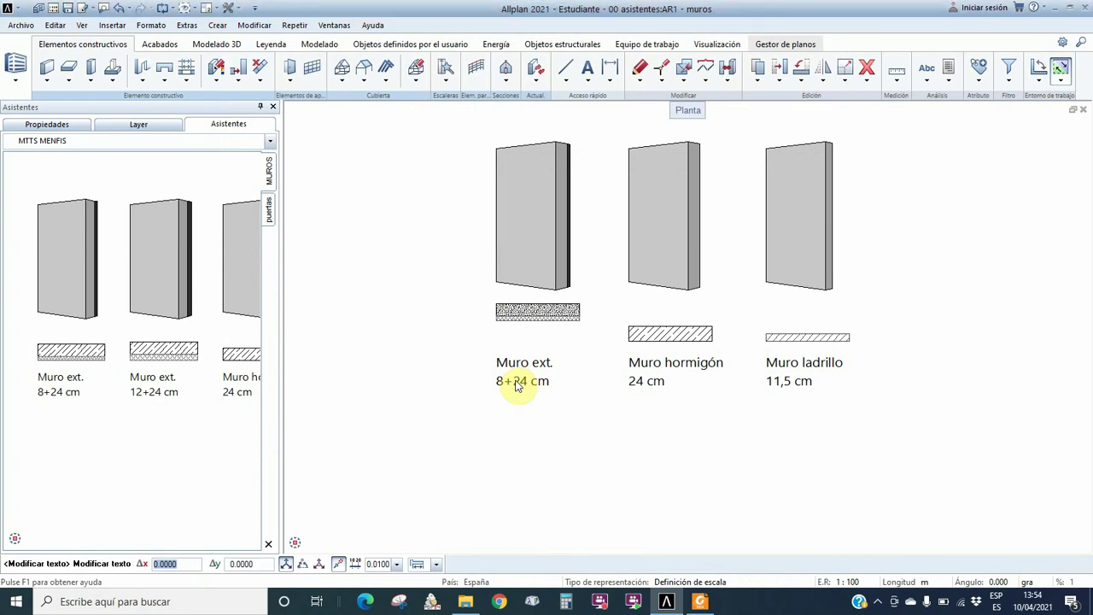
click(517, 384)
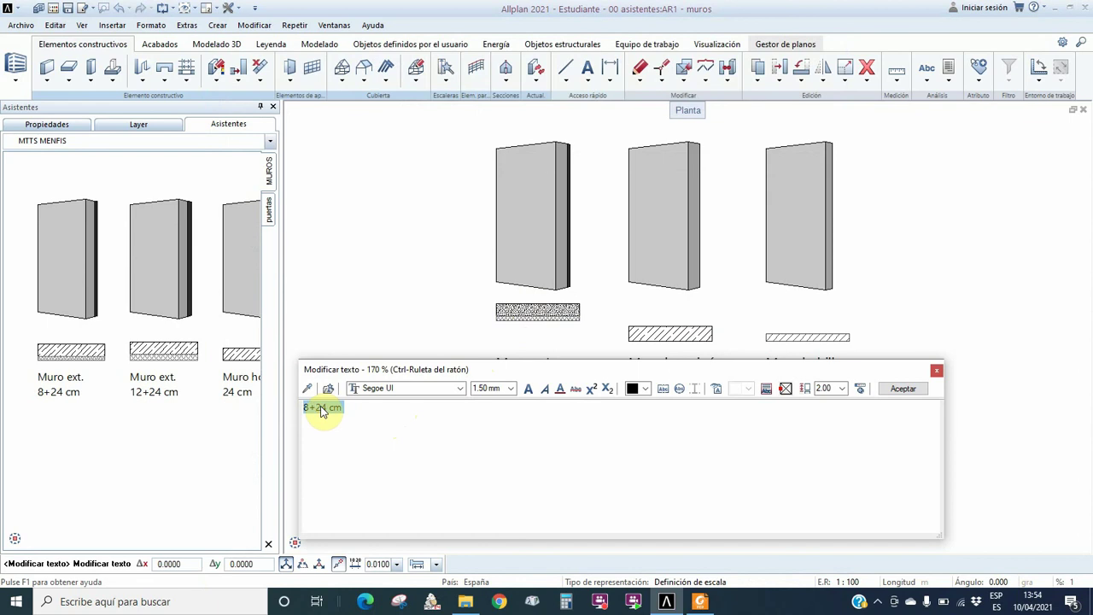
click(317, 408)
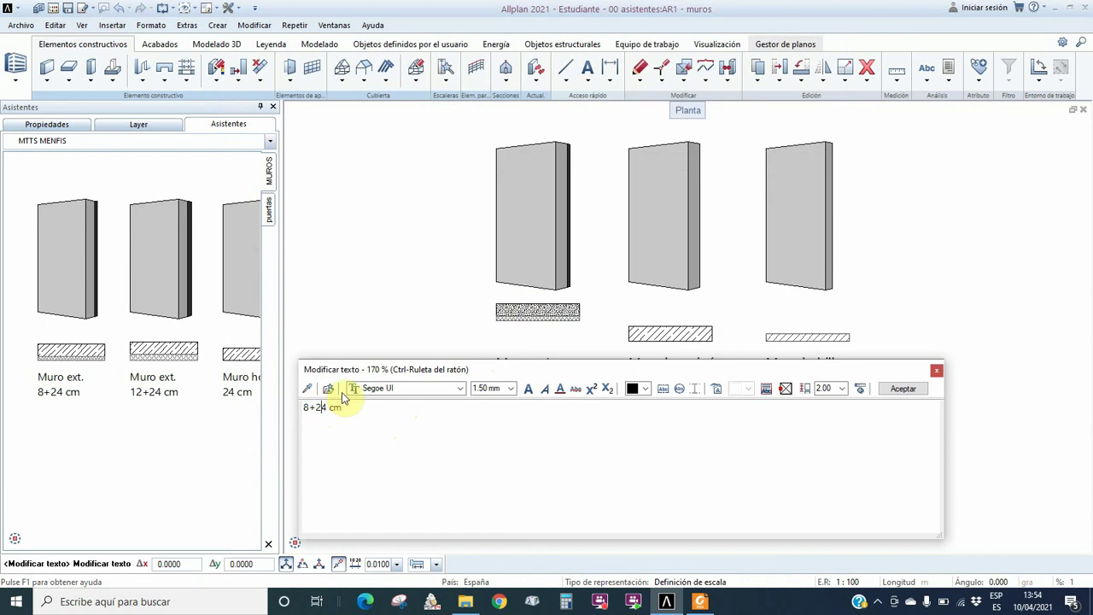
text(0)
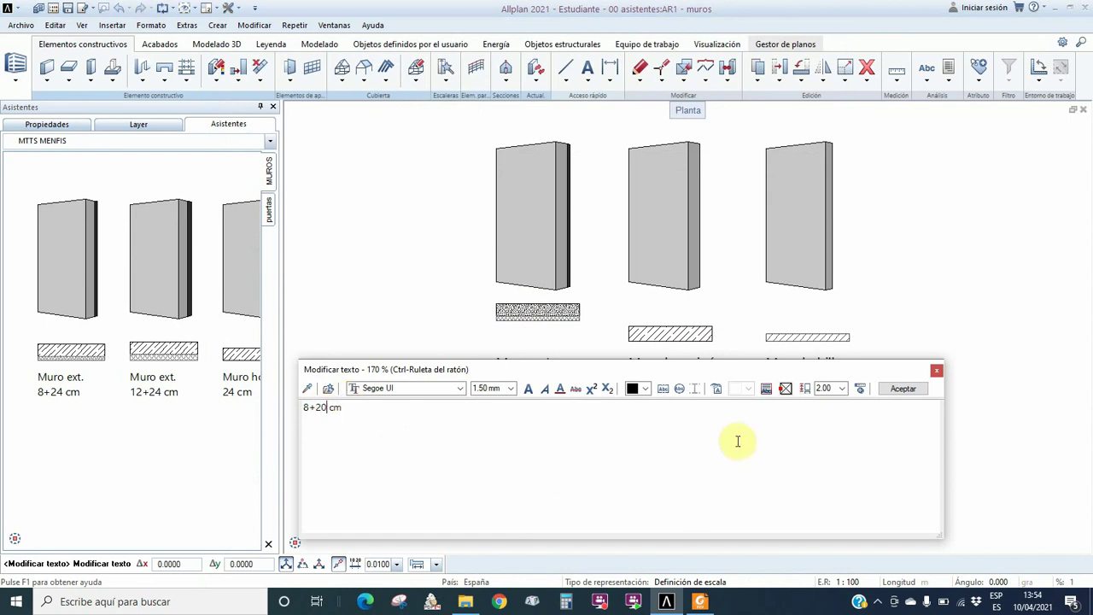
drag(445, 374, 439, 363)
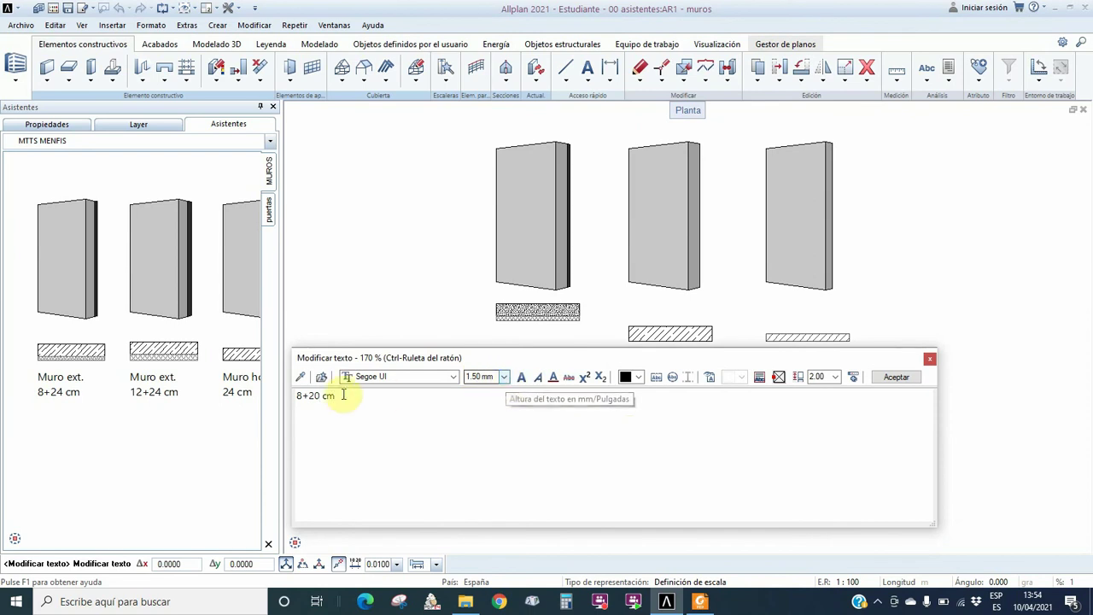
drag(334, 396, 288, 396)
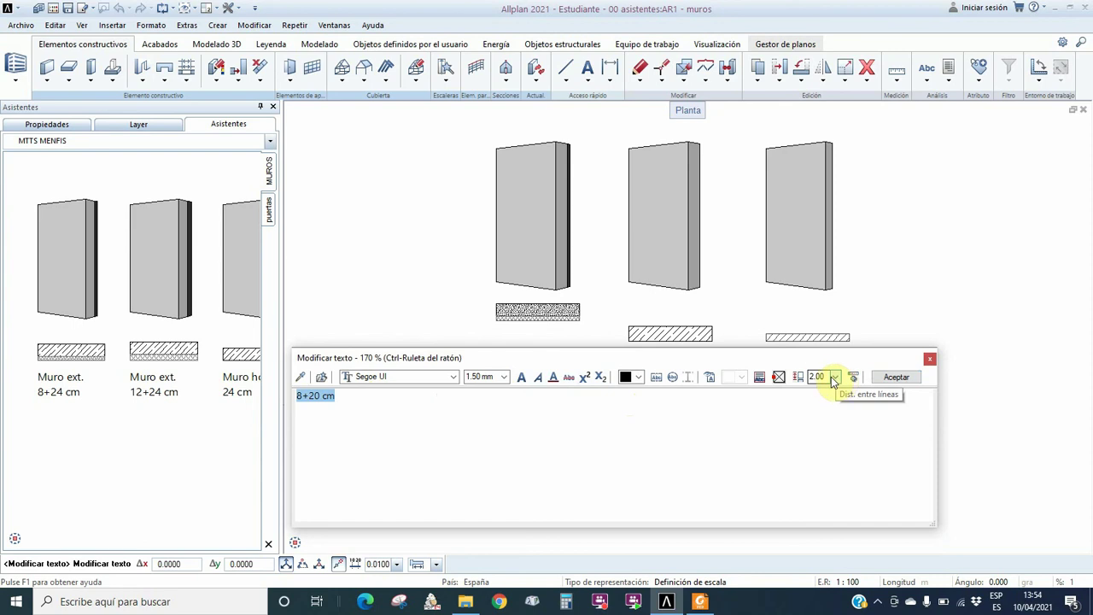
click(897, 379)
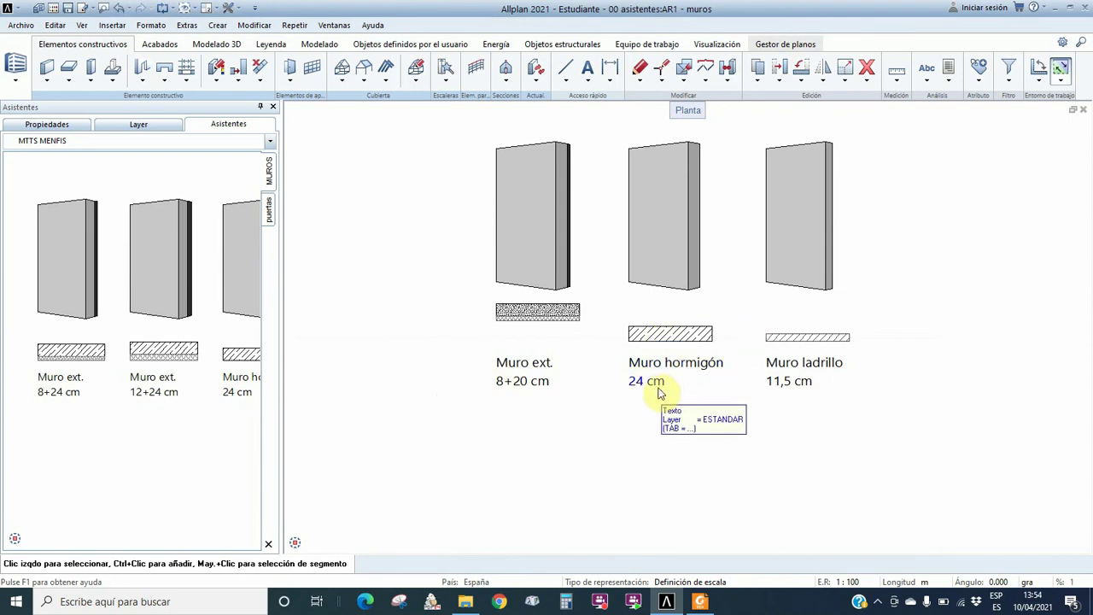
Set the Muro hormigón wall's thickness to 0.3000 and open its priority for editing
click(669, 335)
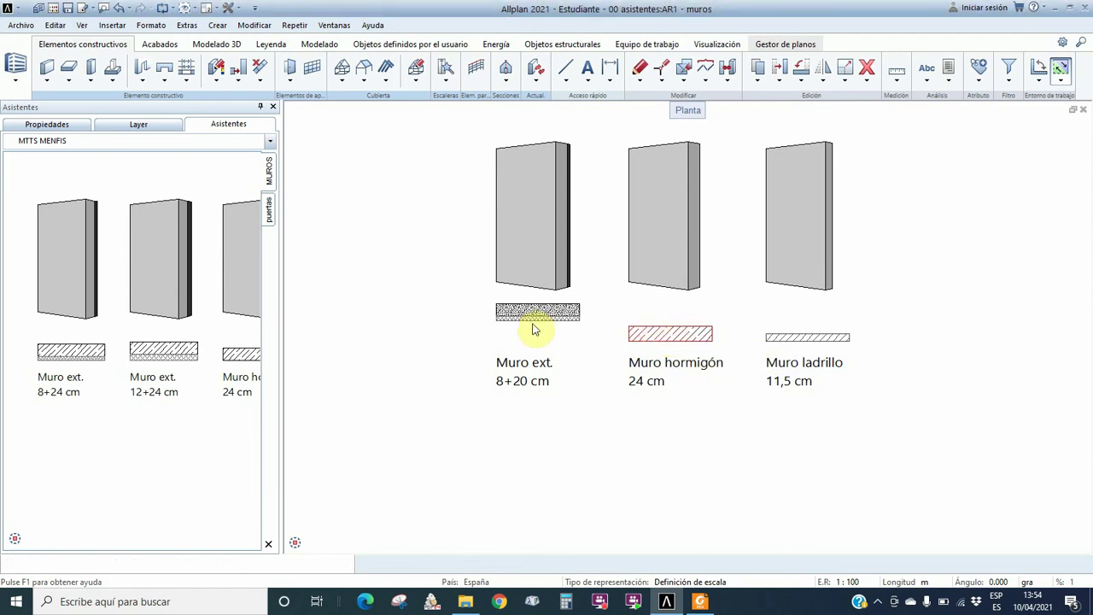
double_click(455, 314)
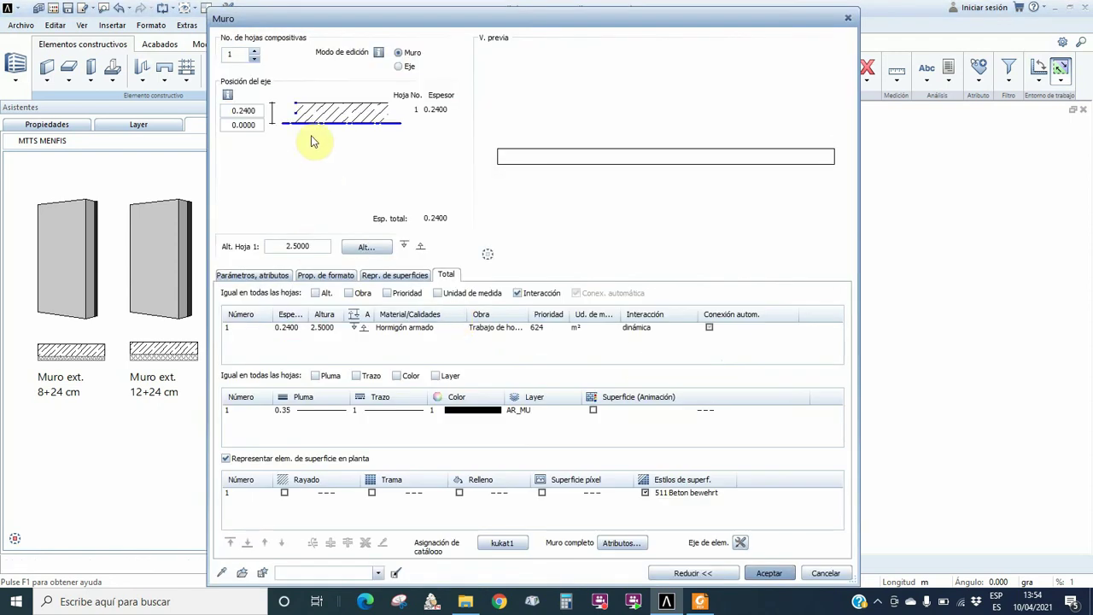
click(288, 329)
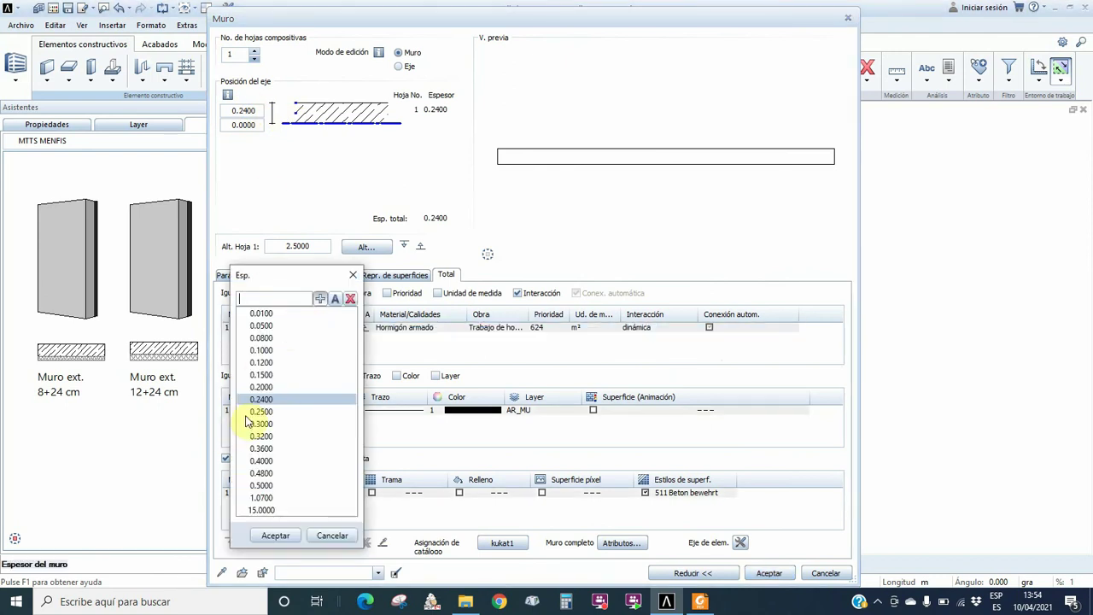
double_click(261, 424)
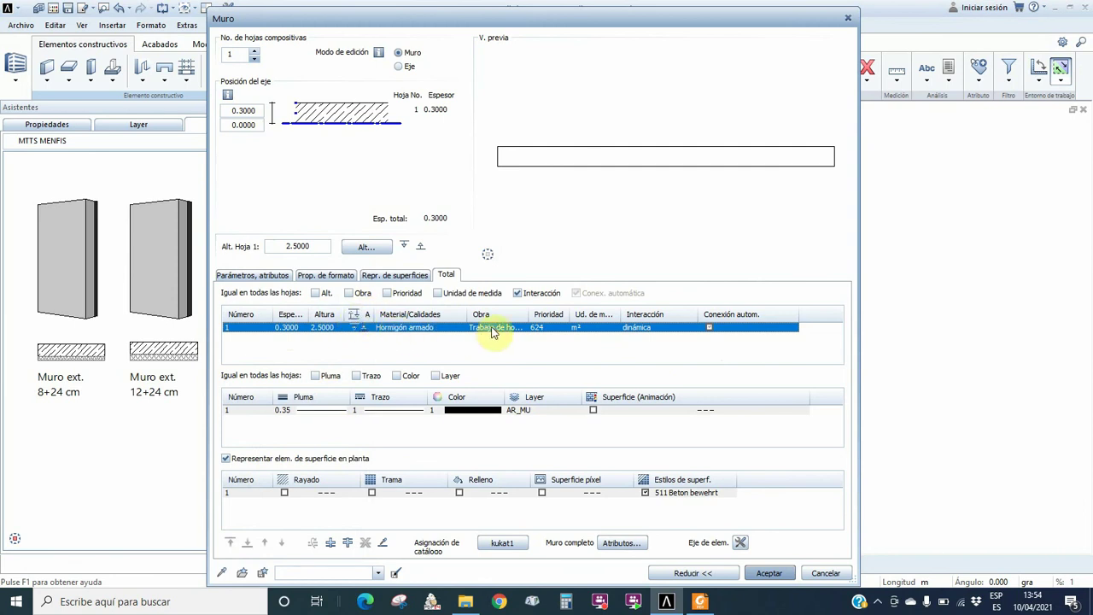
click(543, 331)
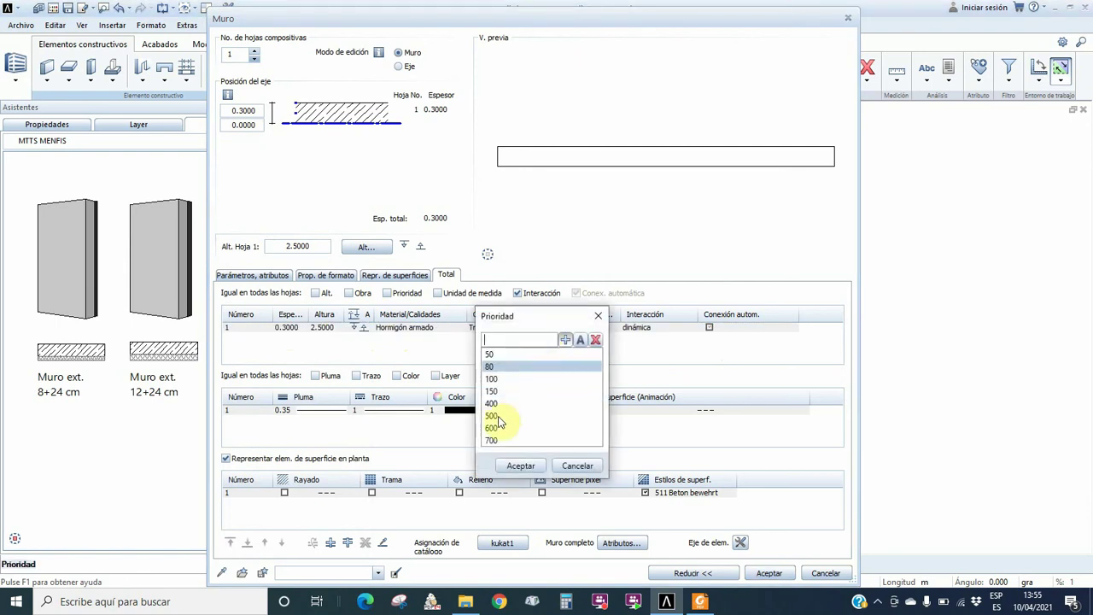
Set the reinforced concrete wall layer's priority to 600 and its unit of measure to m³
double_click(492, 428)
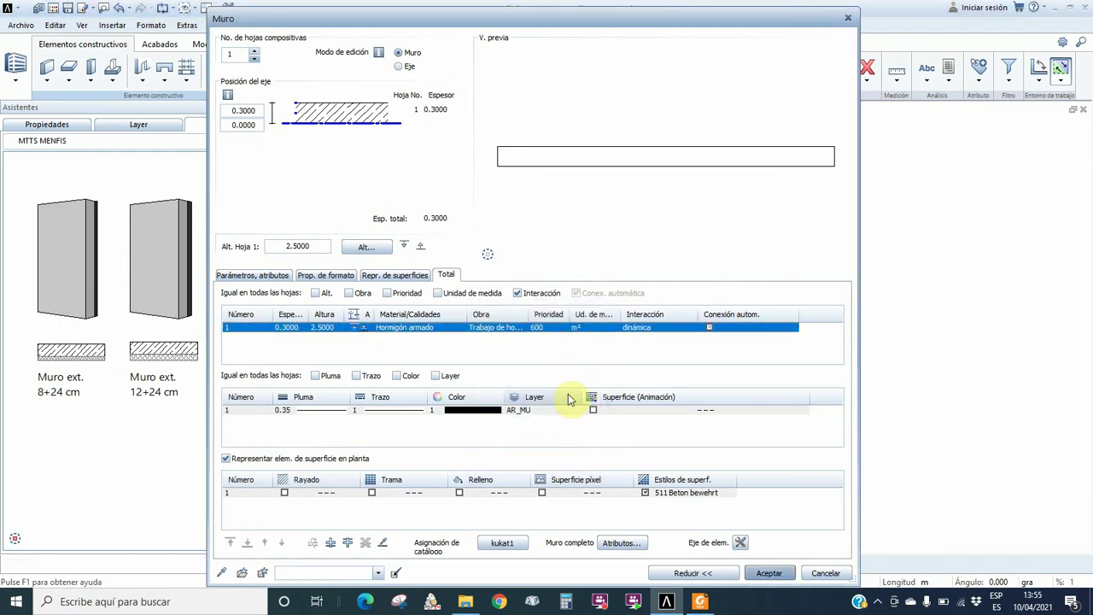
click(588, 332)
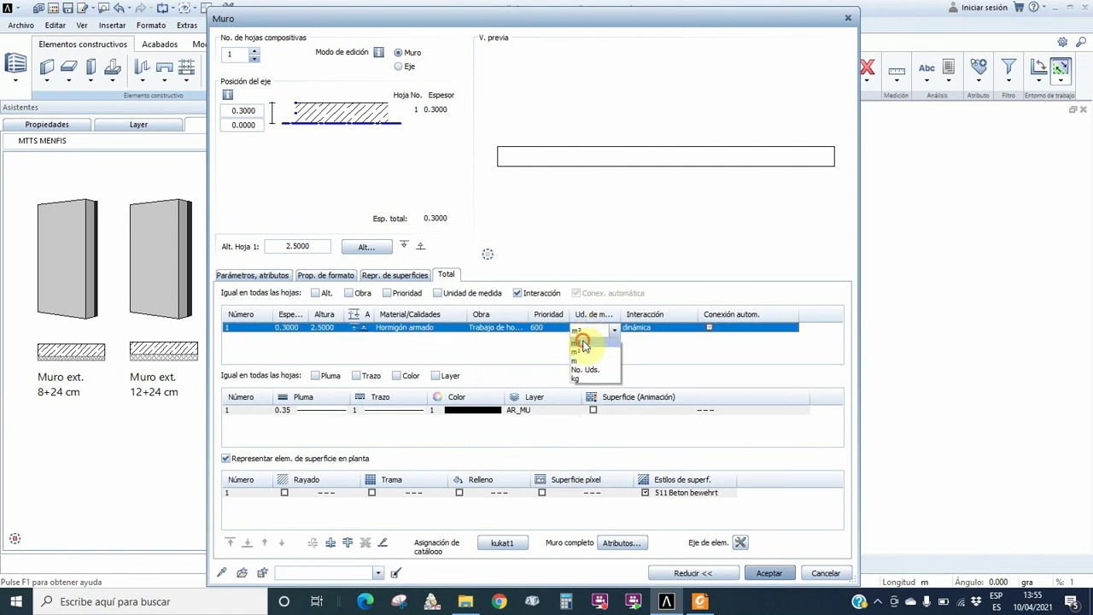
click(580, 344)
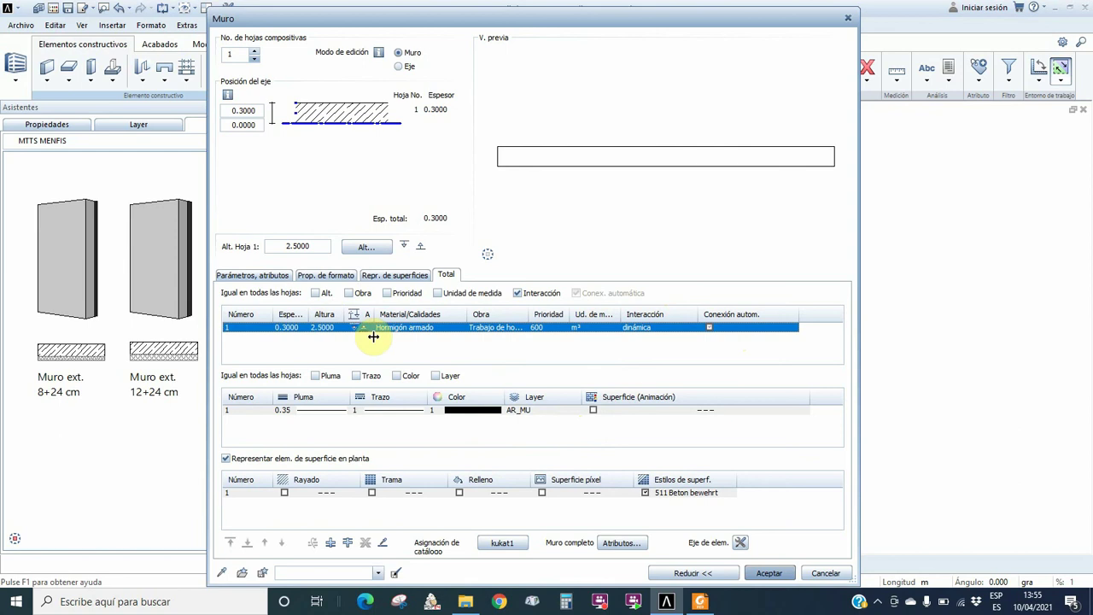
click(444, 277)
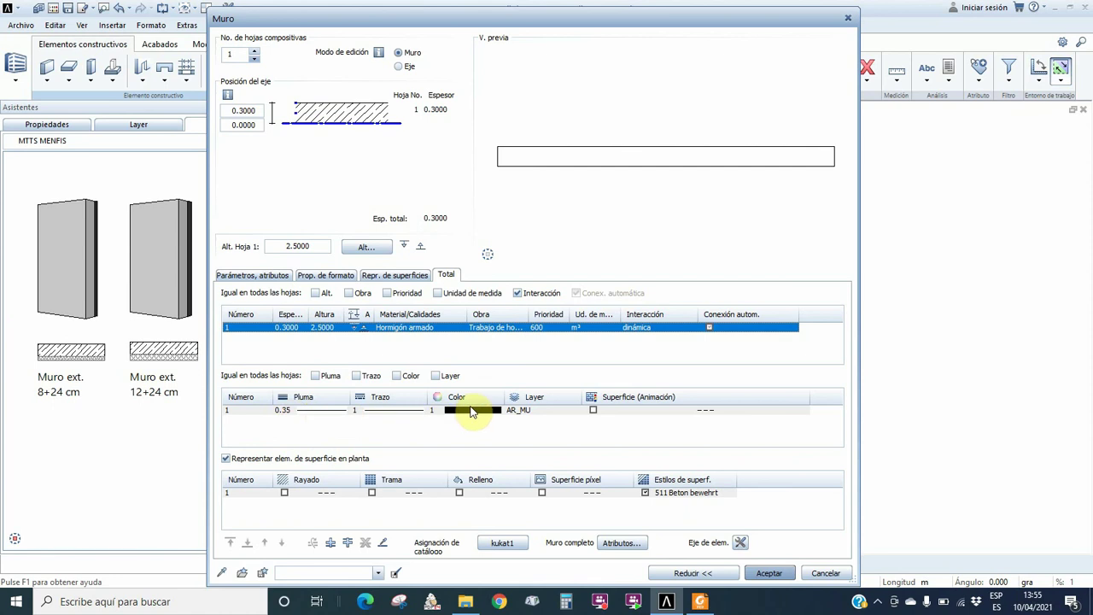
Assign the first Exp_Concrete_Detail surface from the office library's 30YearEdition Materials, Exposed concrete, to the concrete wall layer
click(601, 411)
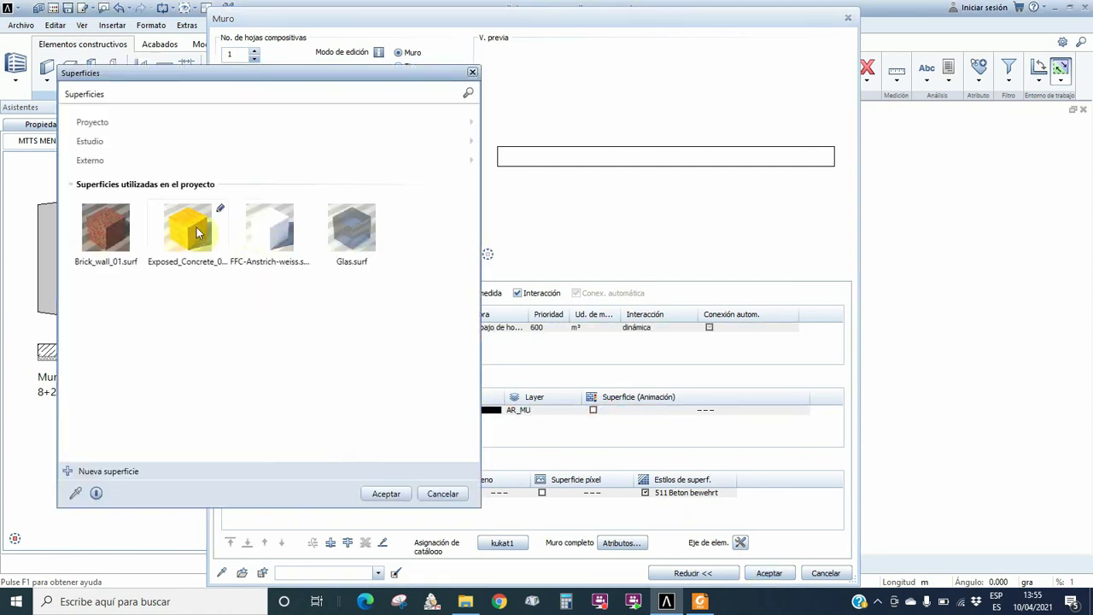
click(90, 142)
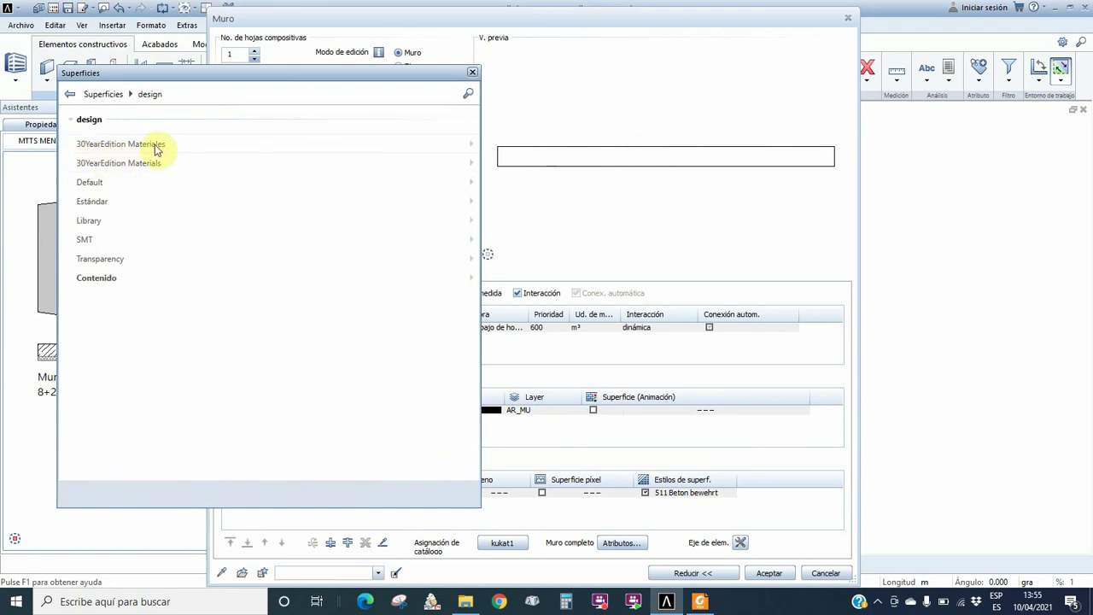
click(130, 166)
click(129, 164)
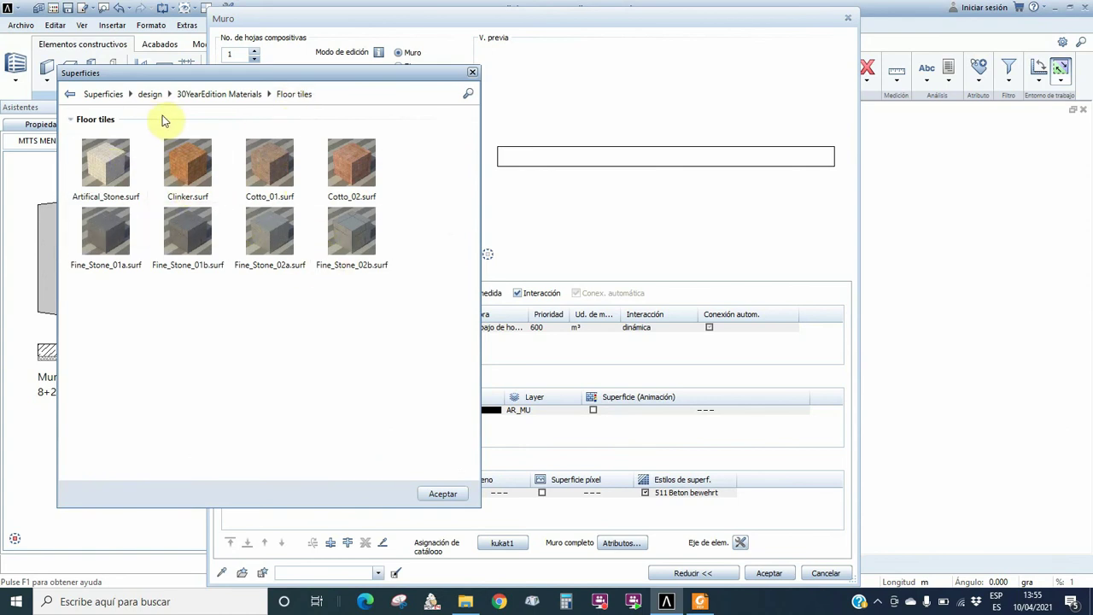
click(208, 94)
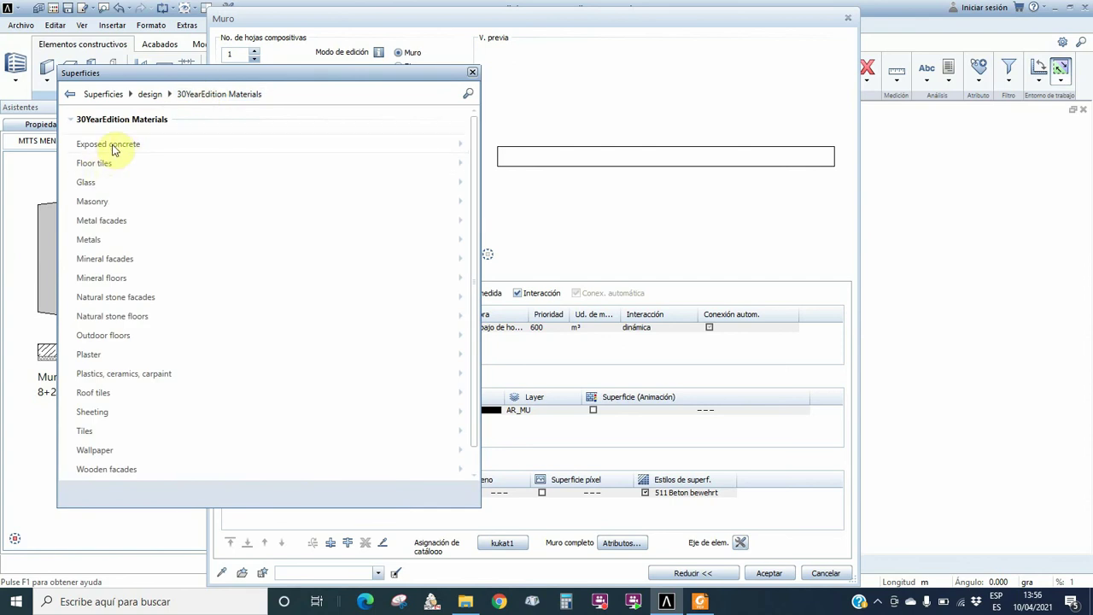
click(114, 146)
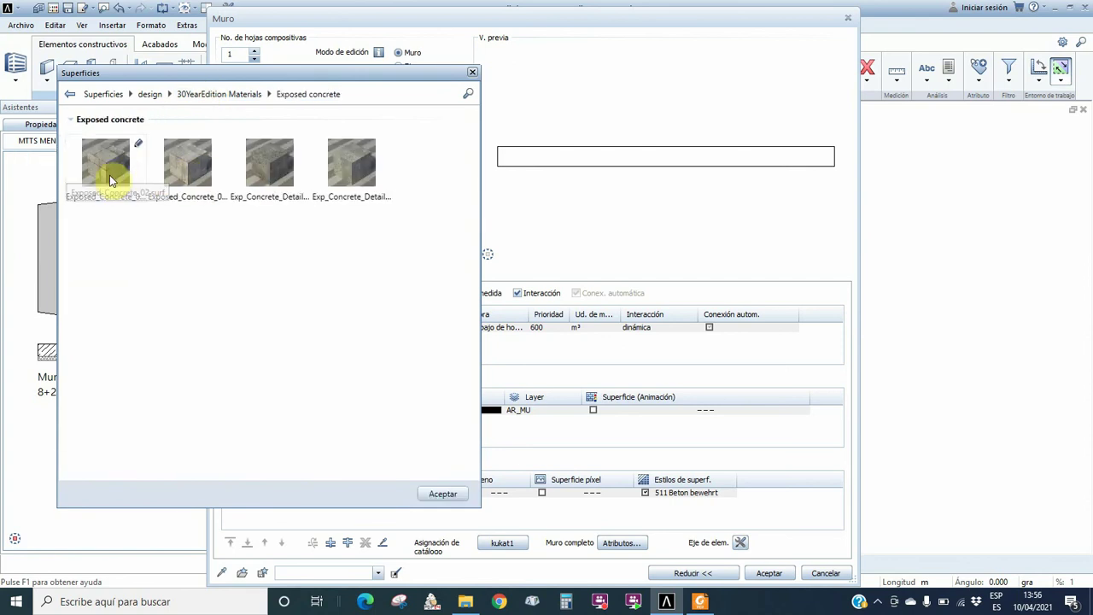
click(182, 168)
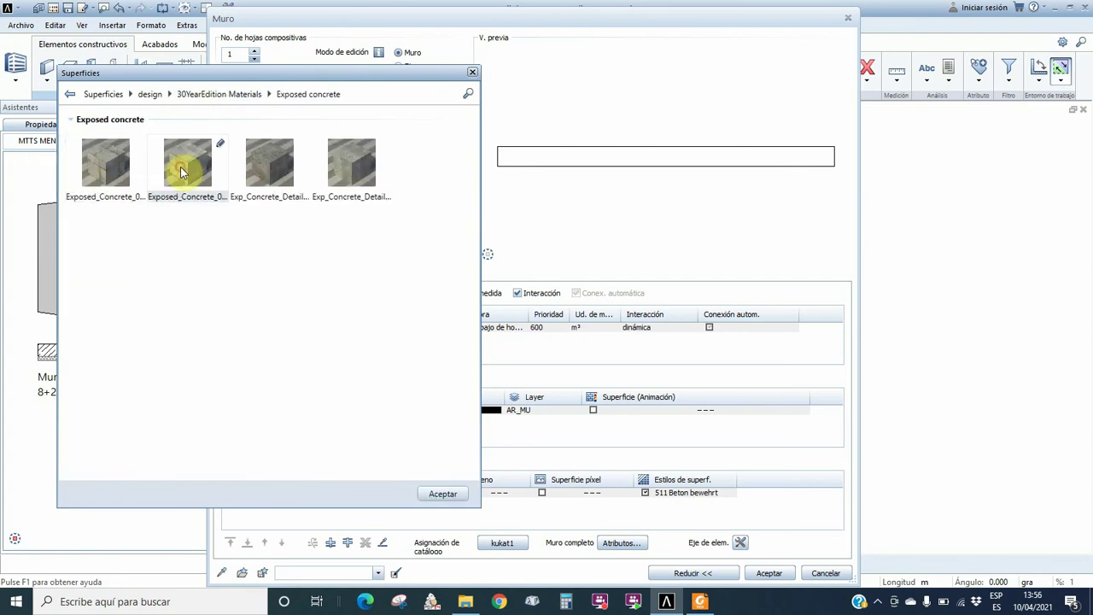
click(287, 168)
click(453, 494)
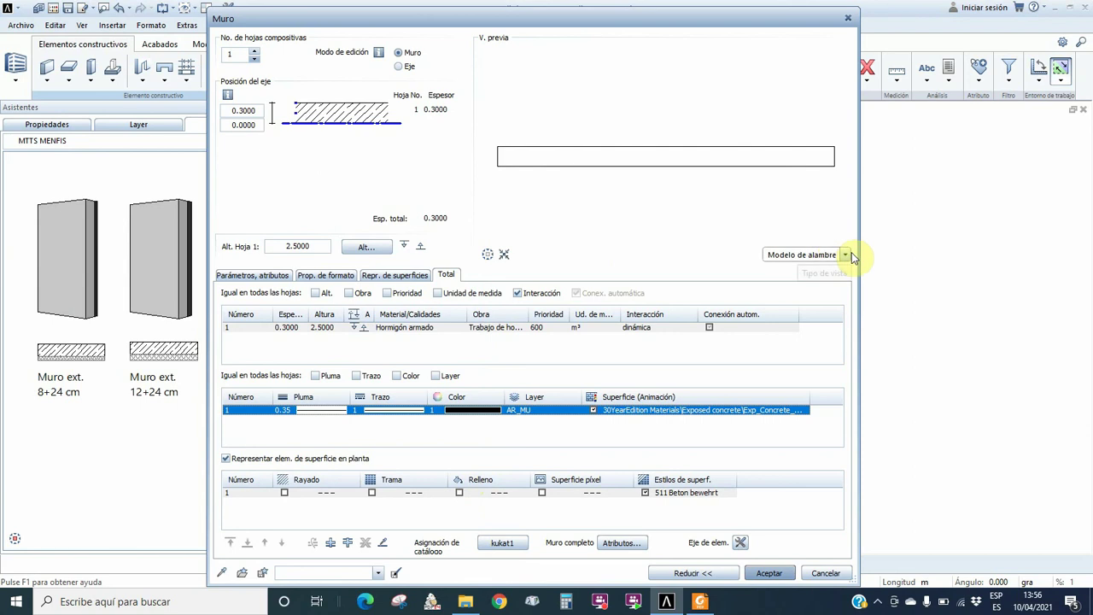
Switch the wall preview's view type to Animación
click(848, 256)
click(848, 256)
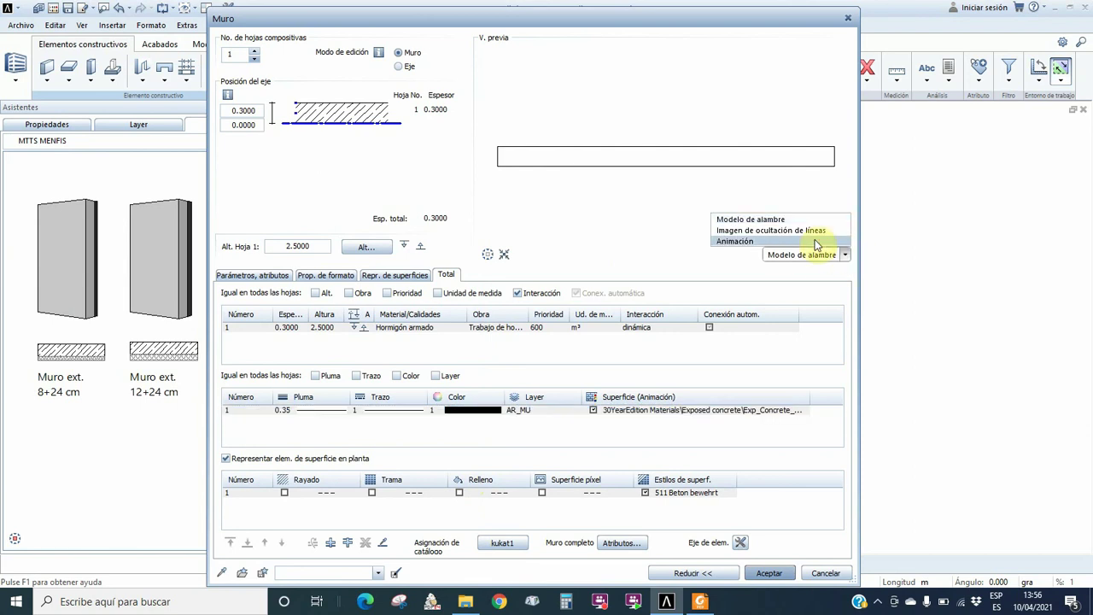
click(745, 240)
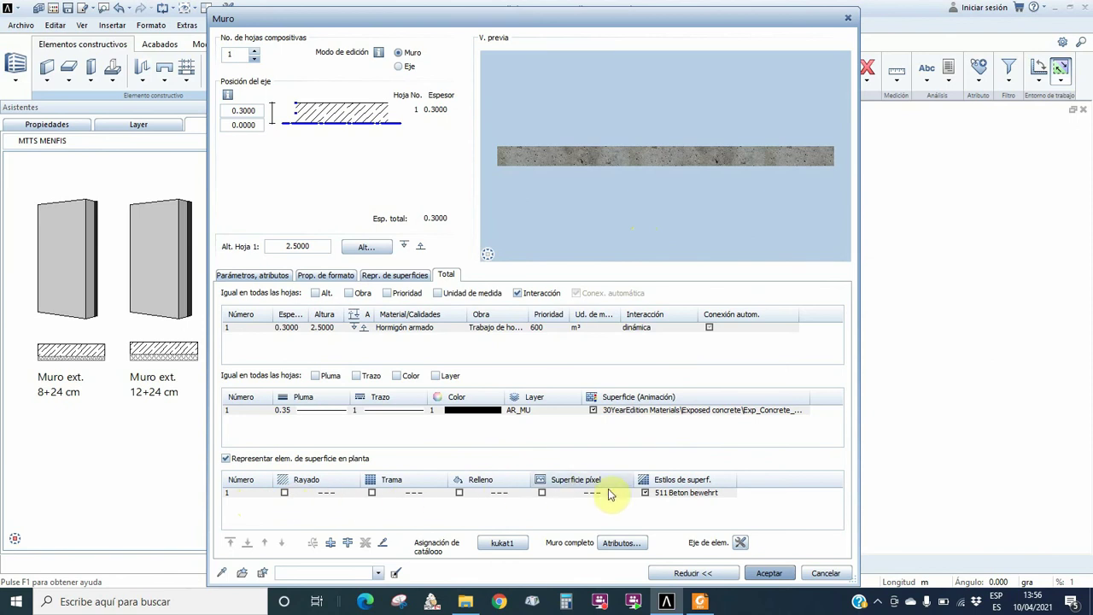
Set the concrete wall's surface style in plan to 301 Hormigón armado and apply the wall properties
click(684, 496)
click(708, 376)
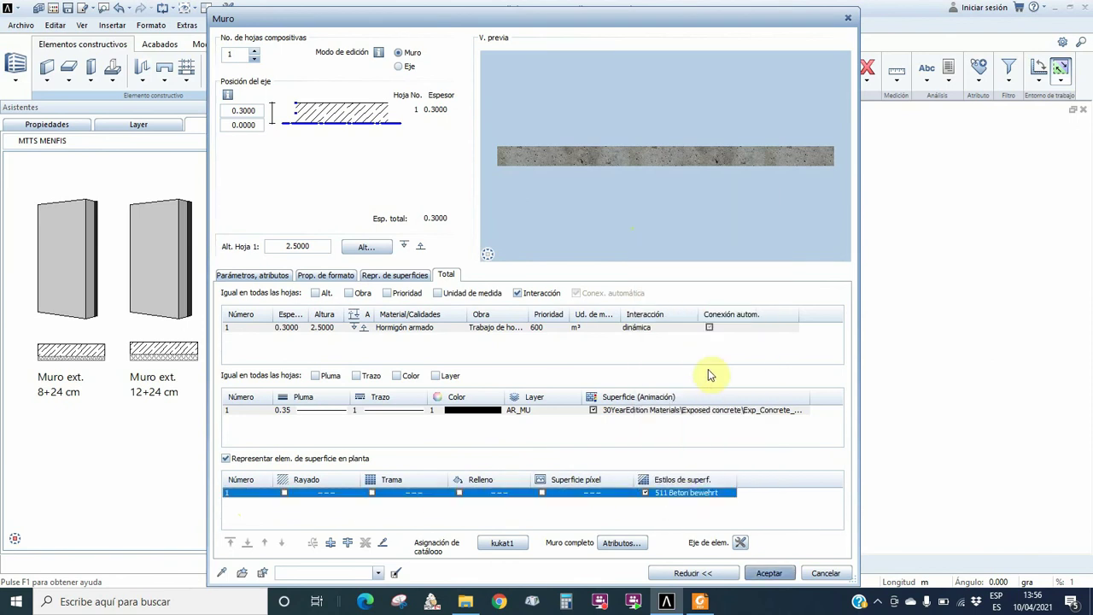
click(684, 498)
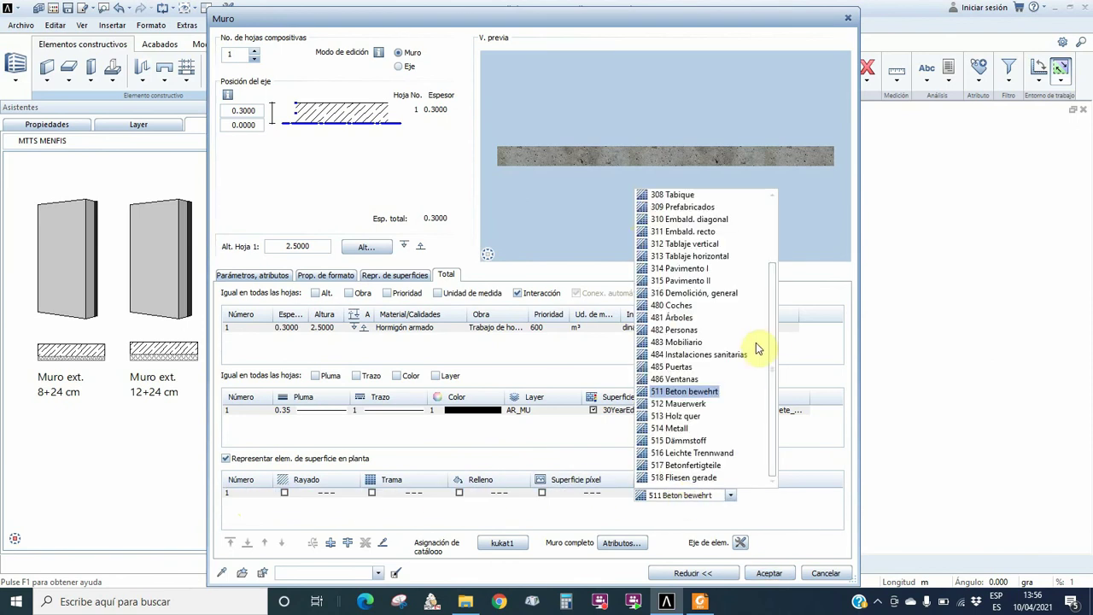
drag(776, 333, 775, 247)
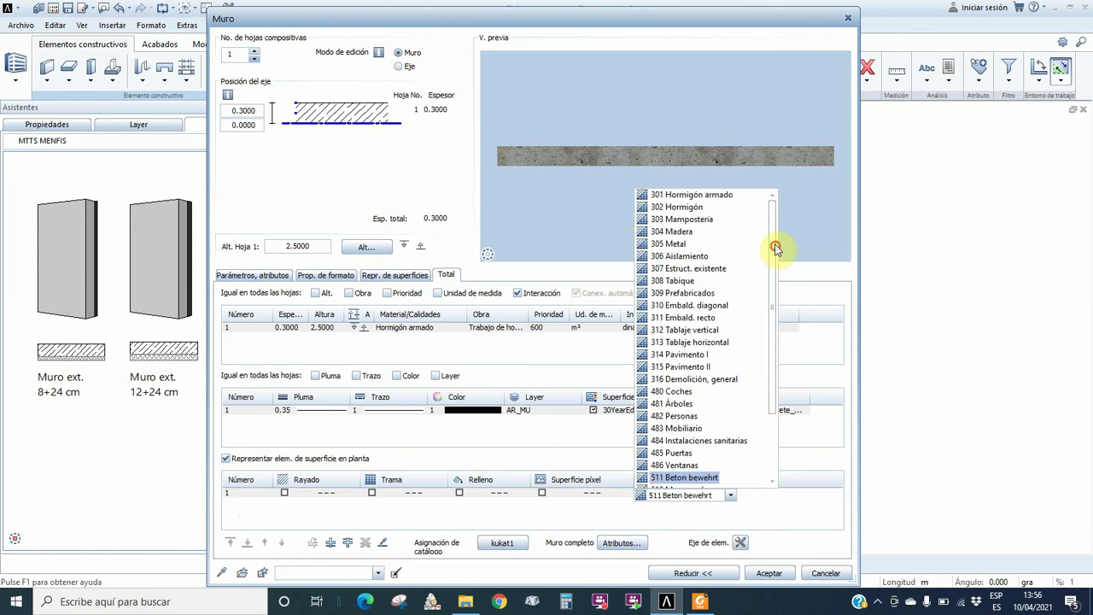
click(686, 195)
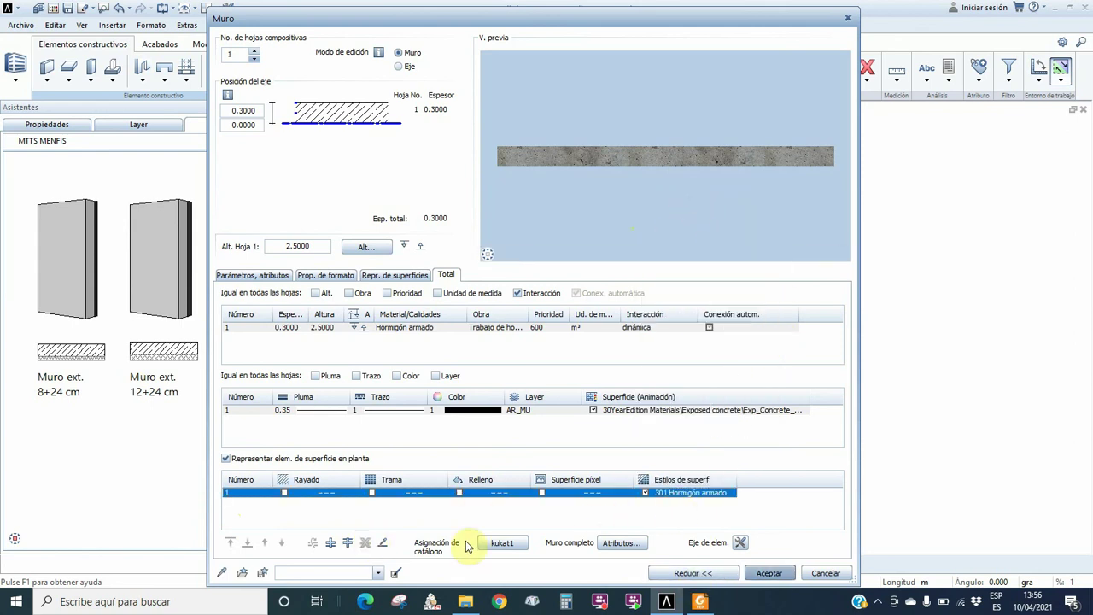
click(769, 574)
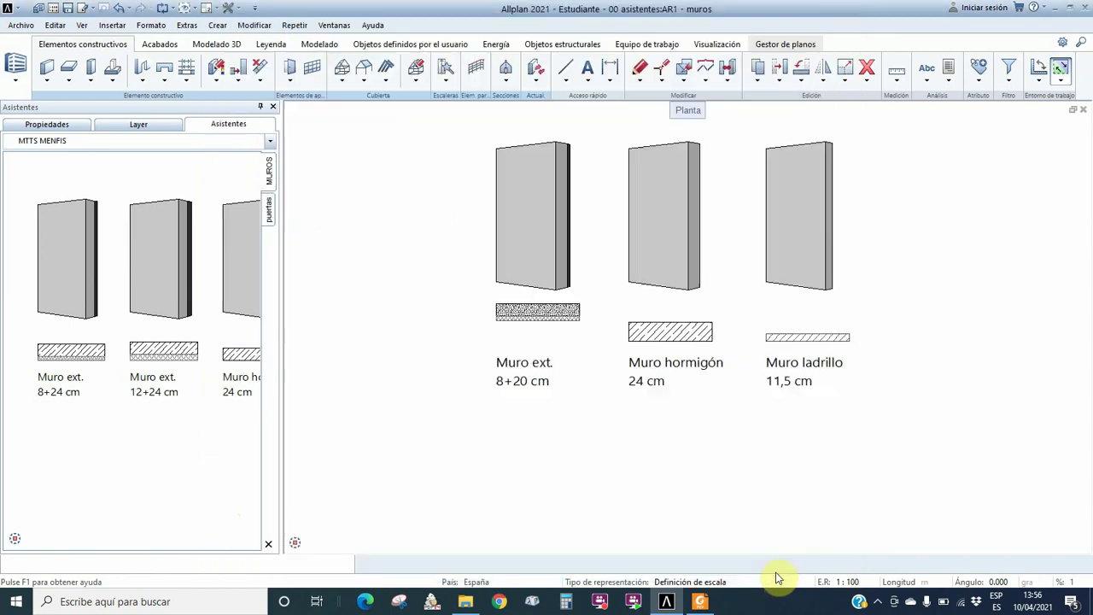
Change the thickness label under Muro hormigón to 30 cm
double_click(641, 393)
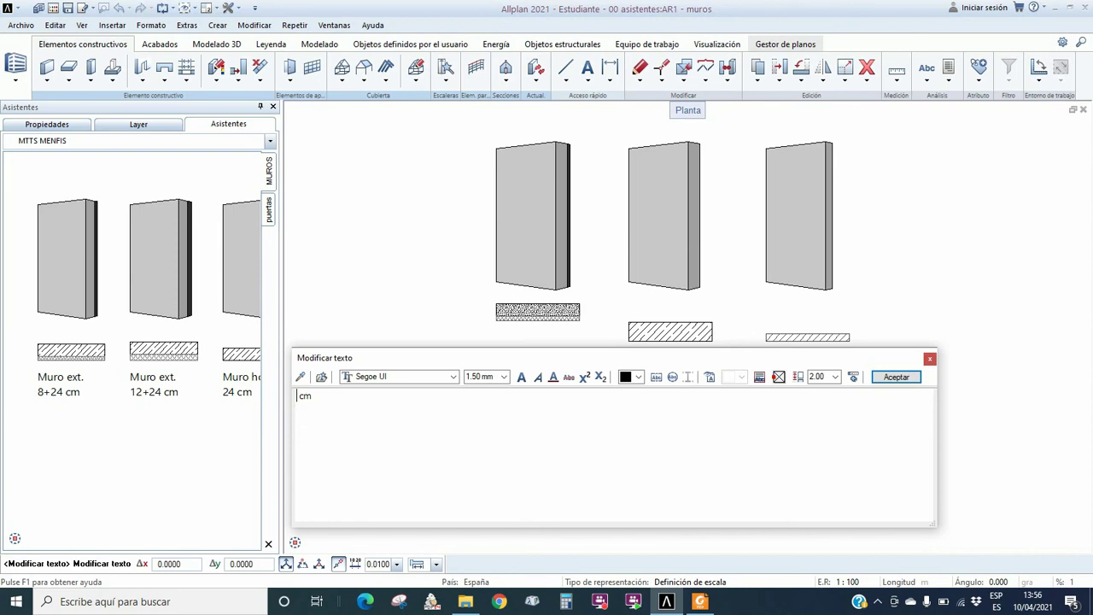
text(30 cm)
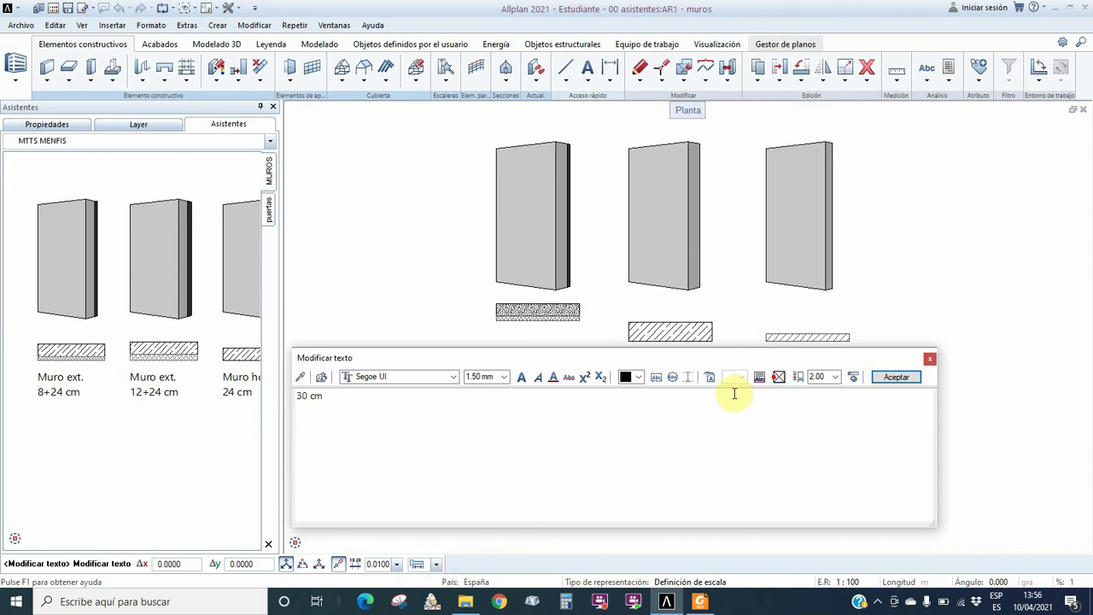
click(897, 378)
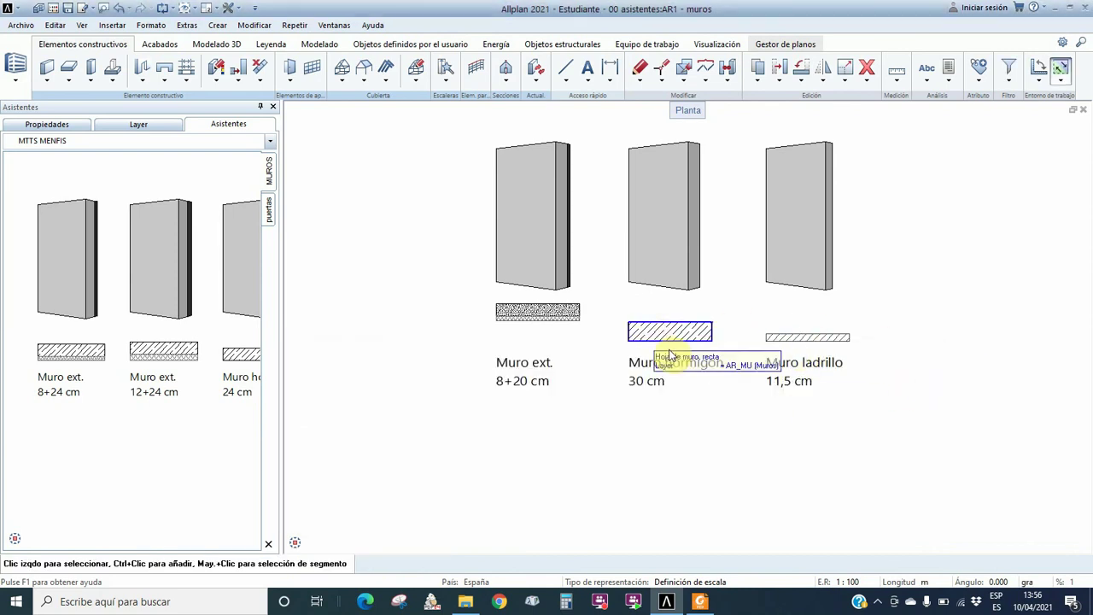
Open the properties of the Muro ladrillo wall and set its layer thickness to 0.0800 m
scroll(565, 323, up, 2)
scroll(590, 324, down, 1)
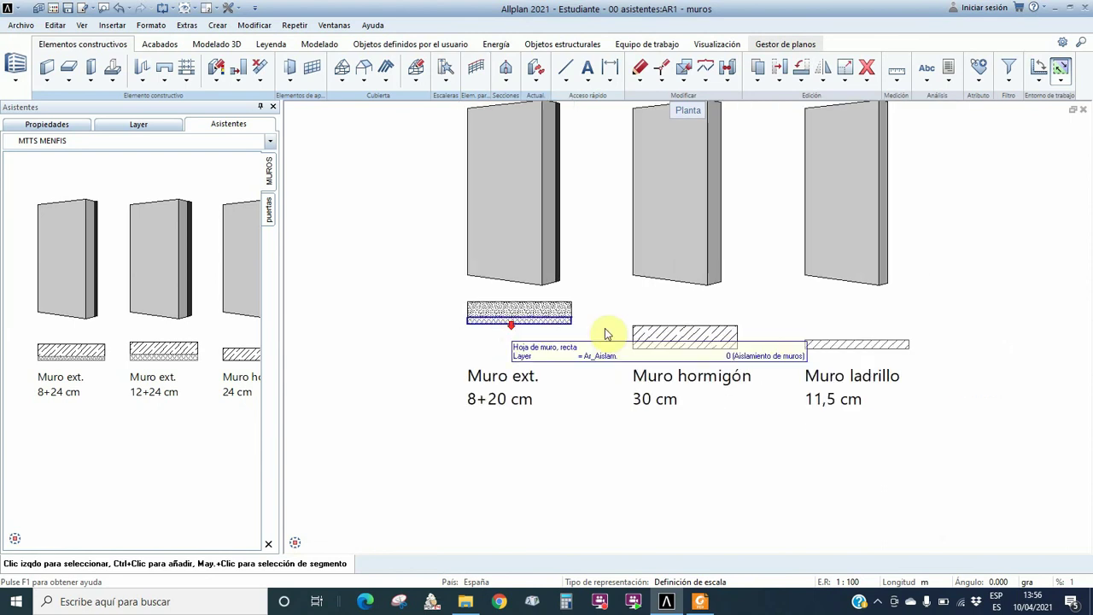
click(855, 345)
key(Escape)
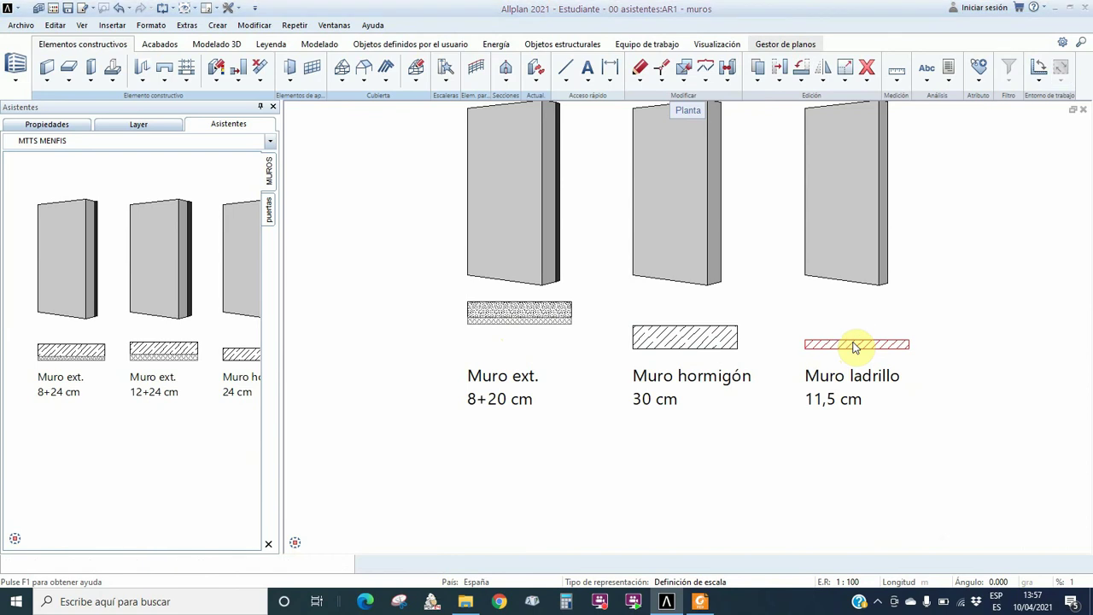
double_click(855, 346)
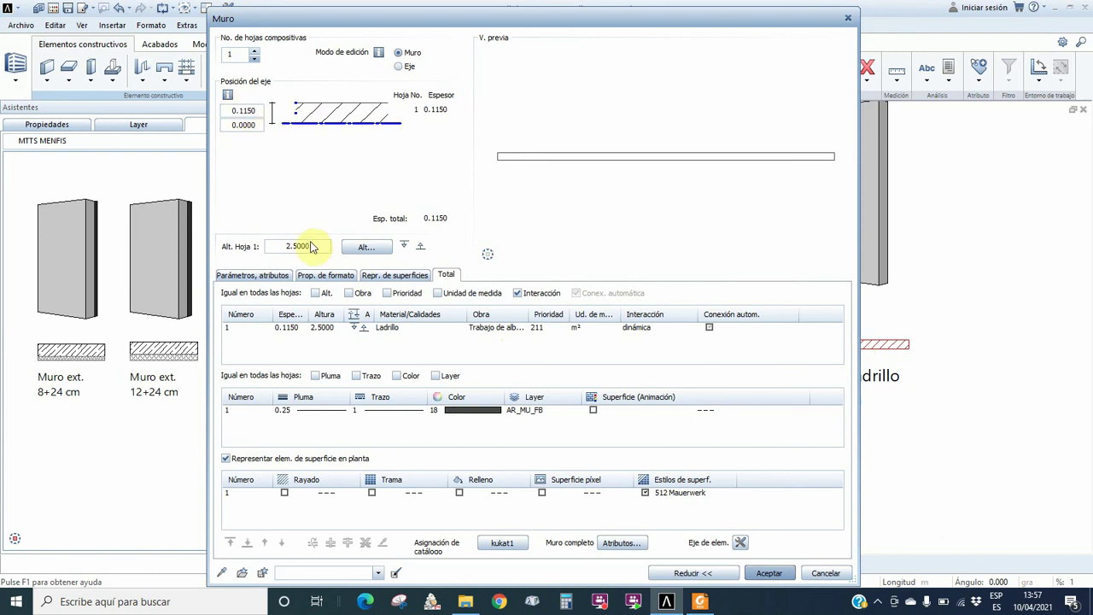
drag(273, 246, 341, 246)
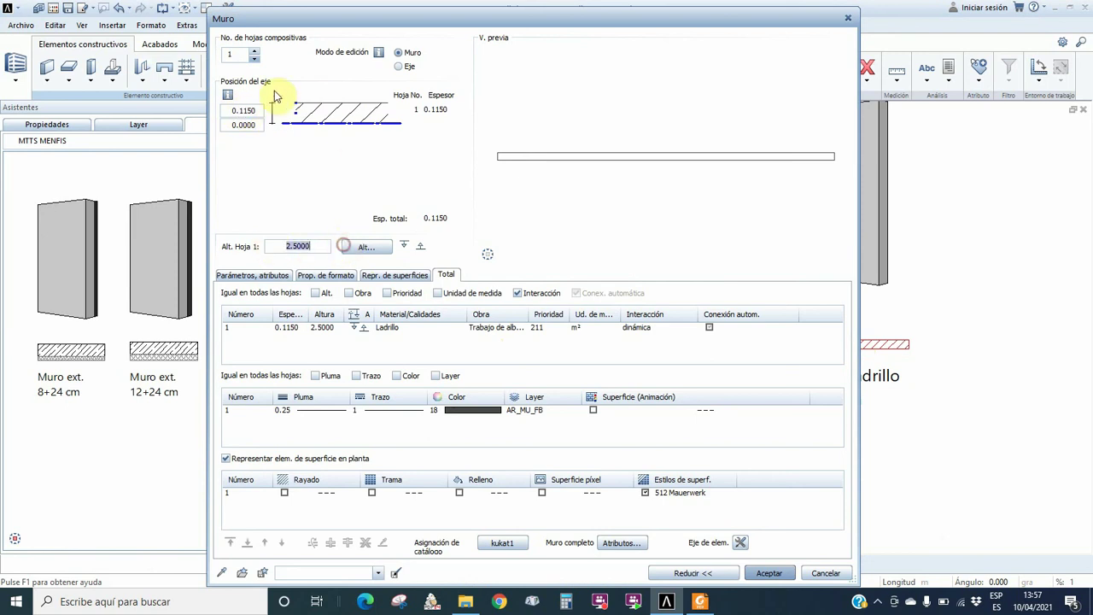
click(285, 328)
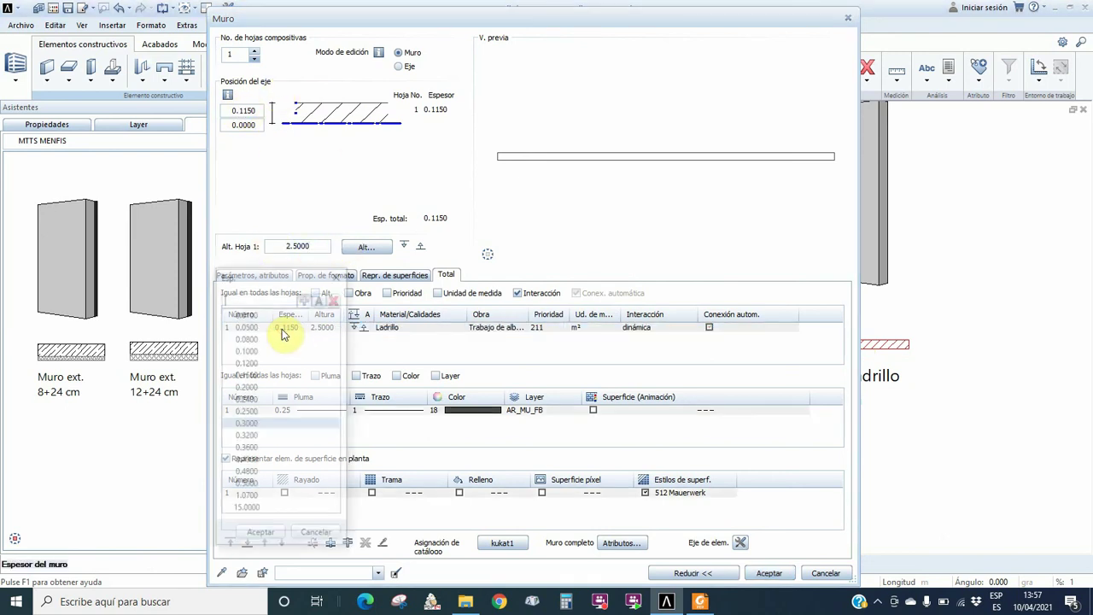
double_click(256, 339)
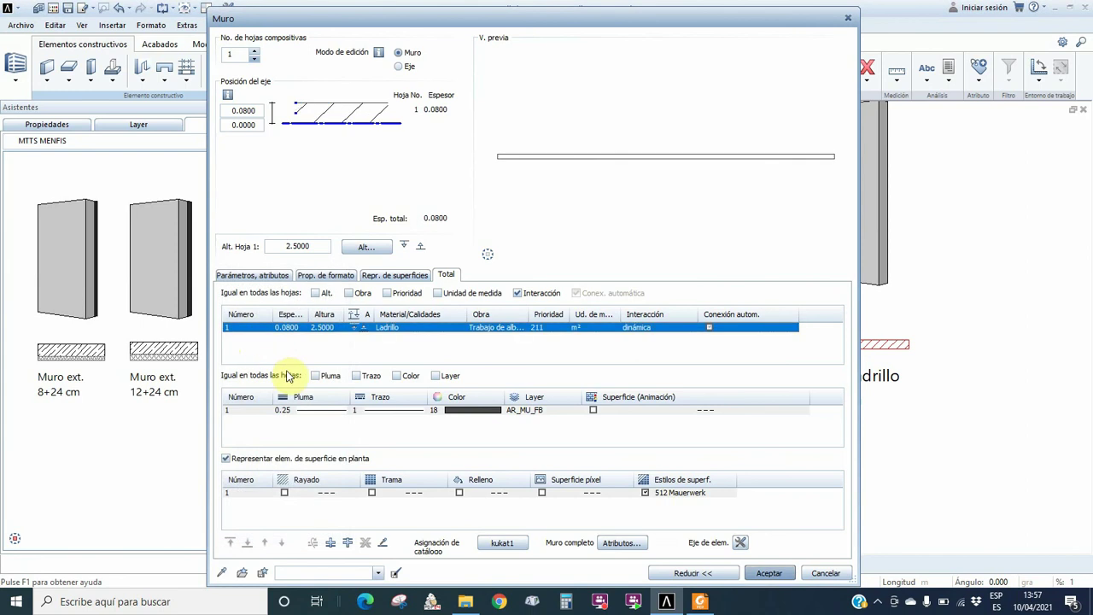
Change the brick wall layer's material to Ladrillo HD in its qualities
double_click(395, 332)
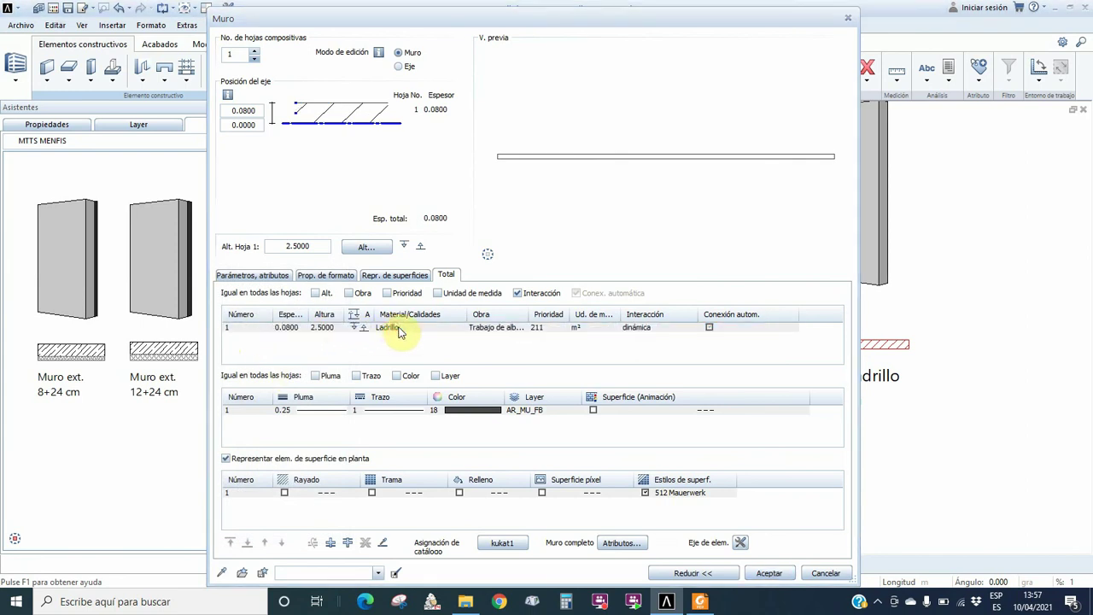
click(272, 227)
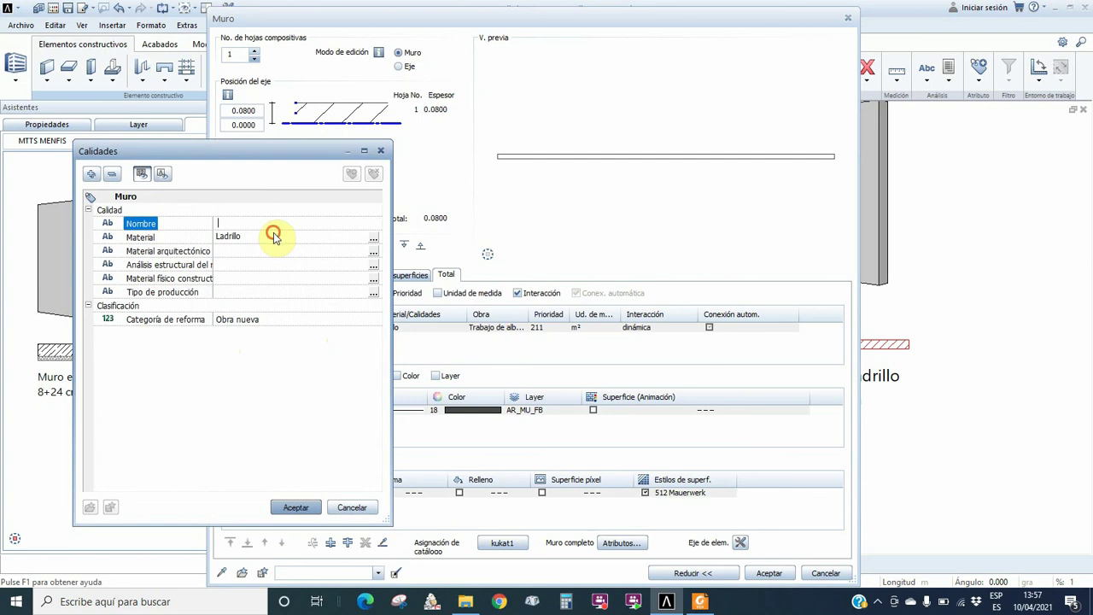
click(273, 236)
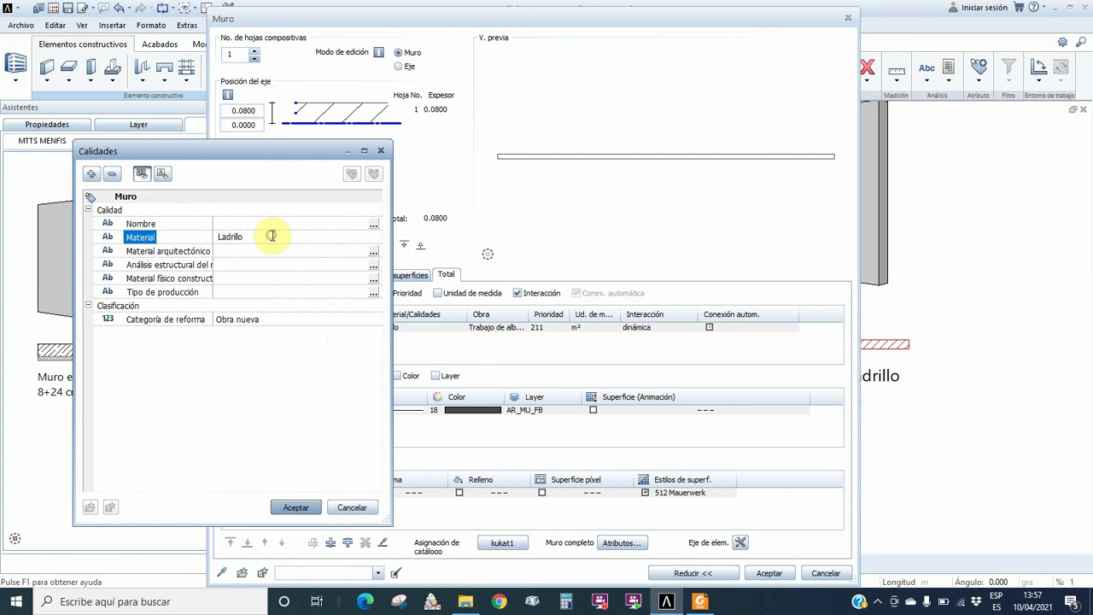
text(hu)
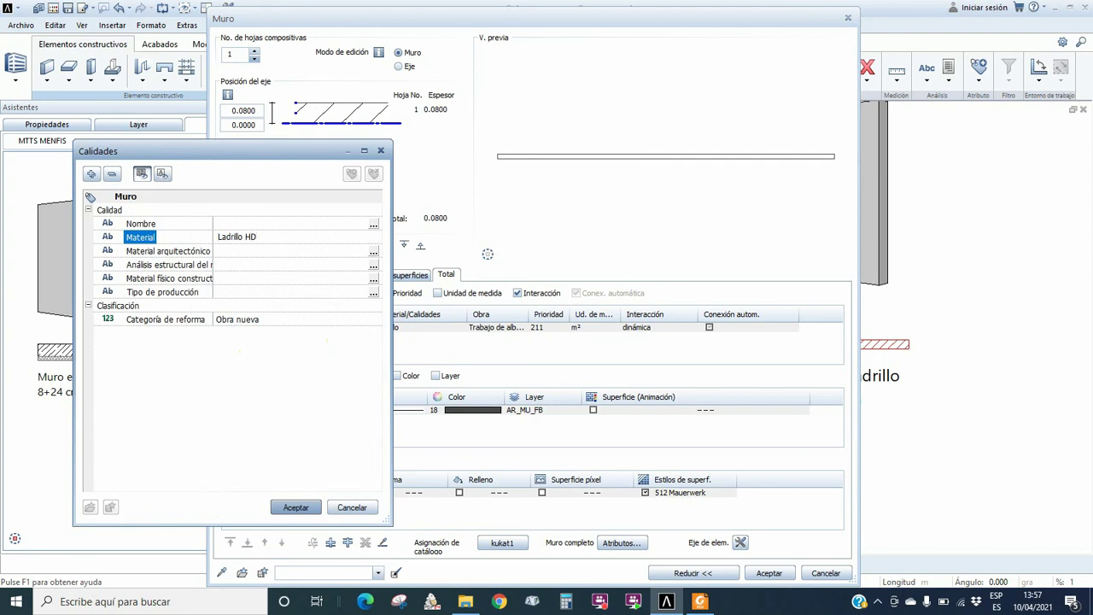
click(295, 508)
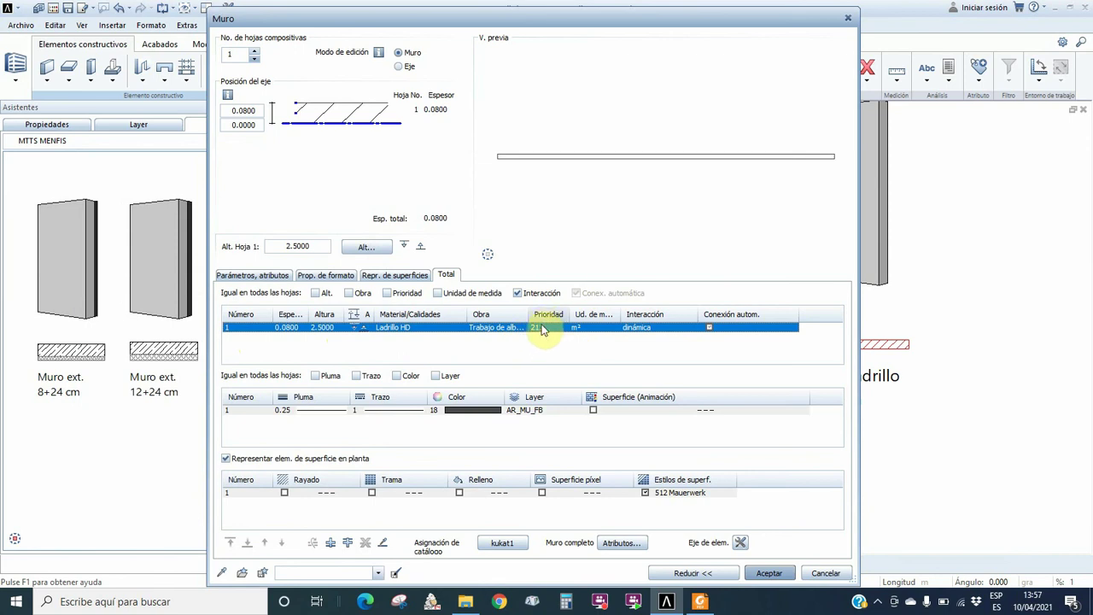
Set the brick wall layer's priority to 400
click(547, 333)
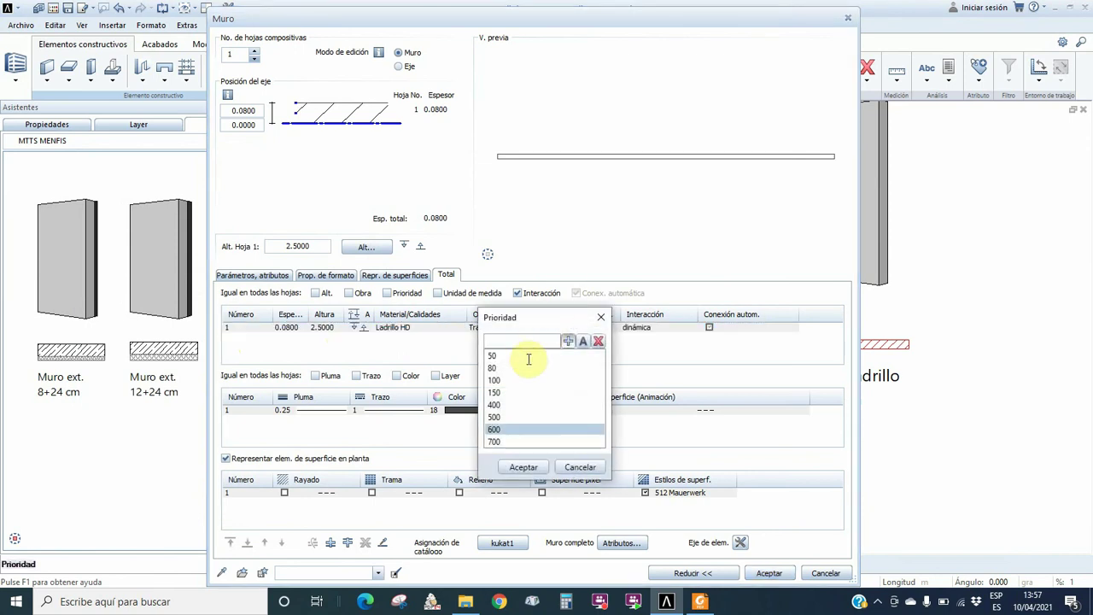
double_click(495, 407)
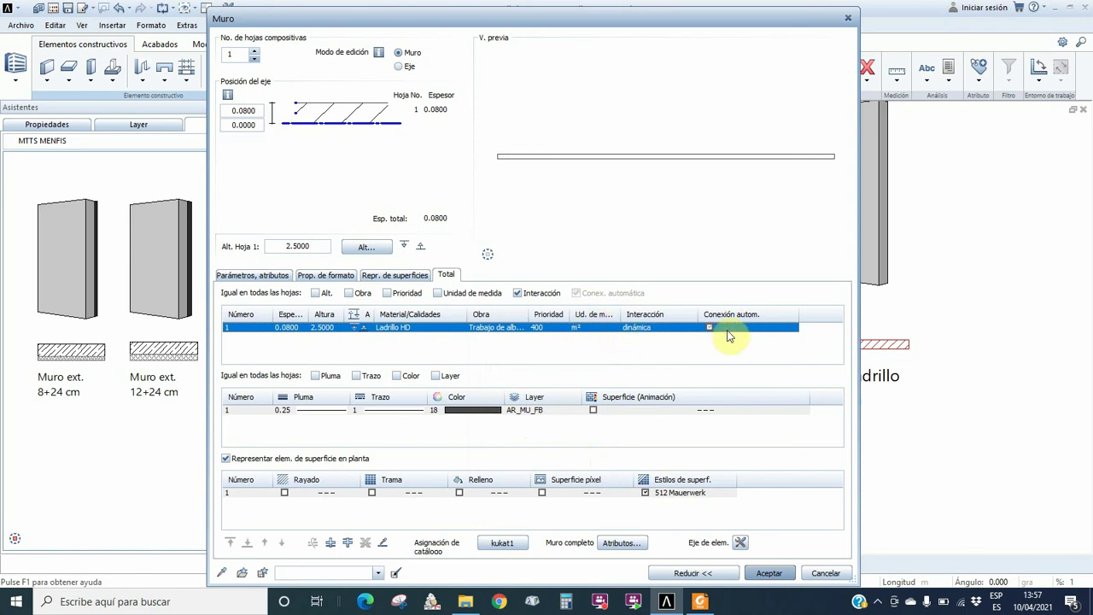
Set the brick wall layer's line color to 1 and its pen thickness to 0.35
click(463, 414)
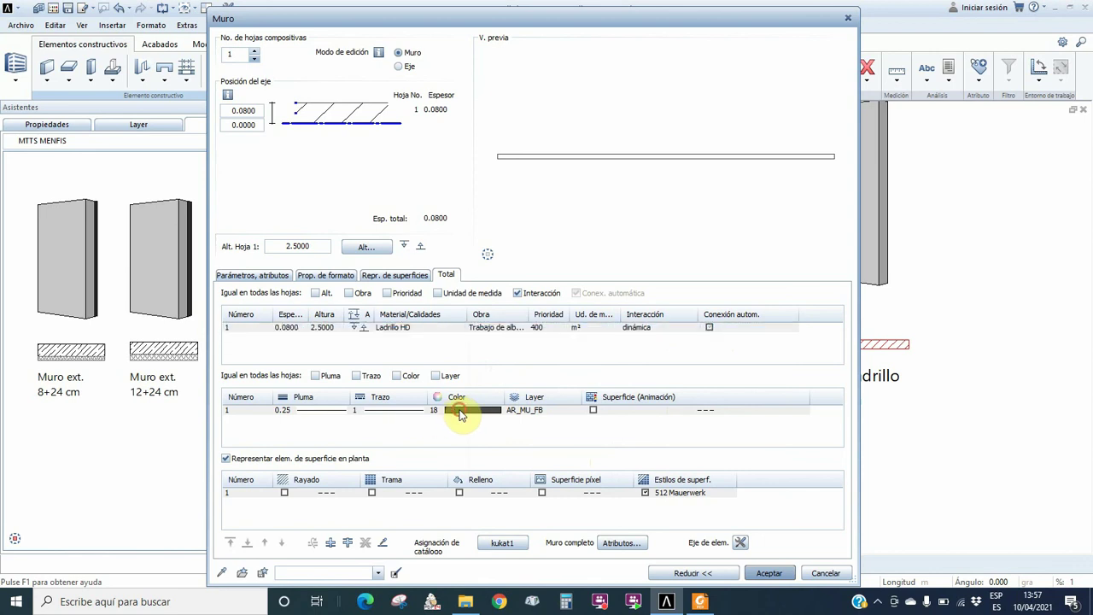
click(461, 416)
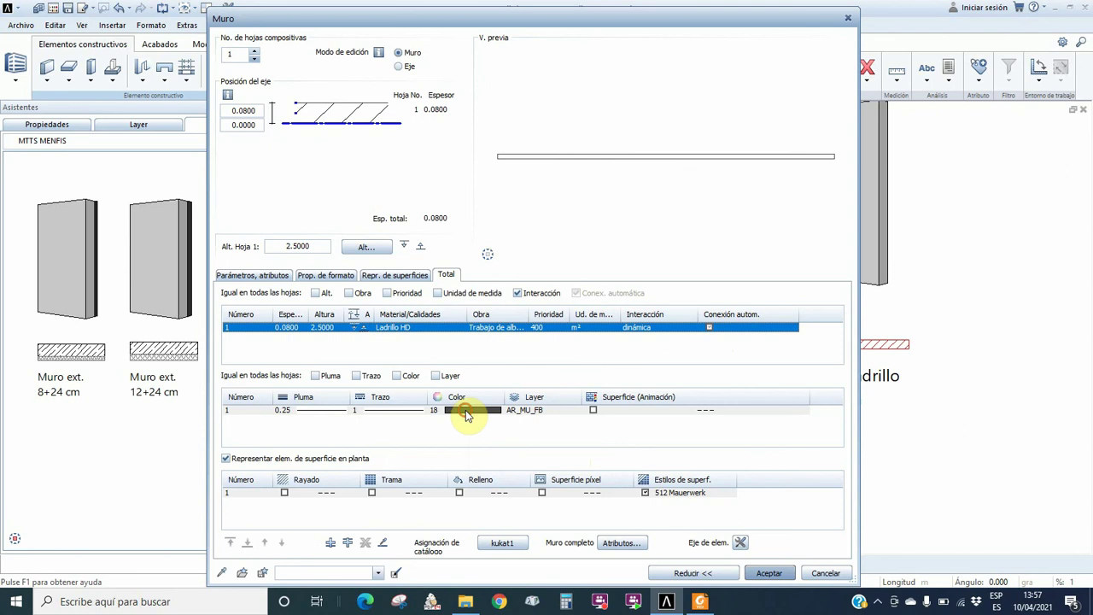
click(466, 414)
click(467, 414)
click(466, 414)
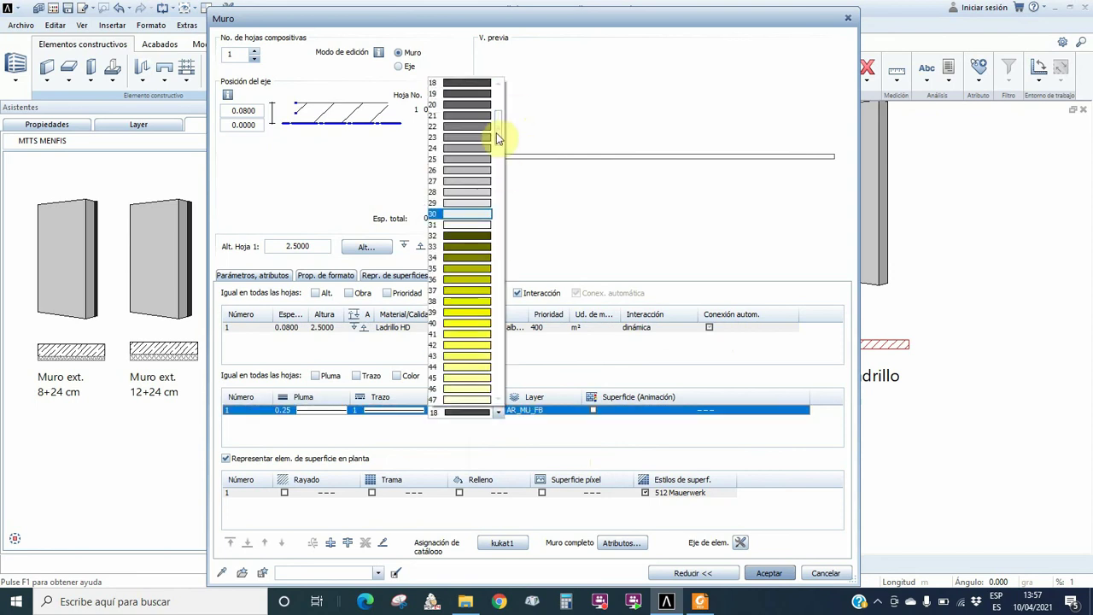
drag(497, 135, 500, 94)
click(466, 94)
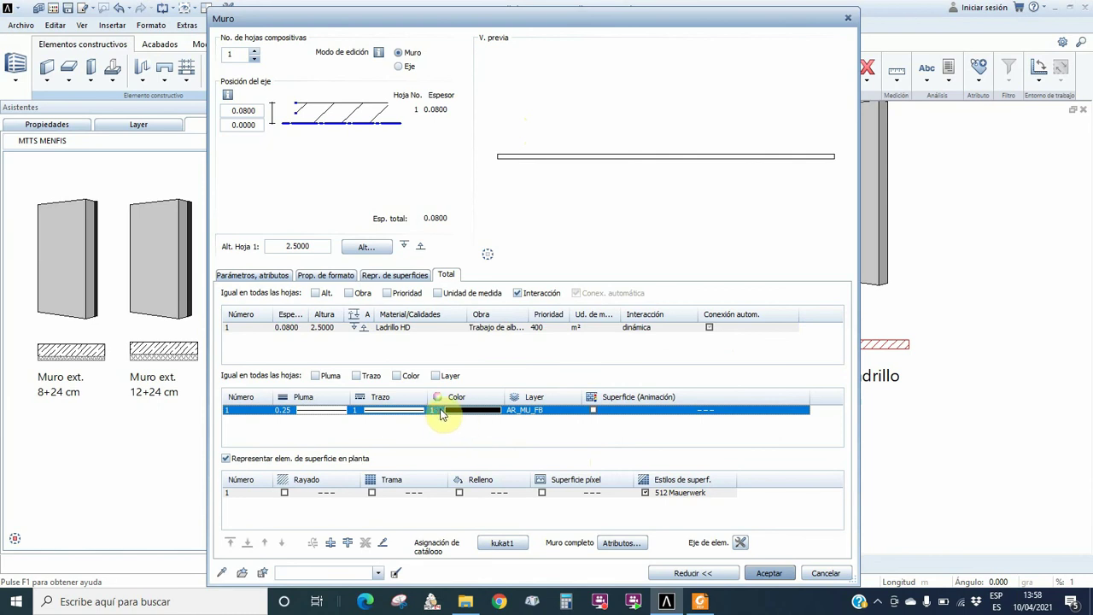
click(338, 416)
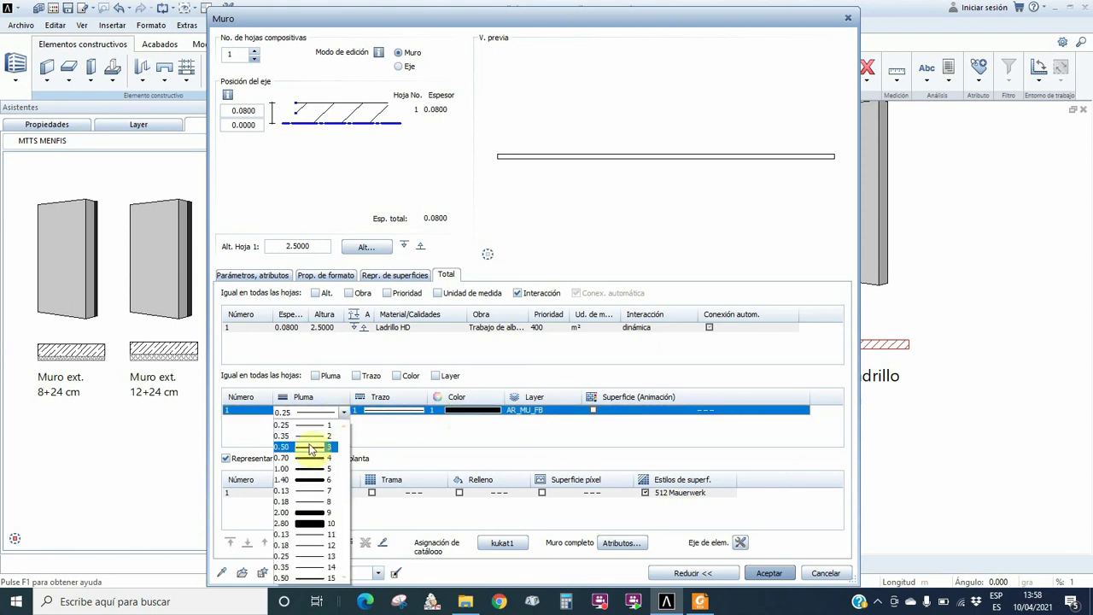
click(309, 436)
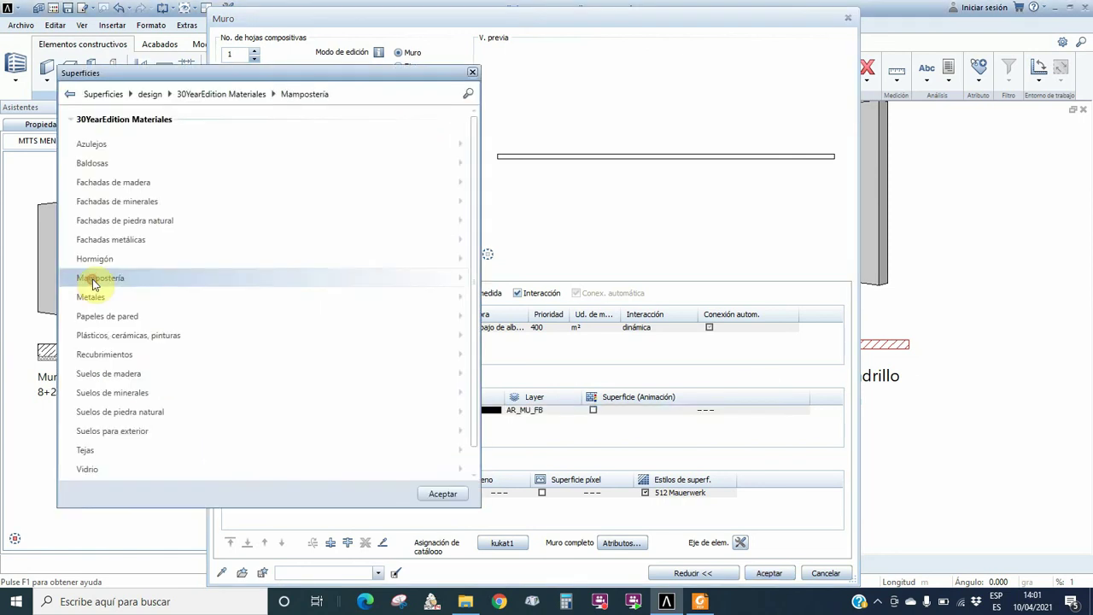
Assign the Wall_05.surf surface from the Mampostería materials to the brick wall and show its preview as Animación
click(86, 279)
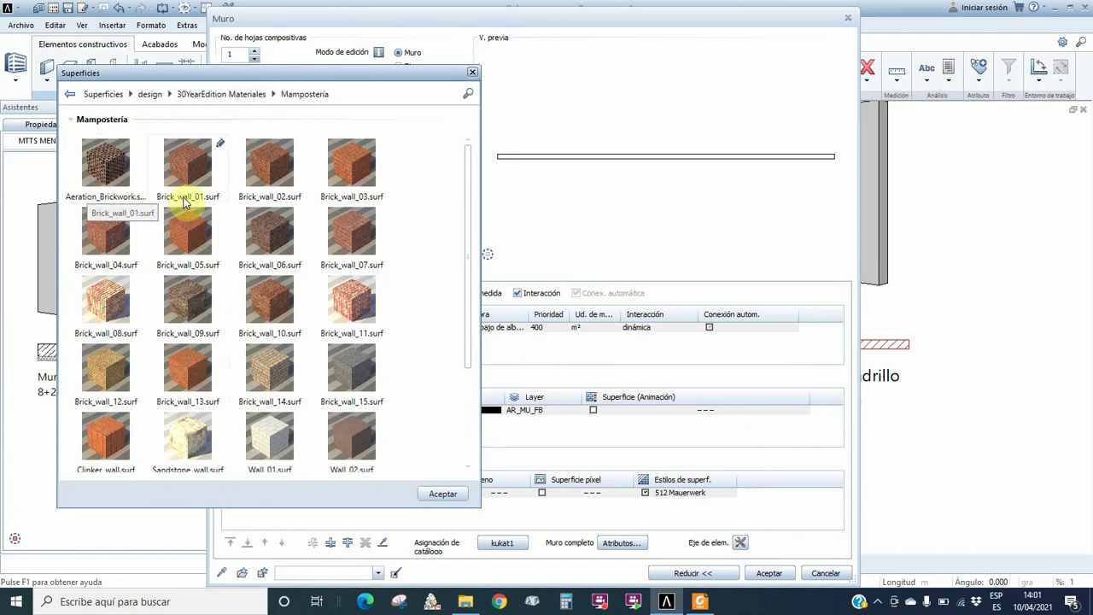
scroll(289, 416, down, 2)
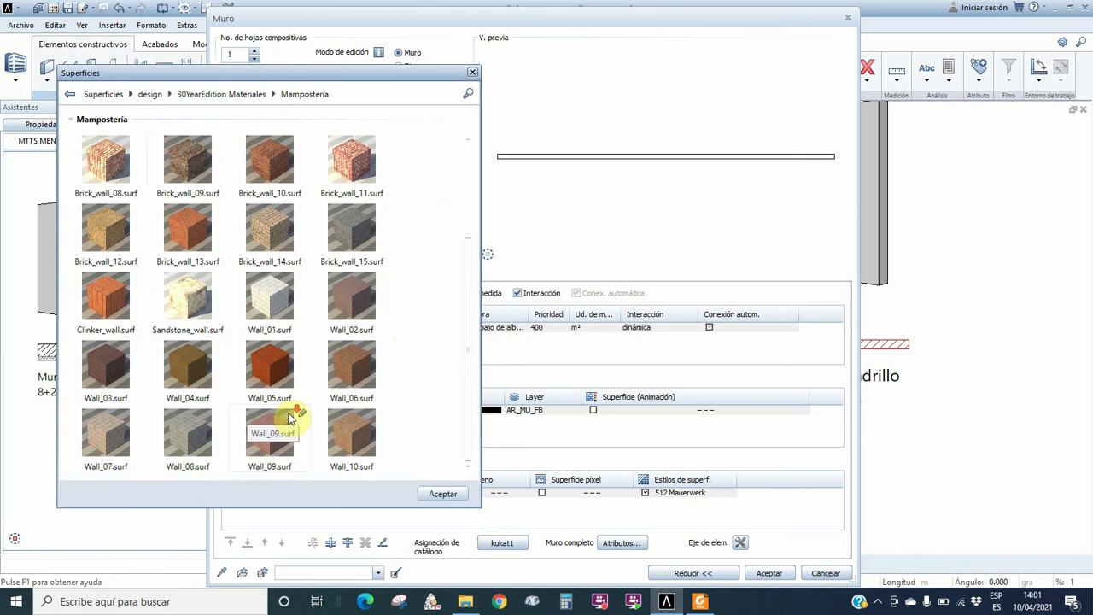
click(274, 367)
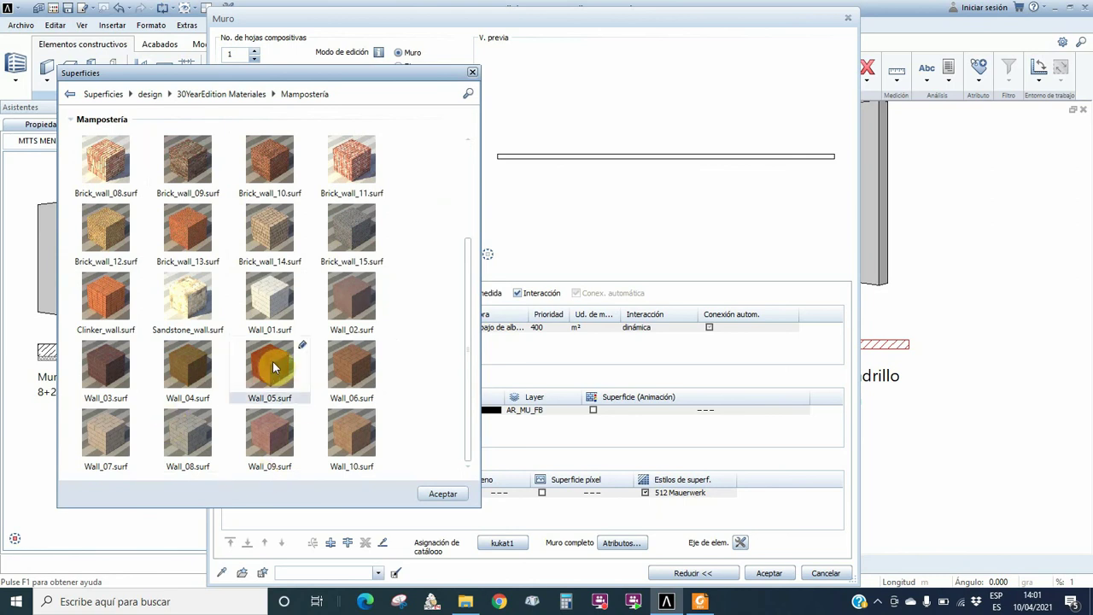
click(444, 495)
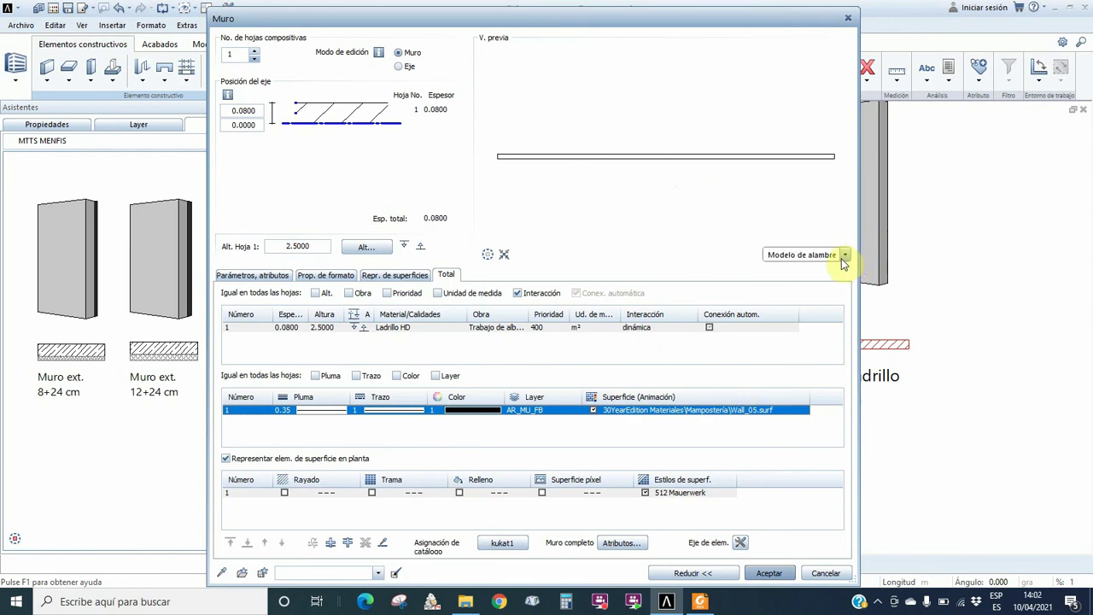
click(845, 256)
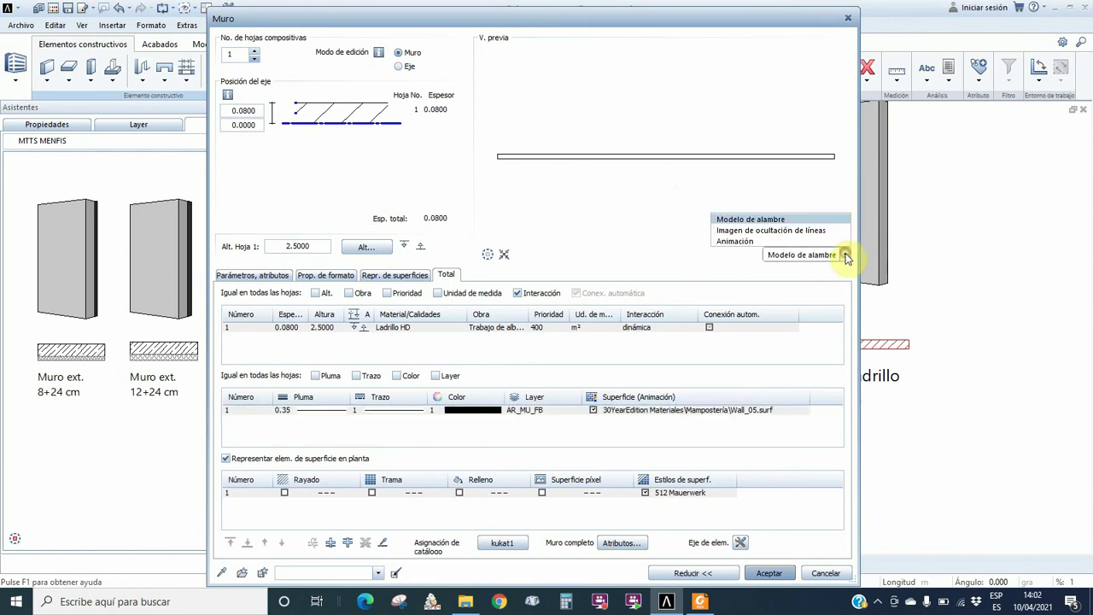
click(742, 242)
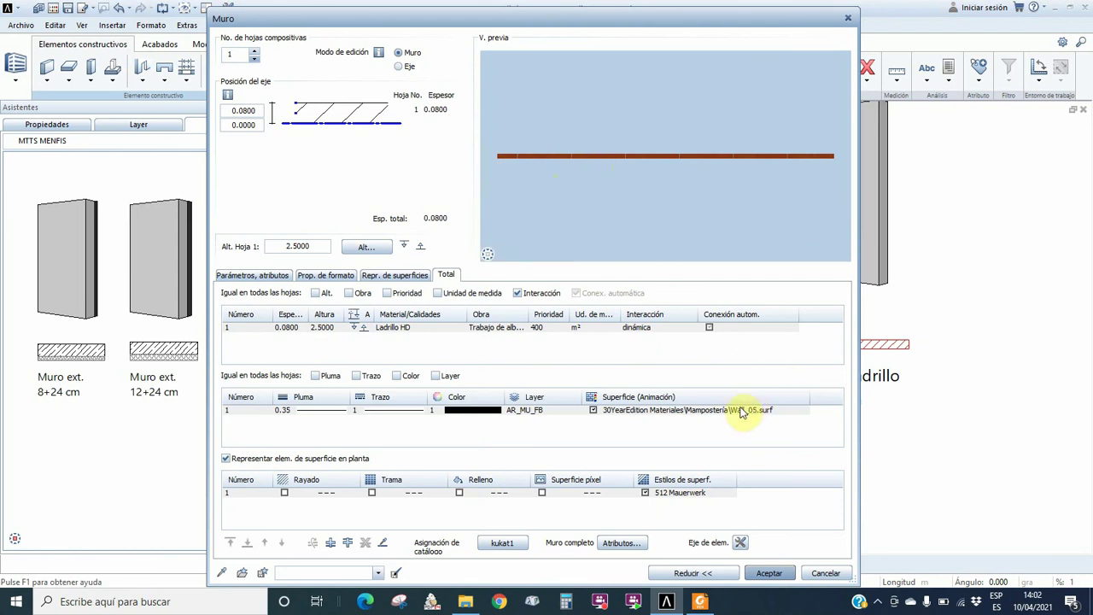
Set the brick wall's surface style in plan to 308 Tabique and apply the wall properties
click(371, 492)
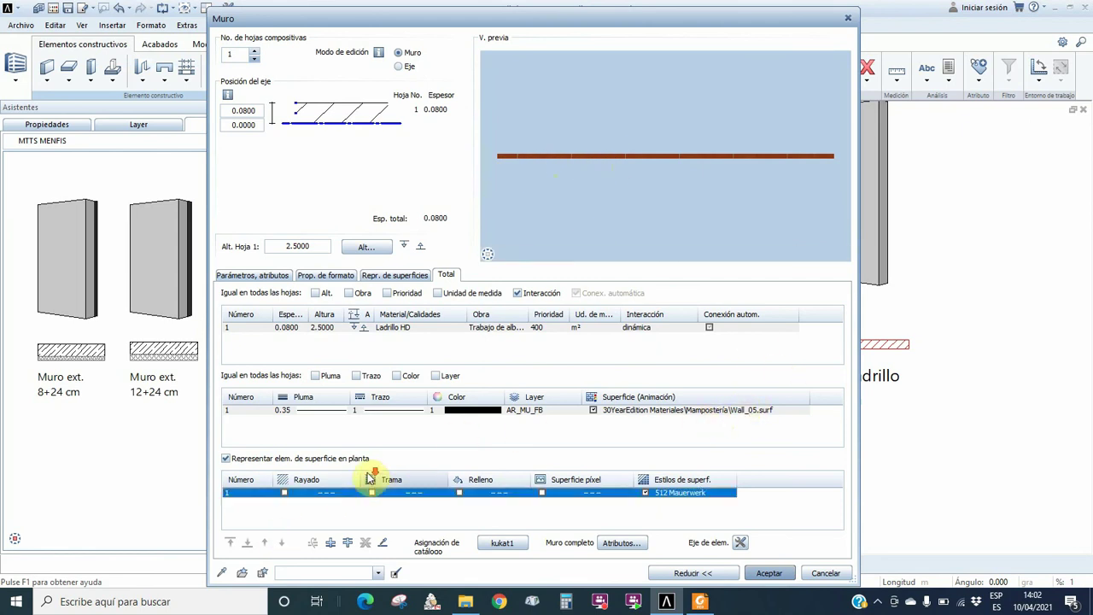
click(675, 495)
click(732, 493)
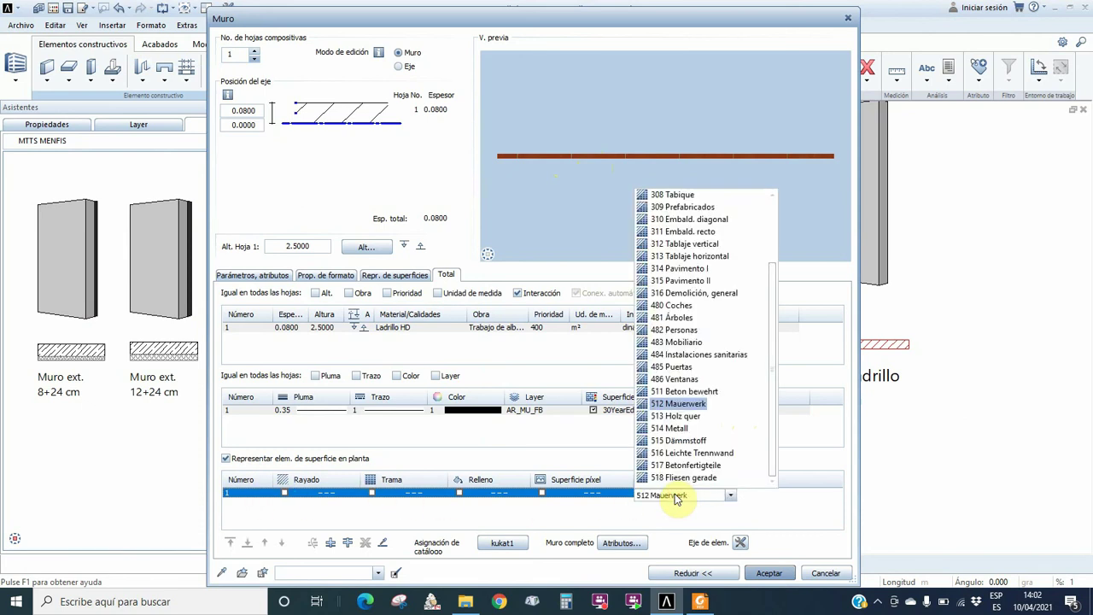
click(674, 500)
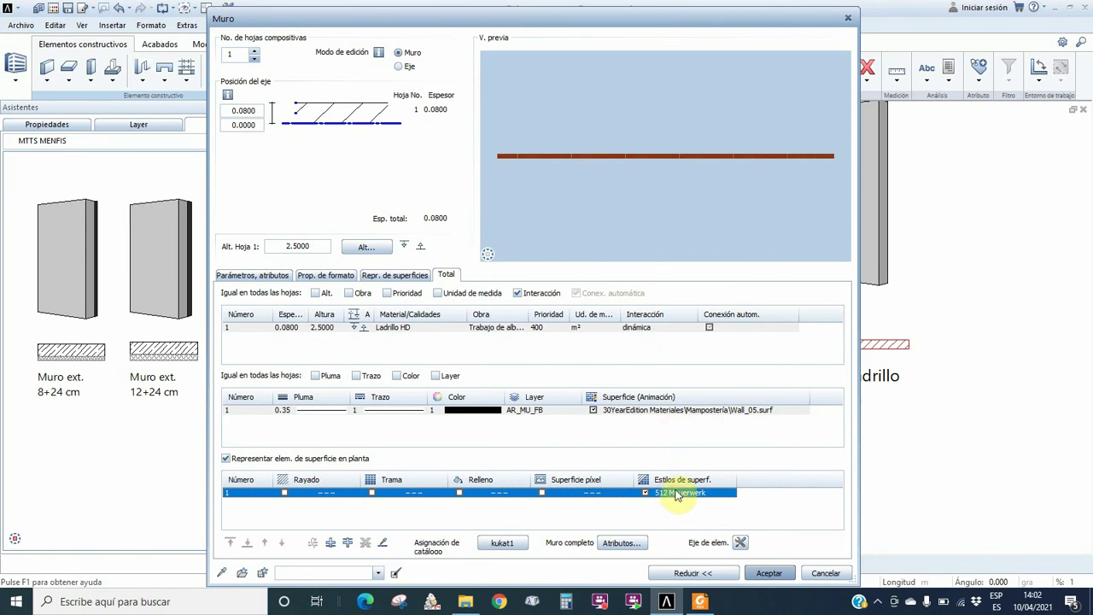
click(674, 495)
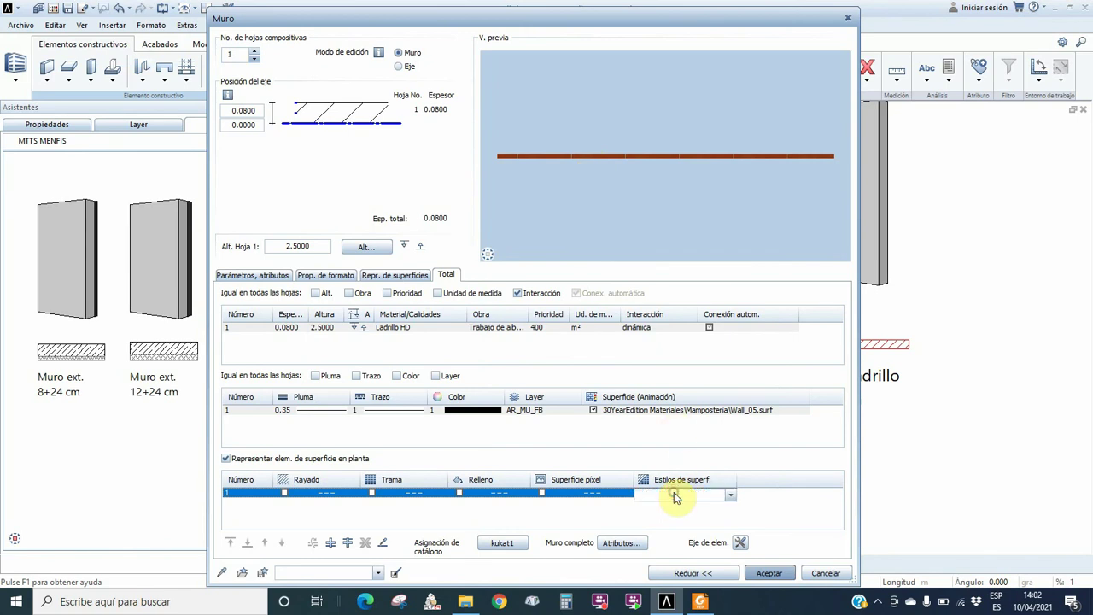
click(671, 495)
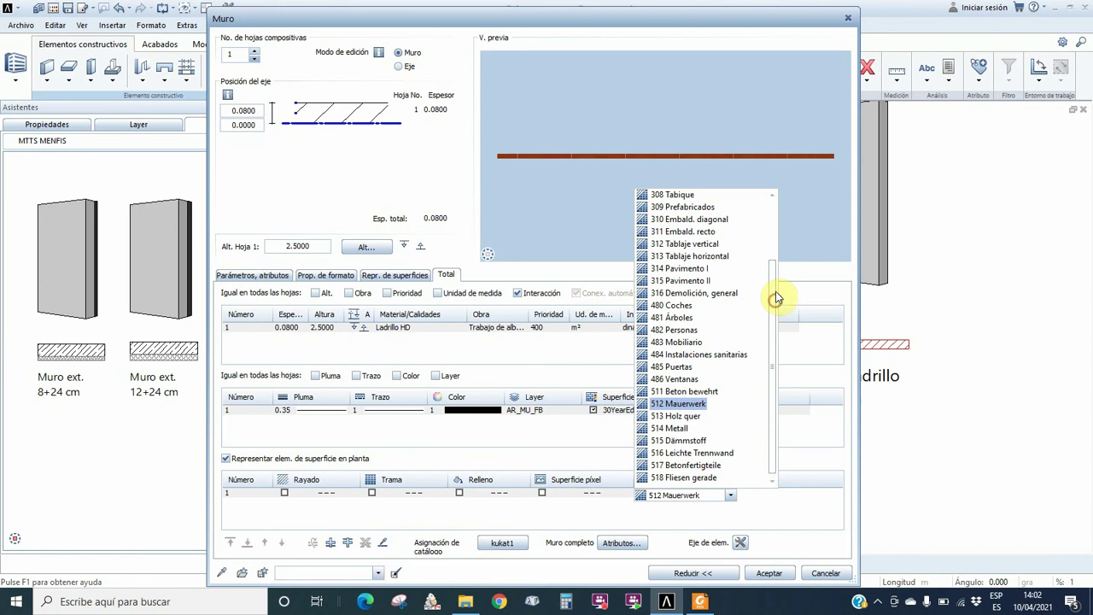
scroll(777, 291, up, 2)
click(671, 243)
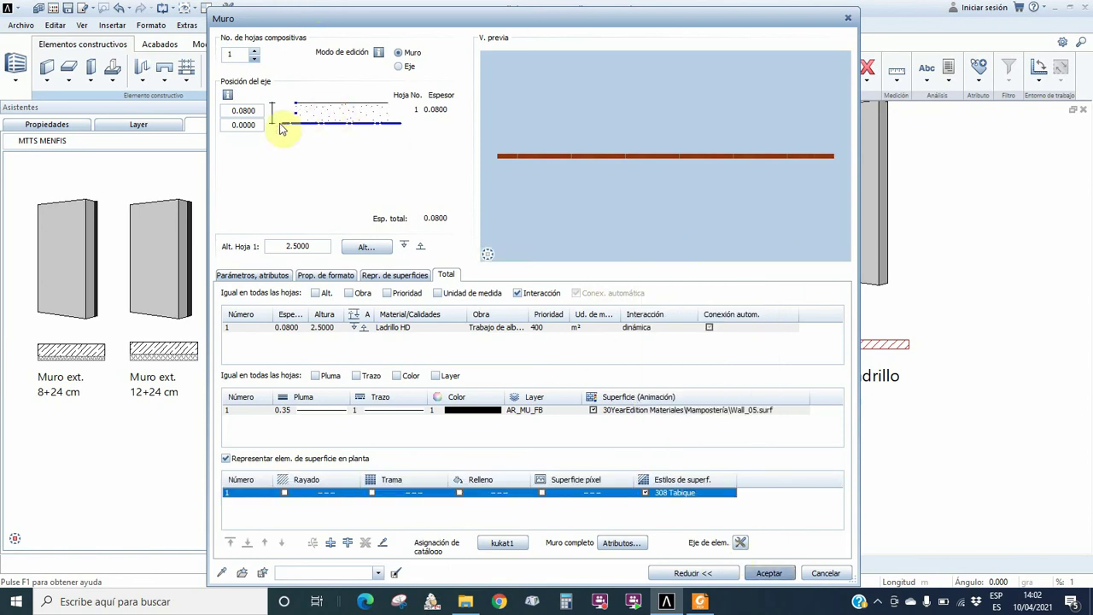
click(771, 574)
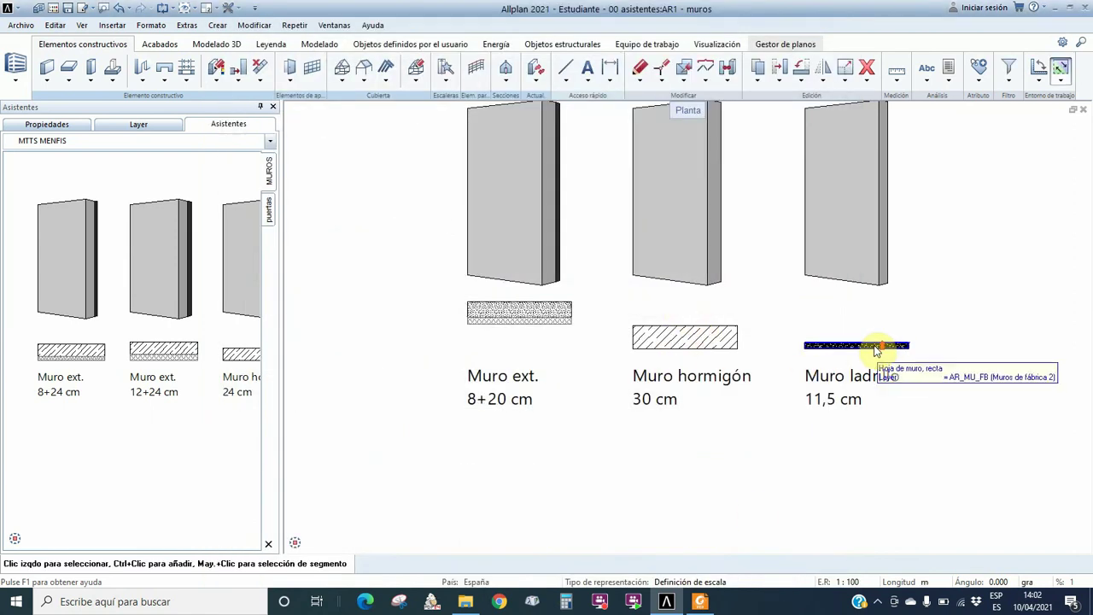
Change the thickness label under Muro ladrillo to 8 cm
scroll(874, 354, up, 4)
scroll(865, 354, down, 3)
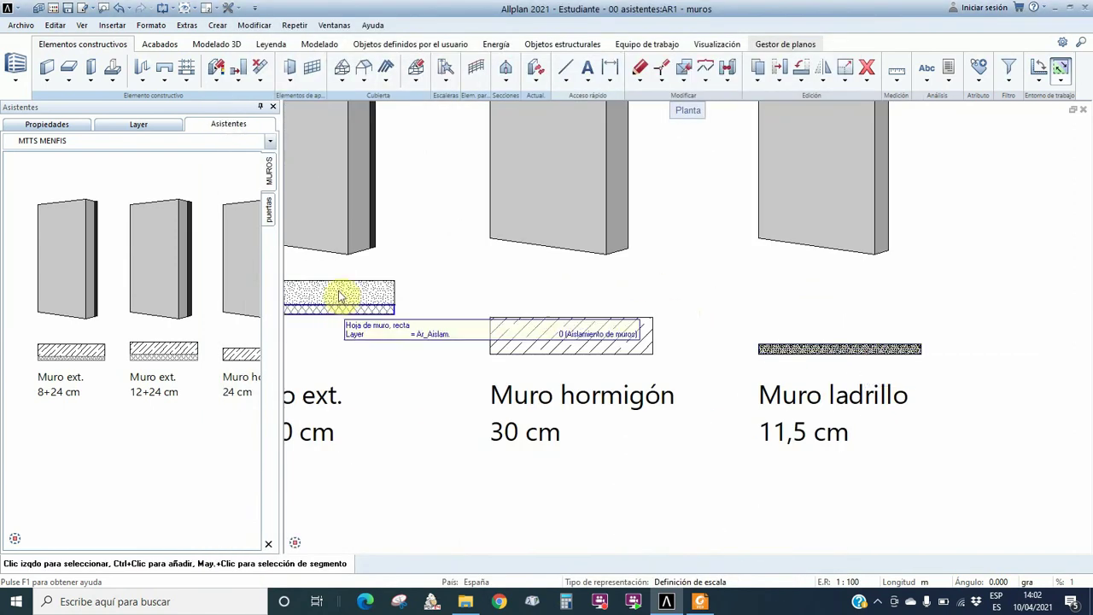
scroll(829, 354, down, 2)
scroll(794, 353, up, 4)
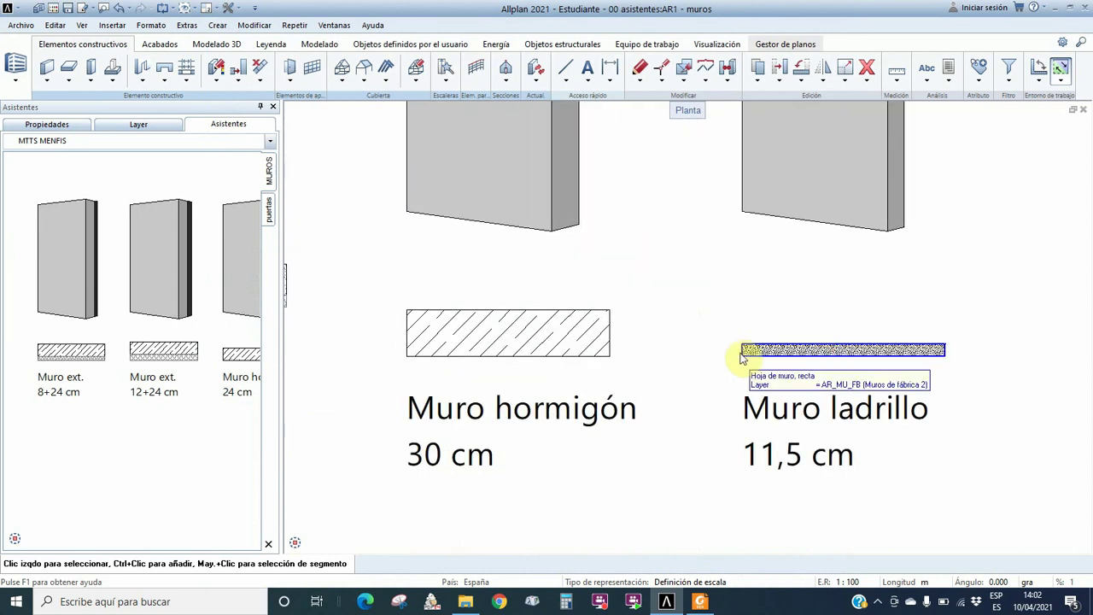
scroll(808, 352, down, 2)
scroll(808, 350, down, 2)
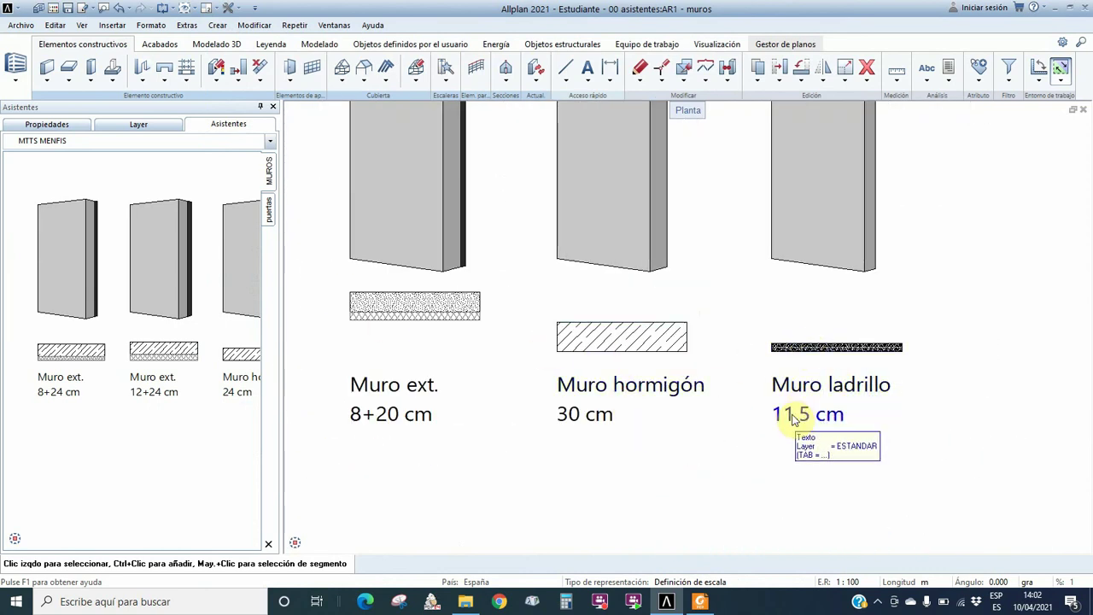
key(Escape)
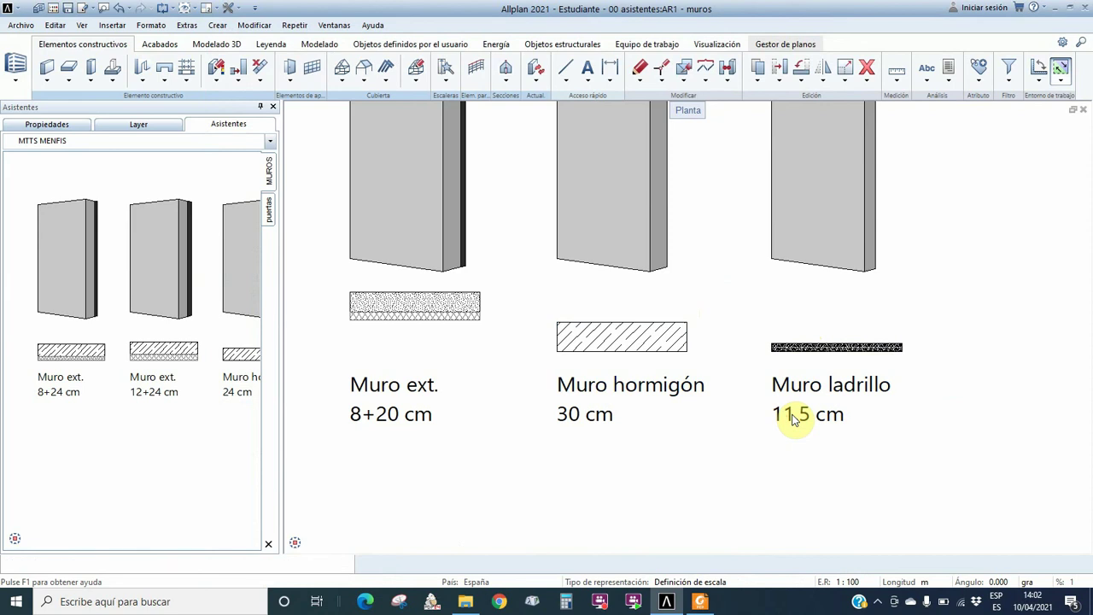
double_click(793, 418)
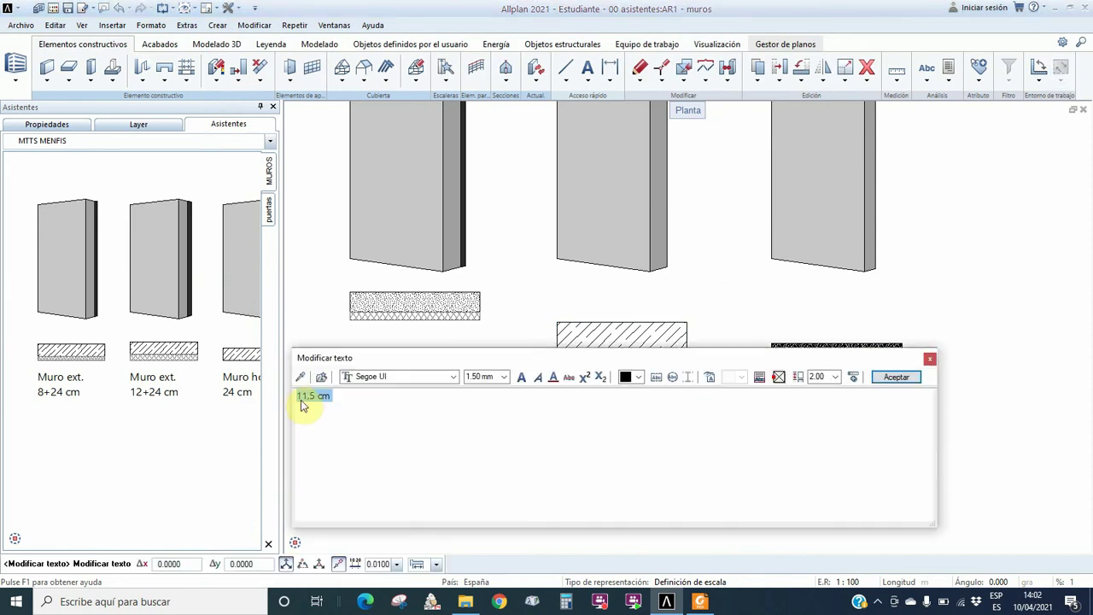
click(301, 403)
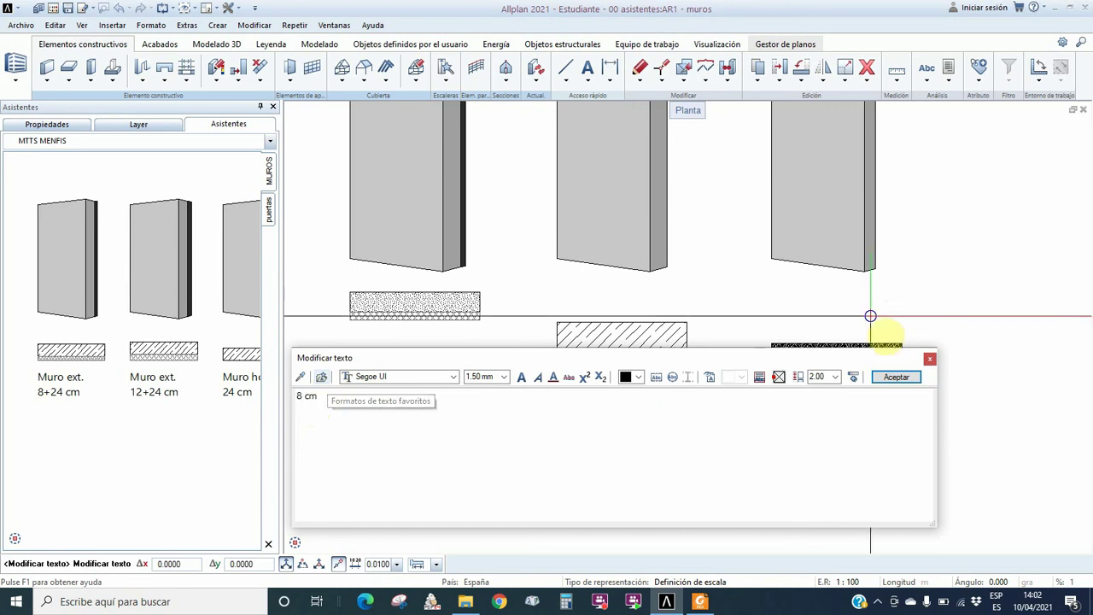
click(897, 378)
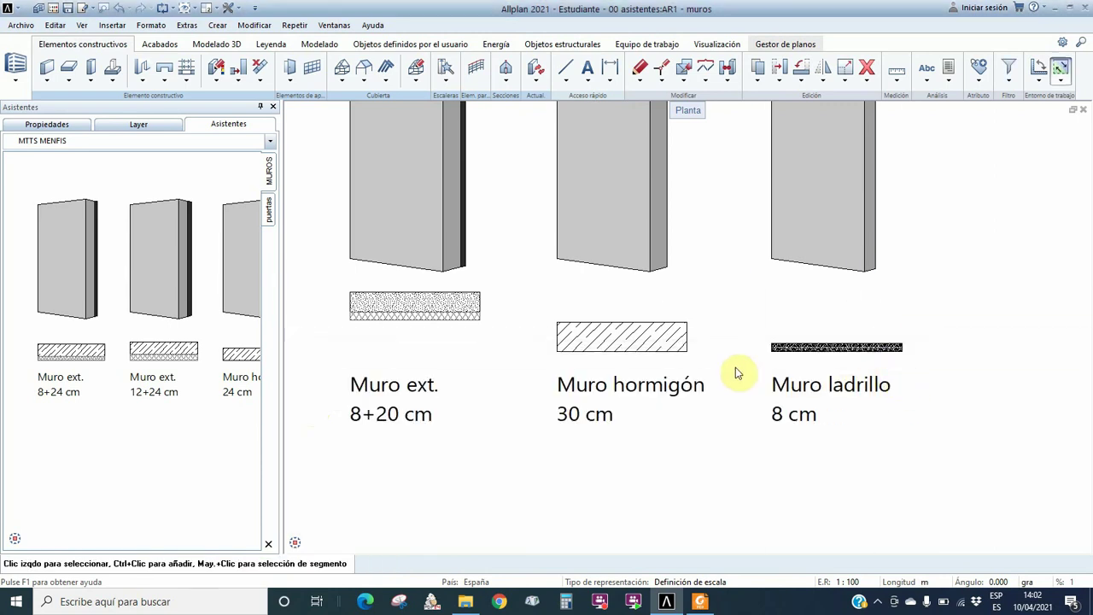
Move the Muro ext. wall plan straight down to line up with the Muro hormigón wall
scroll(732, 379, down, 5)
scroll(786, 374, up, 2)
scroll(766, 374, up, 1)
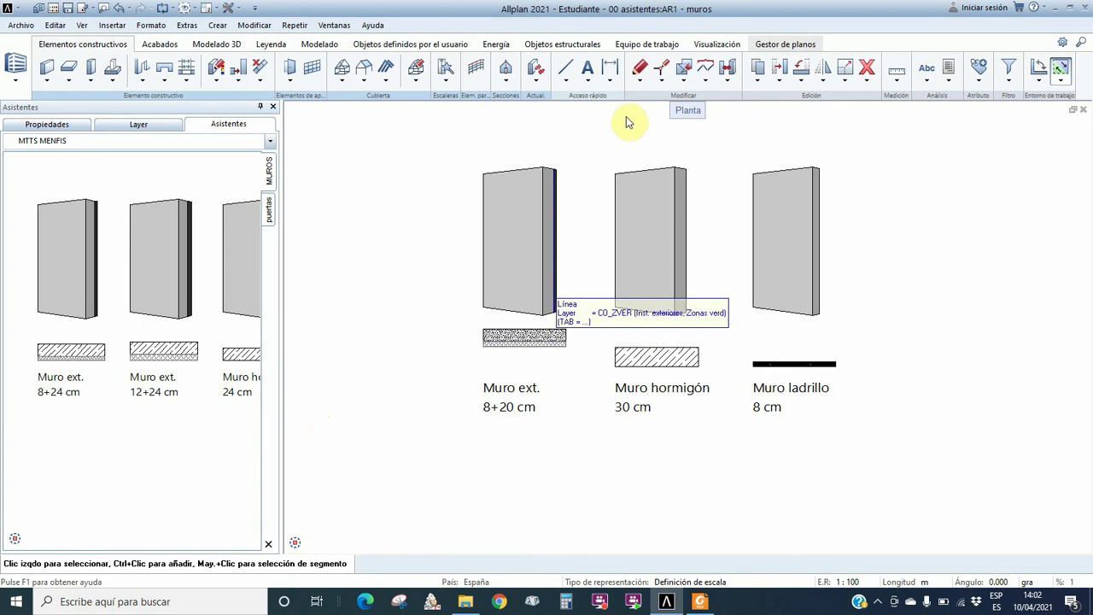
click(781, 70)
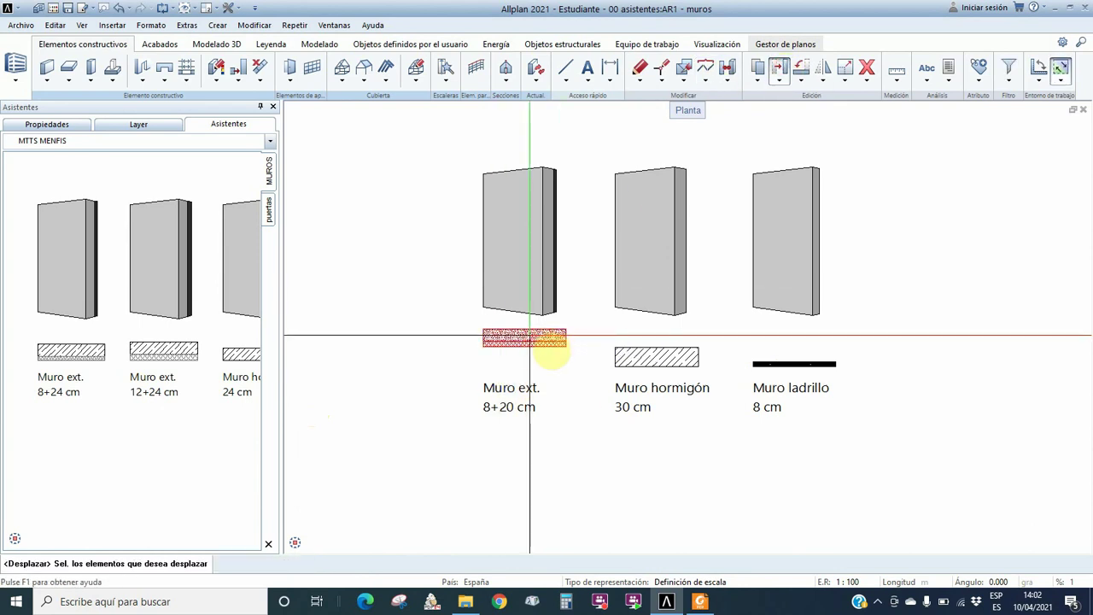
click(530, 336)
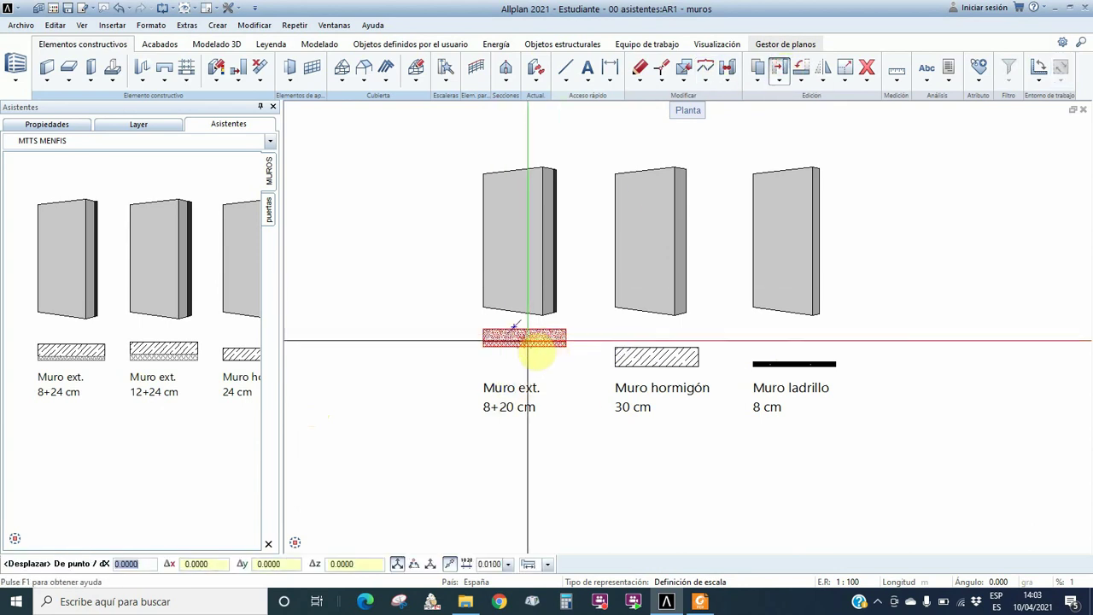
click(524, 332)
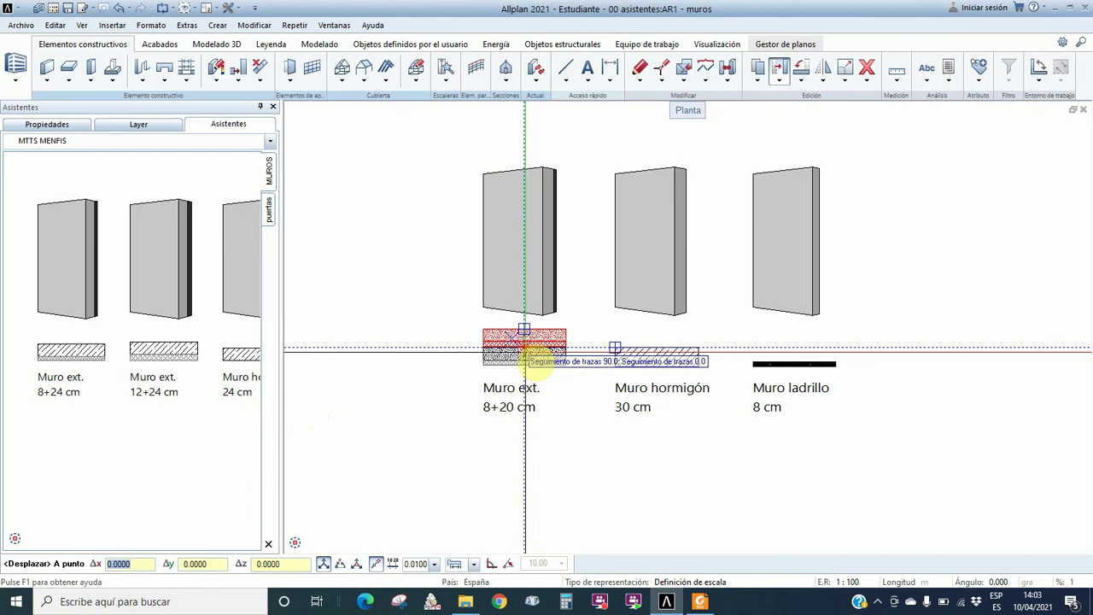
click(525, 352)
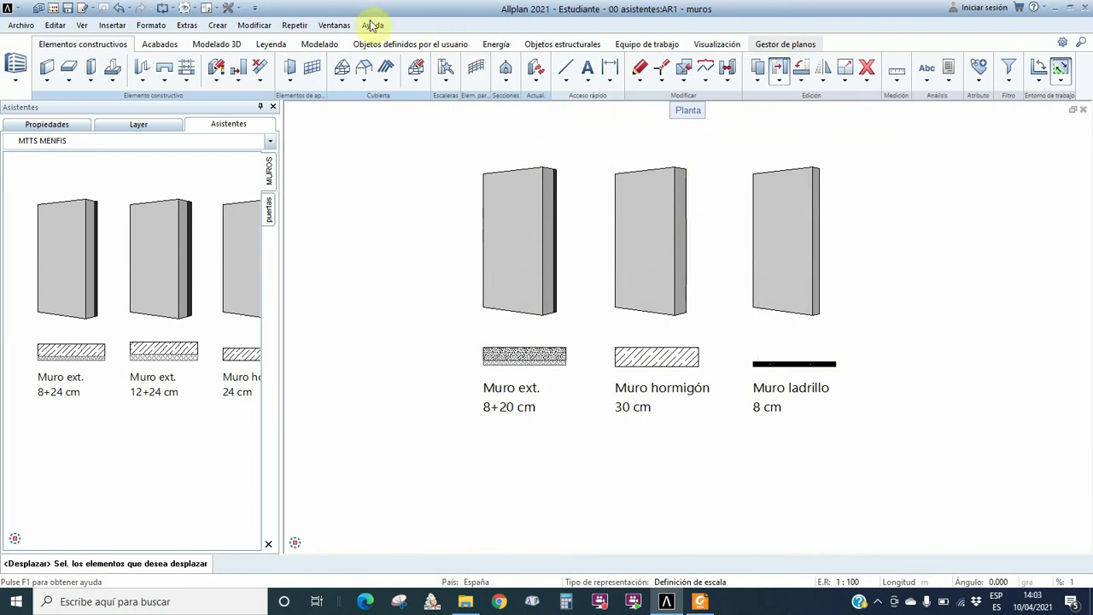
Arrange the drawing views in the 2 + 1 window layout
click(329, 27)
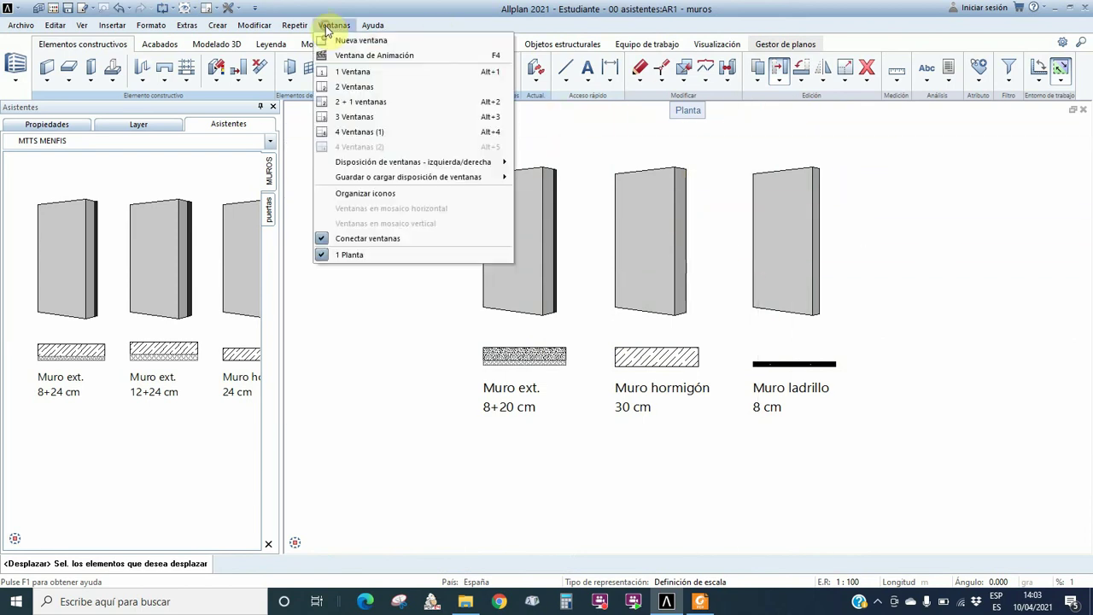
click(359, 102)
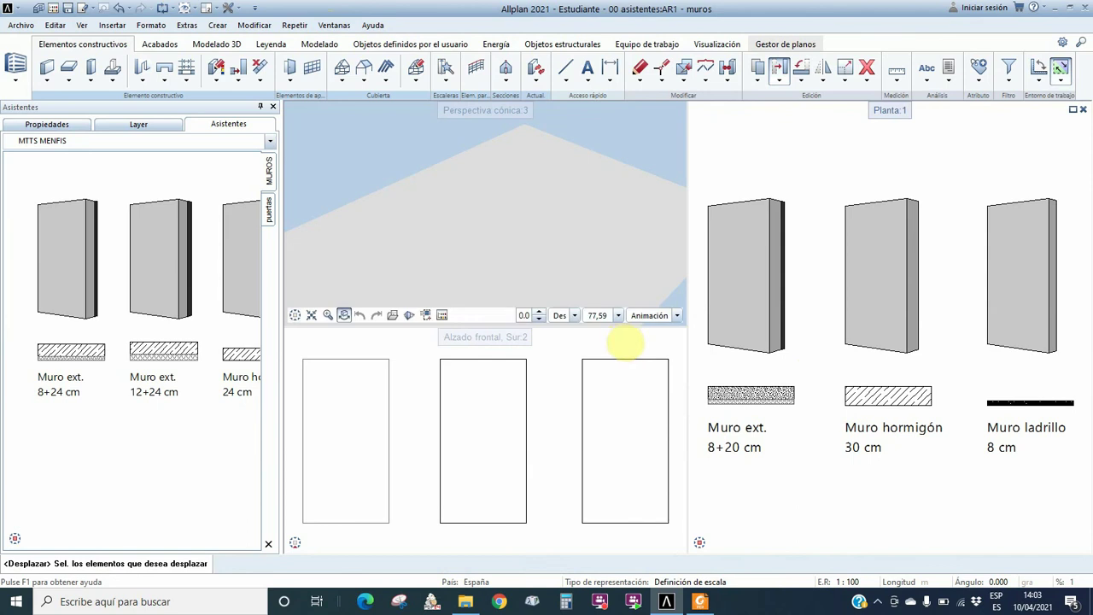
Display the front elevation view with the Animación view type
shift+middle_drag(554, 262, 504, 252)
scroll(474, 254, up, 3)
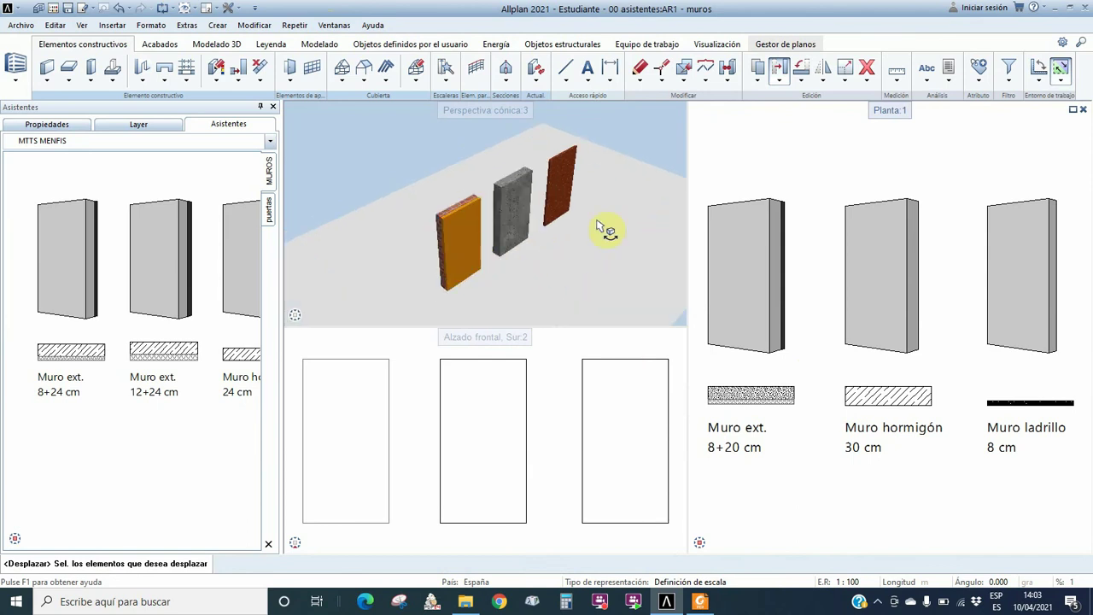
scroll(549, 227, up, 2)
mouse_move(603, 323)
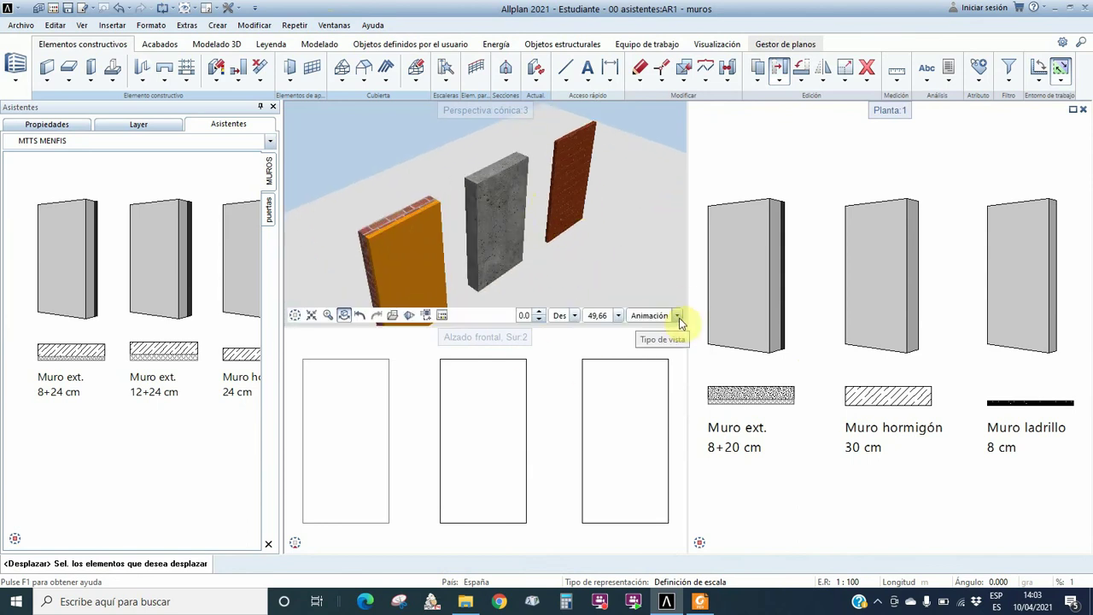
scroll(427, 452, down, 2)
mouse_move(483, 531)
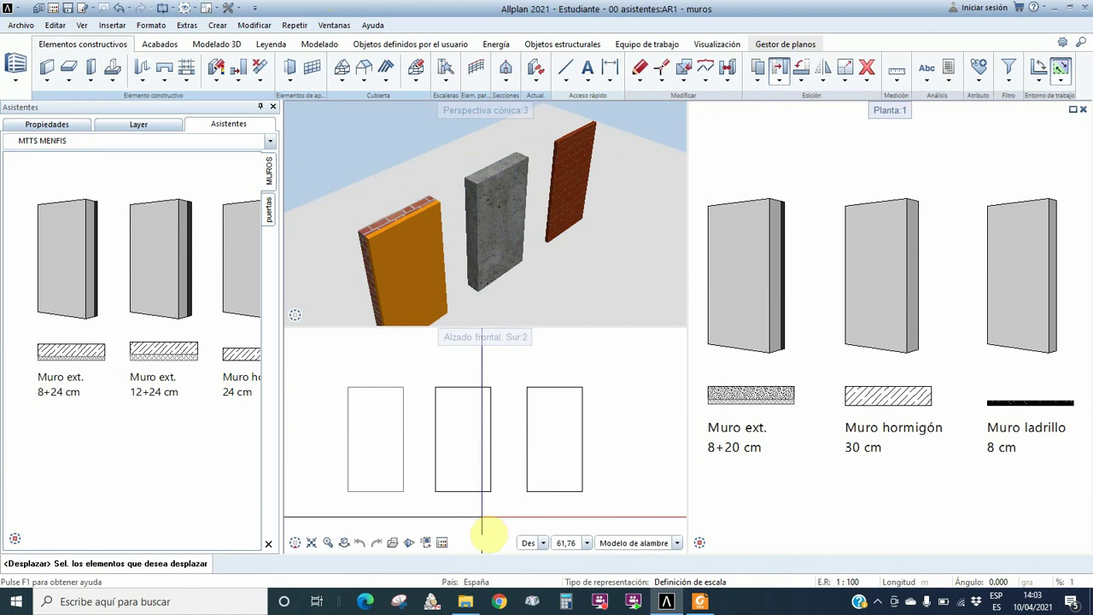
click(677, 544)
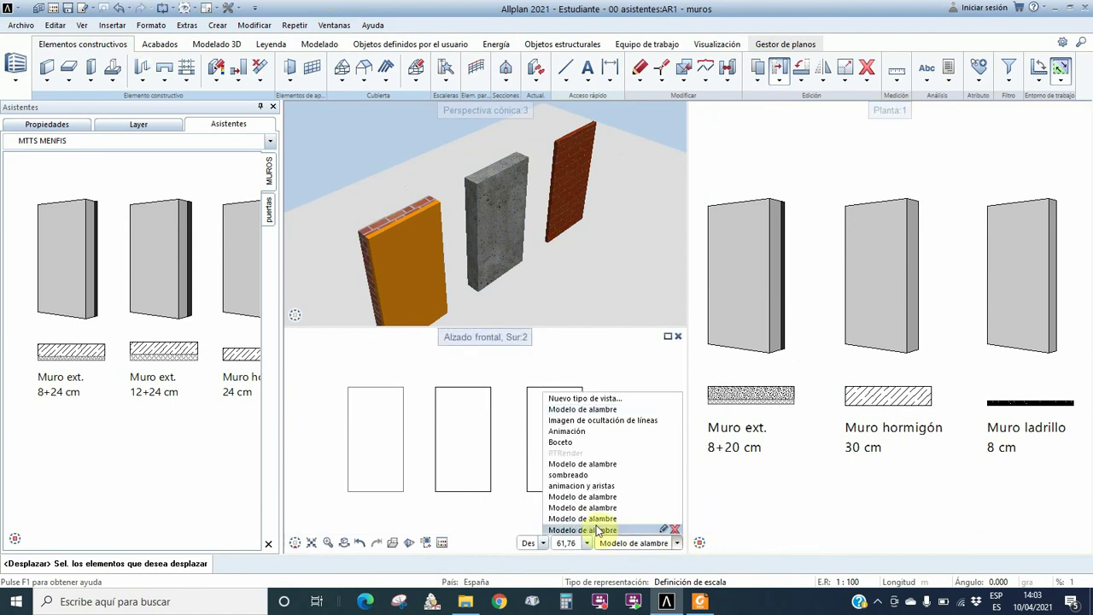
click(586, 431)
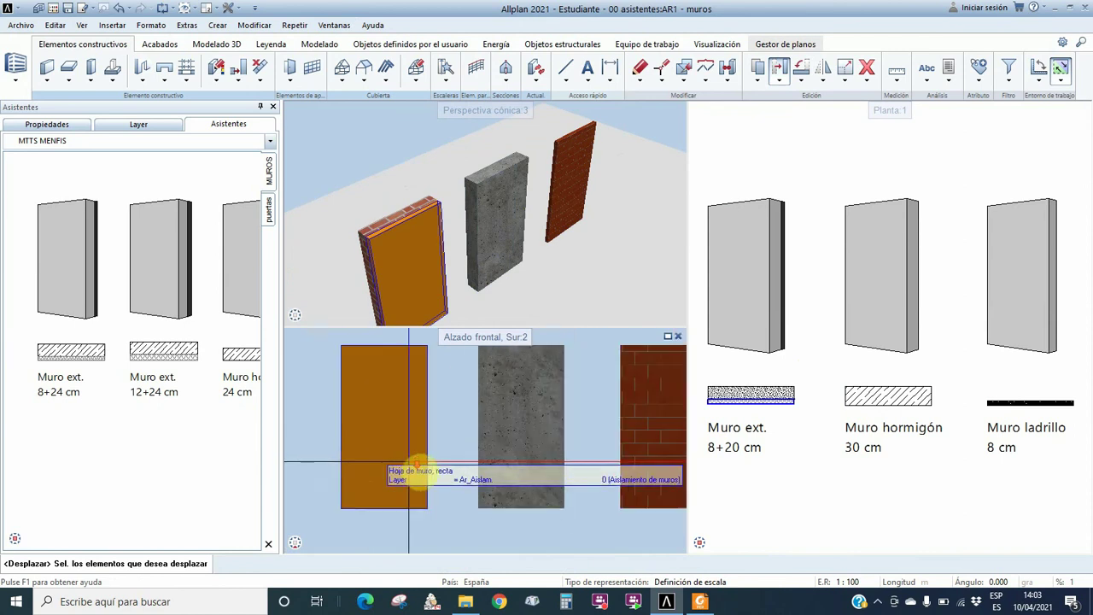
Enlarge the perspective view and examine the surfaces of the three walls in elevation and perspective
scroll(604, 475, down, 2)
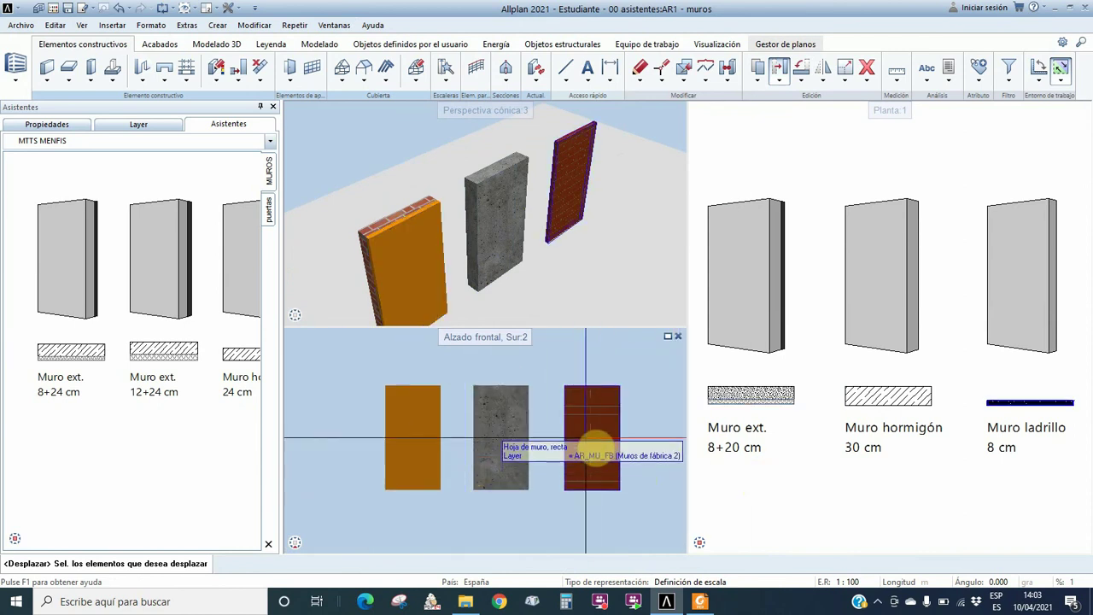
scroll(581, 448, up, 2)
scroll(649, 436, down, 1)
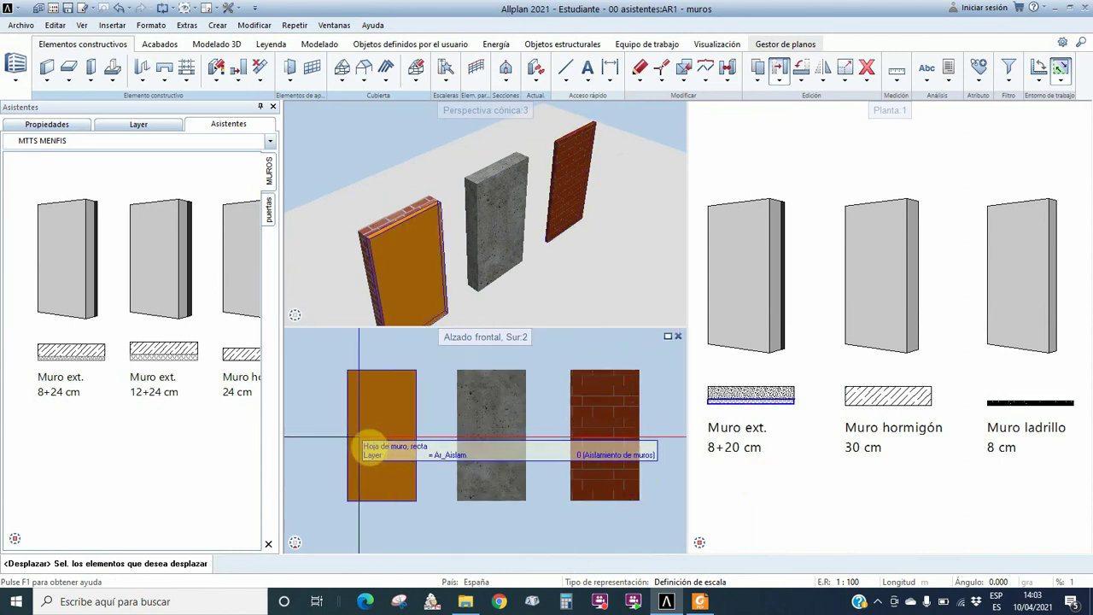
scroll(376, 443, up, 3)
scroll(389, 440, down, 3)
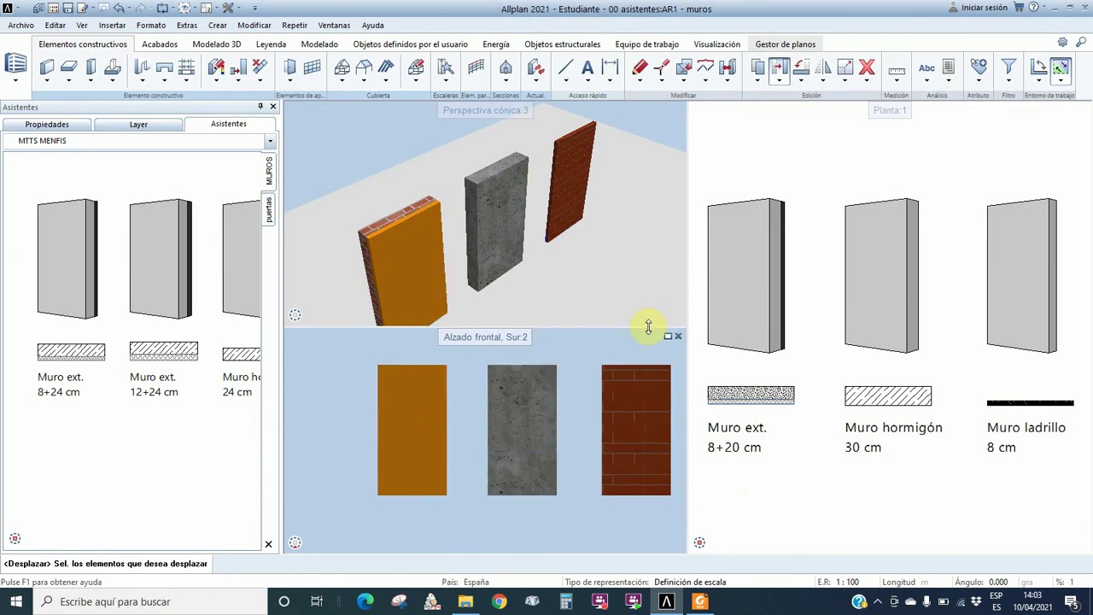
drag(649, 327, 634, 481)
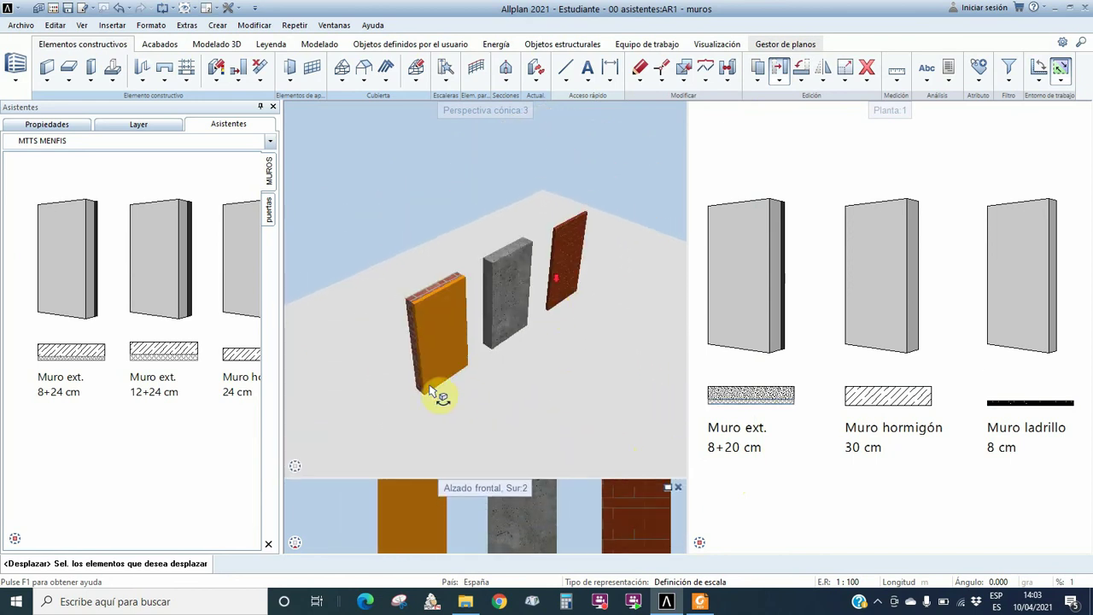
scroll(431, 393, up, 4)
middle_drag(530, 338, 419, 319)
scroll(418, 320, down, 3)
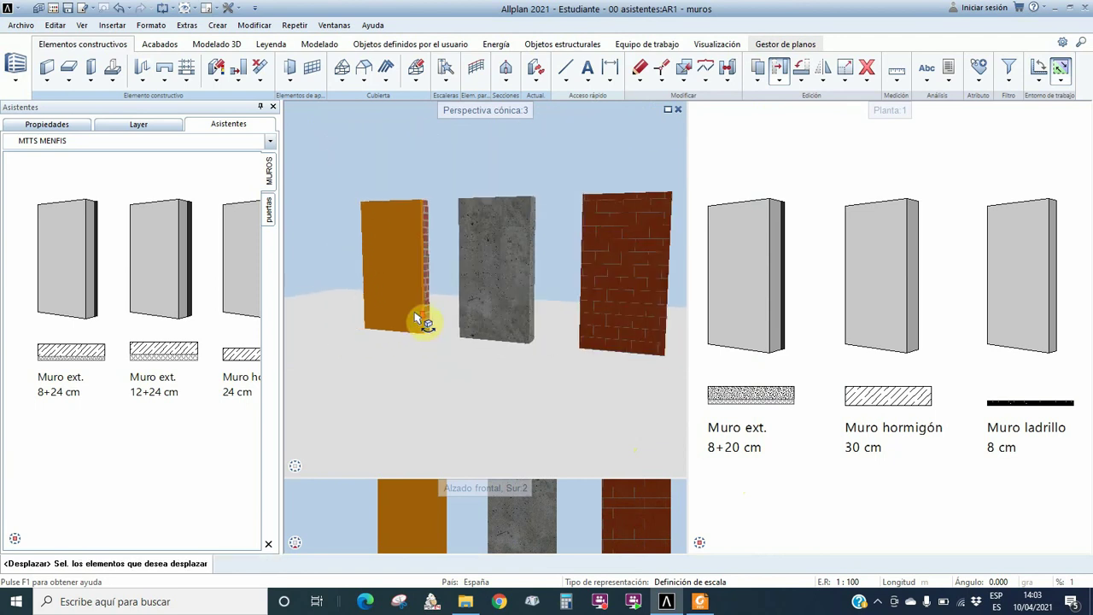
scroll(671, 318, up, 2)
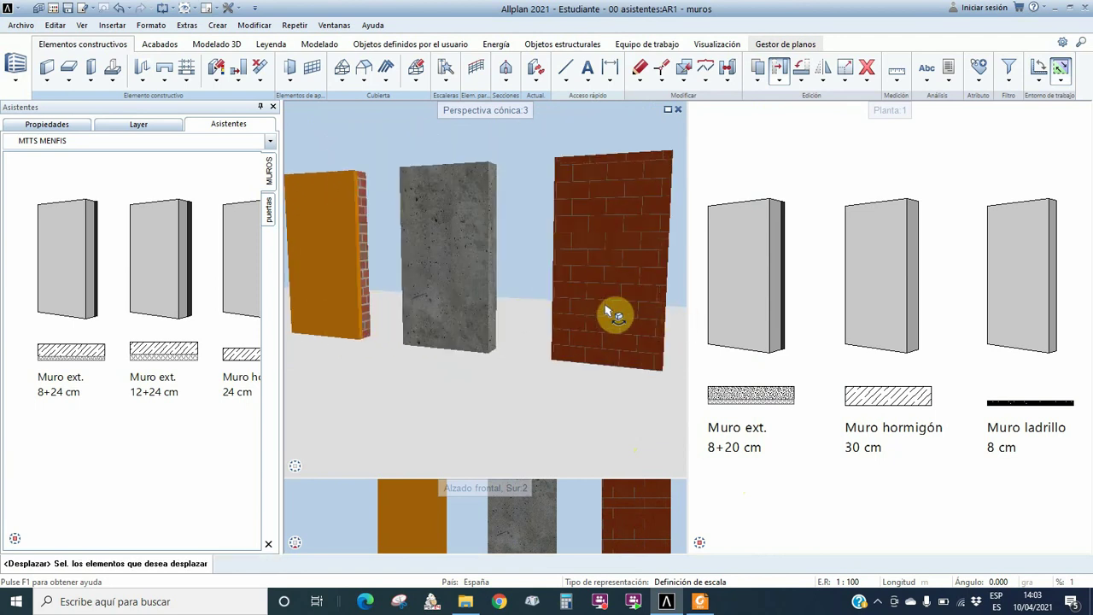
mouse_move(504, 313)
middle_down()
mouse_move(547, 311)
mouse_move(517, 310)
middle_up()
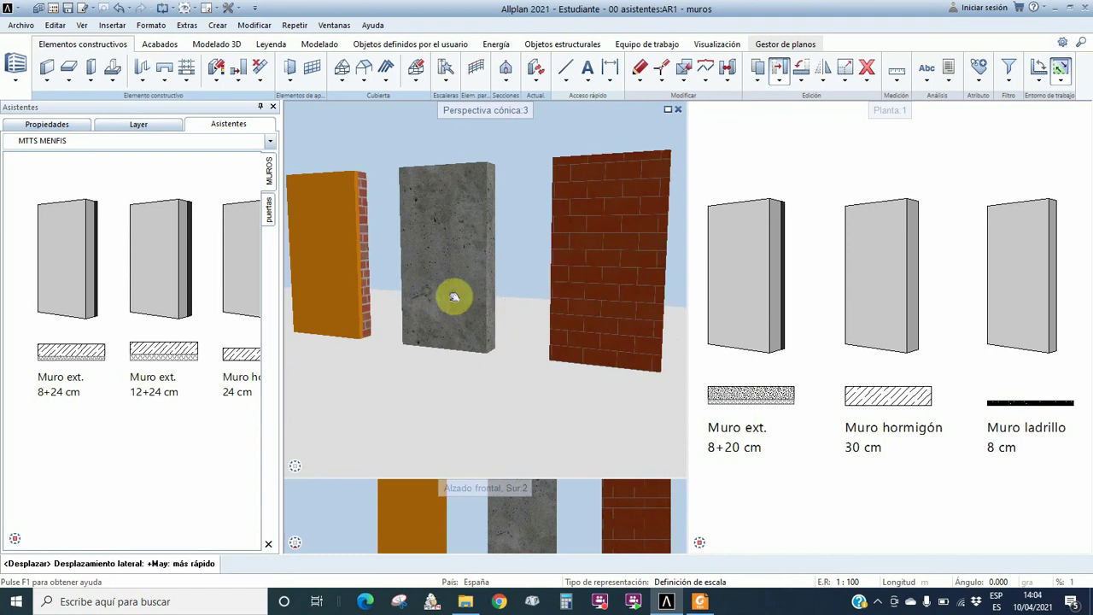
ctrl+middle_drag(452, 295, 502, 275)
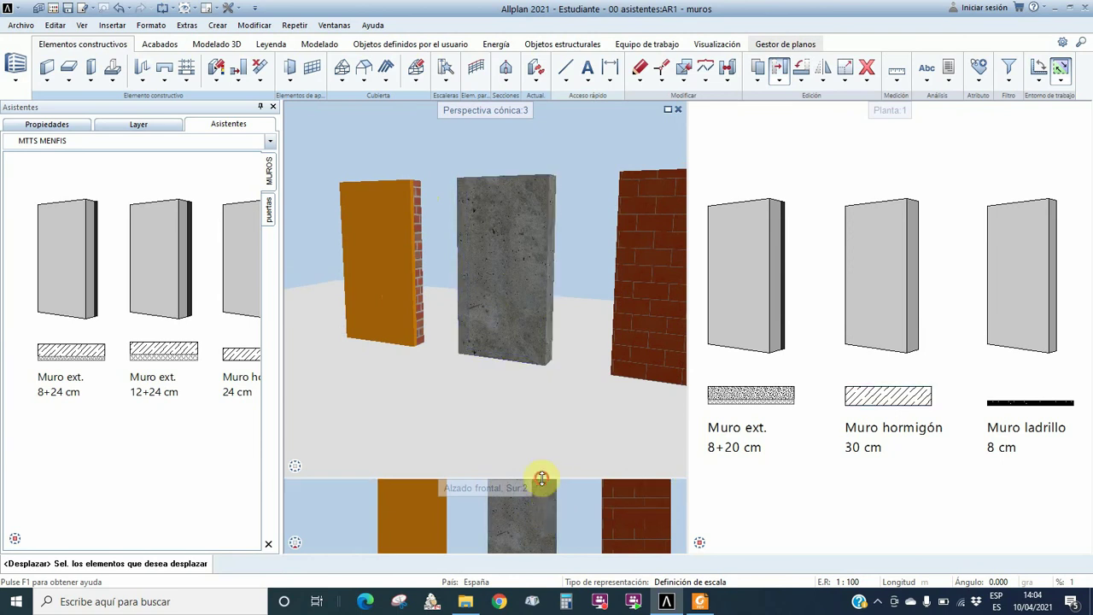
Enlarge the front elevation view again and compare the wall textures in elevation with those in perspective
drag(542, 478, 542, 366)
scroll(546, 515, down, 3)
scroll(550, 502, up, 3)
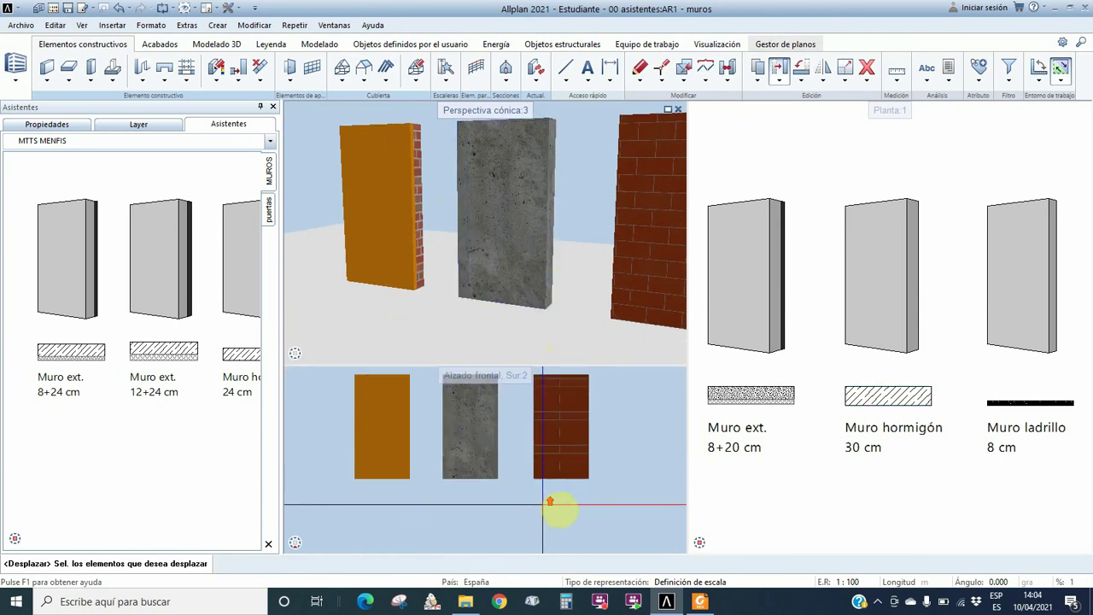
scroll(564, 491, down, 3)
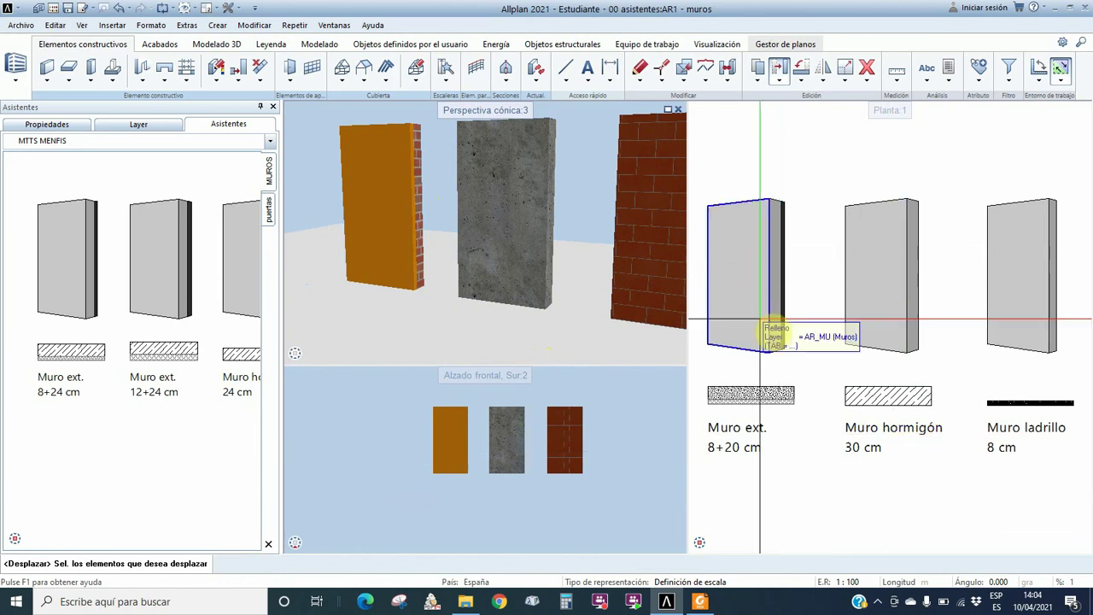
scroll(554, 452, up, 3)
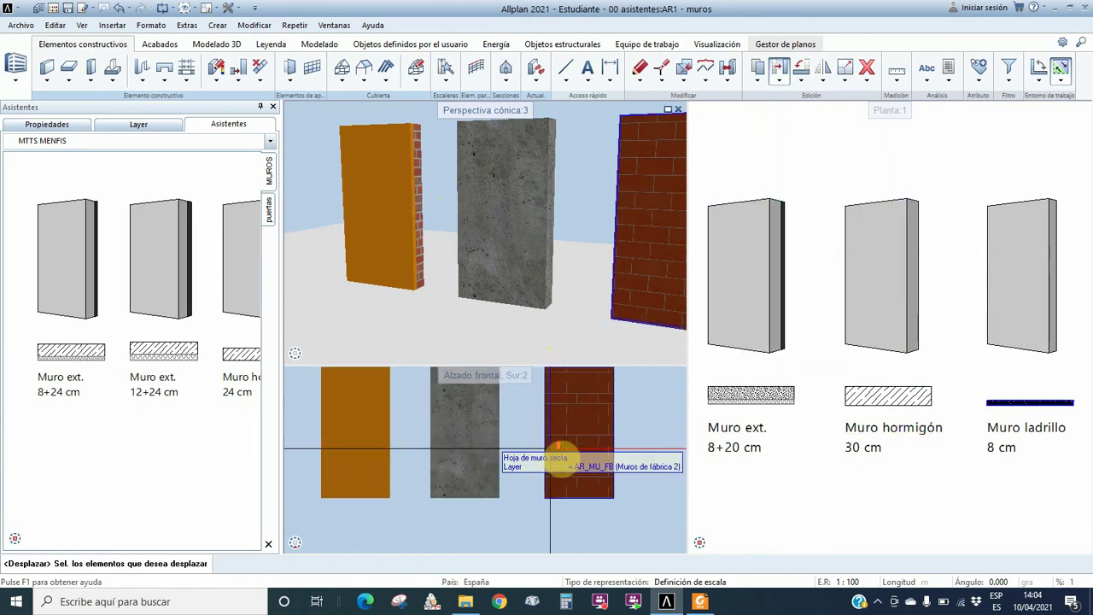
scroll(610, 456, up, 3)
scroll(623, 447, down, 5)
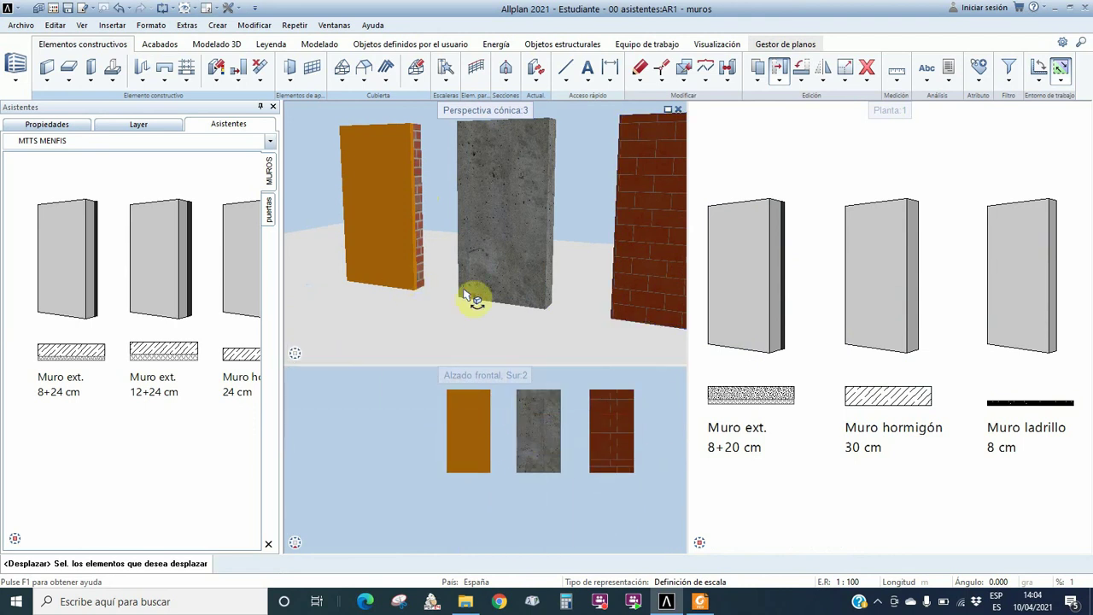
middle_drag(418, 237, 491, 231)
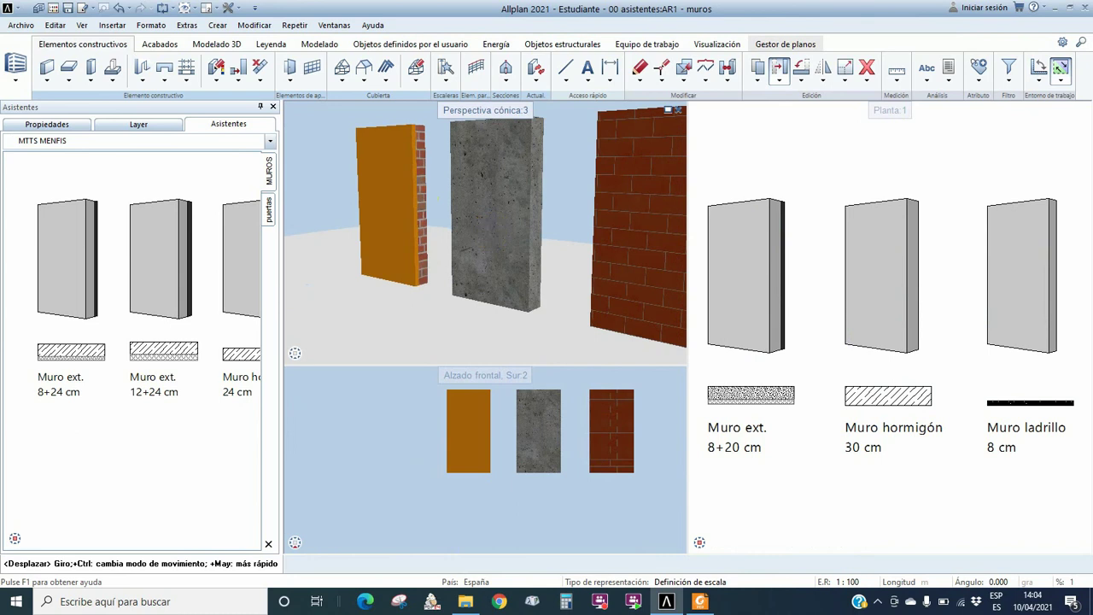
scroll(338, 280, down, 3)
scroll(419, 254, up, 3)
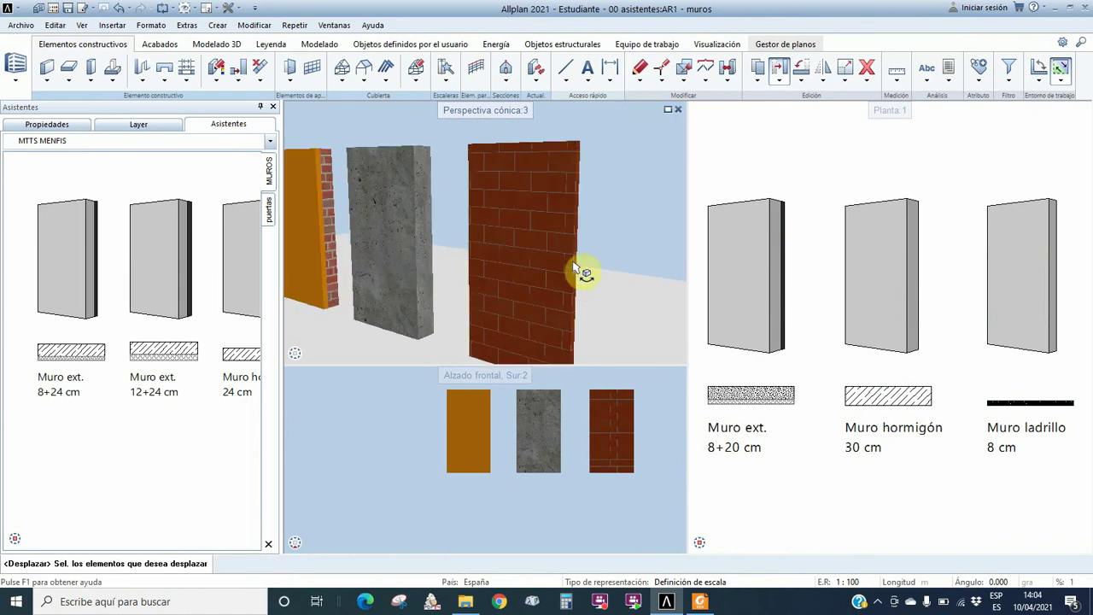
scroll(532, 246, down, 3)
scroll(468, 229, up, 3)
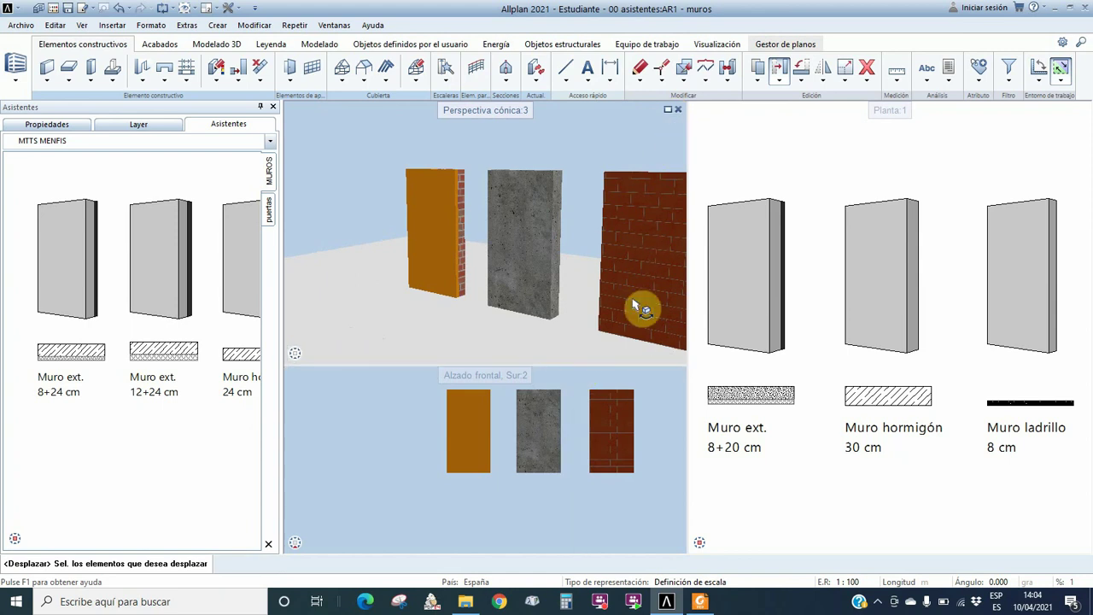
Close the front elevation view and frame the orange exterior wall closely in the perspective view
click(679, 376)
middle_drag(473, 350, 416, 338)
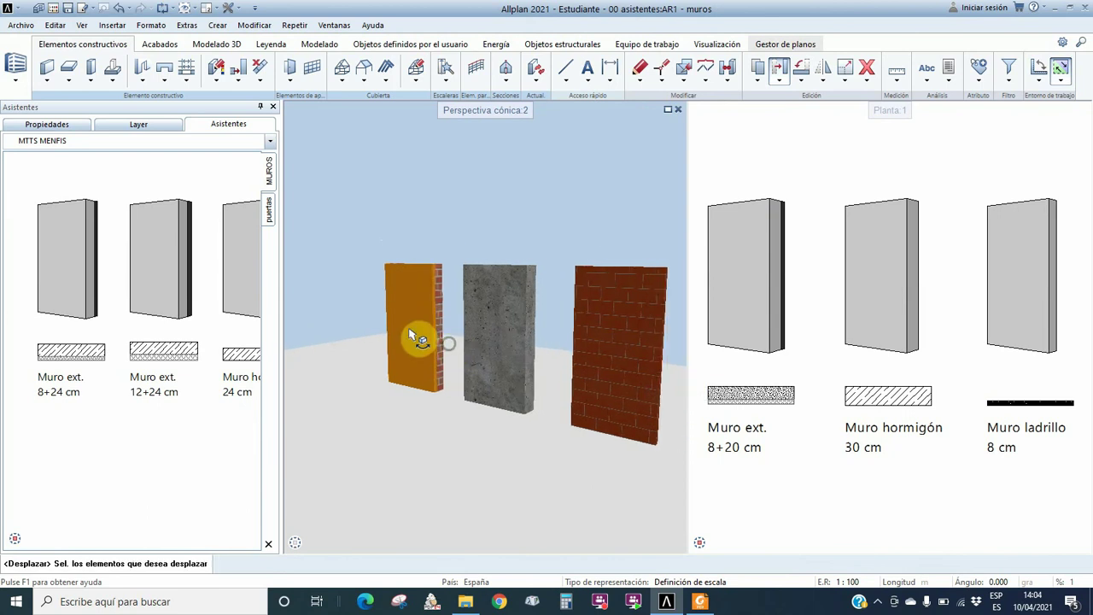
scroll(410, 331, up, 3)
scroll(419, 339, up, 3)
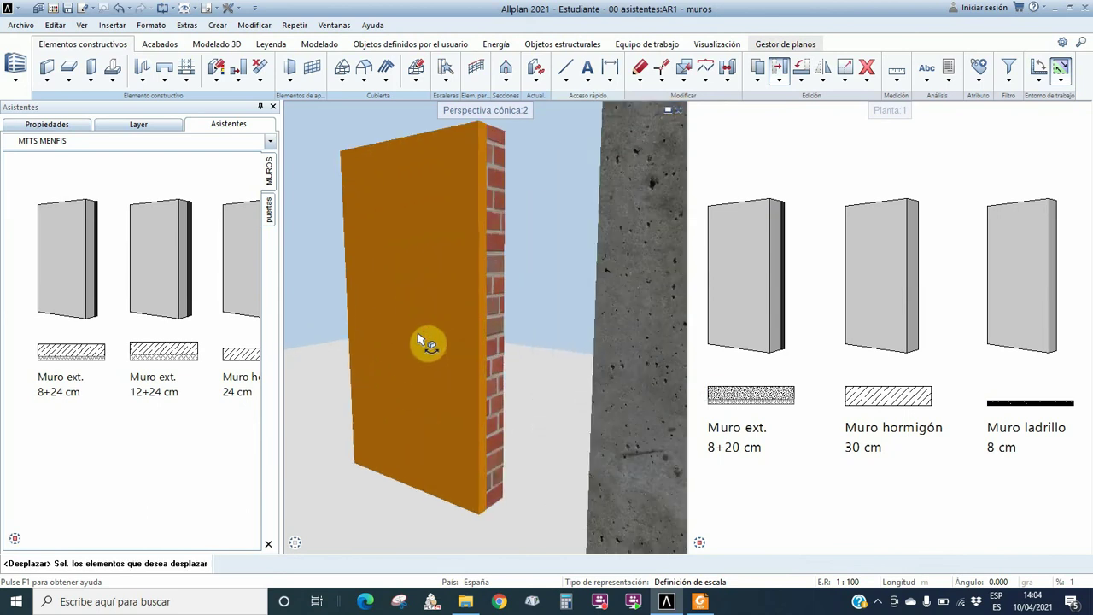
scroll(437, 352, down, 2)
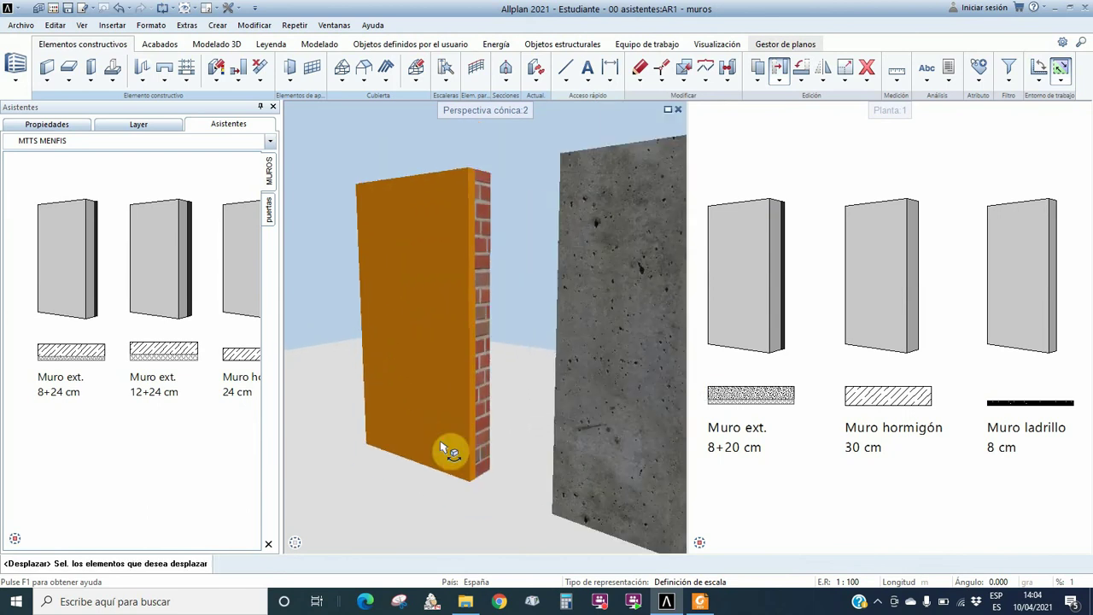
Capture the exterior wall's perspective image with Herramienta Recortes and paste it into the Allplan plan beside the Muro ext. symbol
click(399, 603)
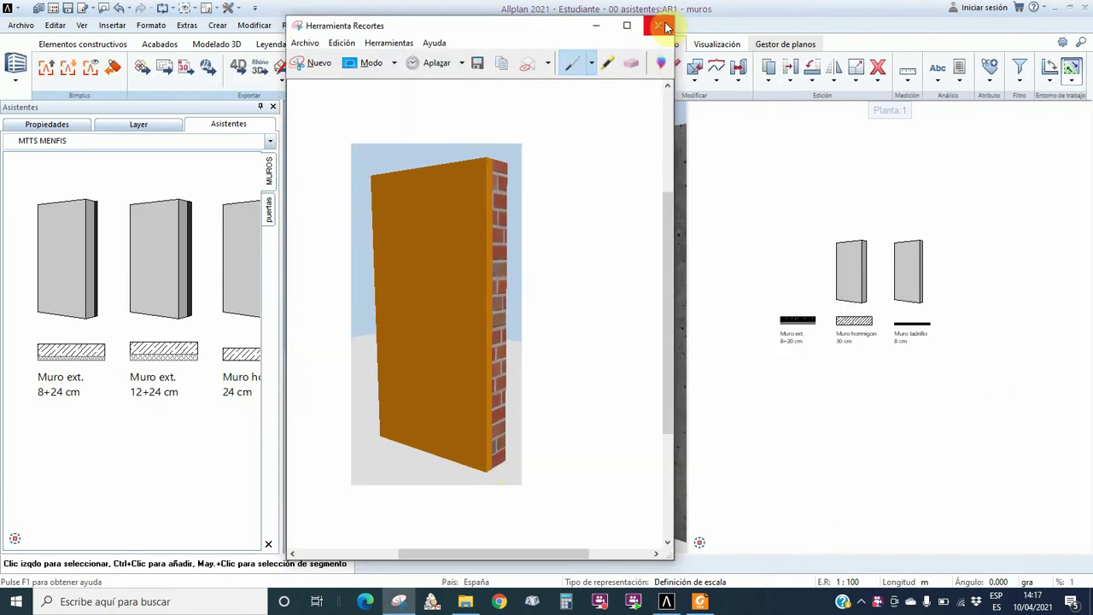
click(654, 25)
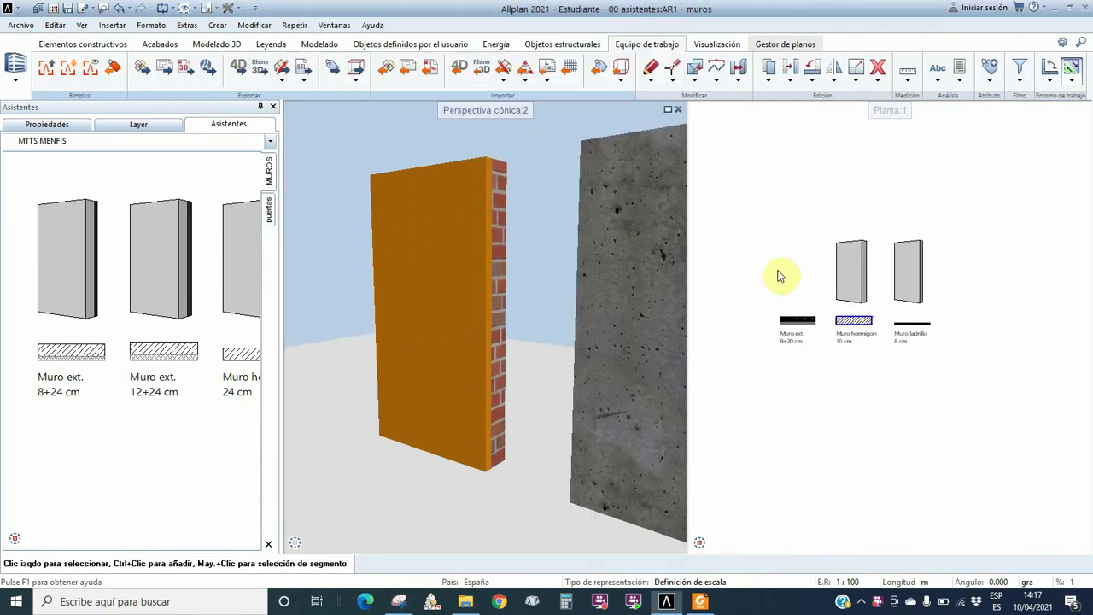
click(787, 185)
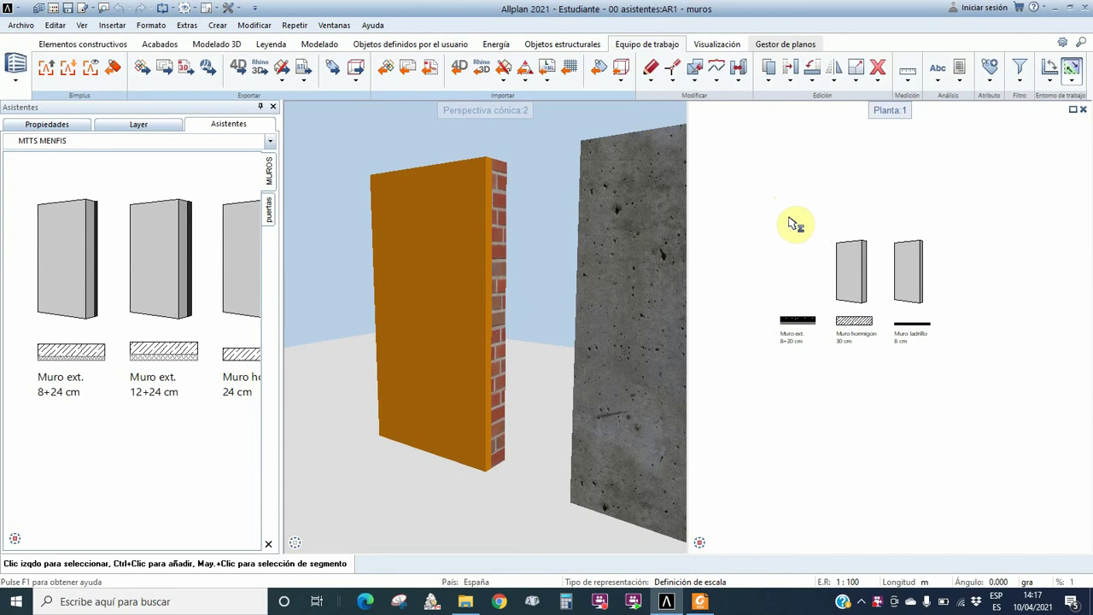
key(ctrl+v)
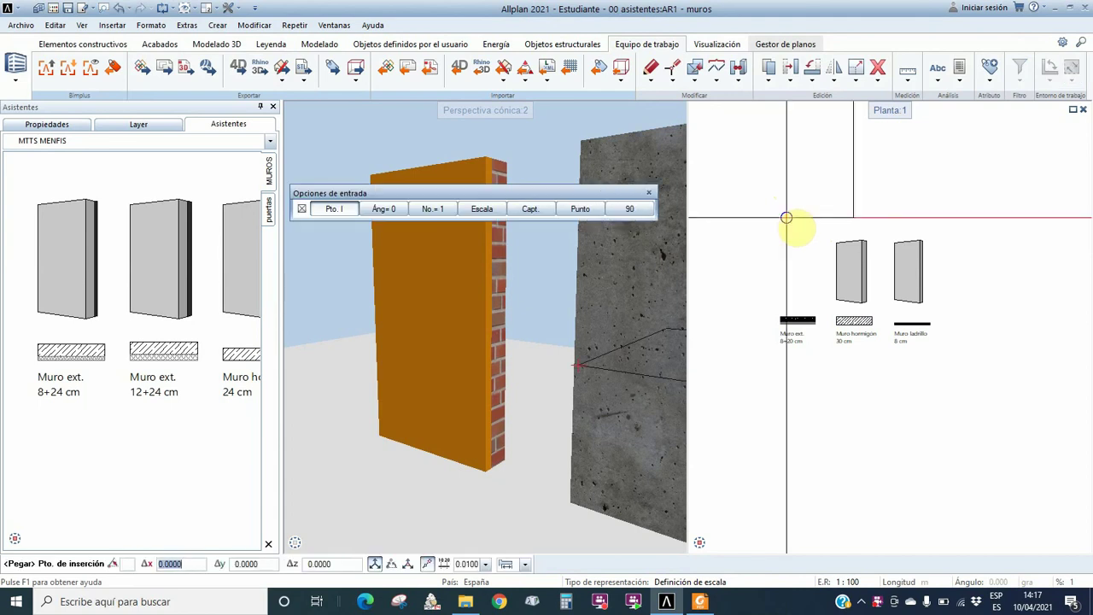
click(744, 305)
Scale the pasted exterior wall image down to about the height of the neighbouring grey wall symbols
click(773, 264)
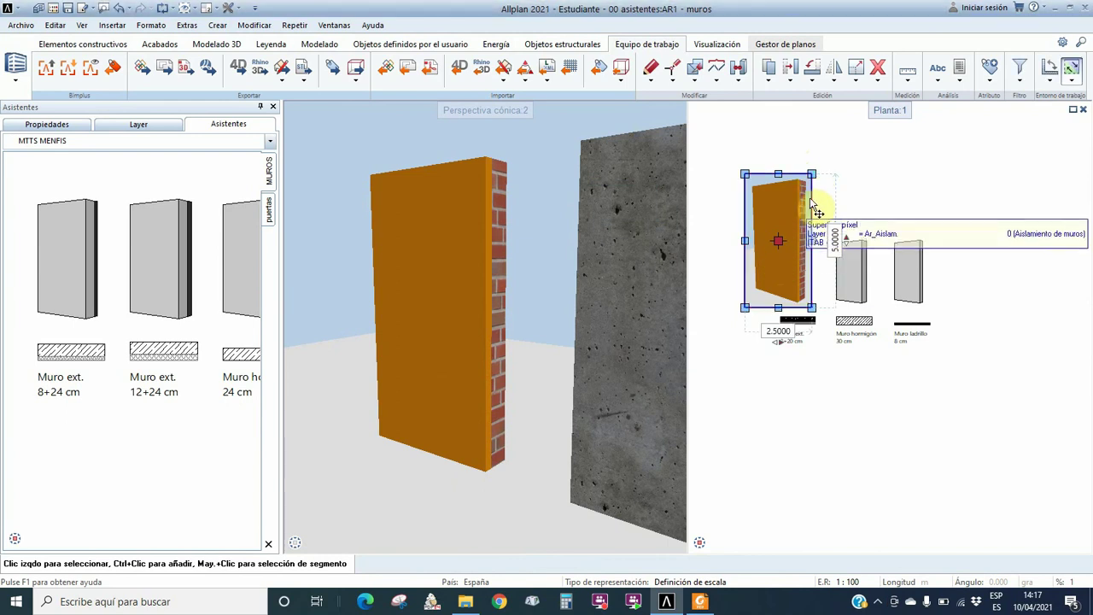
mouse_move(814, 177)
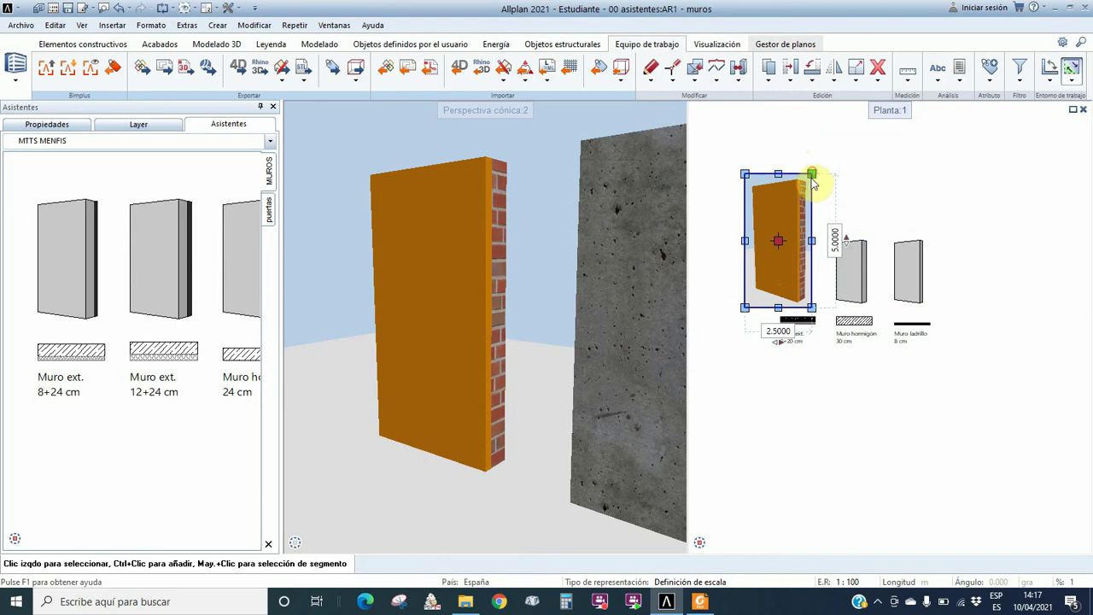
click(794, 216)
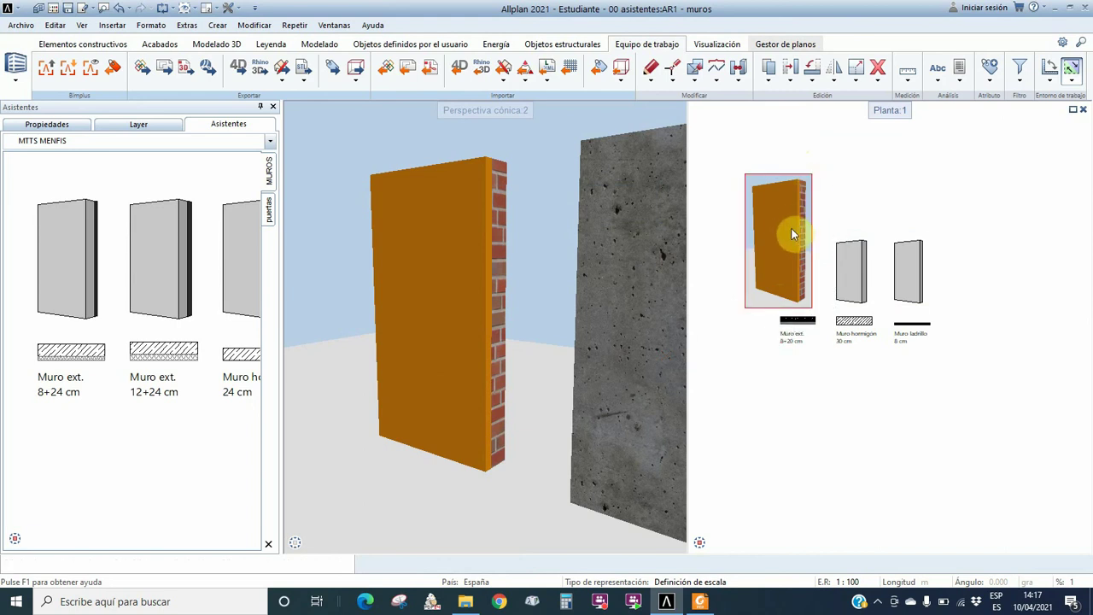
click(791, 228)
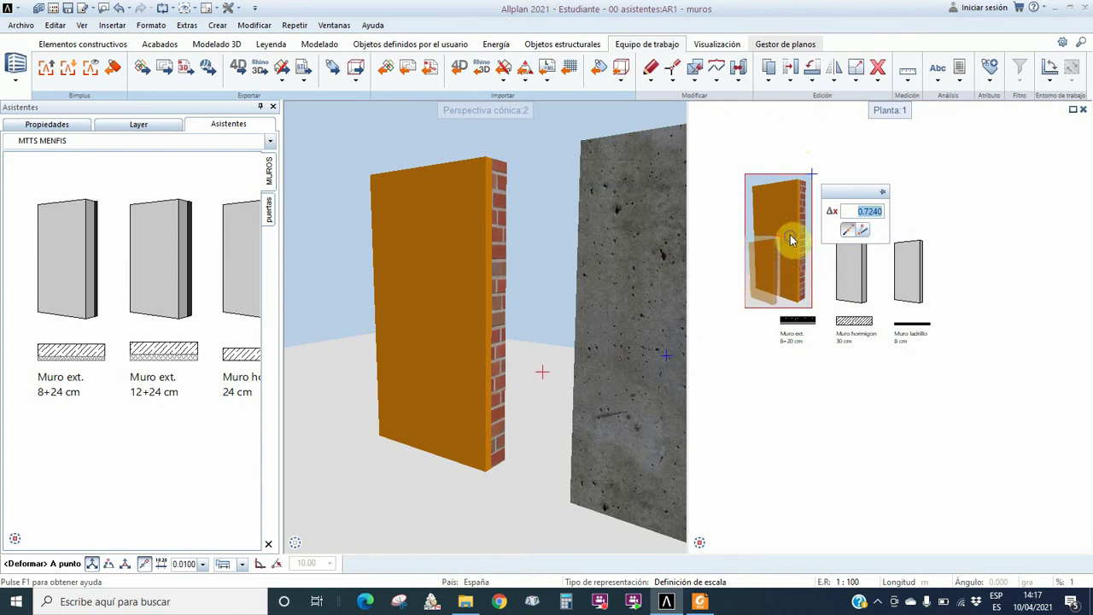
click(756, 275)
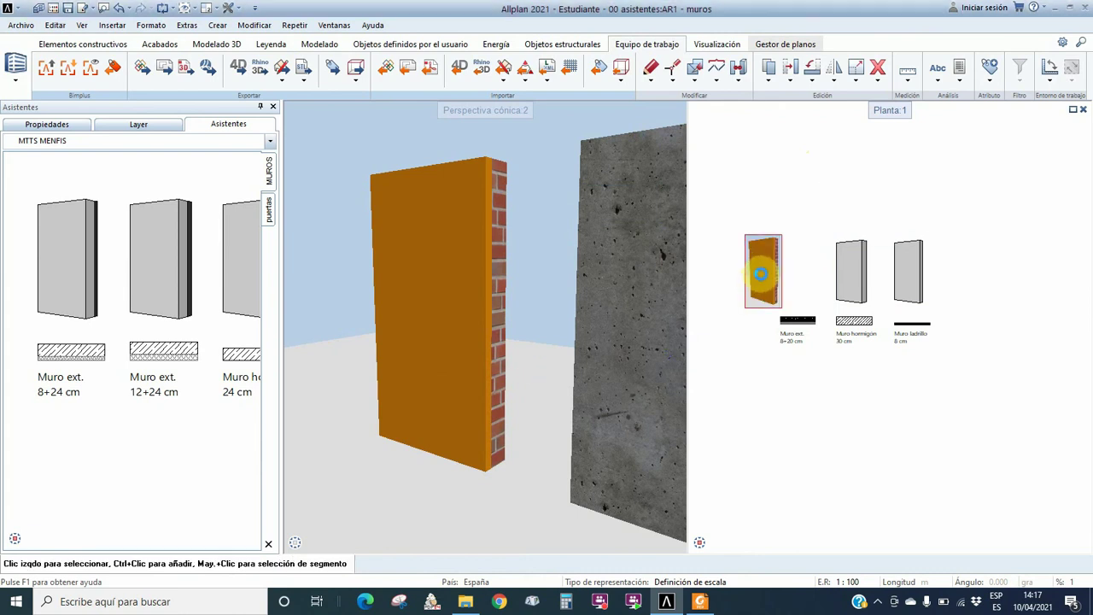
Move the scaled wall image horizontally until it sits directly above the Muro ext. plan symbol
click(762, 274)
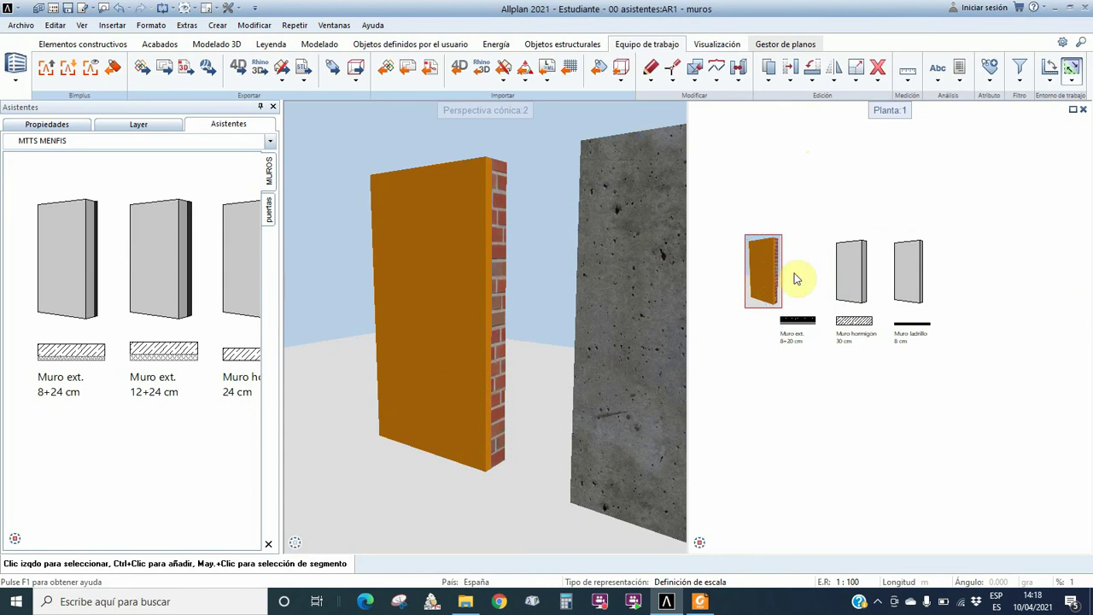
click(794, 278)
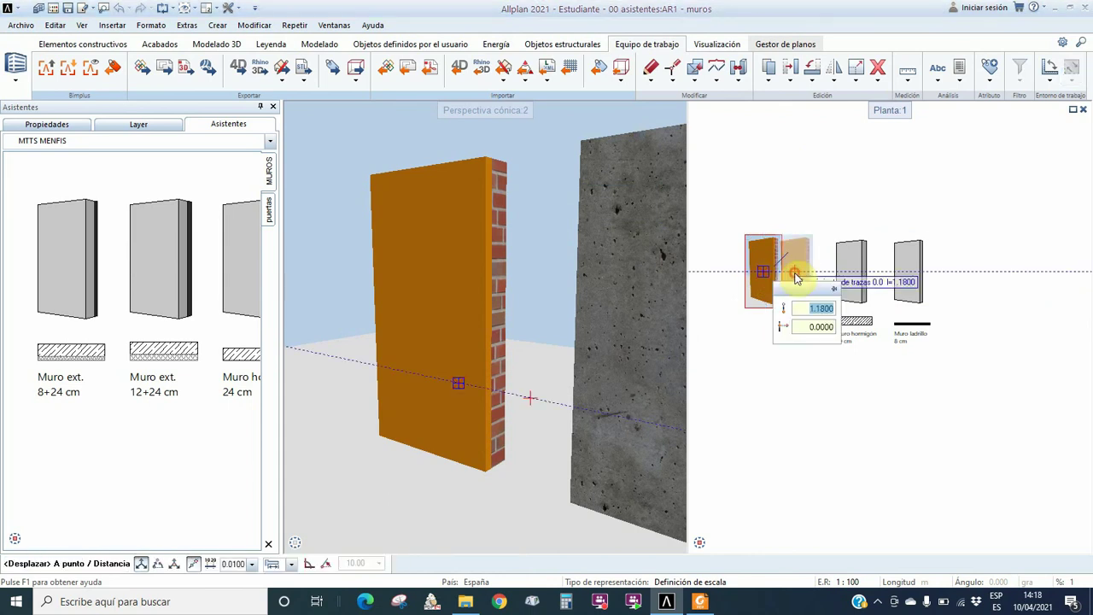
click(779, 288)
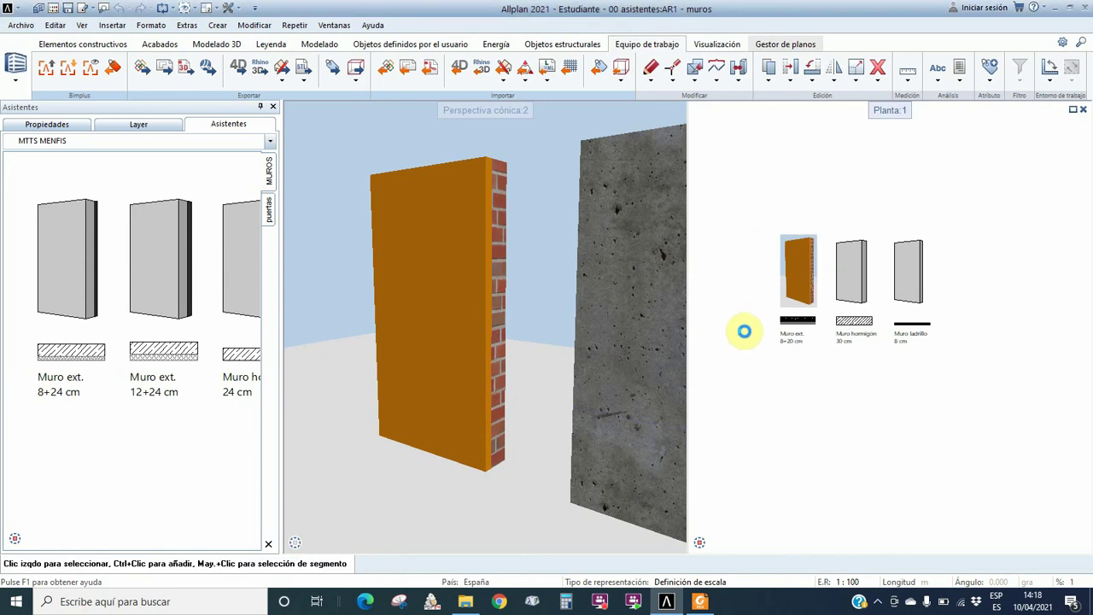
Frame the grey concrete wall closely in the perspective view, seen from the same angle as the exterior wall image
scroll(954, 289, up, 3)
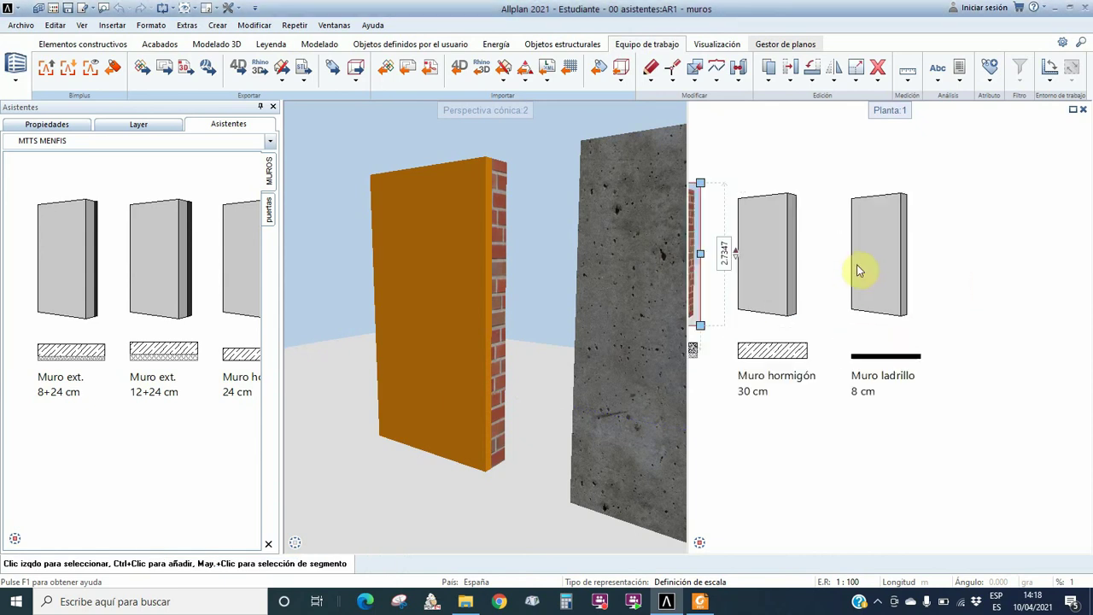
scroll(540, 273, down, 3)
shift+middle_drag(581, 300, 523, 298)
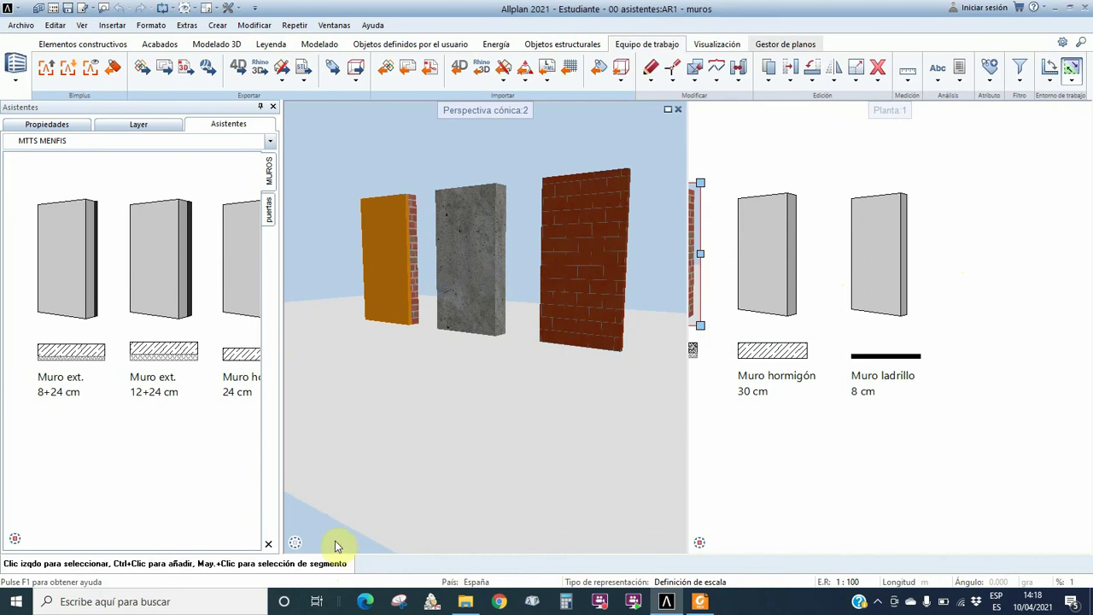
mouse_move(337, 547)
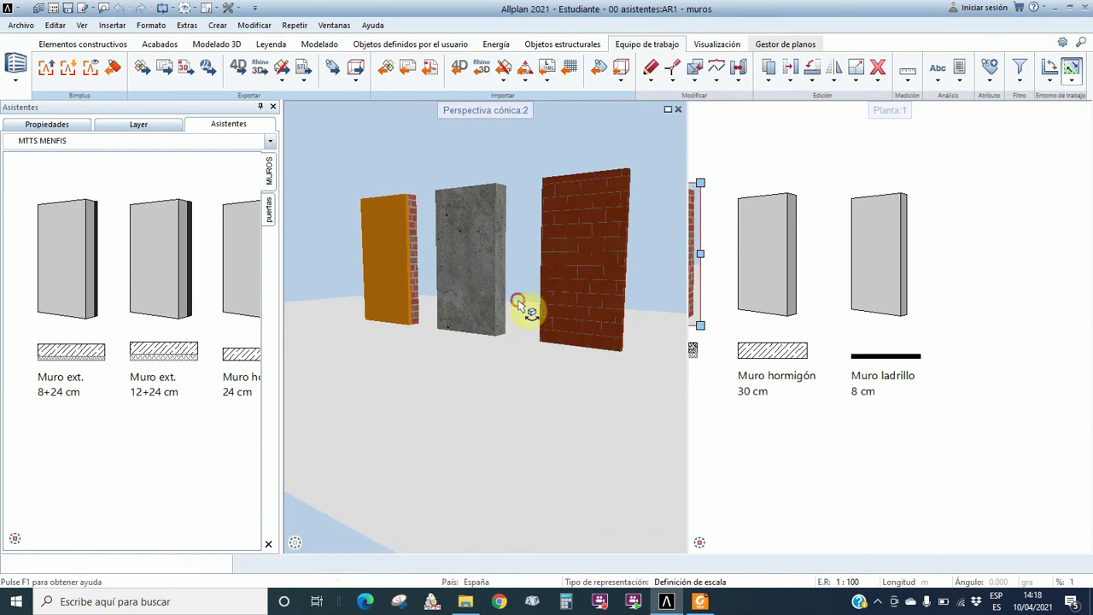
shift+middle_drag(520, 308, 588, 279)
scroll(483, 260, up, 2)
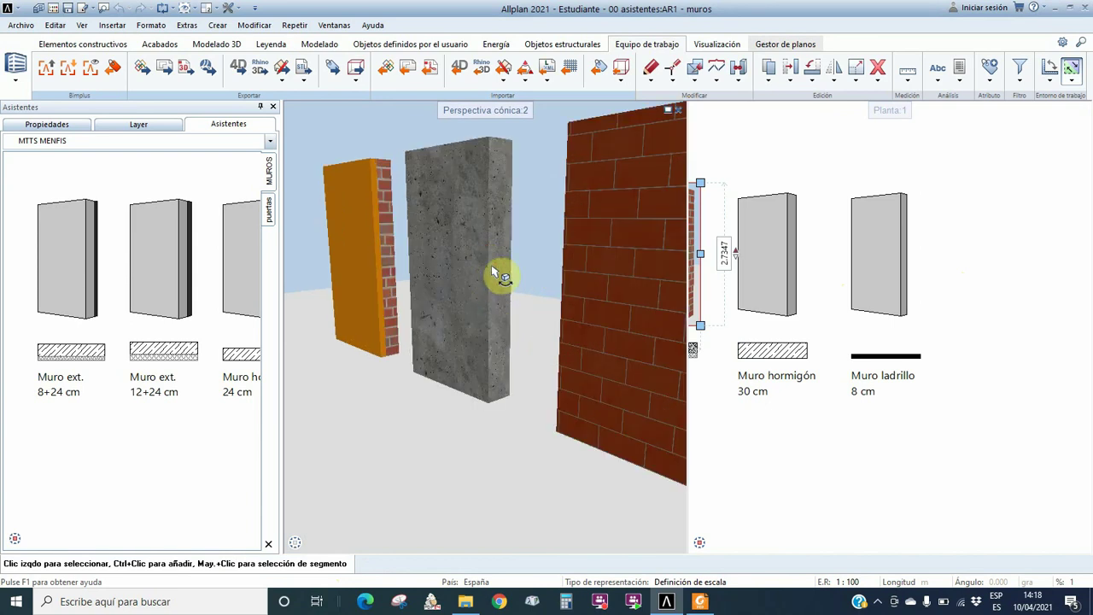
middle_drag(495, 275, 496, 320)
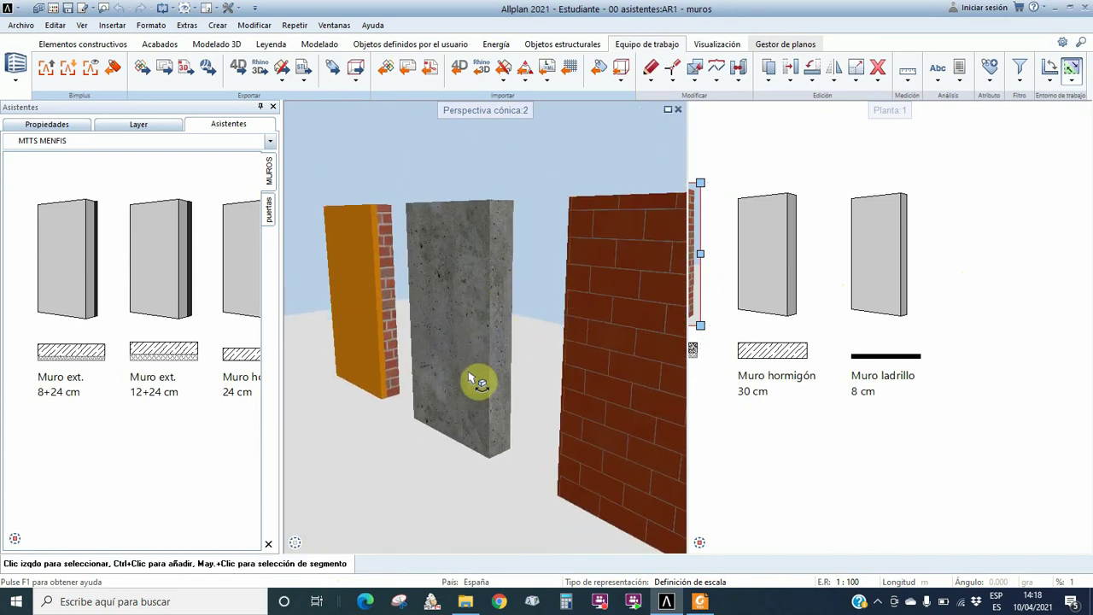
middle_drag(469, 374, 469, 374)
drag(469, 374, 413, 381)
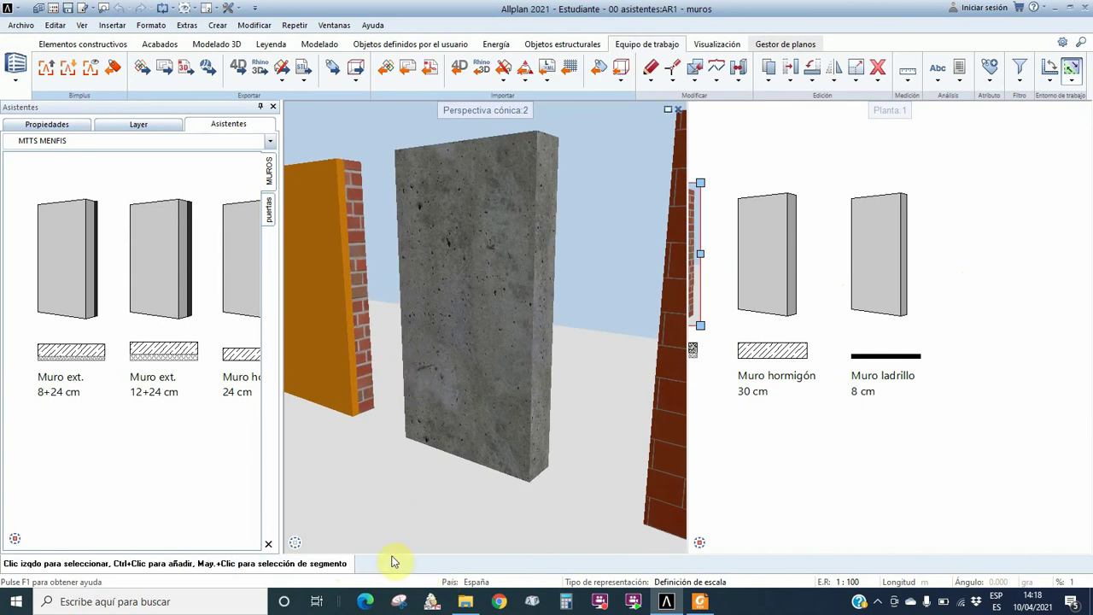
mouse_move(395, 545)
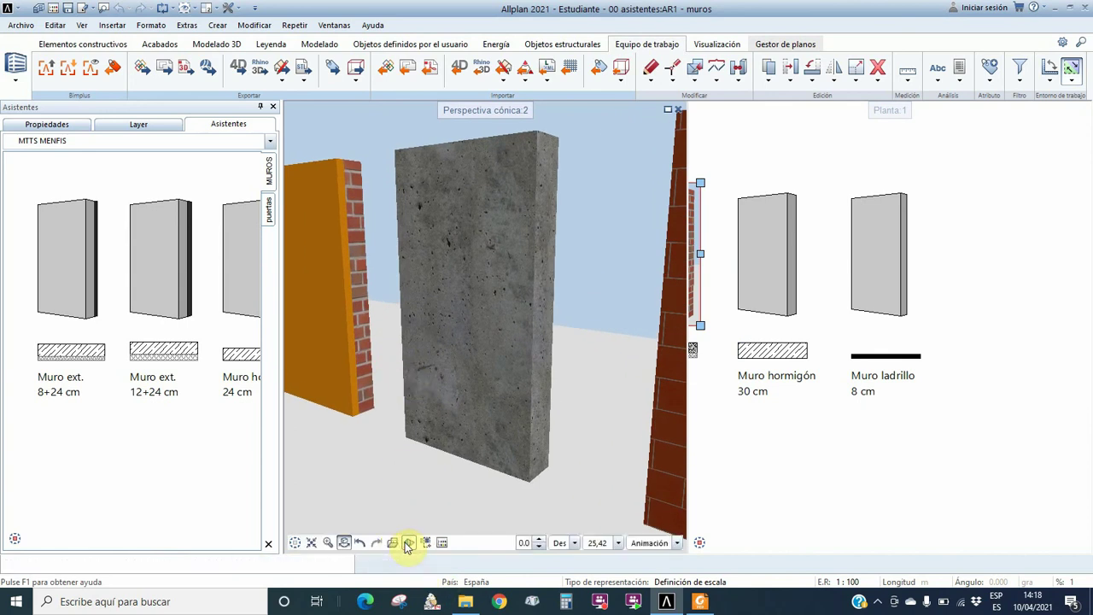
click(408, 544)
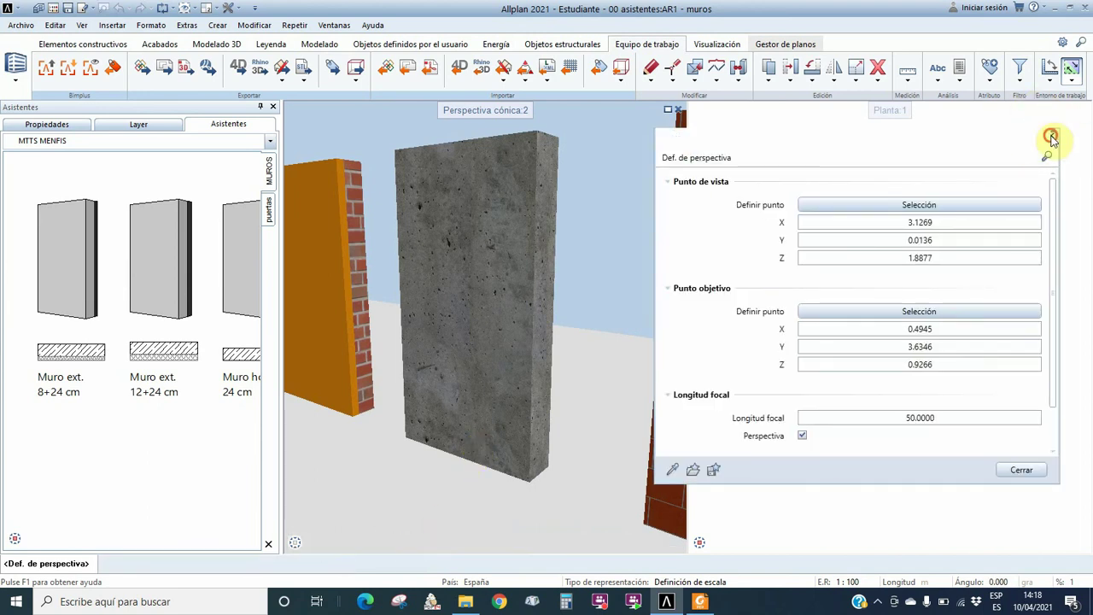
click(1052, 135)
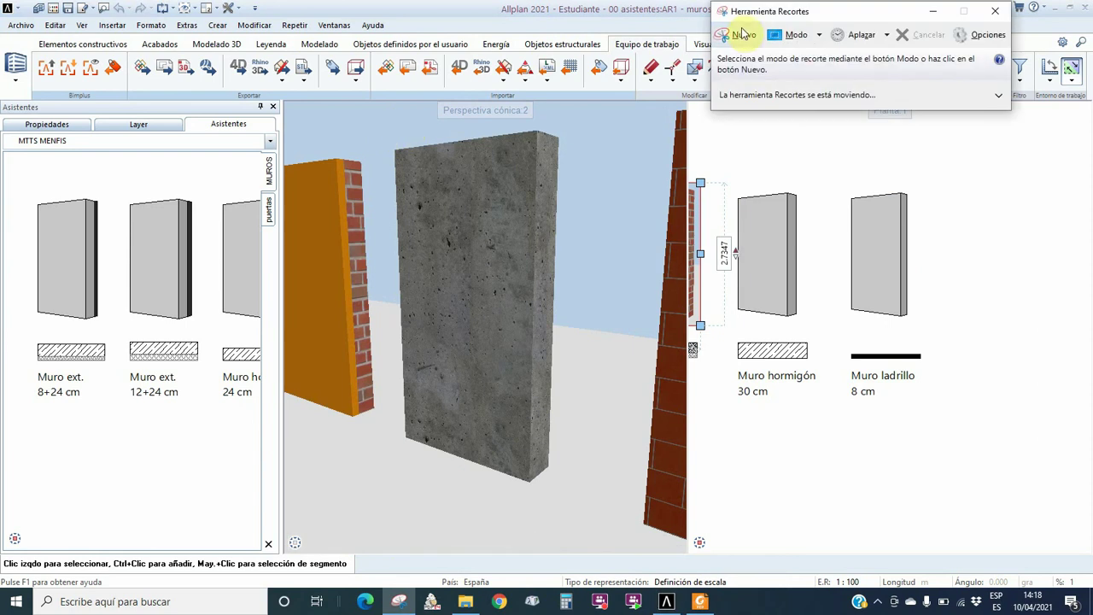
Capture the concrete wall's perspective image with Herramienta Recortes and paste it into the Allplan plan beside the Muro ladrillo symbol
key(ctrl+n)
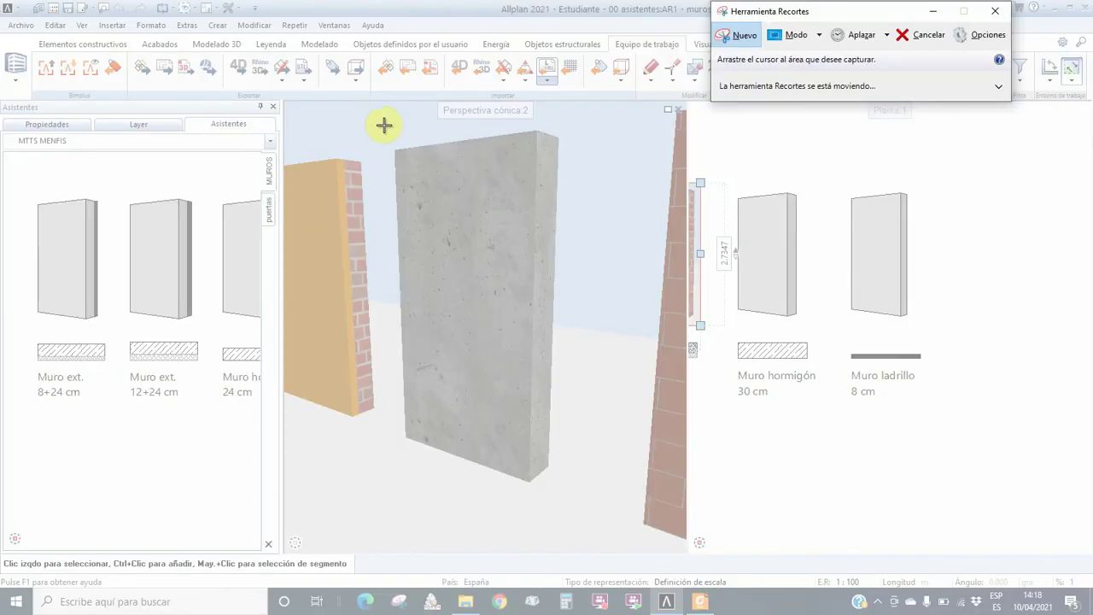
drag(385, 125, 573, 501)
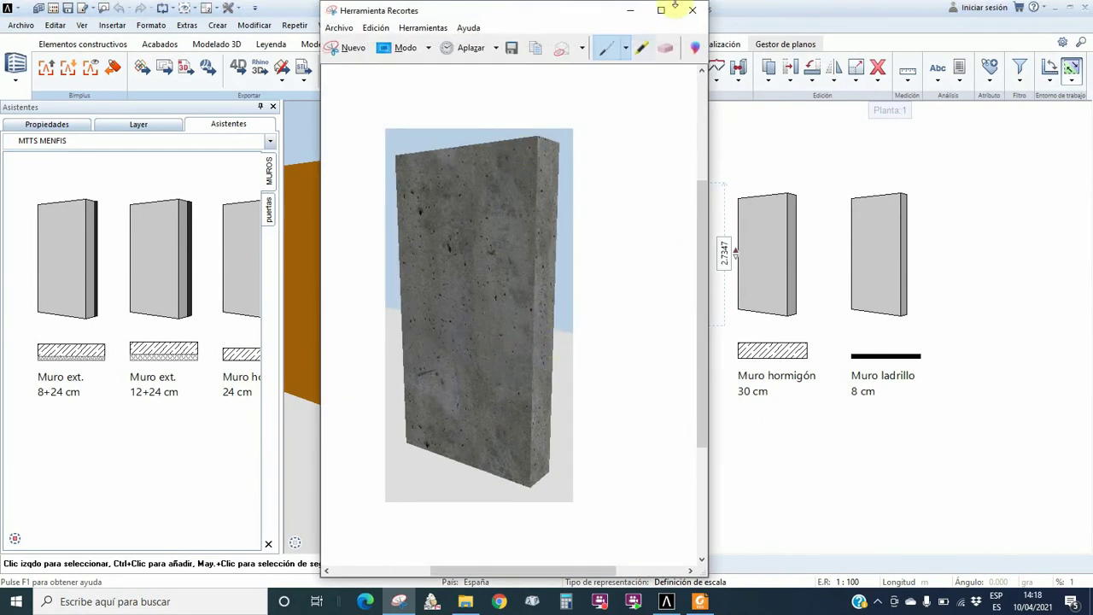
click(695, 12)
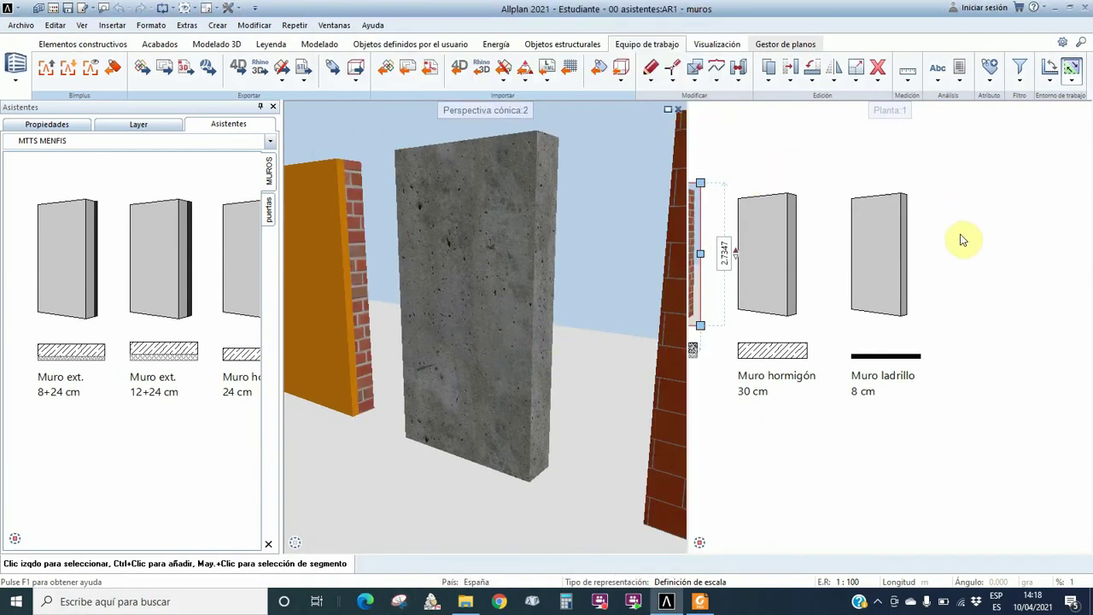
key(ctrl+v)
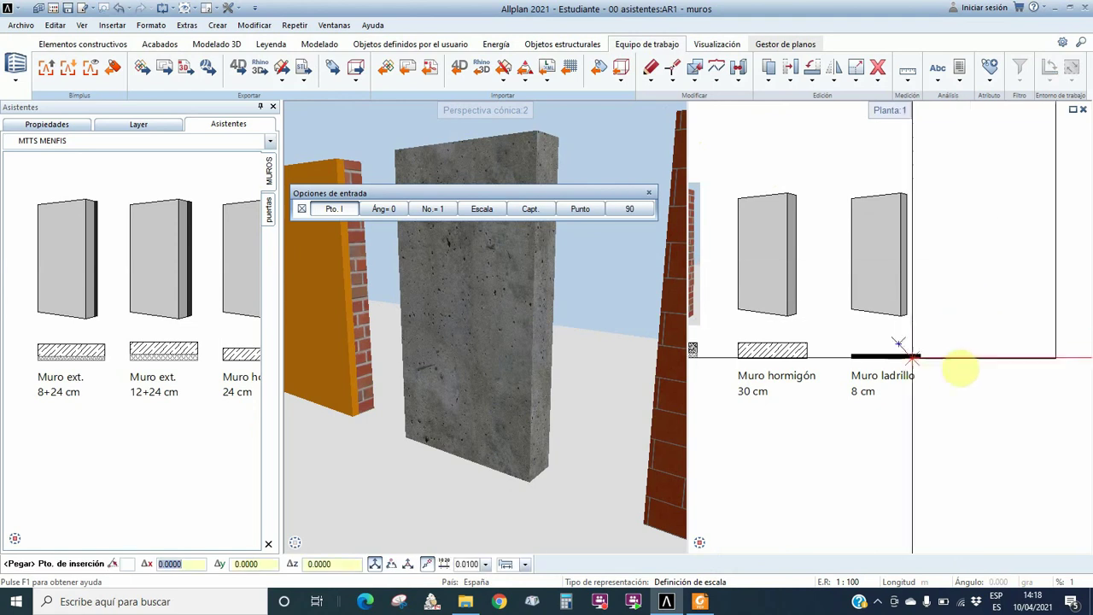
click(966, 341)
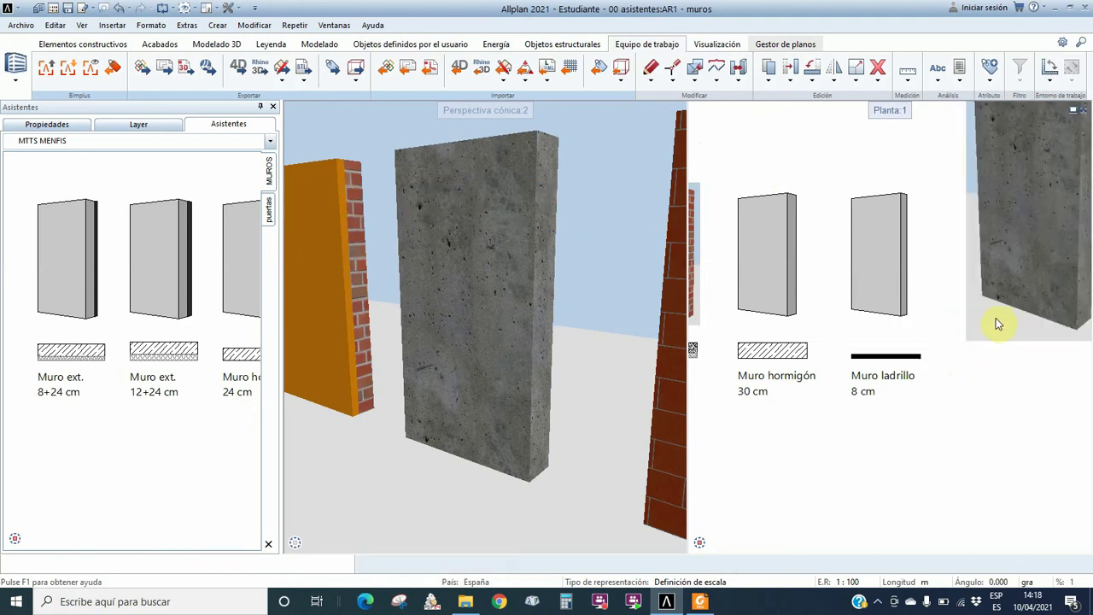
Scale the pasted concrete wall image down to about the height of the neighbouring wall symbols
click(996, 318)
scroll(944, 350, down, 2)
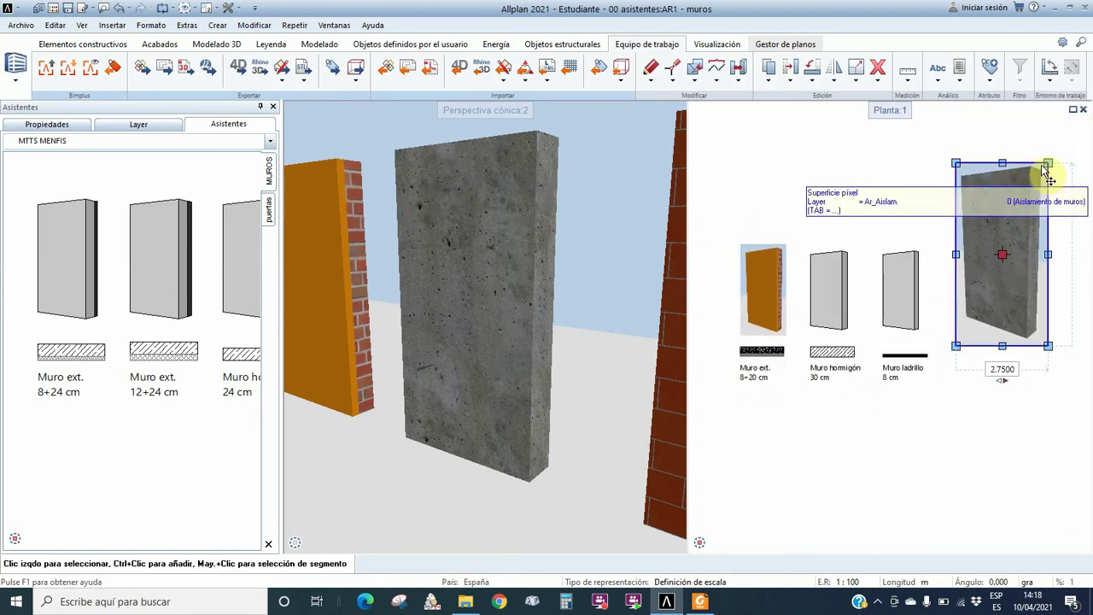
click(1050, 164)
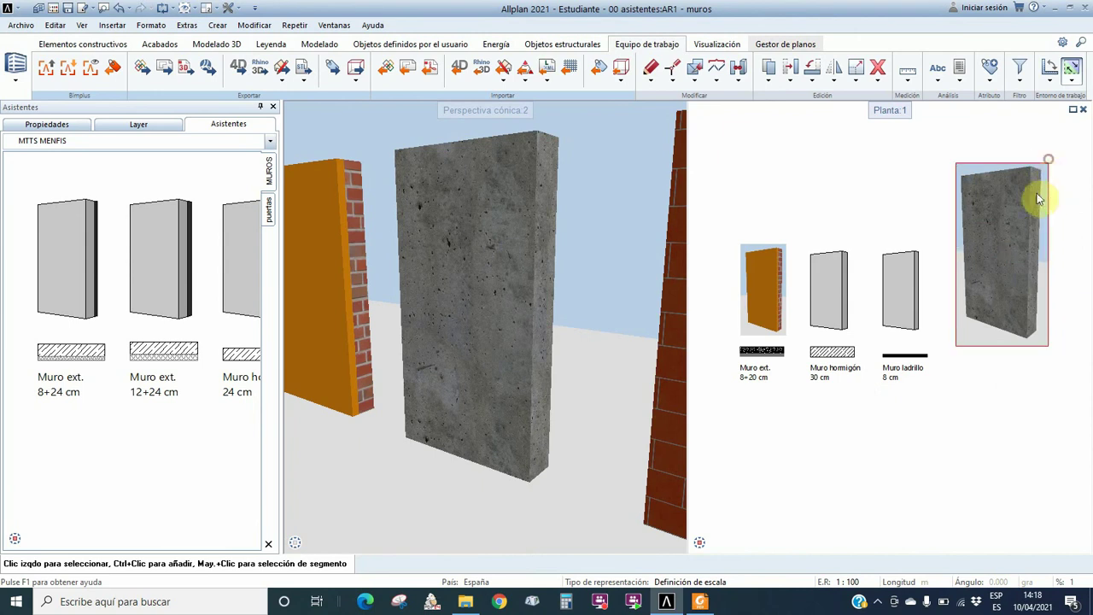
click(1012, 250)
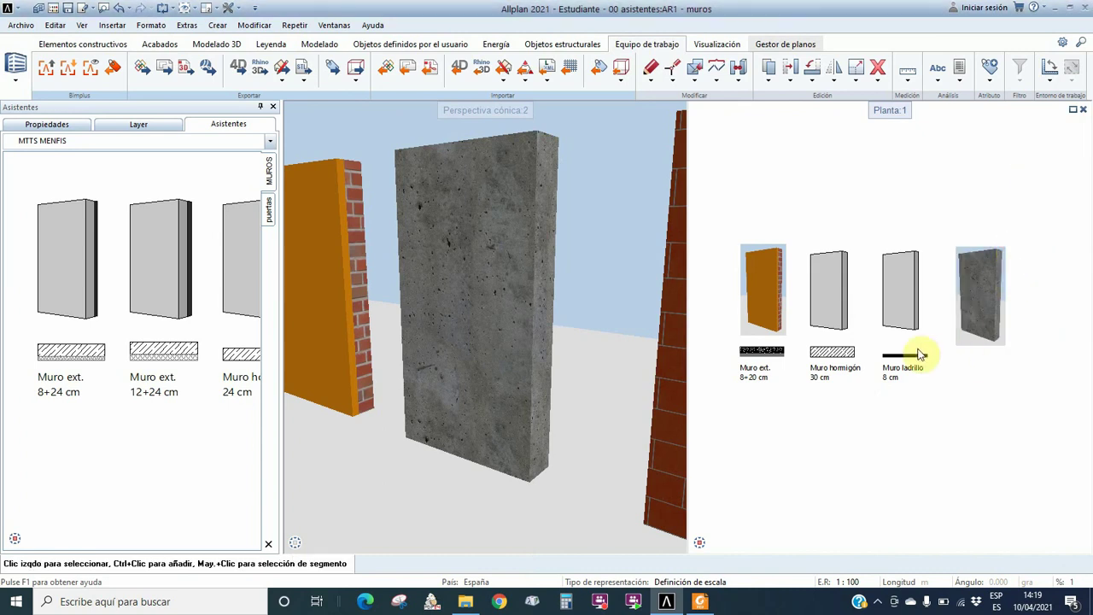
Delete the grey wall symbol above Muro hormigón and move the concrete wall image into its place
click(878, 68)
click(855, 328)
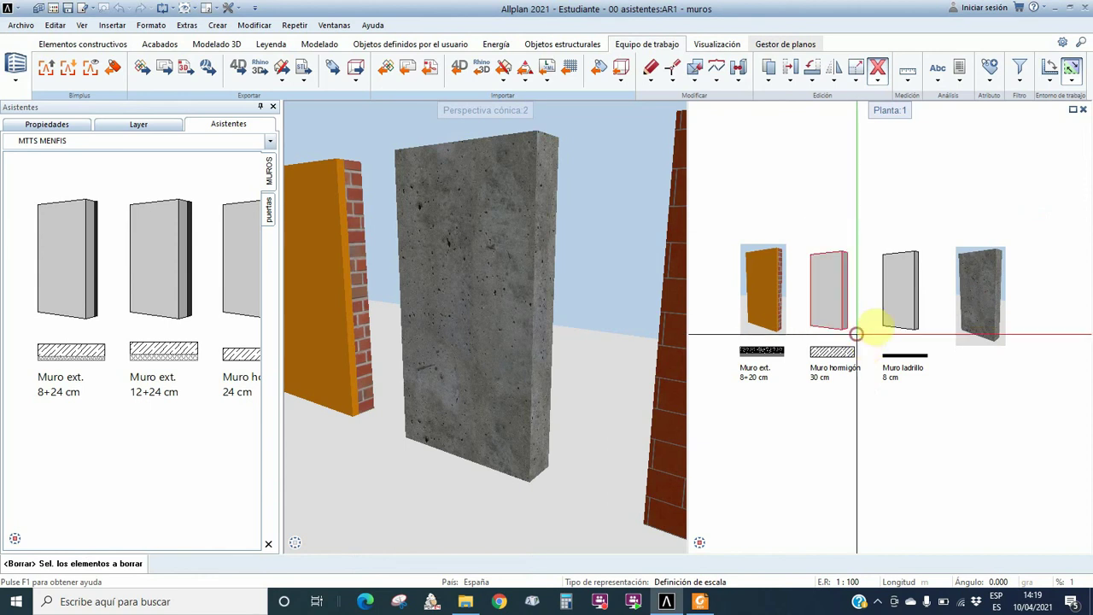
click(792, 70)
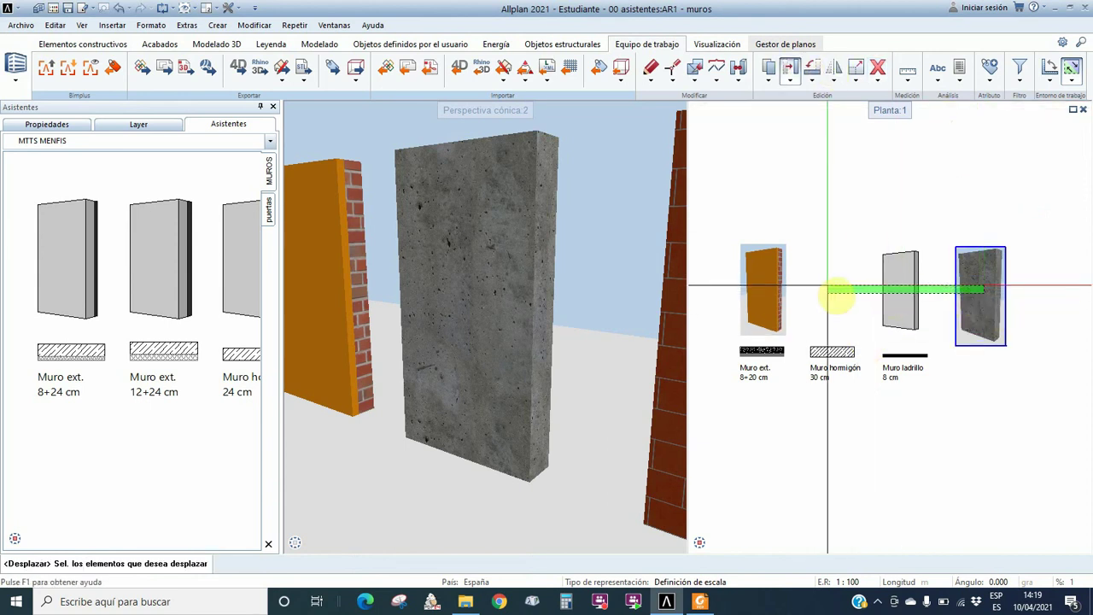
click(982, 291)
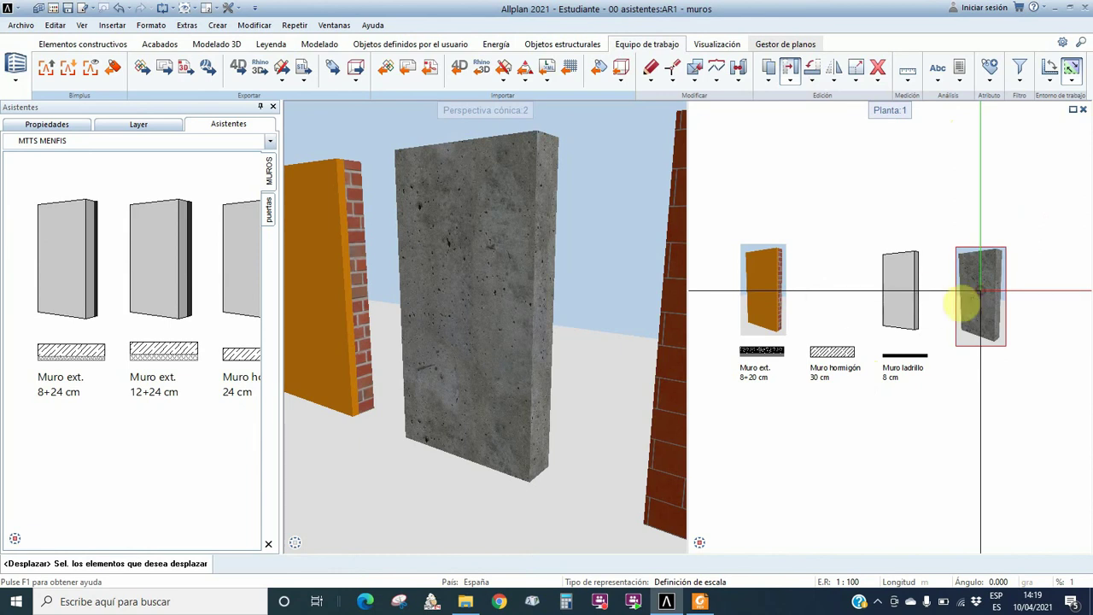
click(939, 281)
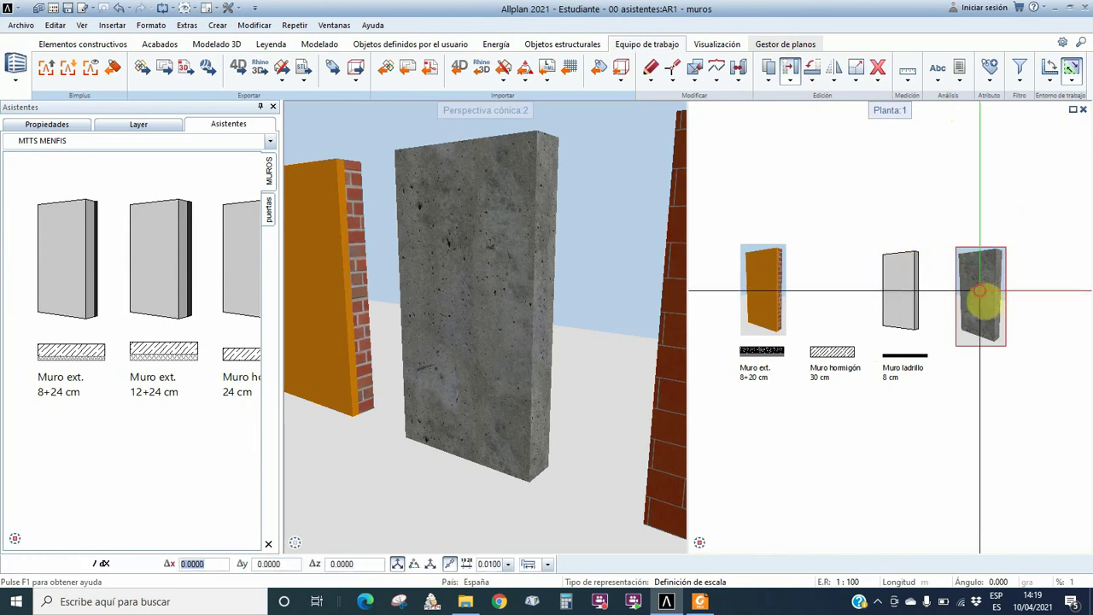
click(980, 291)
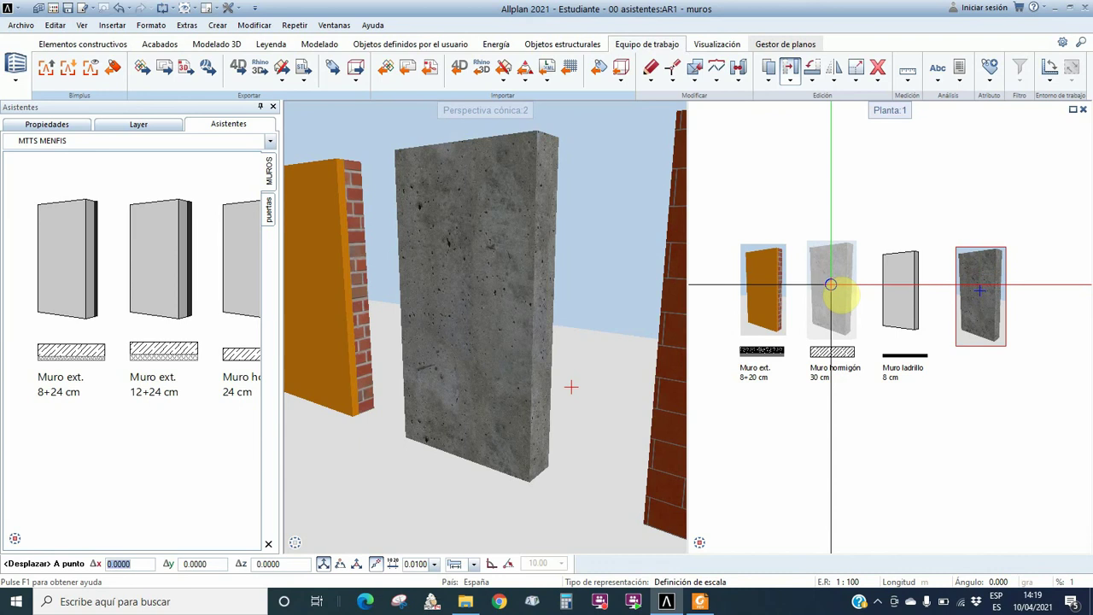
click(831, 284)
key(Escape)
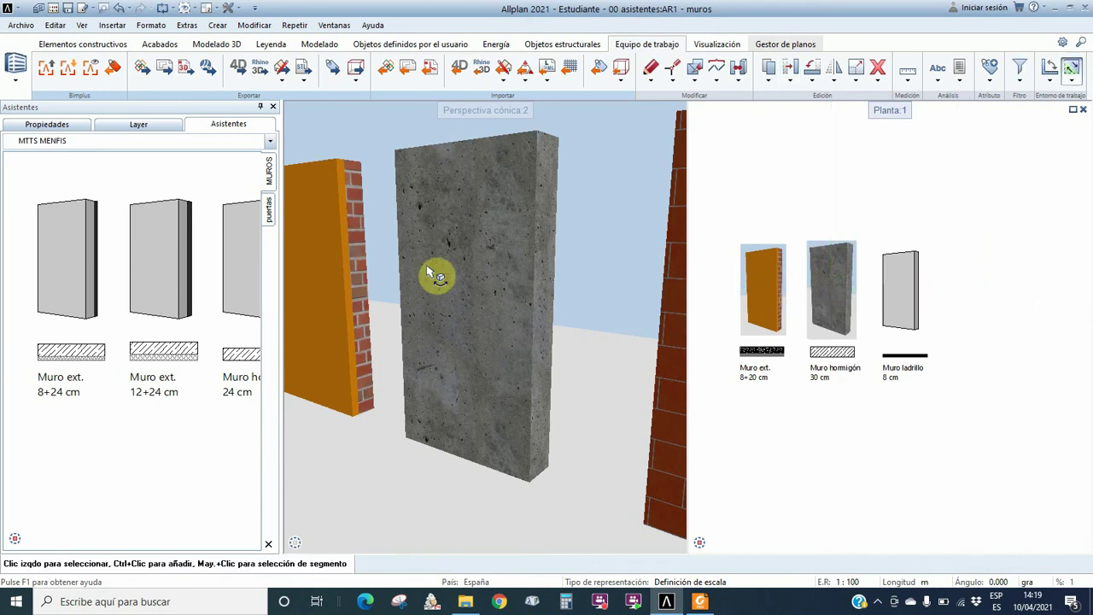
Capture the brick wall's perspective image with Herramienta Recortes and paste it into the Allplan plan beside the Muro ladrillo symbol
middle_drag(432, 273, 444, 341)
scroll(440, 340, up, 2)
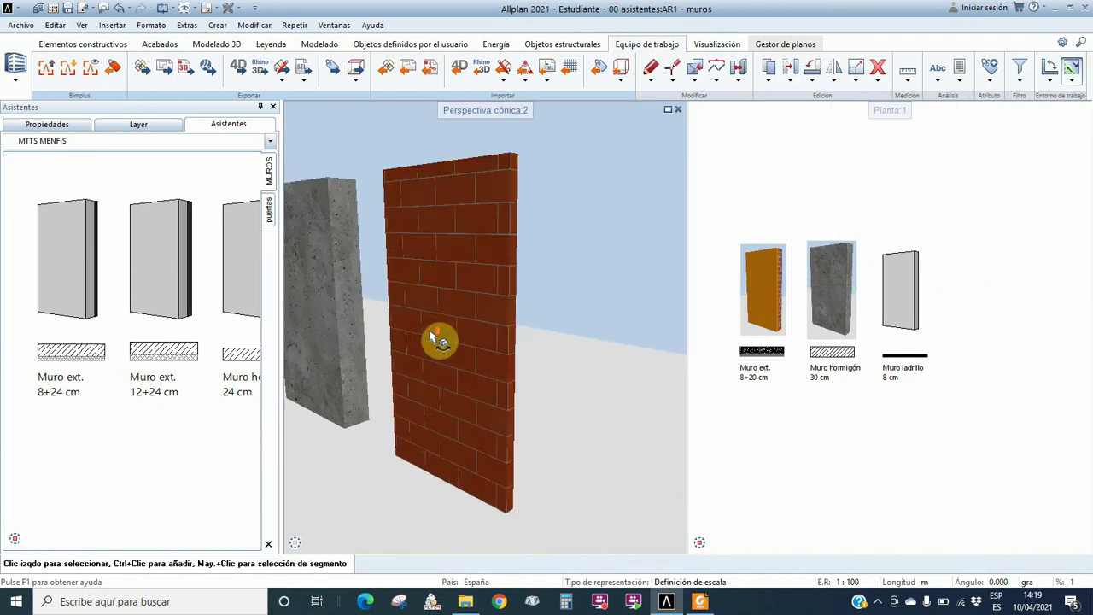
scroll(438, 340, up, 1)
scroll(506, 335, down, 1)
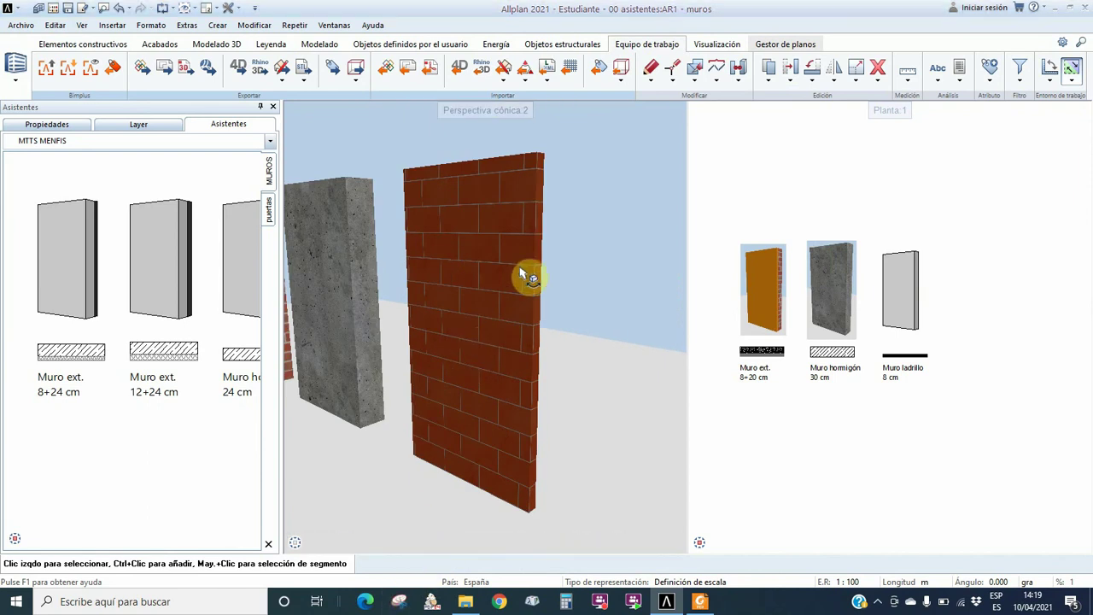
click(738, 39)
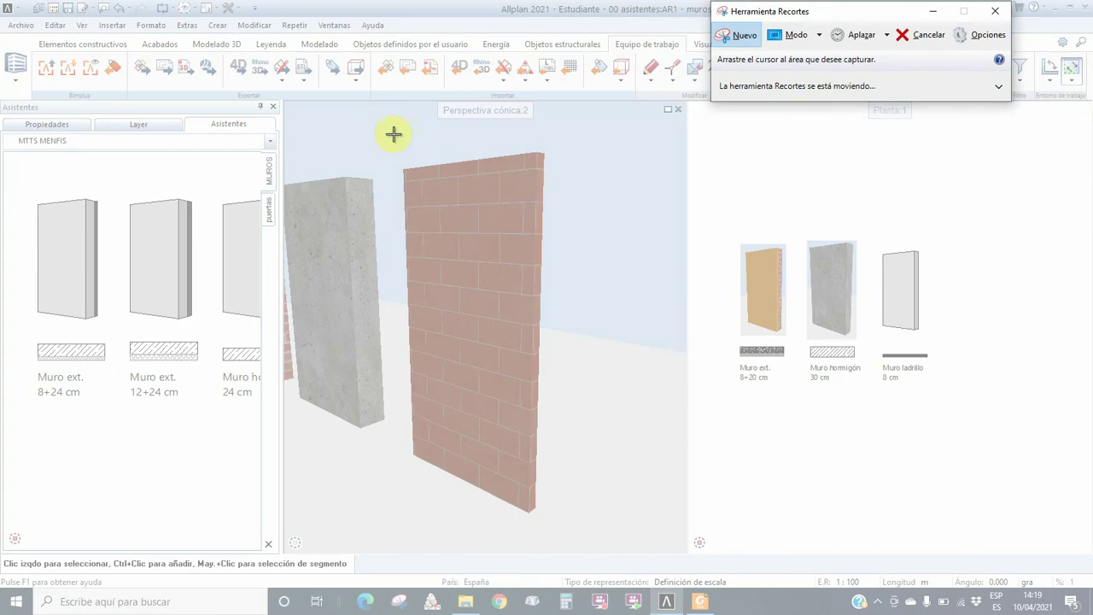
drag(394, 133, 557, 529)
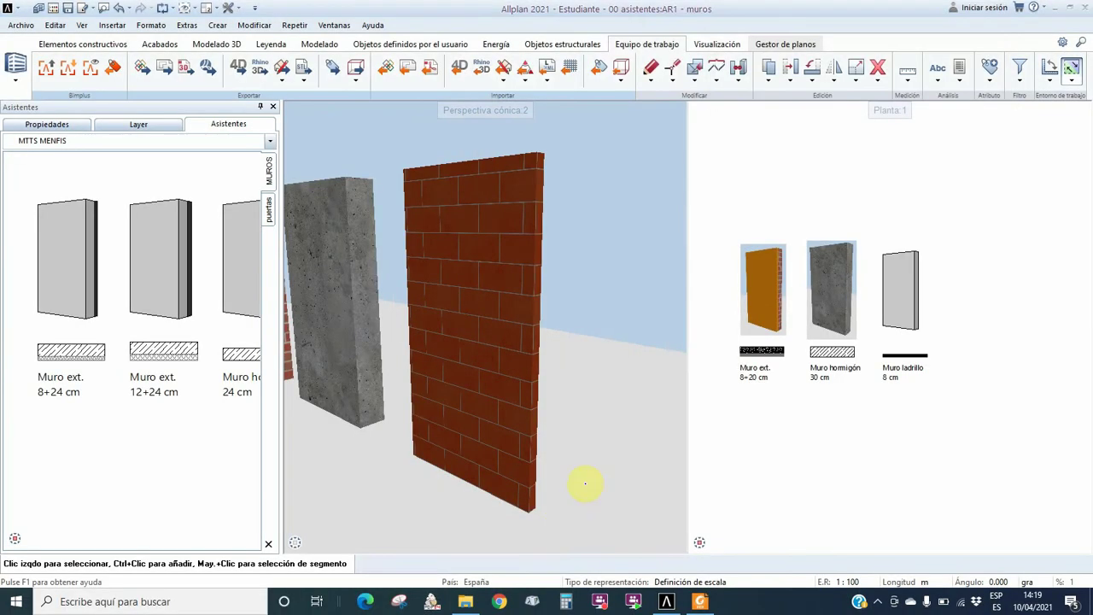
click(702, 12)
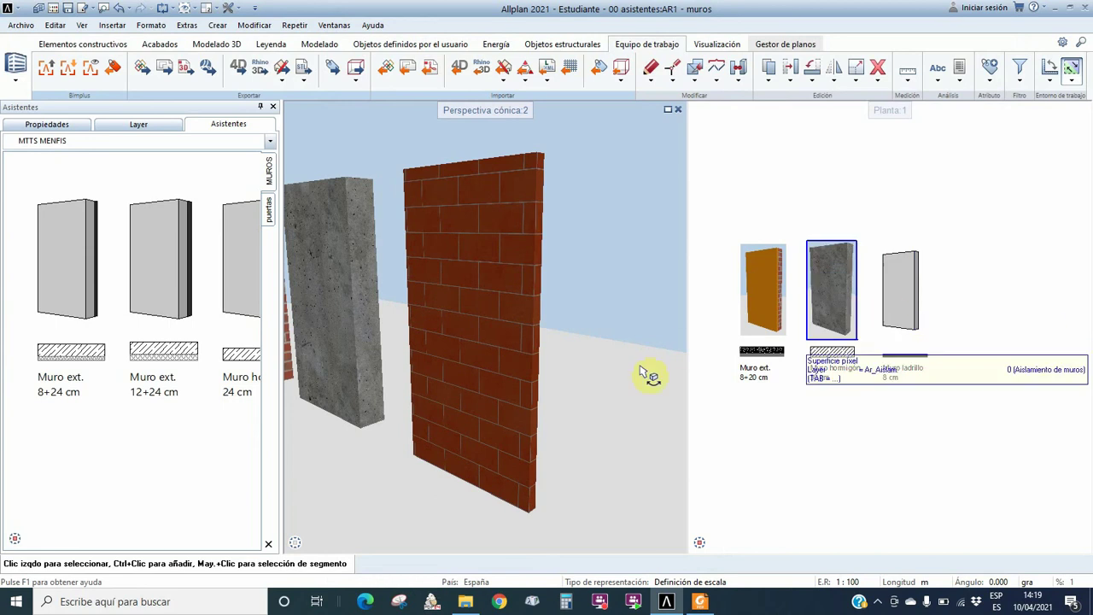
click(983, 311)
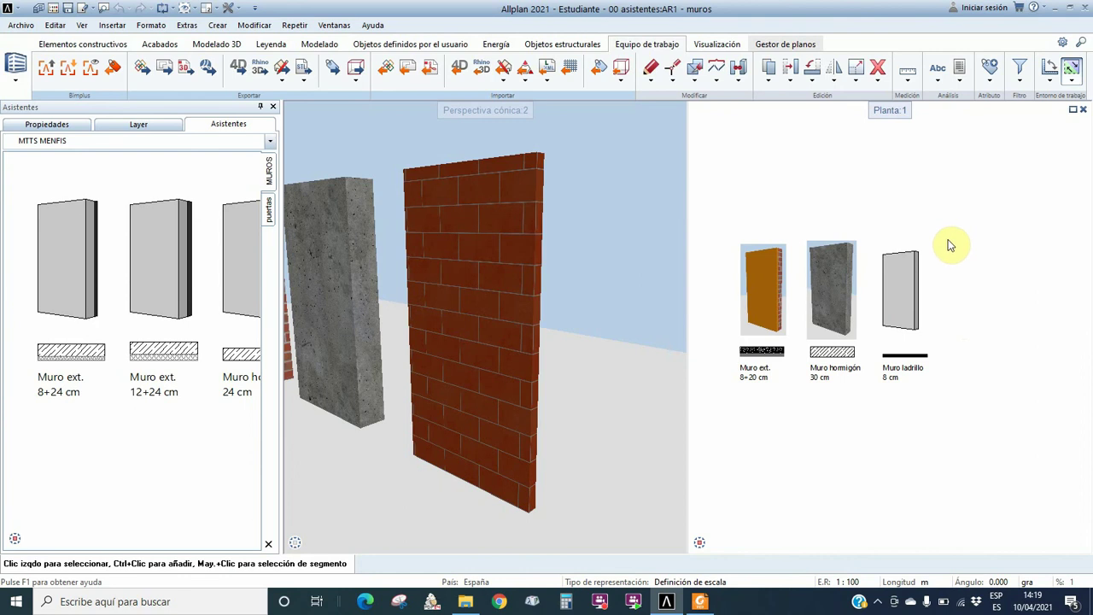
key(ctrl+v)
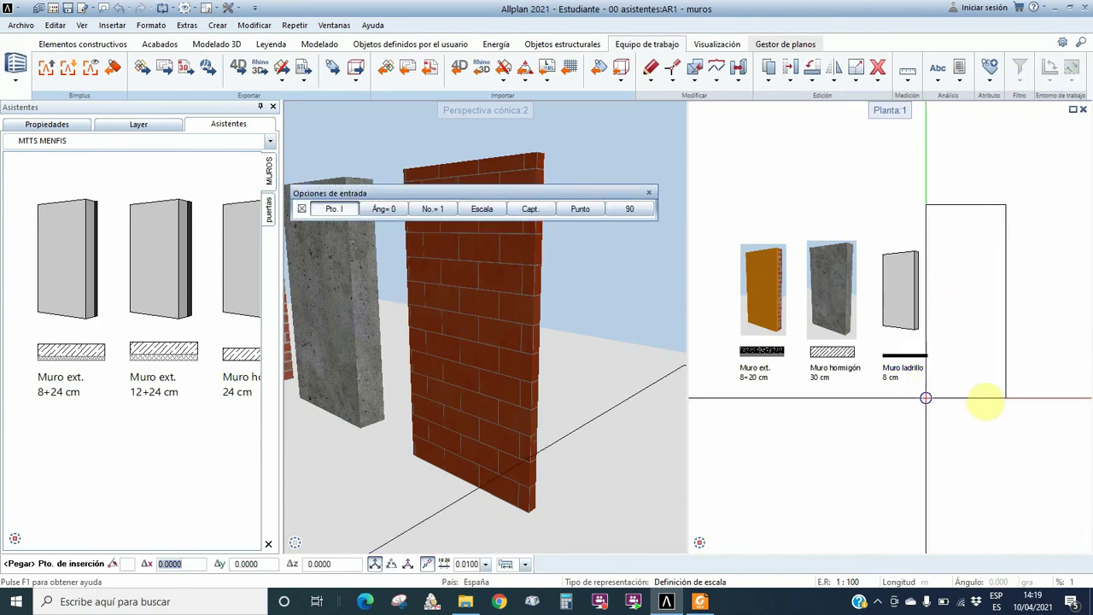
click(964, 370)
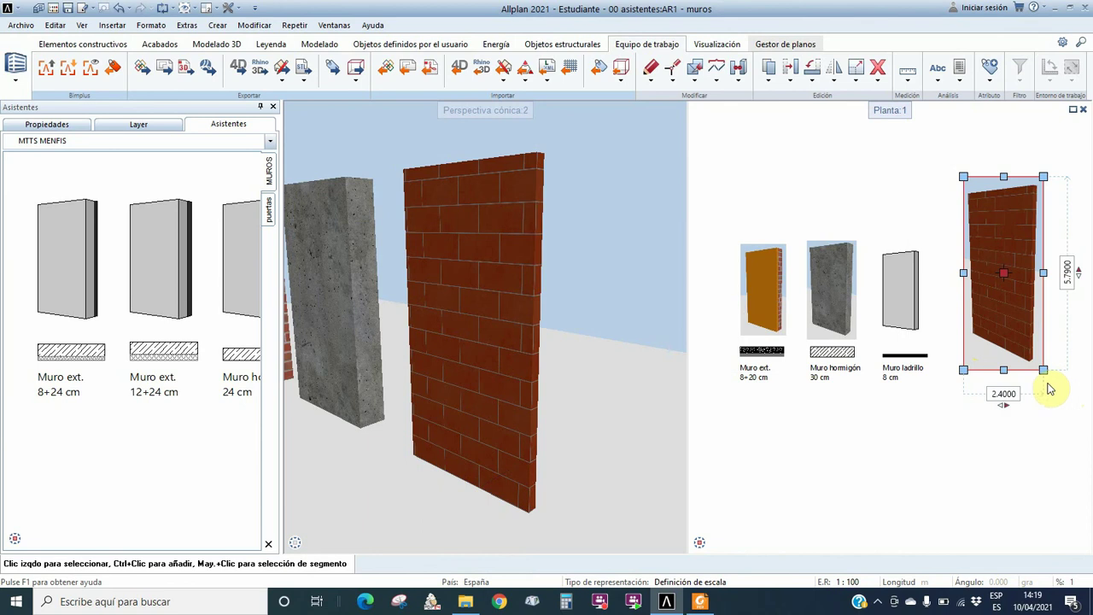
Scale the pasted brick wall image down to about 1.36 m wide by 3.27 m high, matching the neighbouring wall images
key(Escape)
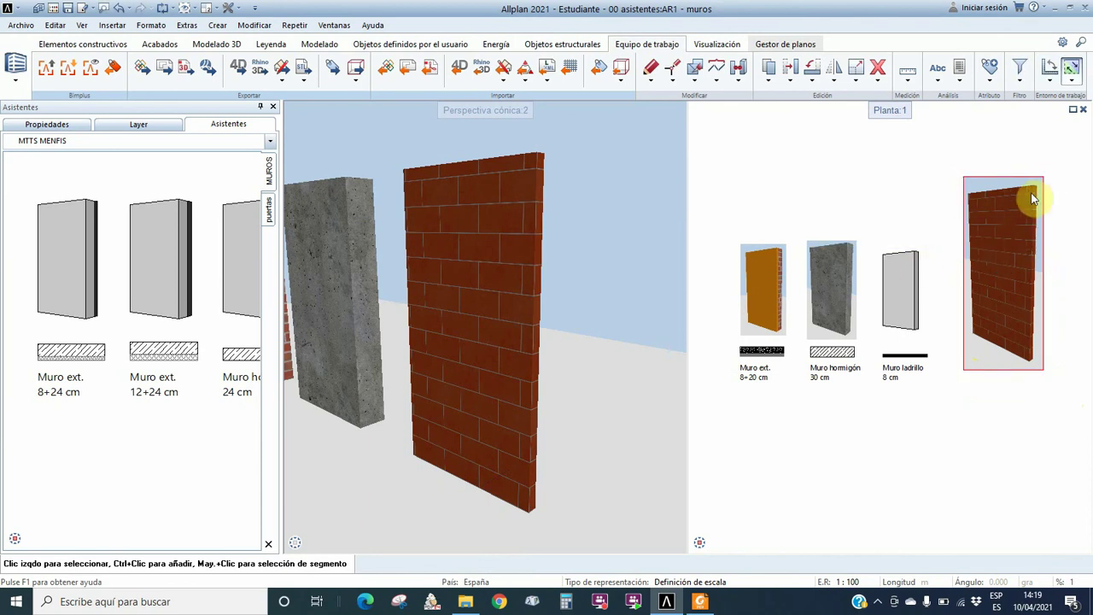
click(1044, 182)
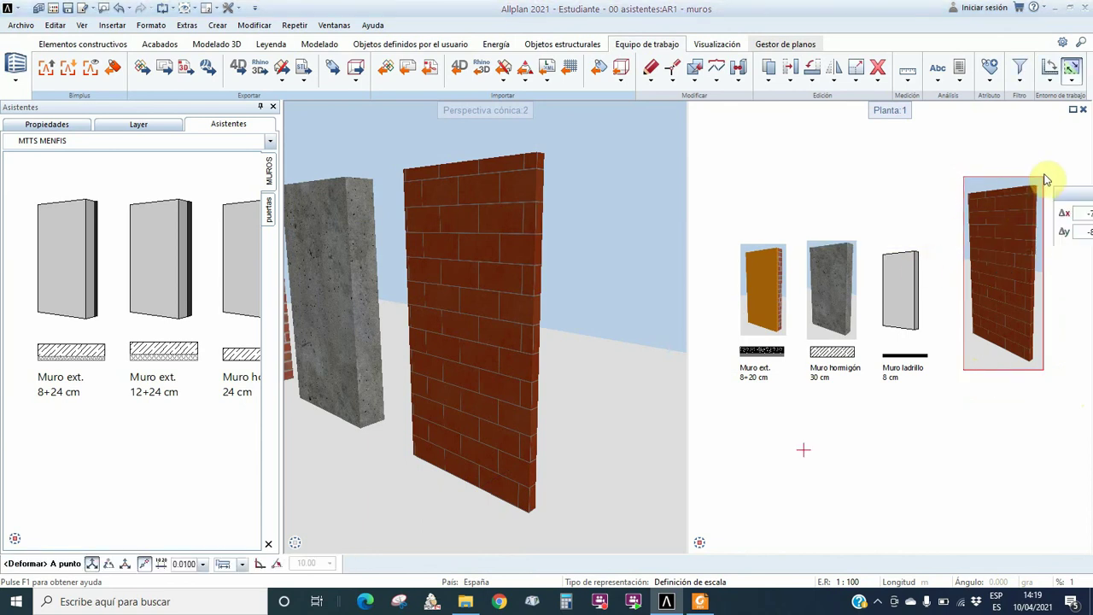
click(1002, 254)
click(1029, 229)
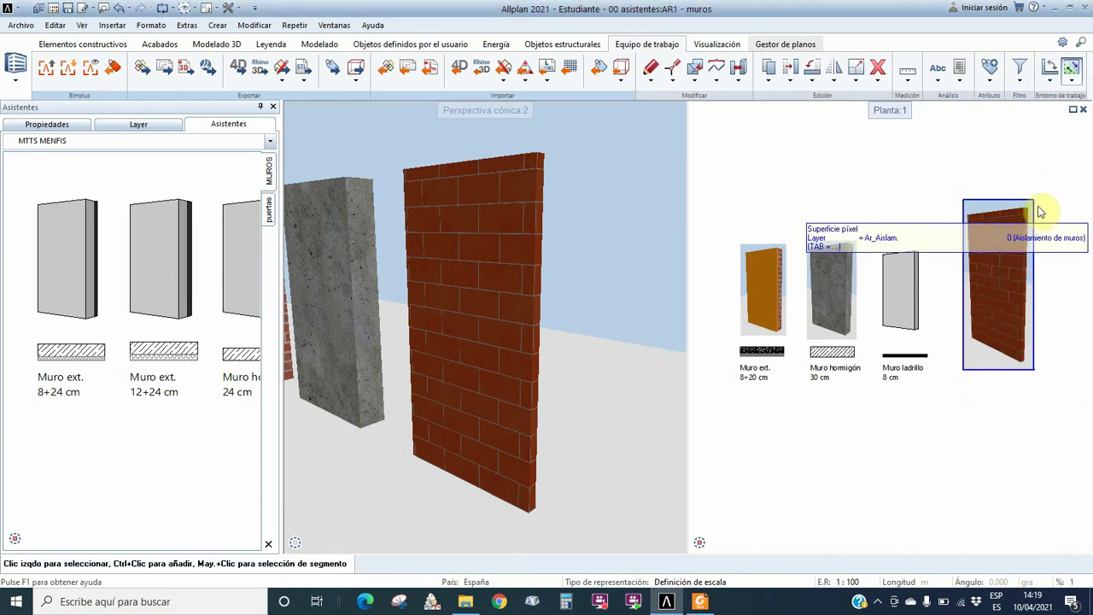
click(1039, 200)
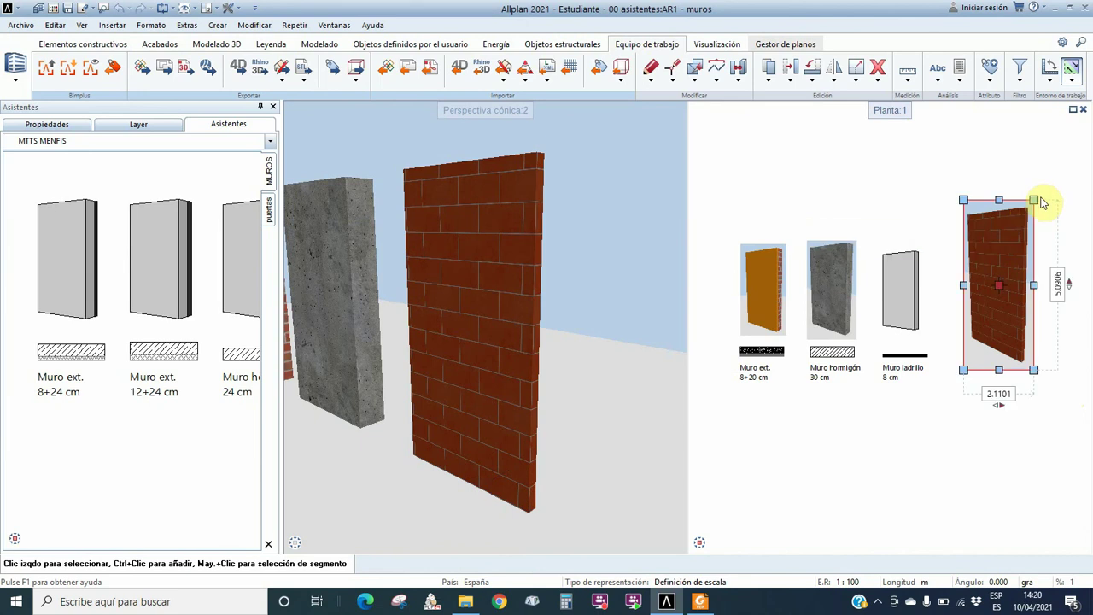
click(1034, 201)
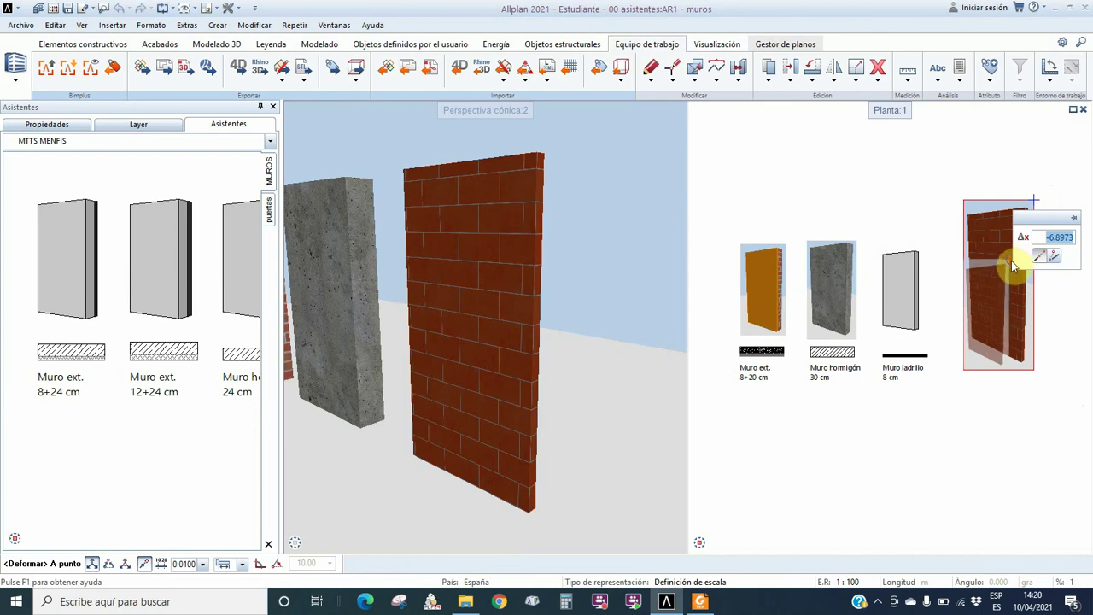
click(1008, 263)
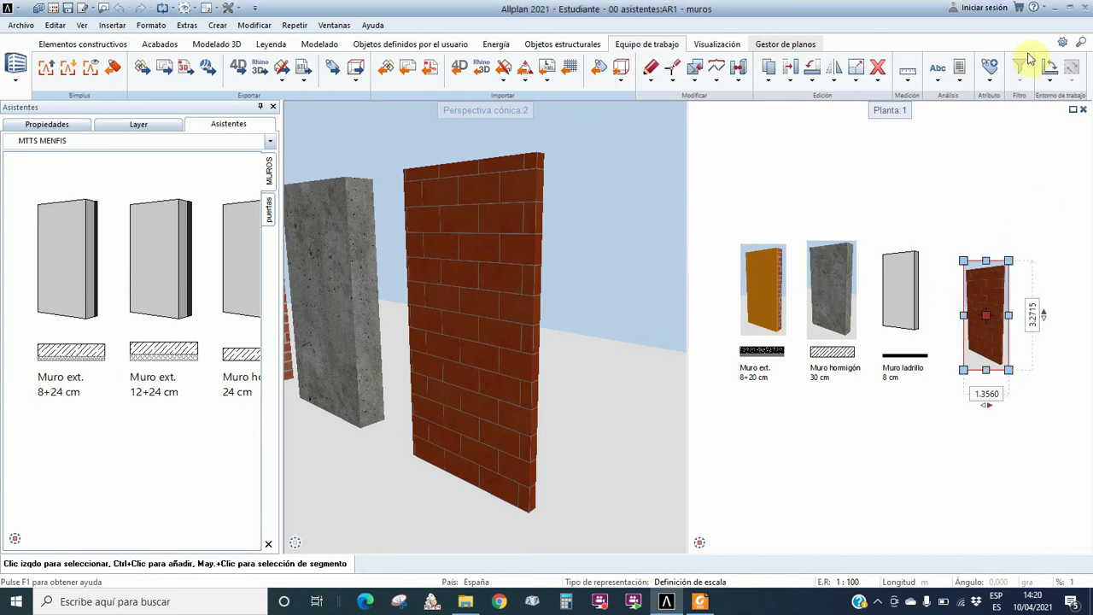
Delete the grey wall symbol above Muro ladrillo and move the brick wall image into its place
click(880, 69)
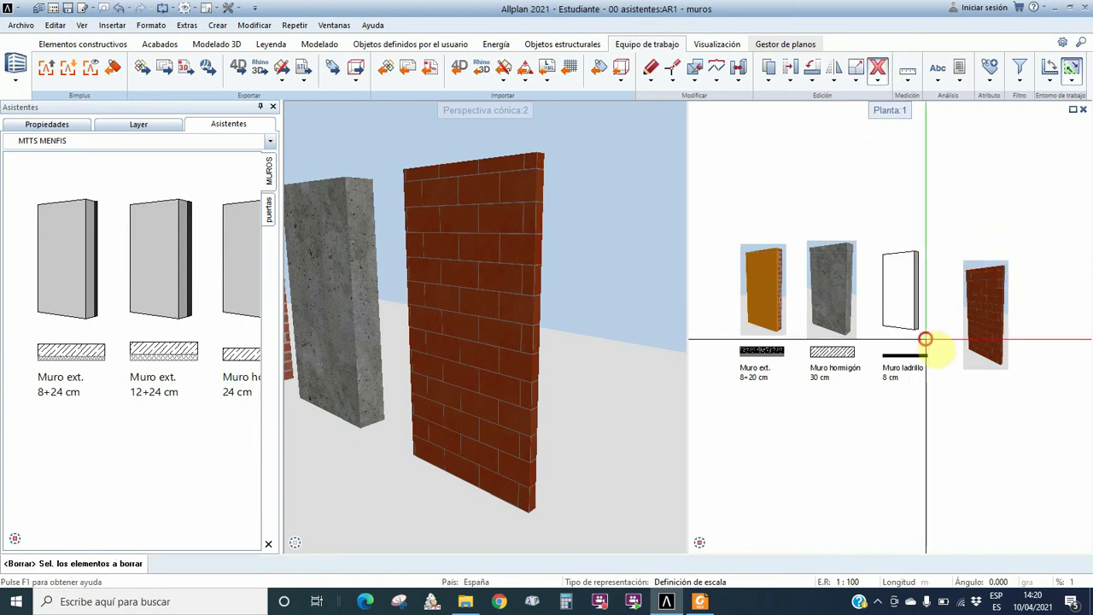
click(891, 261)
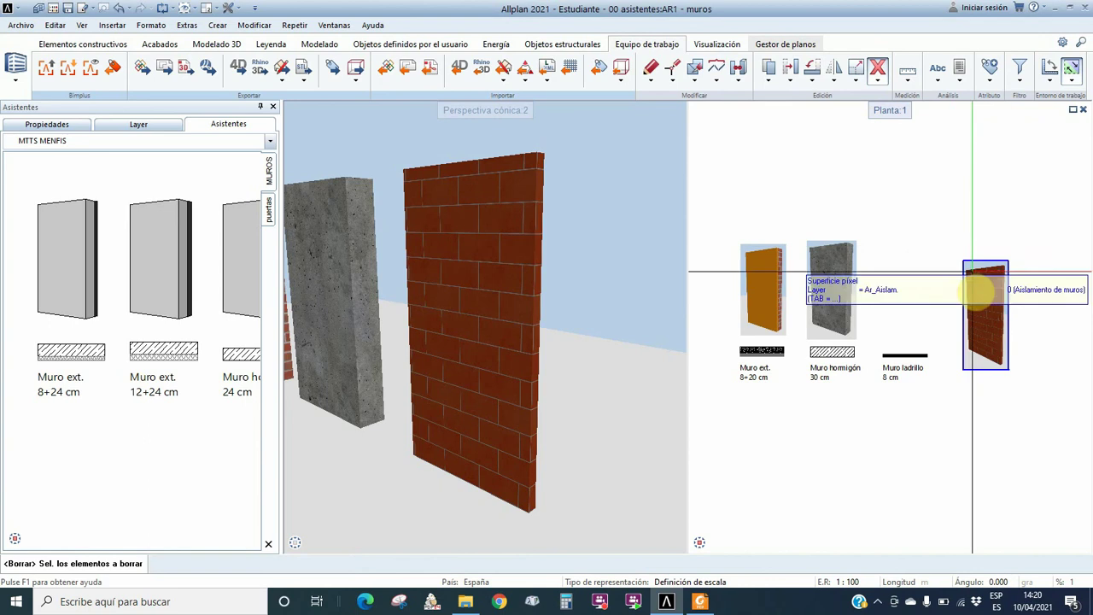
click(792, 68)
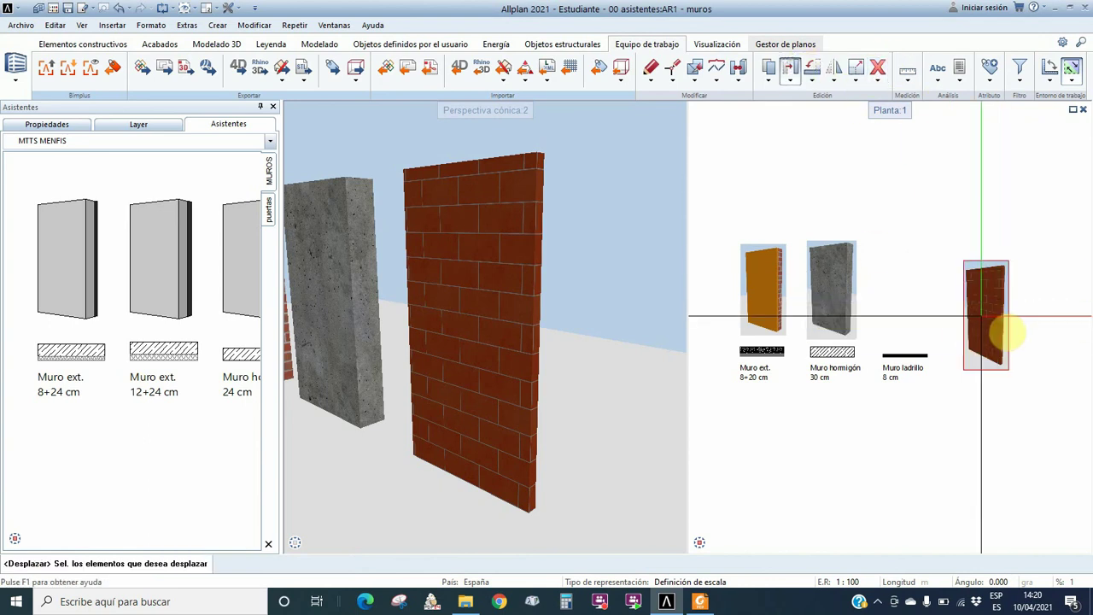
click(983, 317)
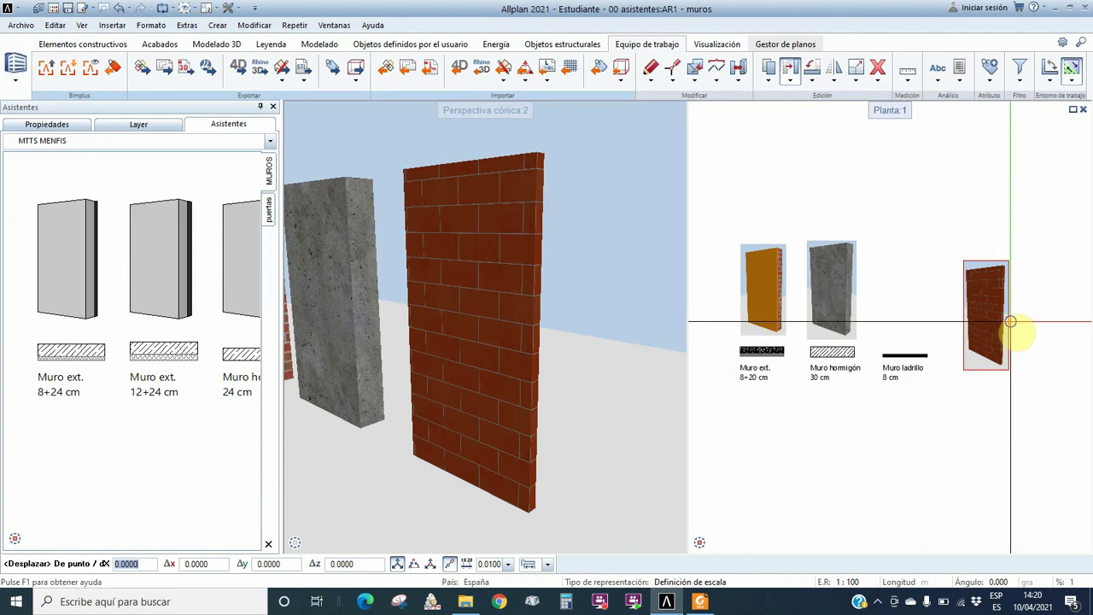
click(985, 313)
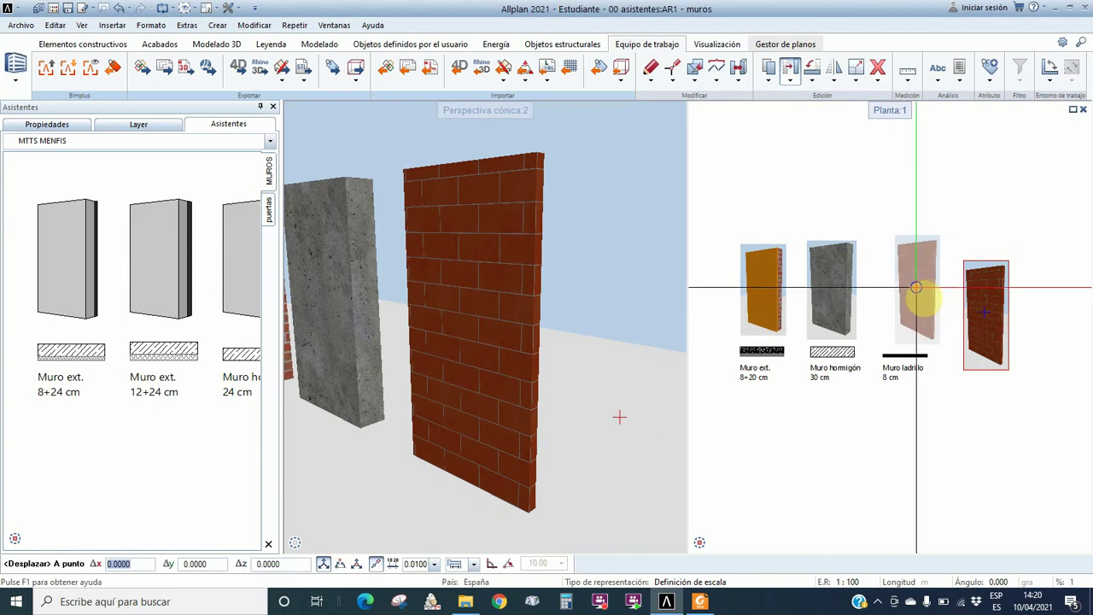
click(904, 294)
key(Escape)
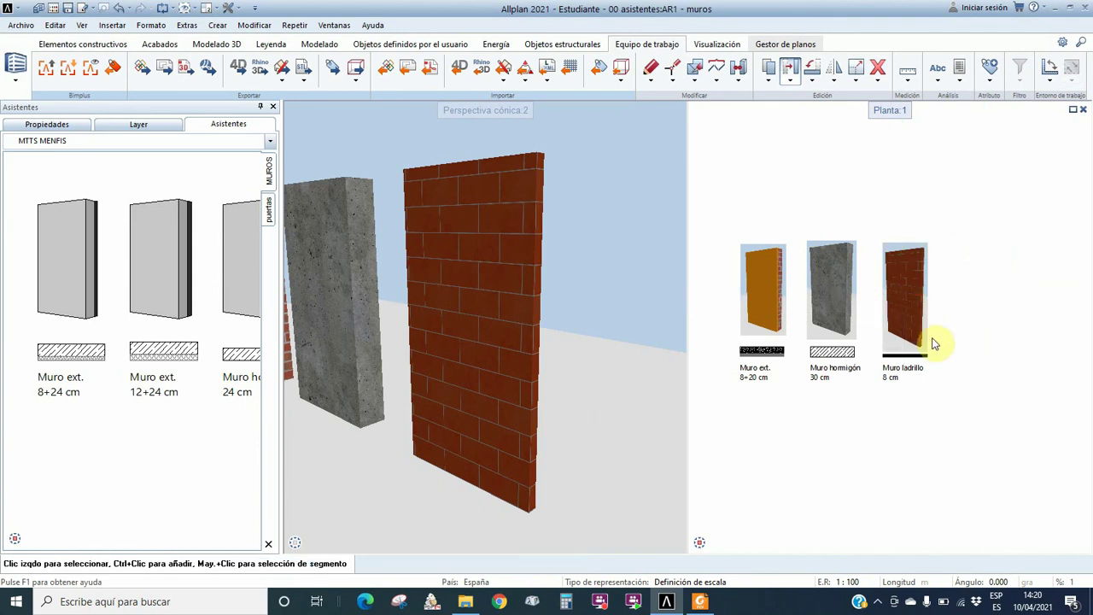
Set the plan view's representation to Animación and examine the textured walls from above
scroll(934, 350, up, 2)
scroll(757, 366, down, 2)
scroll(837, 349, up, 4)
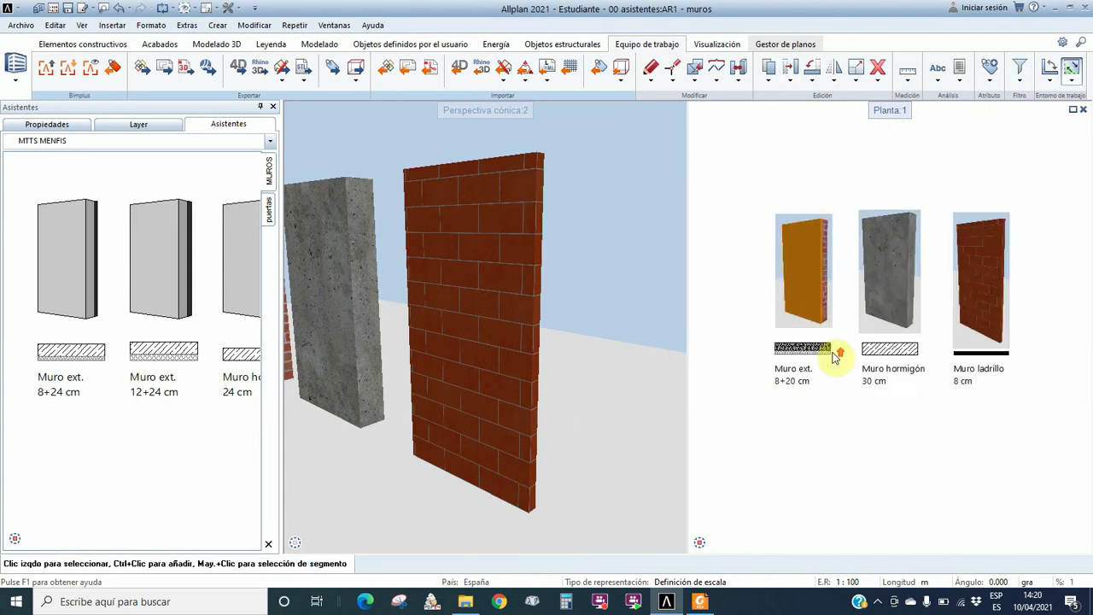
scroll(799, 342, down, 3)
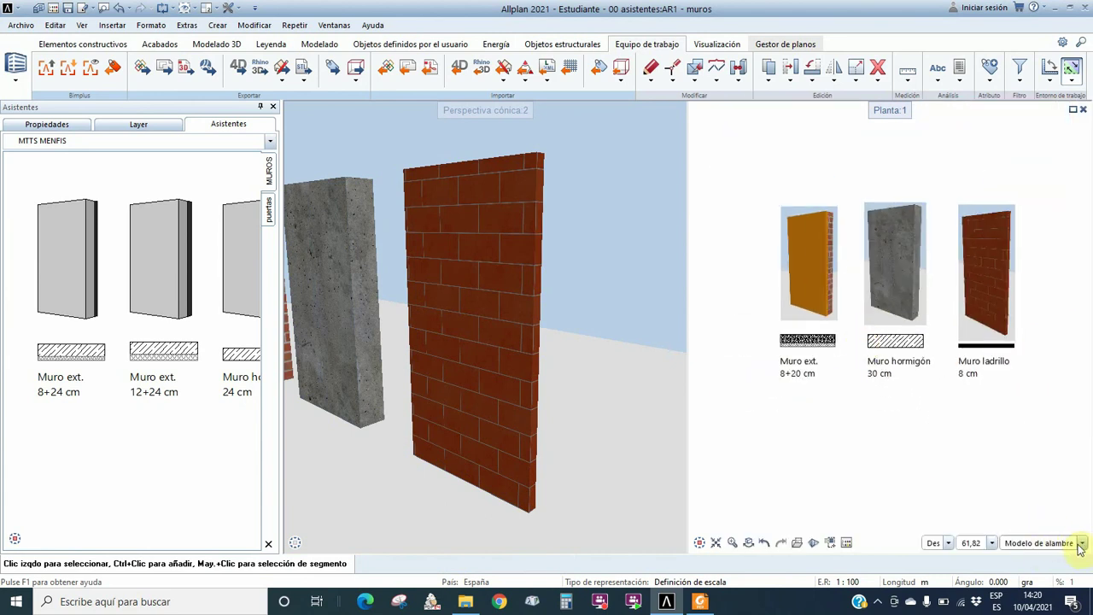
click(1083, 545)
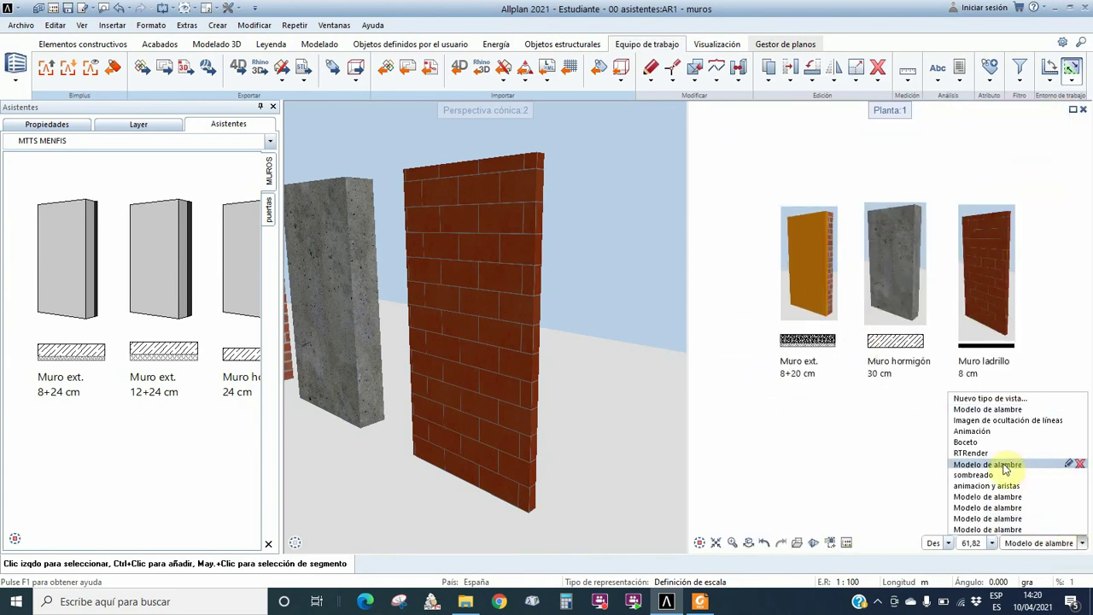
click(974, 431)
scroll(834, 340, up, 2)
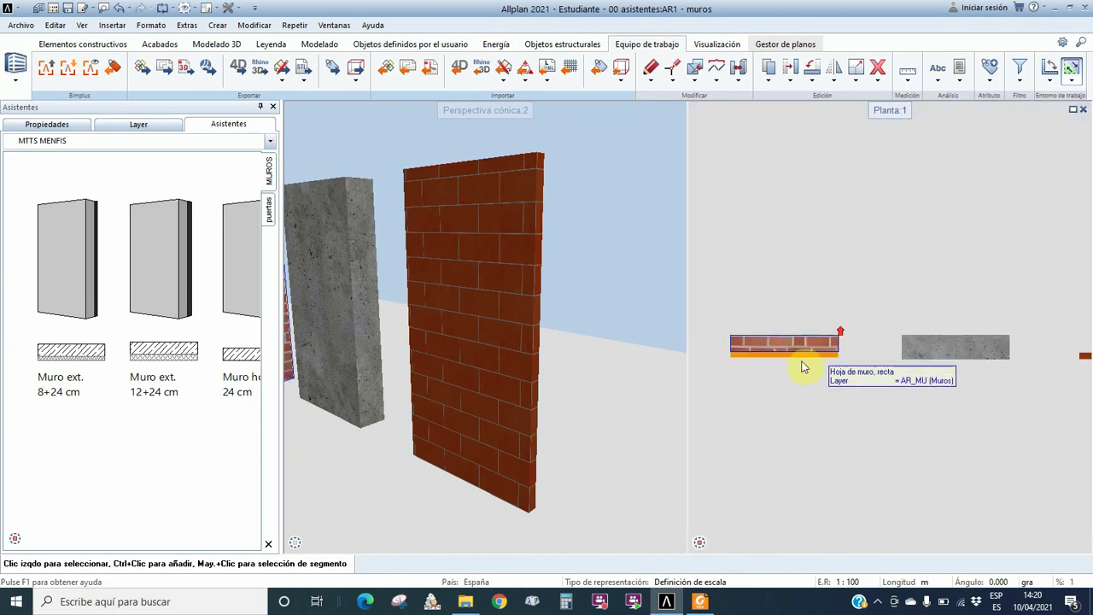
scroll(971, 371, up, 2)
scroll(986, 330, down, 2)
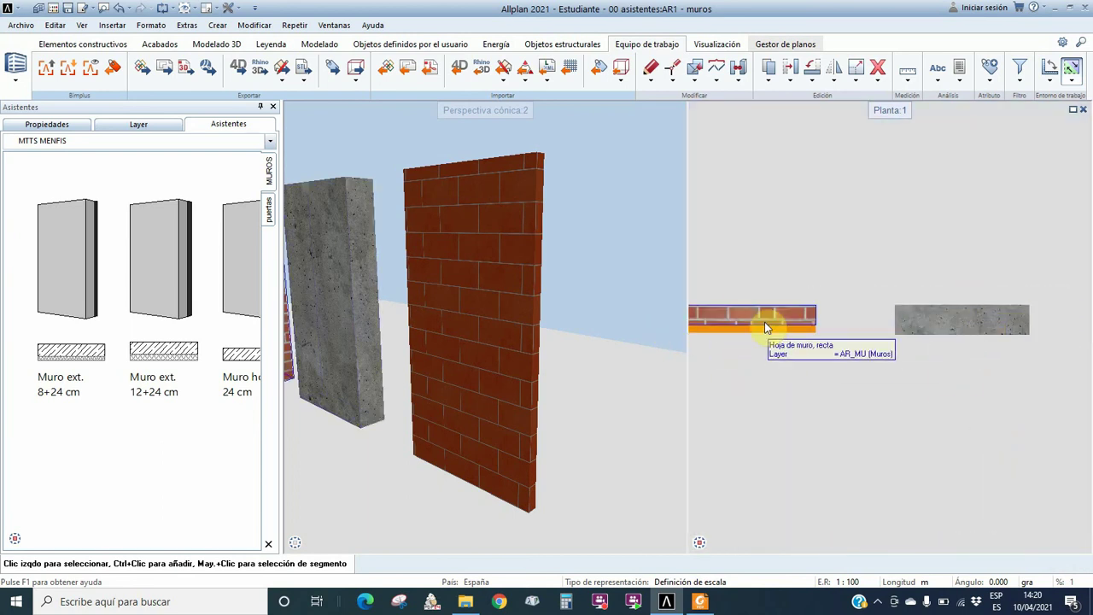
scroll(822, 333, down, 1)
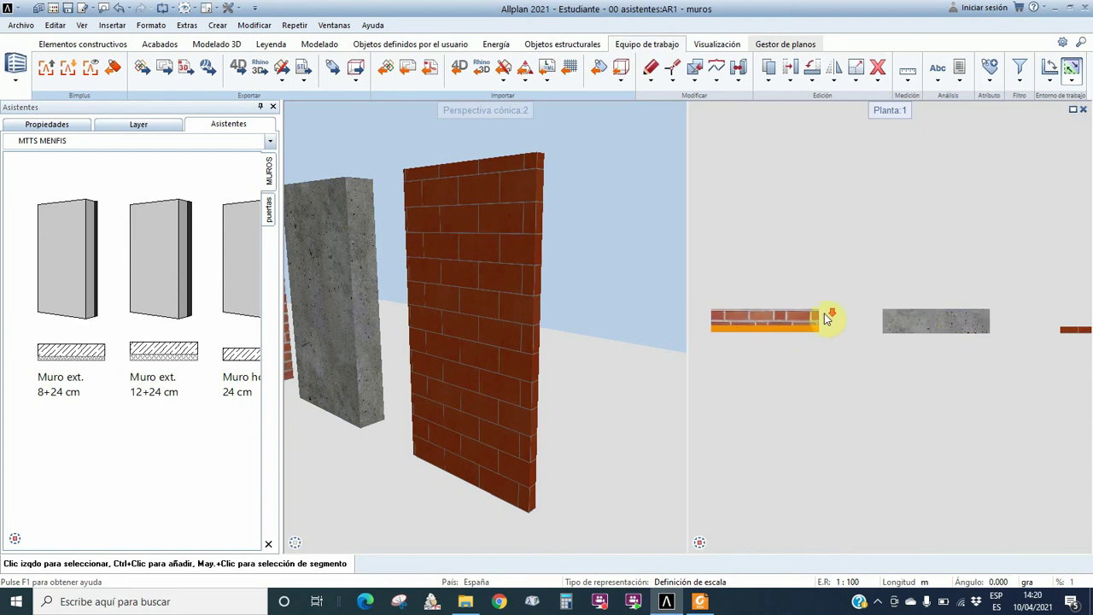
scroll(939, 342, down, 1)
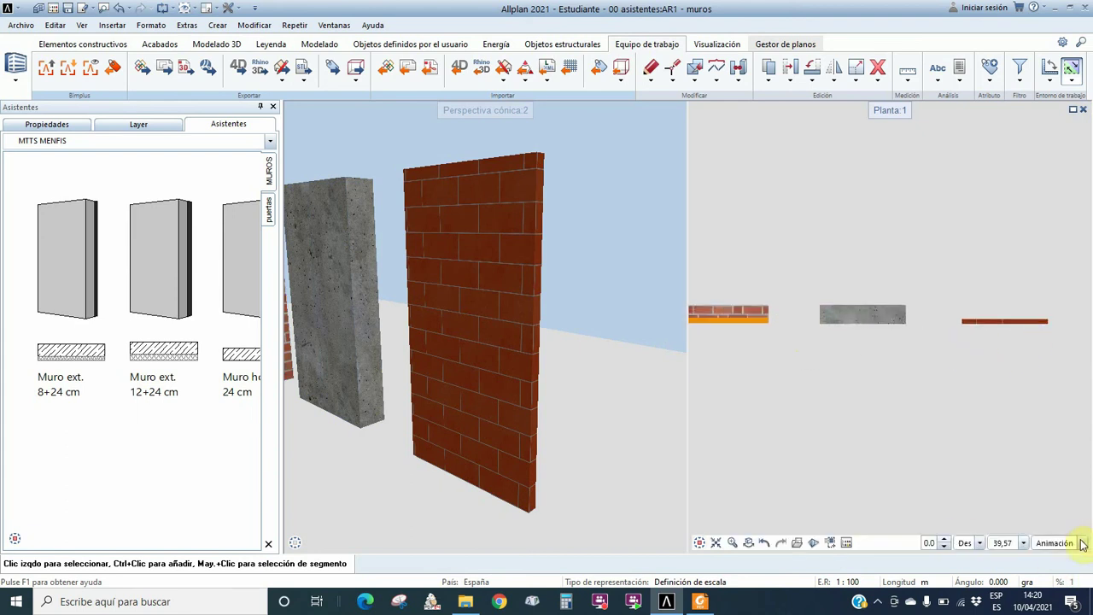
Switch the plan view's representation to animacion y aristas and inspect the wall edges
click(1082, 543)
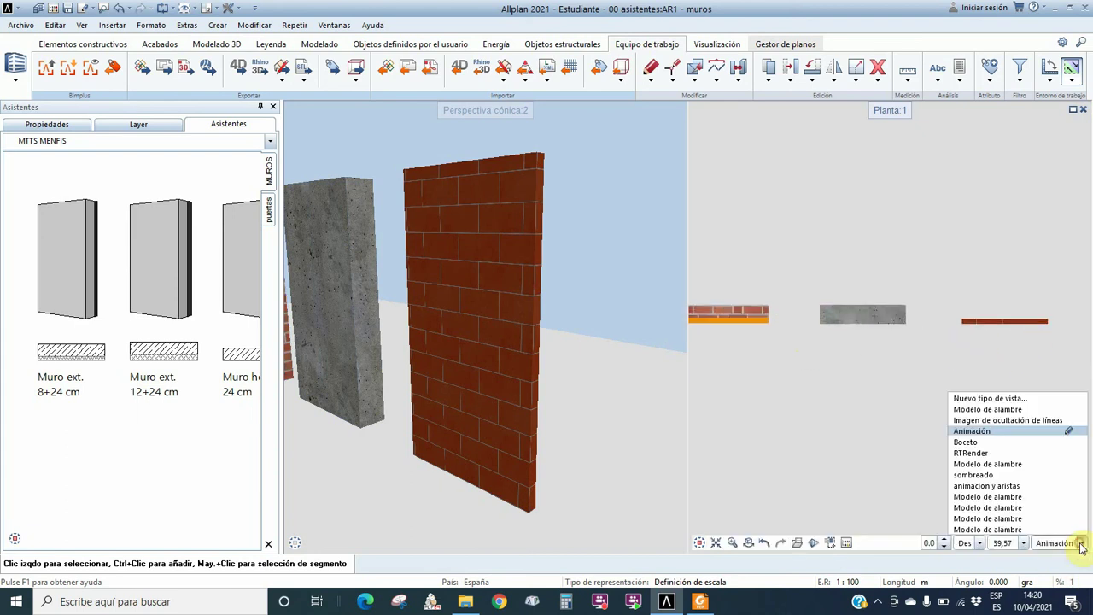
click(989, 485)
scroll(789, 346, up, 2)
scroll(908, 334, down, 2)
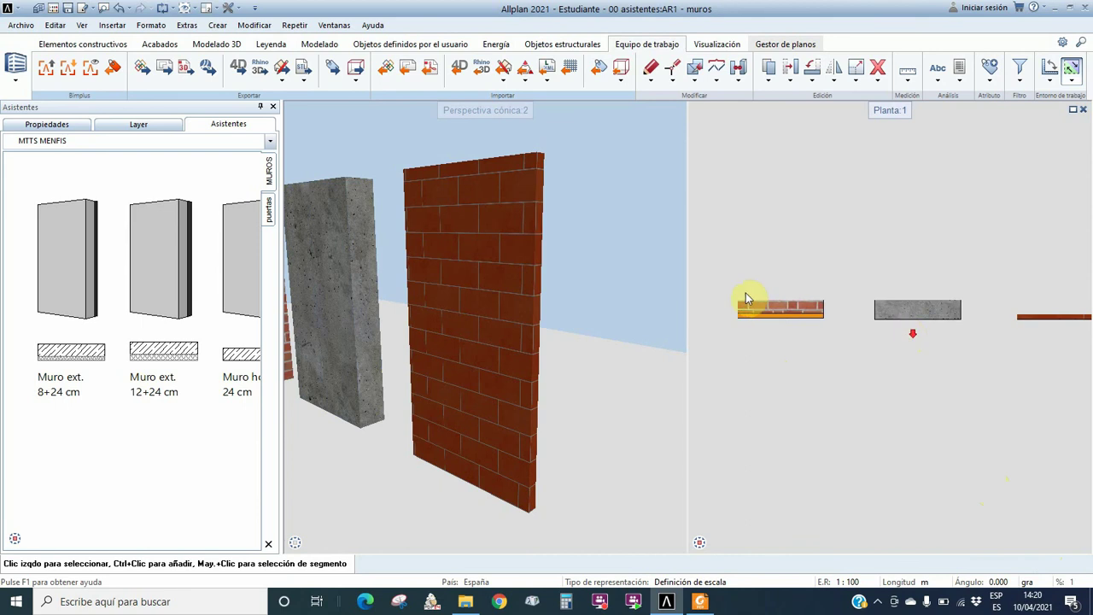
scroll(746, 301, up, 1)
scroll(922, 333, down, 1)
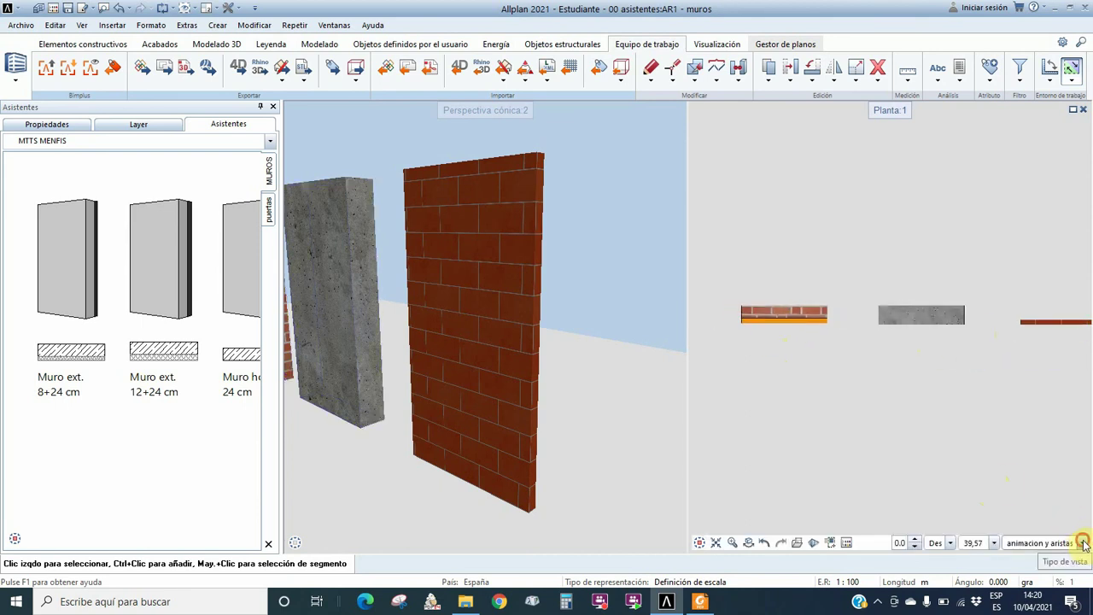
Try to display the plan view with the Boceto and sombreado view types
click(1083, 545)
click(970, 445)
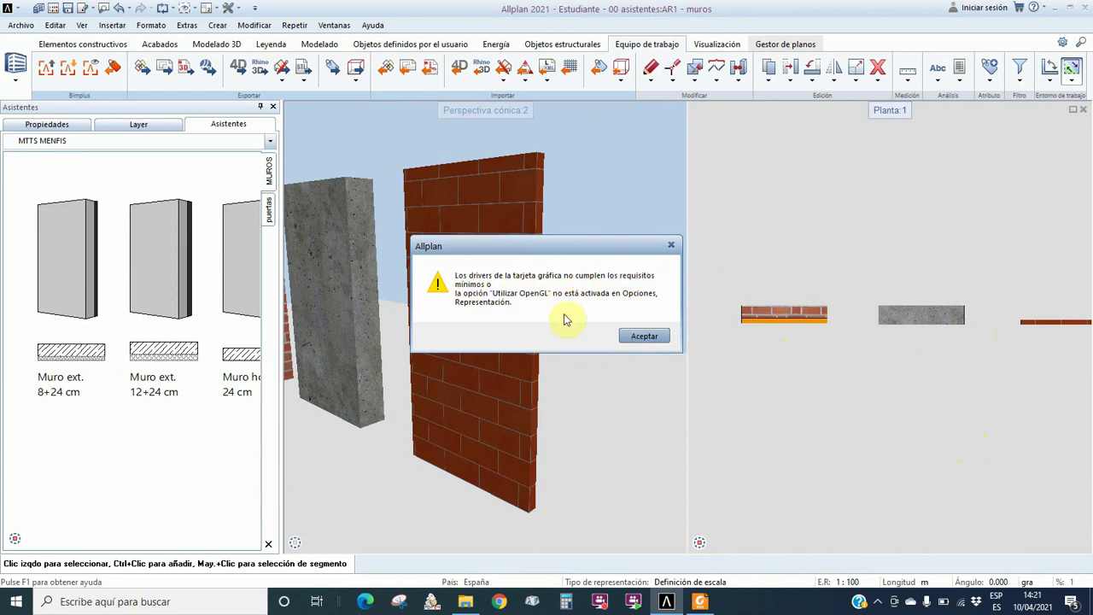
click(645, 339)
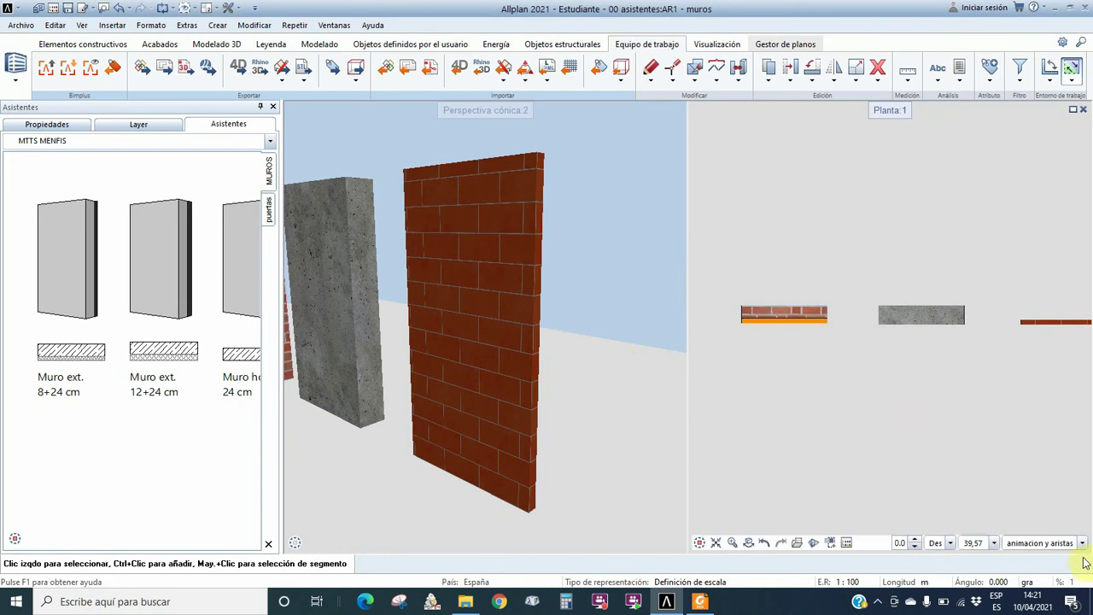
click(1082, 544)
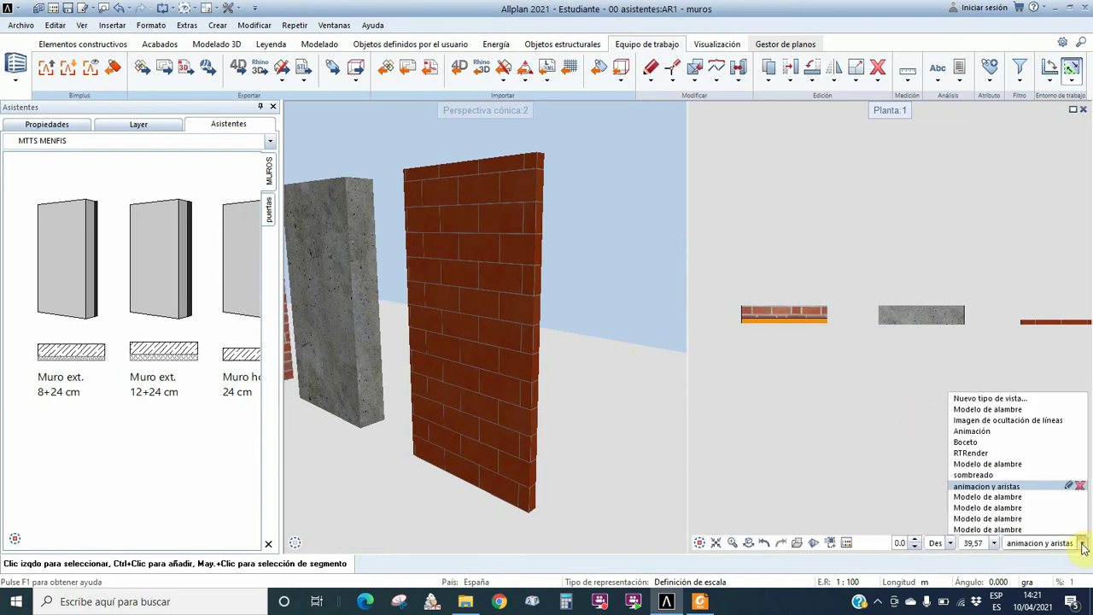
click(982, 476)
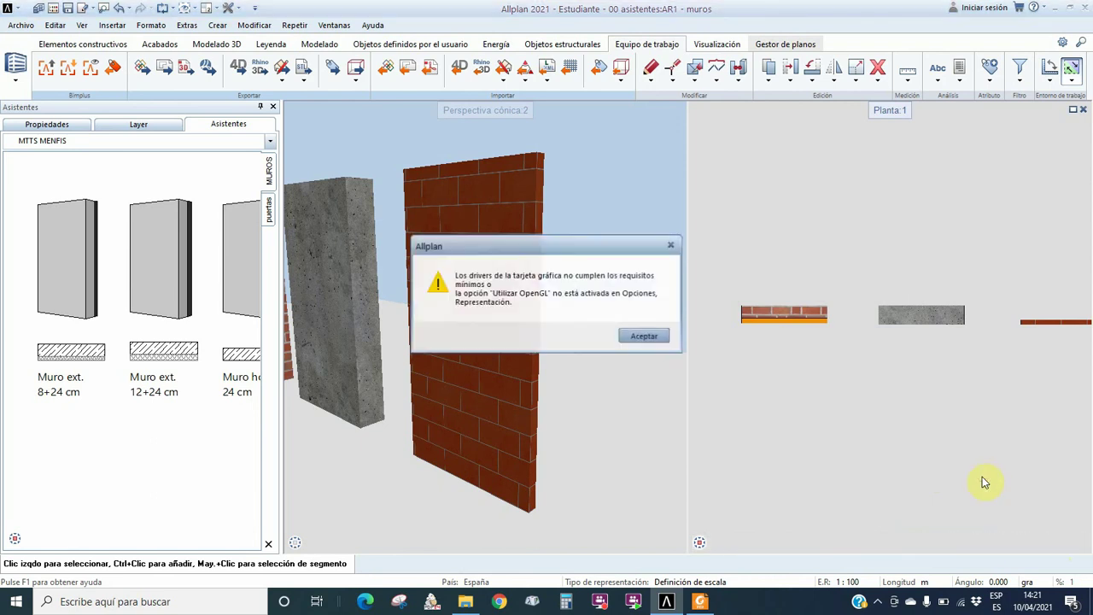
click(637, 335)
click(1081, 544)
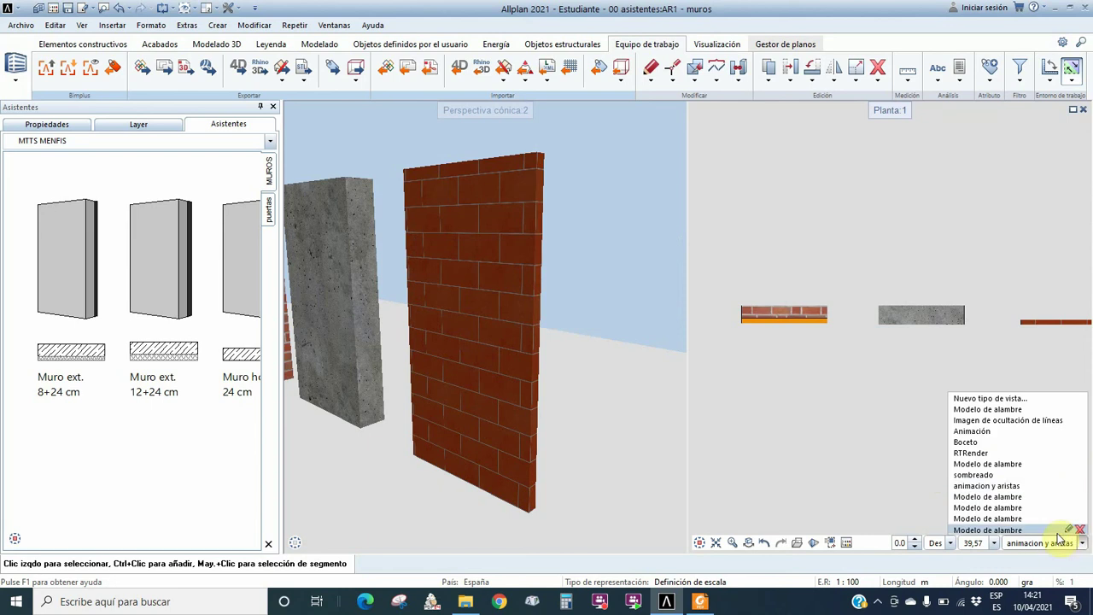
click(965, 443)
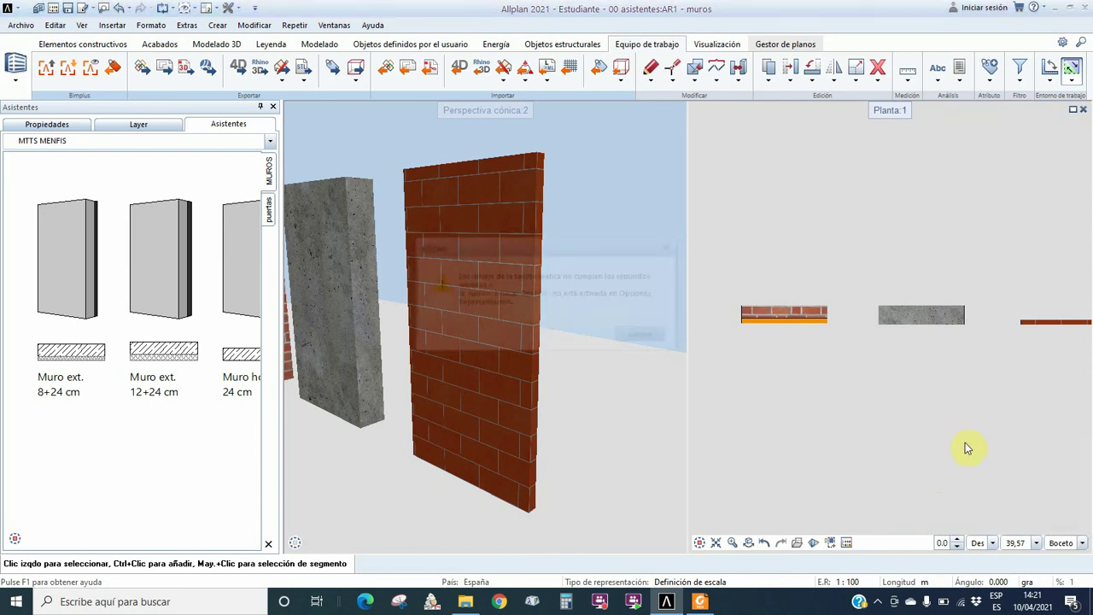
key(Return)
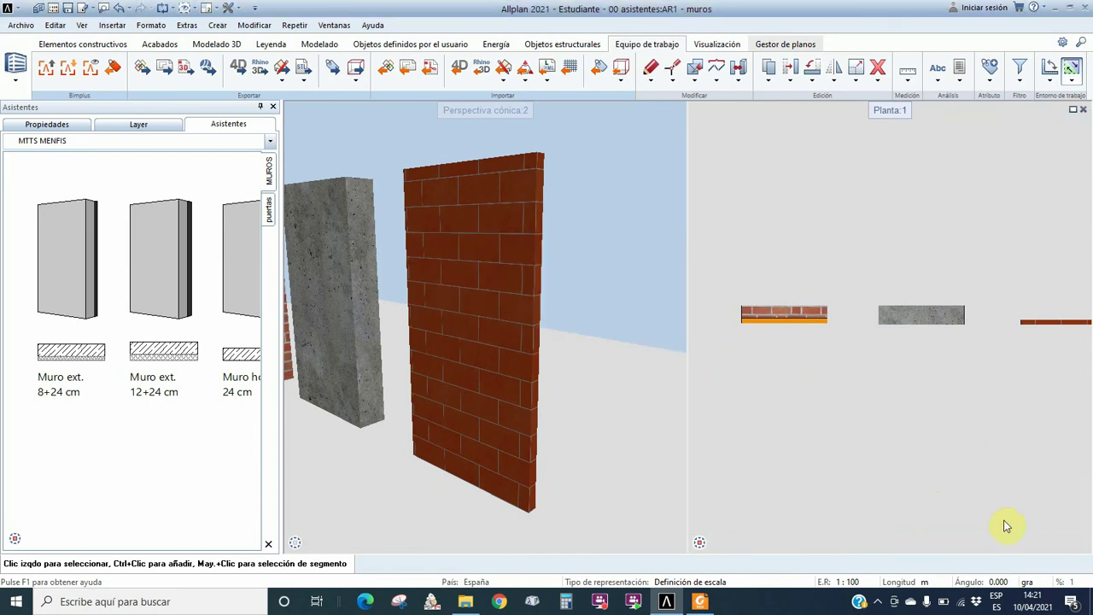
Set the plan view's representation to Imagen de ocultación de líneas
click(1082, 543)
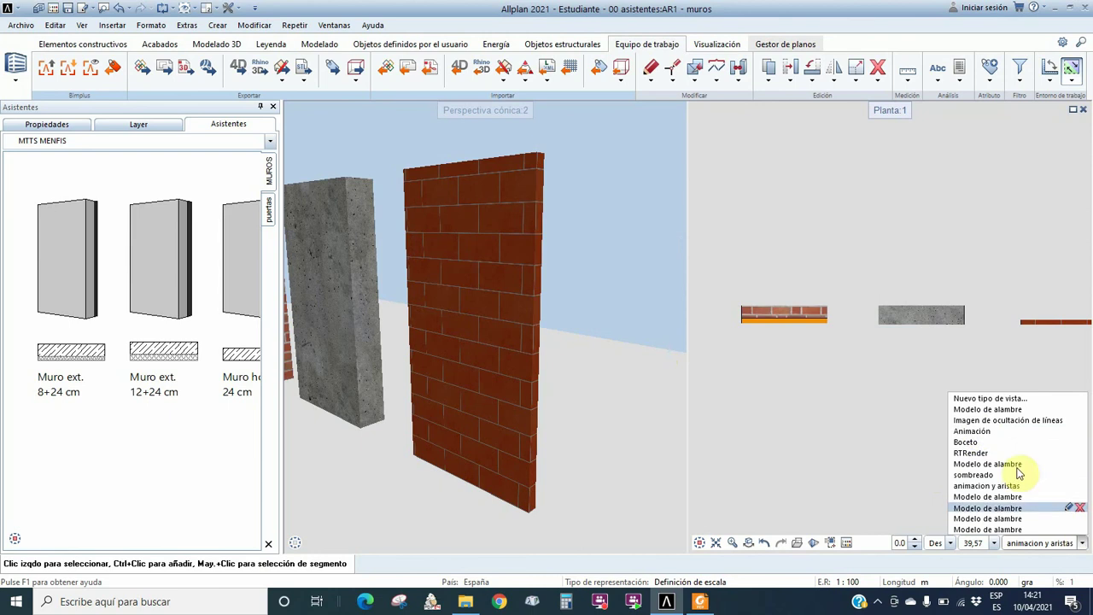
click(974, 421)
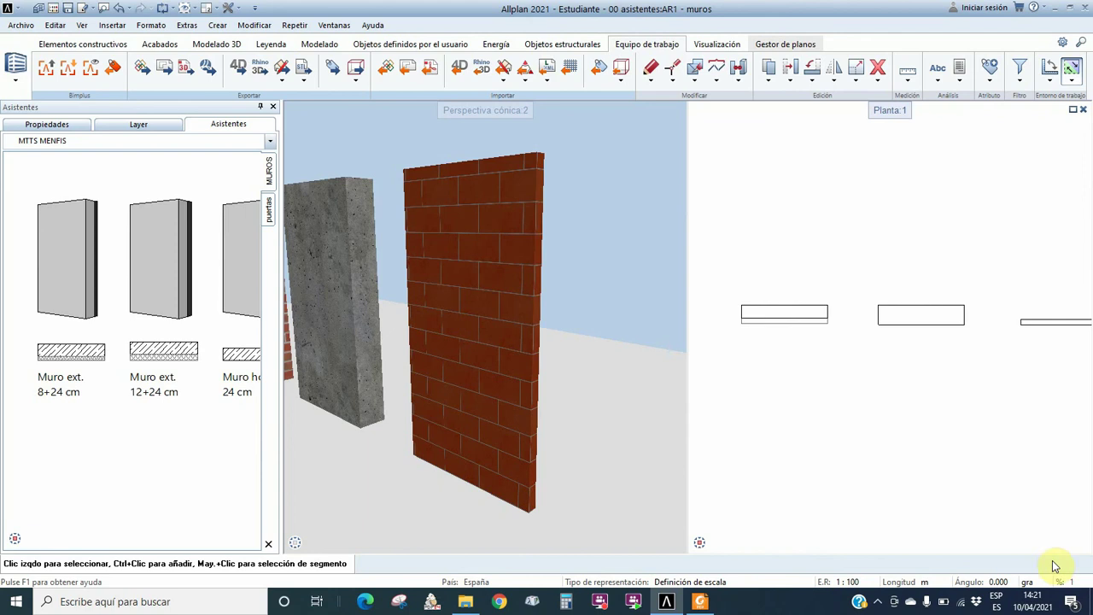
click(1085, 547)
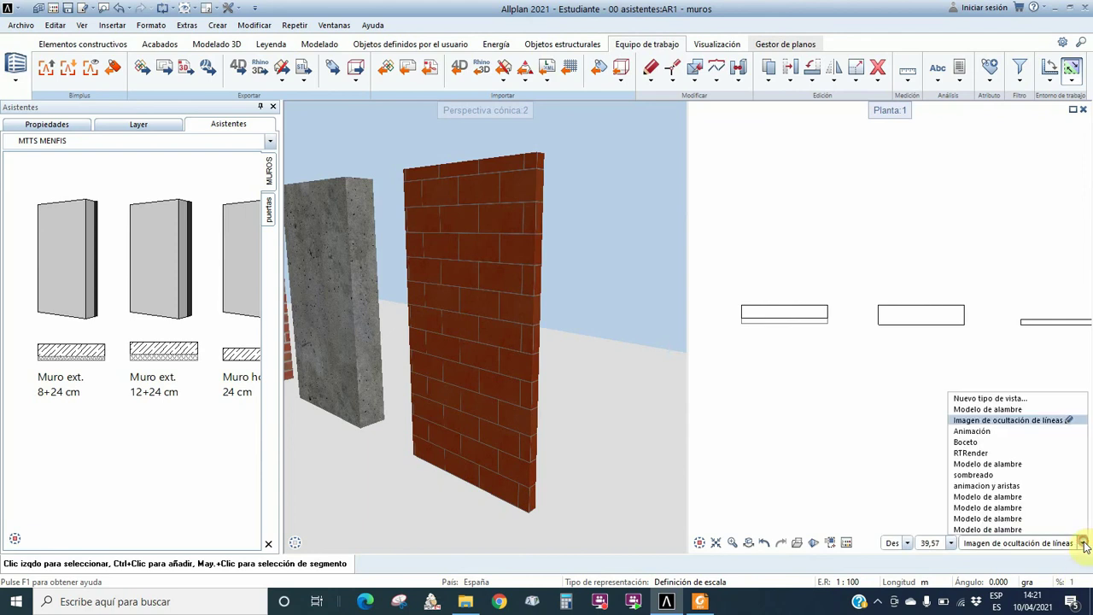
click(991, 398)
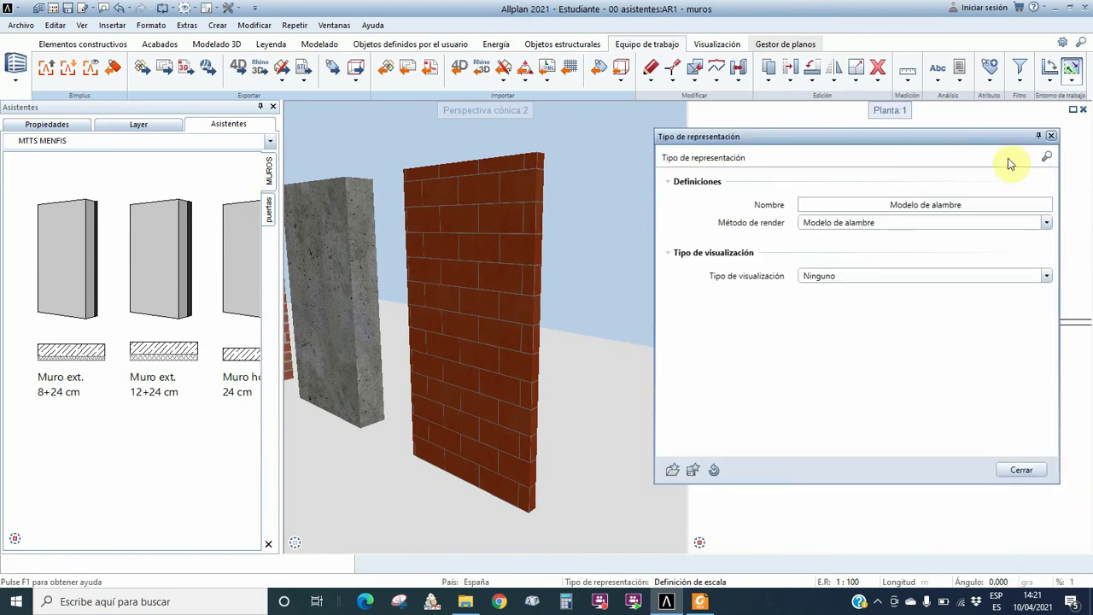
click(1052, 138)
Switch the plan view's representation to animacion y aristas and examine the two-layer brick exterior wall in plan
mouse_move(1085, 545)
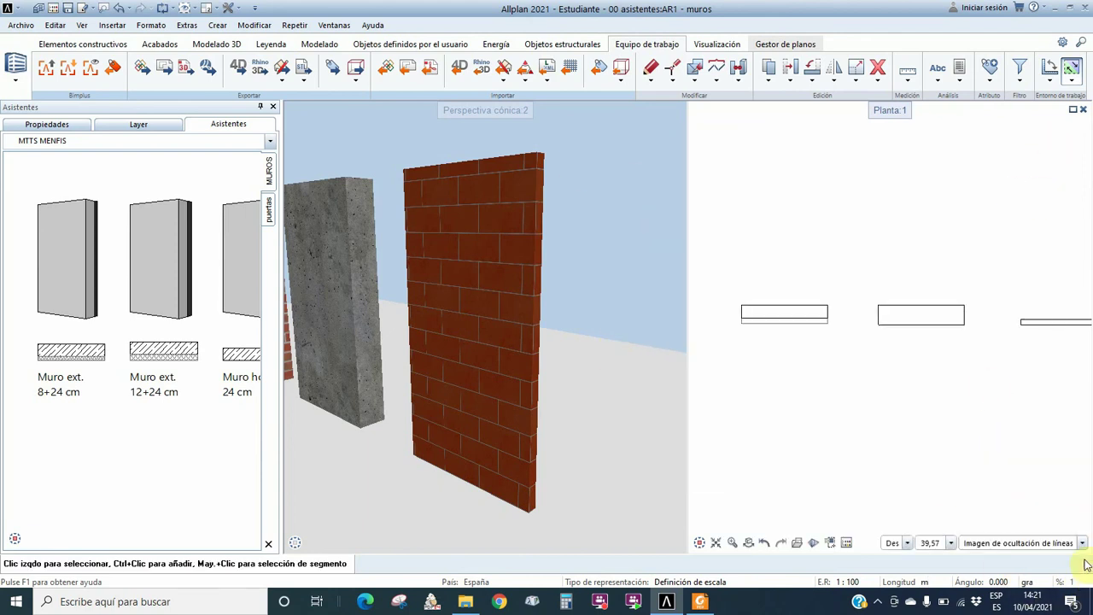
click(1083, 544)
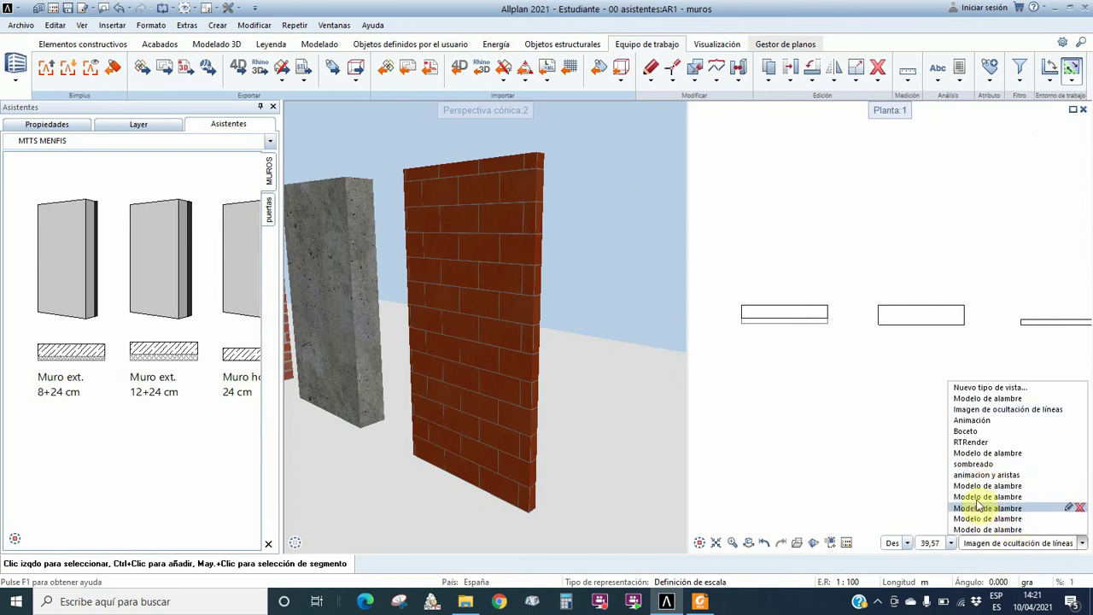
click(979, 476)
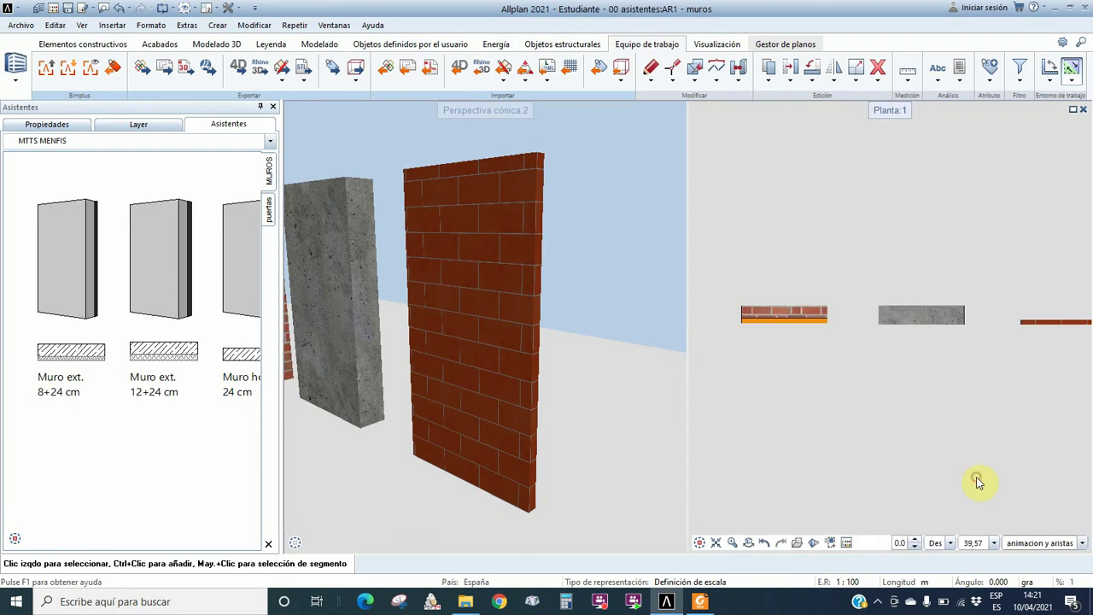
scroll(790, 329, up, 3)
scroll(854, 308, down, 2)
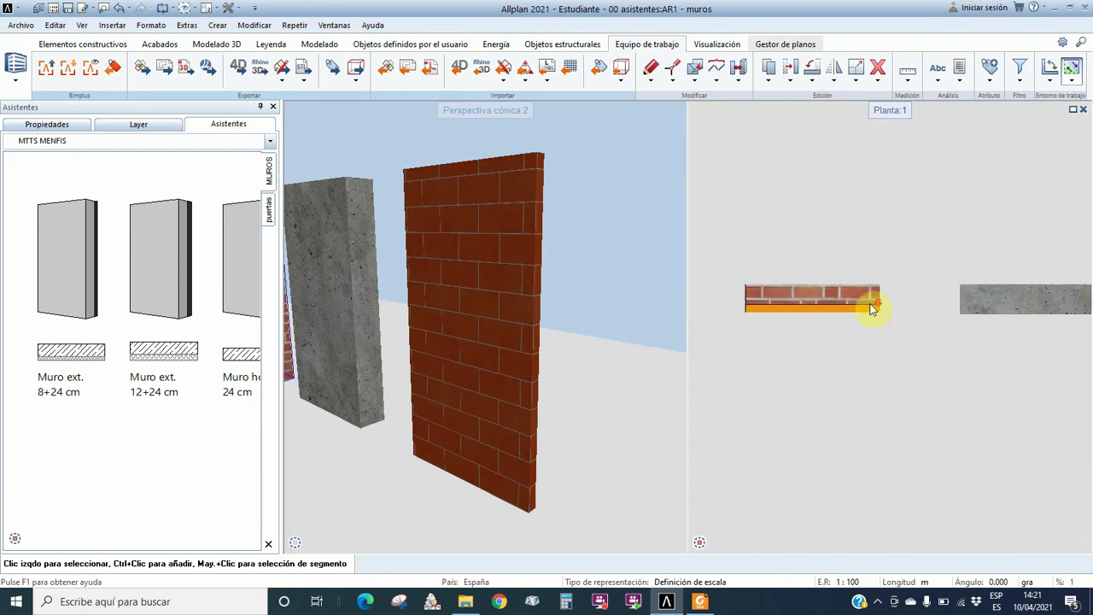
scroll(800, 299, up, 1)
scroll(802, 302, up, 2)
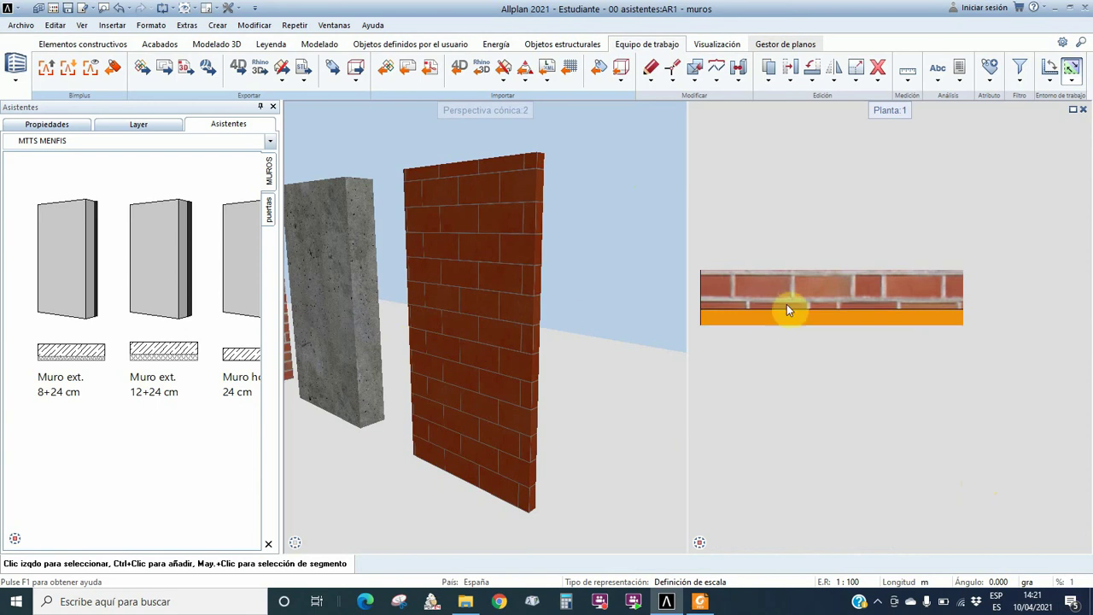
scroll(855, 301, down, 1)
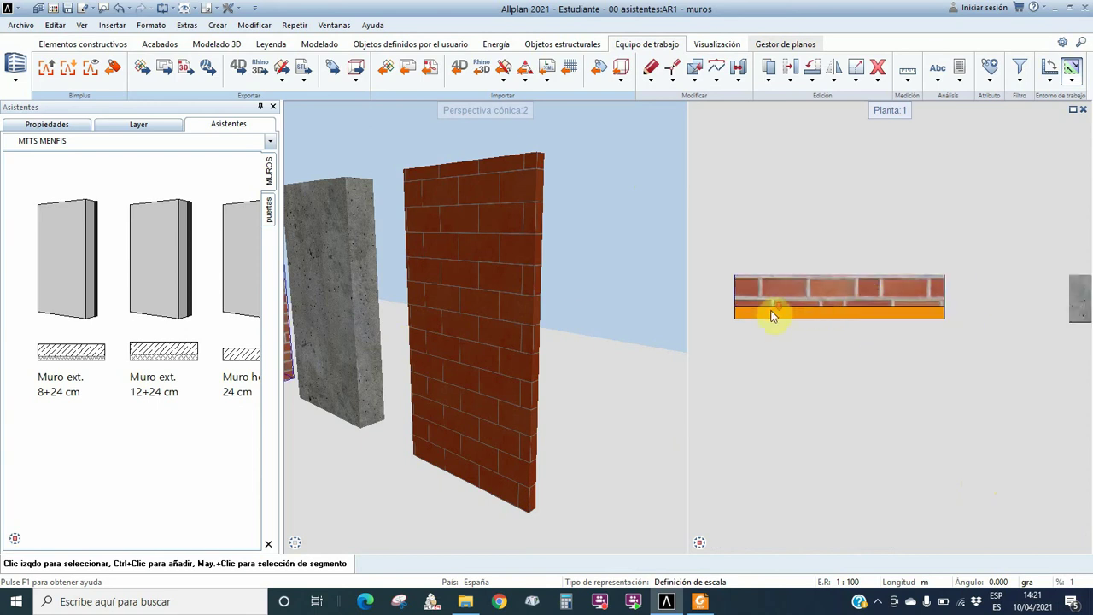
scroll(772, 316, down, 3)
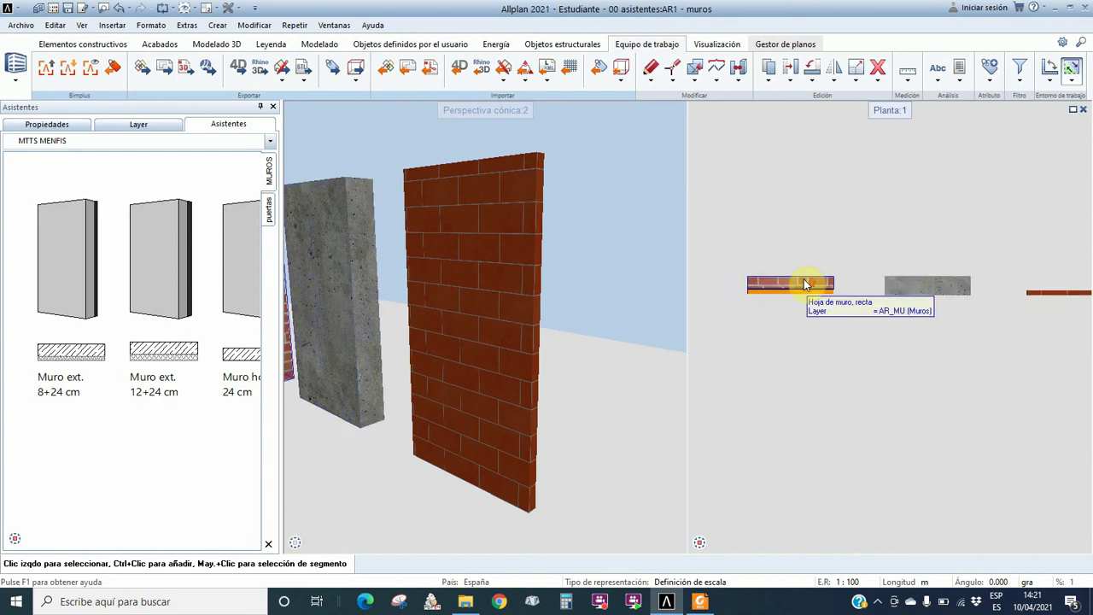
Examine how the concrete wall and the thin brick wall are textured in the plan view
scroll(806, 284, up, 1)
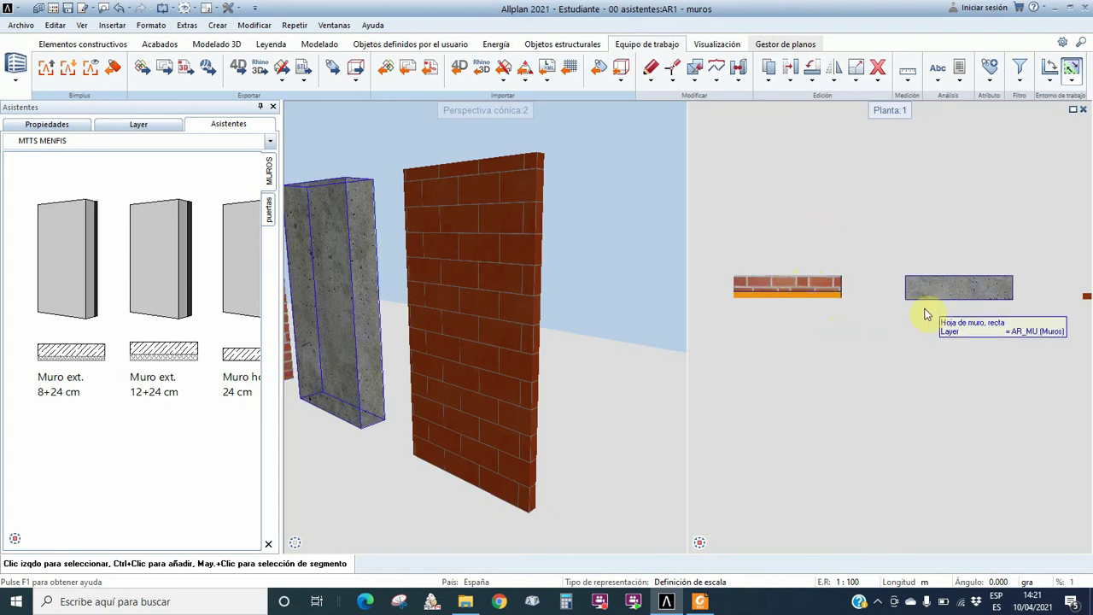
scroll(929, 301, up, 2)
scroll(948, 291, down, 1)
scroll(950, 289, up, 2)
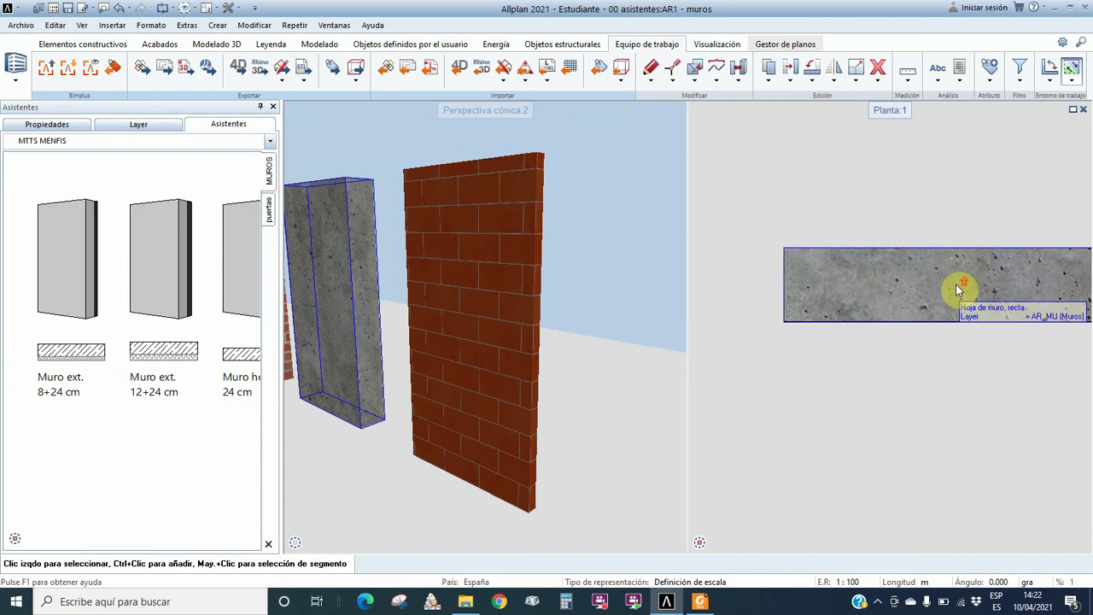
scroll(944, 295, down, 2)
scroll(934, 299, down, 1)
scroll(752, 288, up, 1)
scroll(933, 304, down, 1)
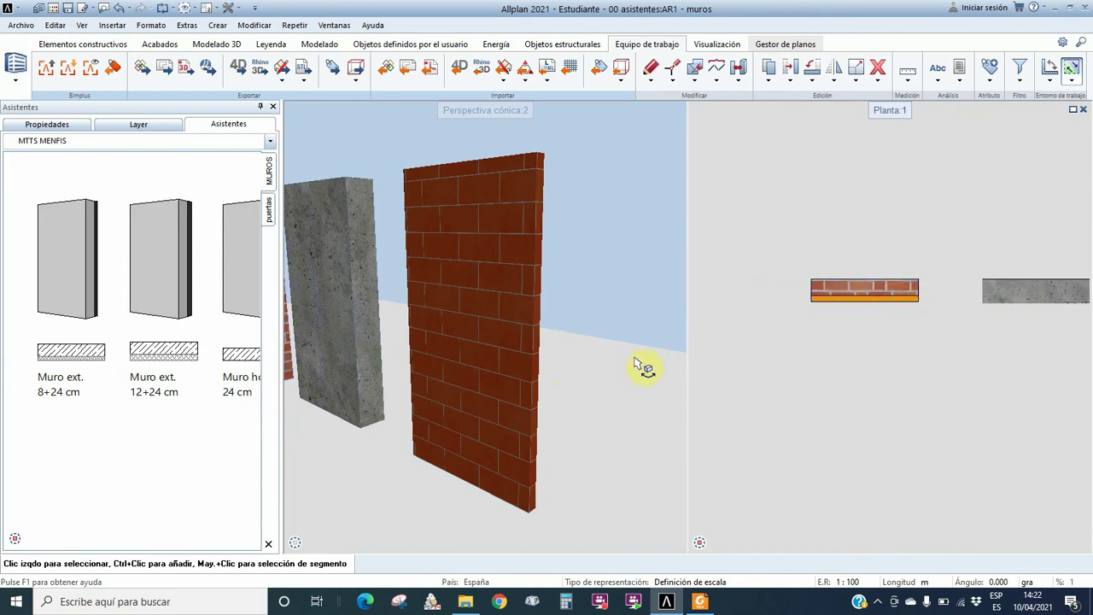
scroll(764, 322, down, 2)
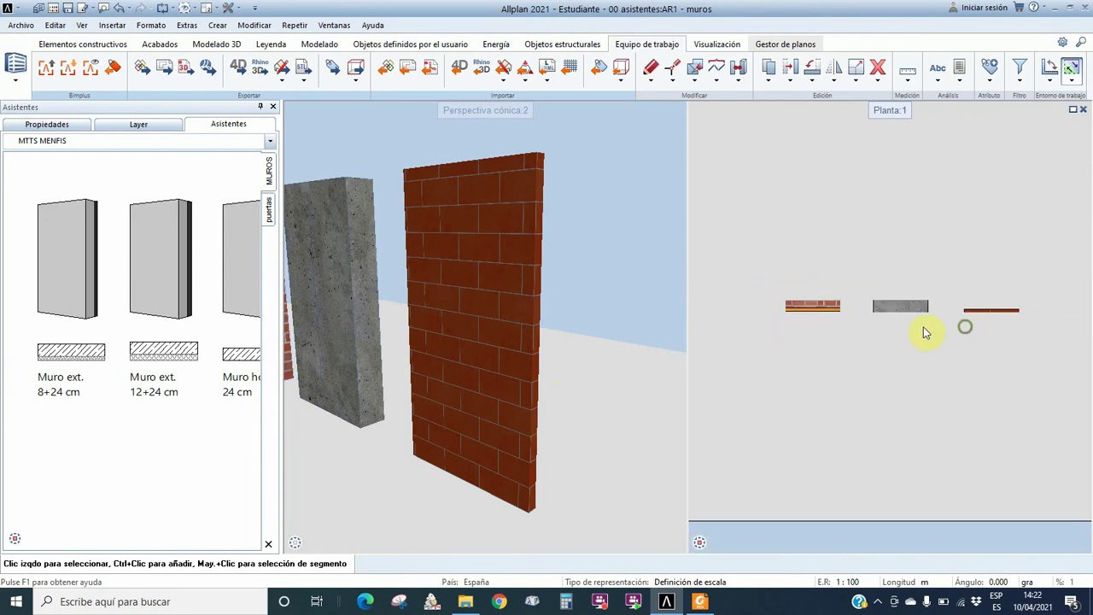
scroll(940, 321, up, 5)
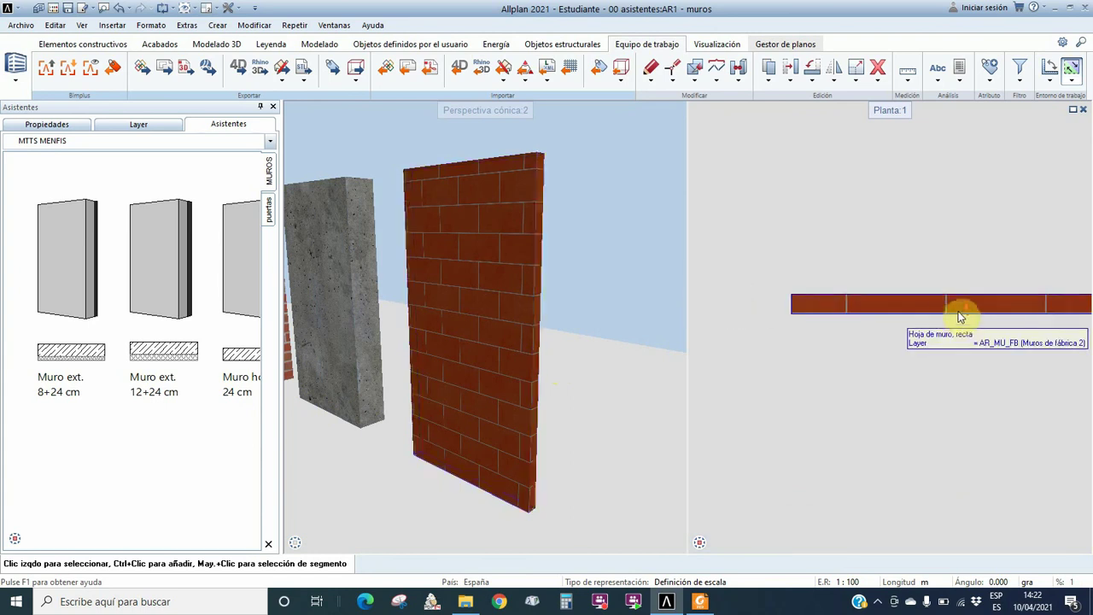
scroll(961, 318, down, 5)
scroll(895, 311, down, 3)
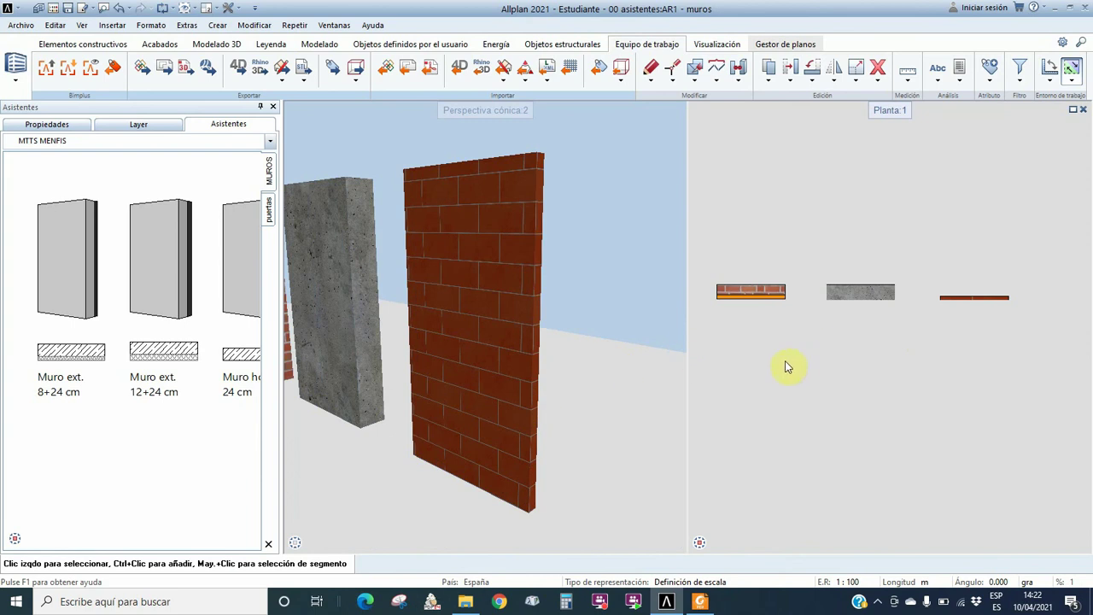
scroll(854, 376, down, 2)
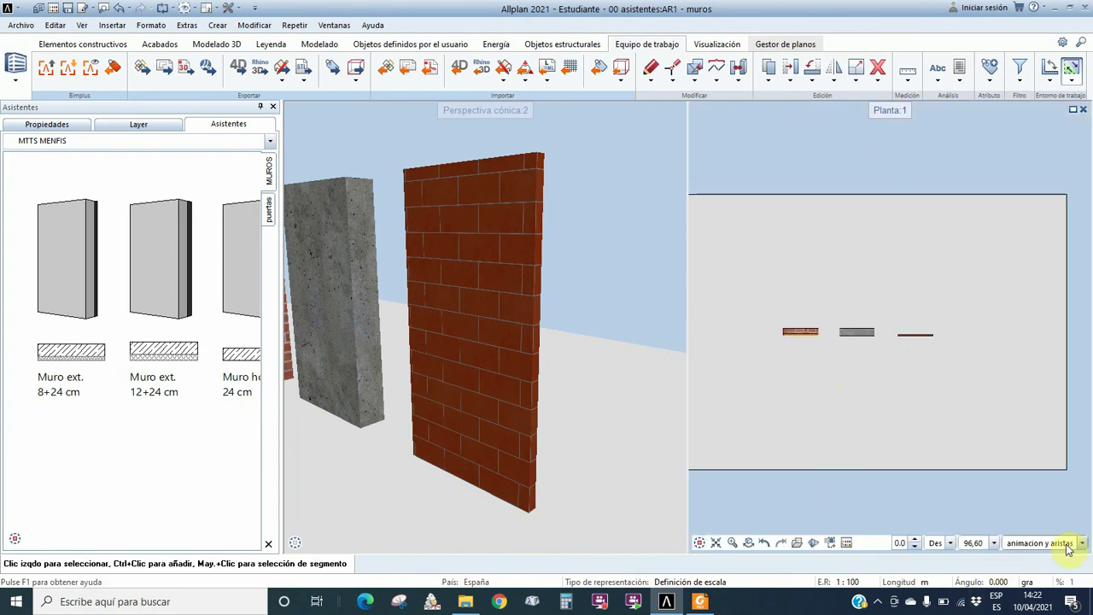
Set the plan view's representation to Modelo de alambre
click(1081, 544)
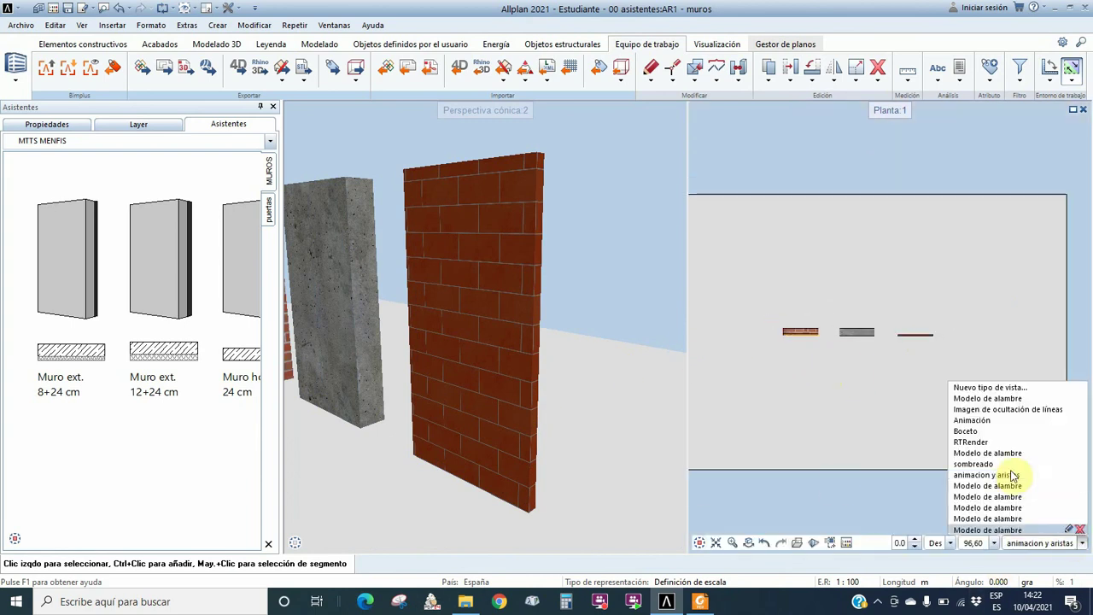
click(975, 404)
scroll(867, 330, up, 3)
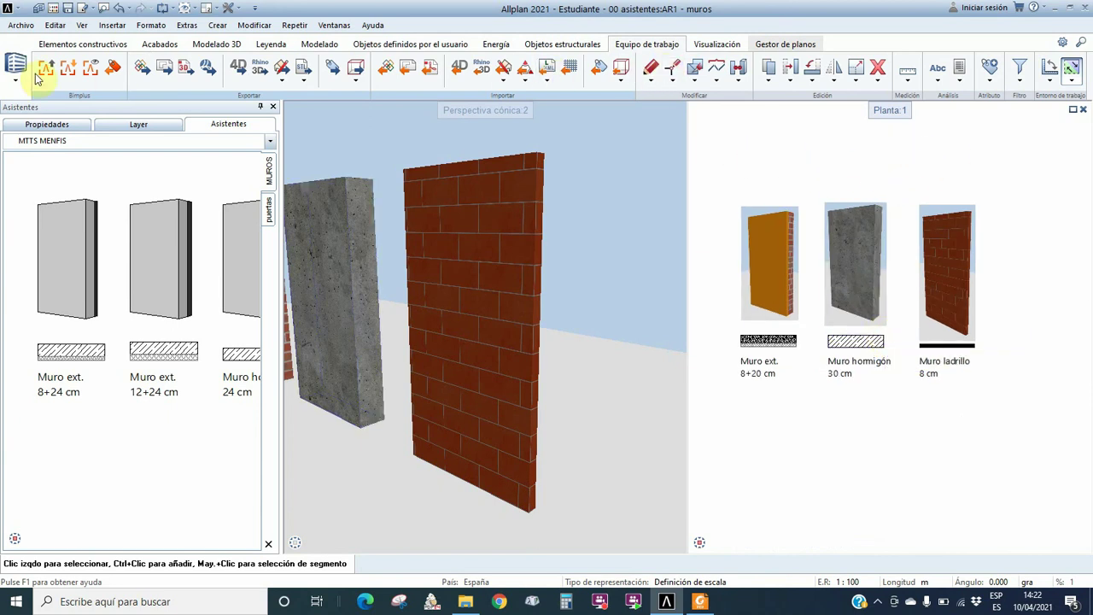
Place the horizontal text MUROS TIPO above the wall images in the plan, with a 4.00 mm text height
click(95, 48)
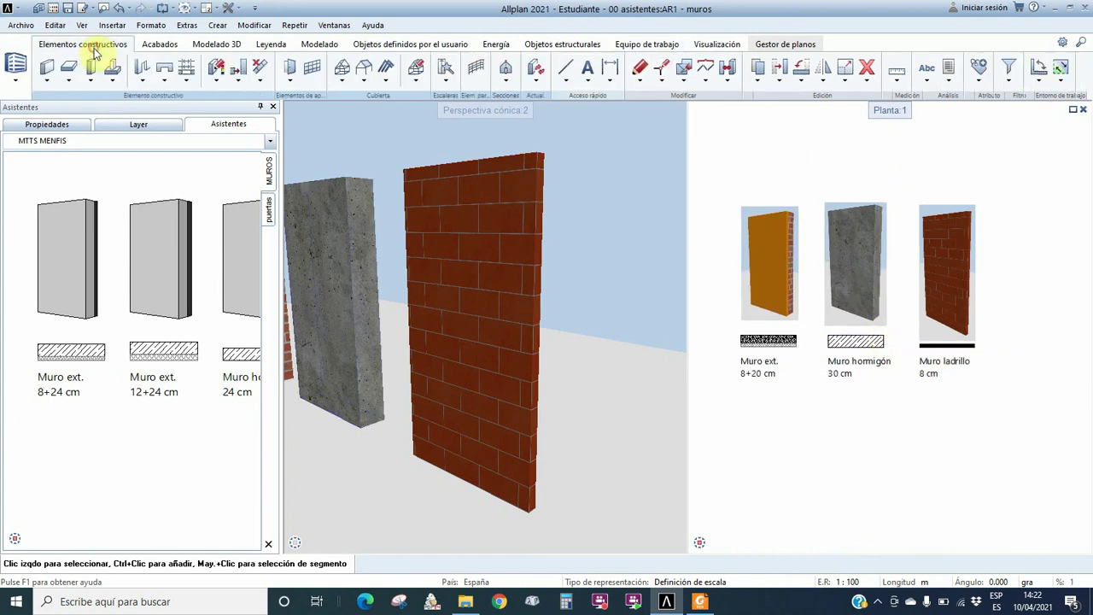
click(587, 72)
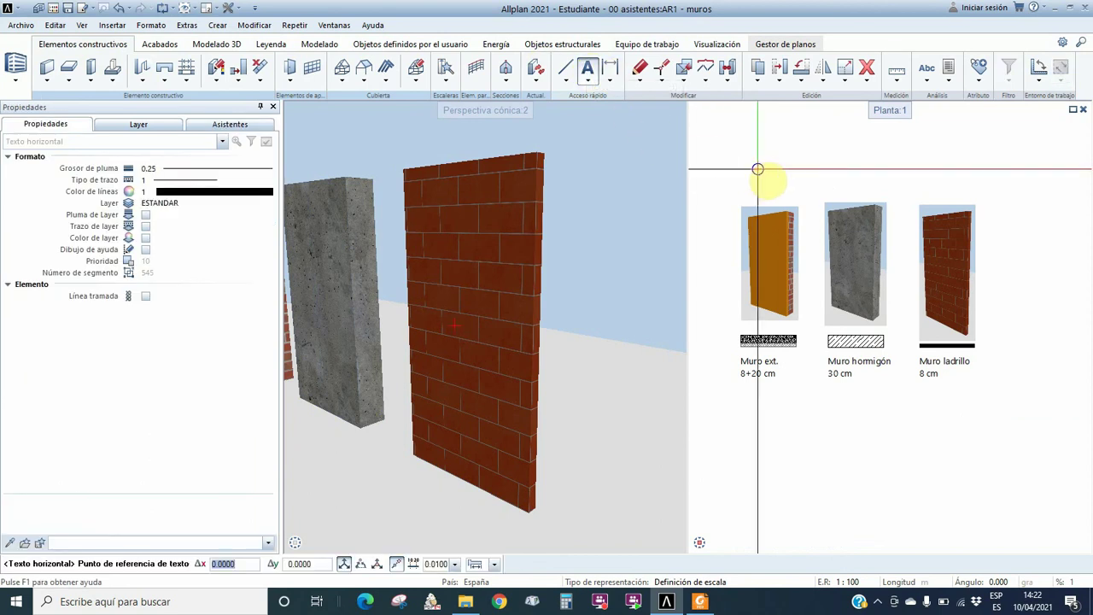
click(759, 175)
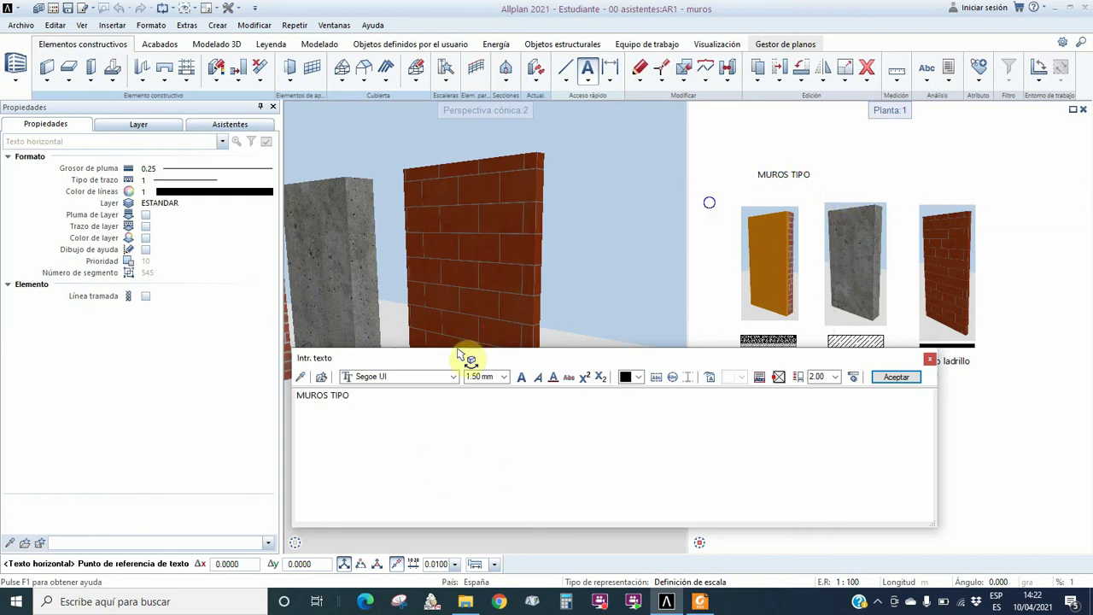
drag(359, 396, 288, 394)
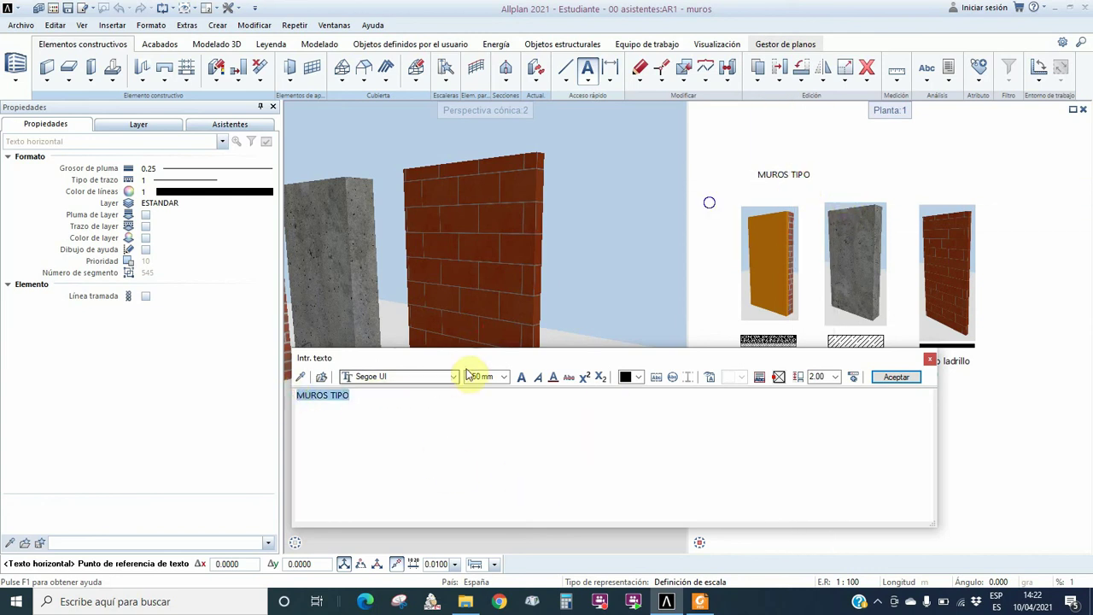
click(505, 380)
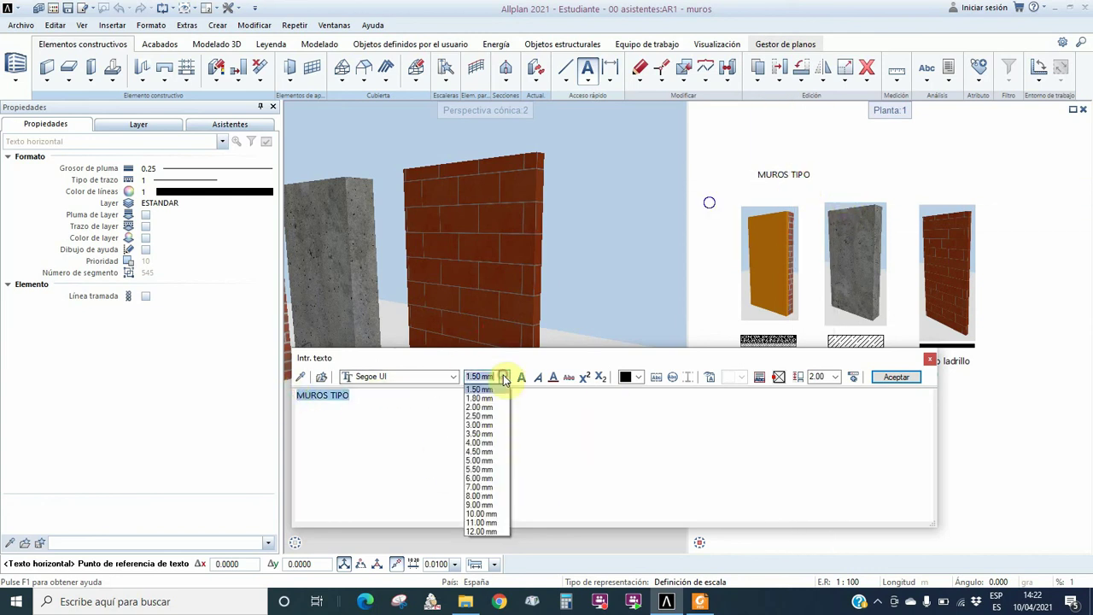
click(476, 449)
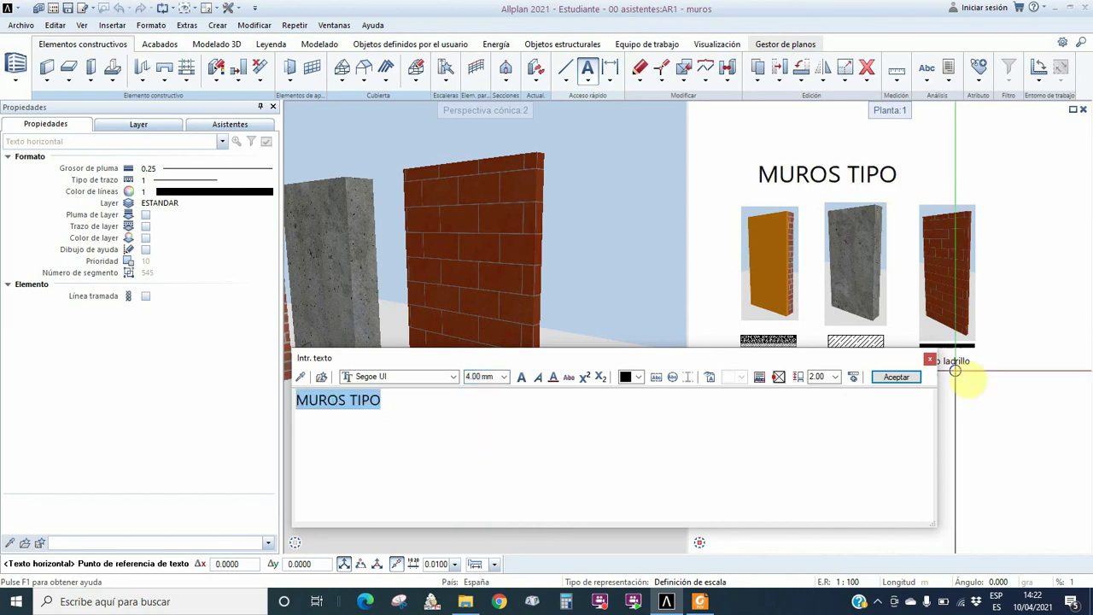
click(896, 377)
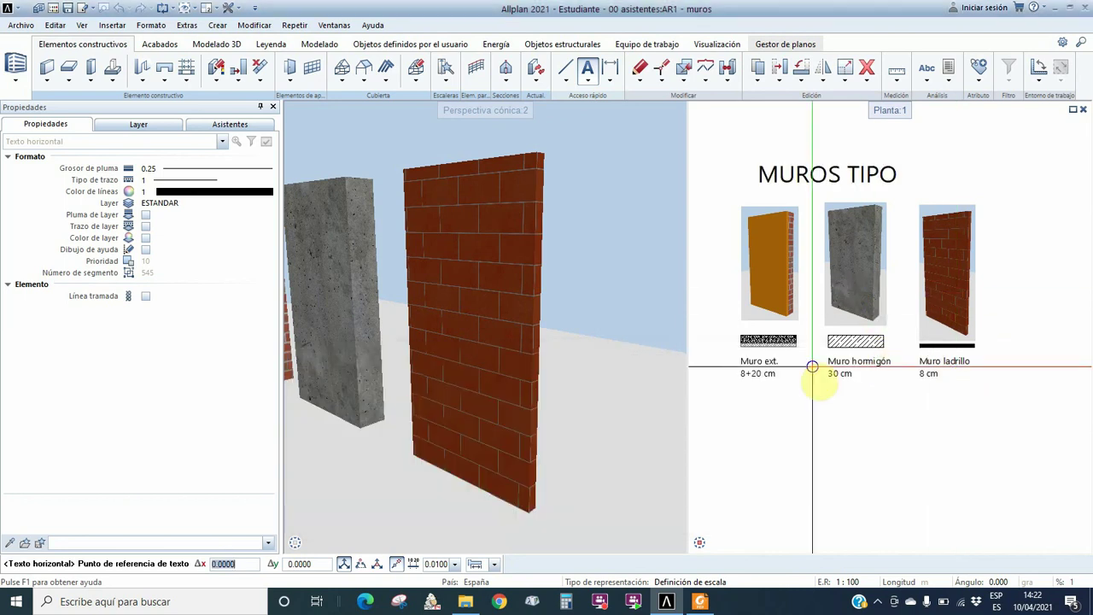
key(Escape)
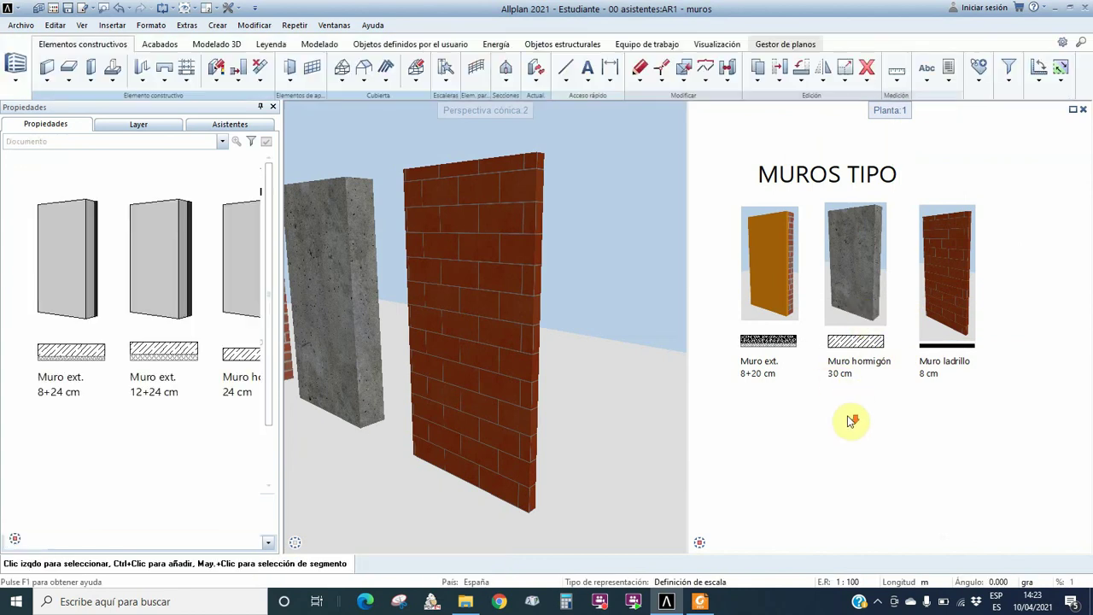
Compare the titled wall set in the plan with the existing MUROS assistant's grey wall symbols
scroll(852, 418, down, 2)
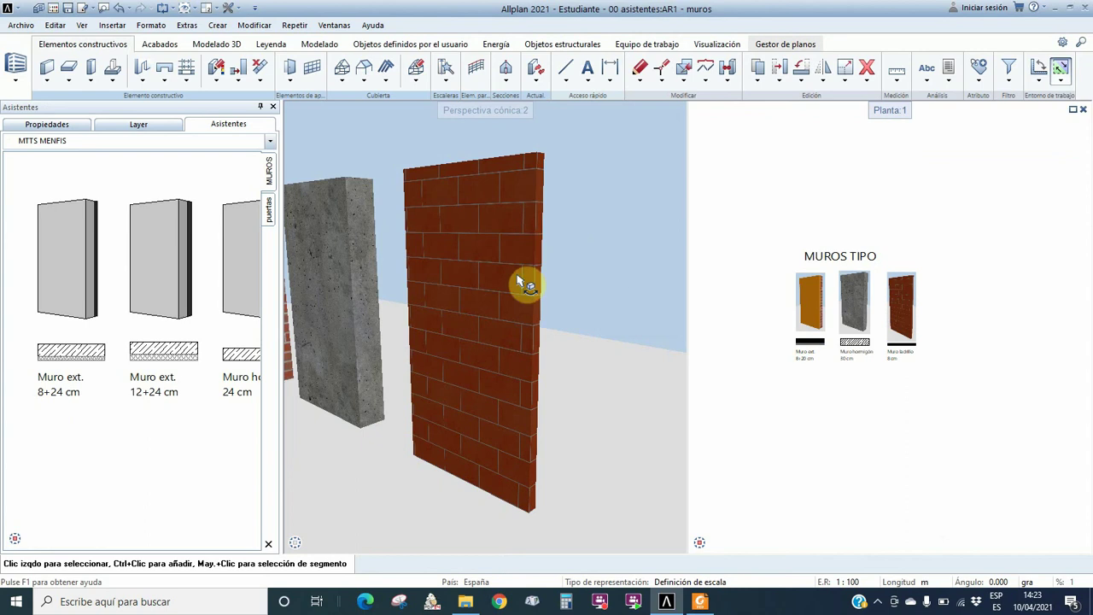
scroll(856, 335, up, 1)
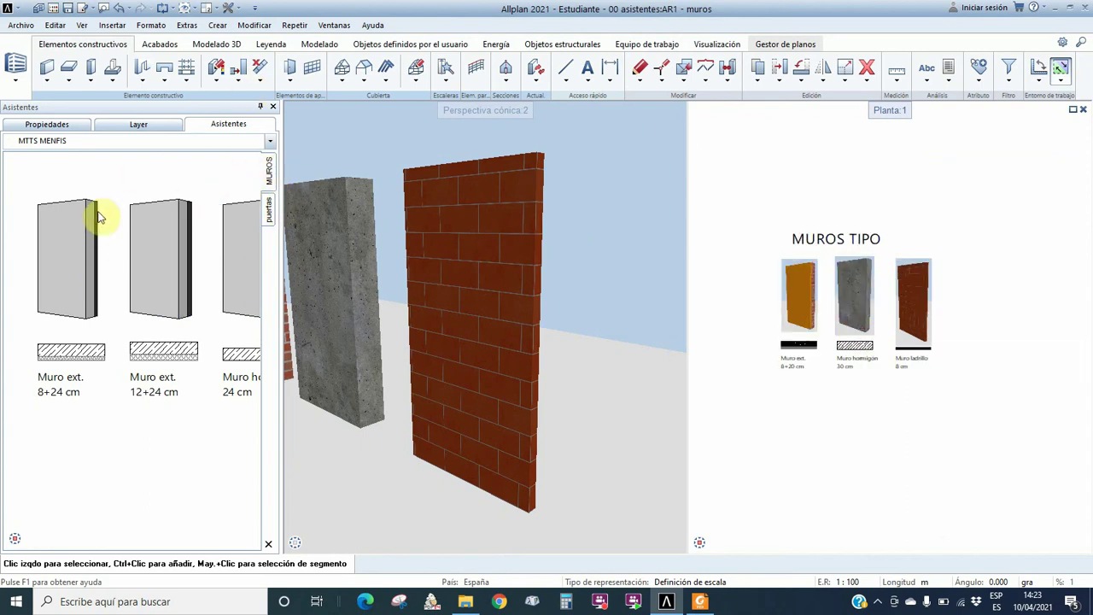
scroll(128, 273, down, 1)
scroll(171, 286, down, 2)
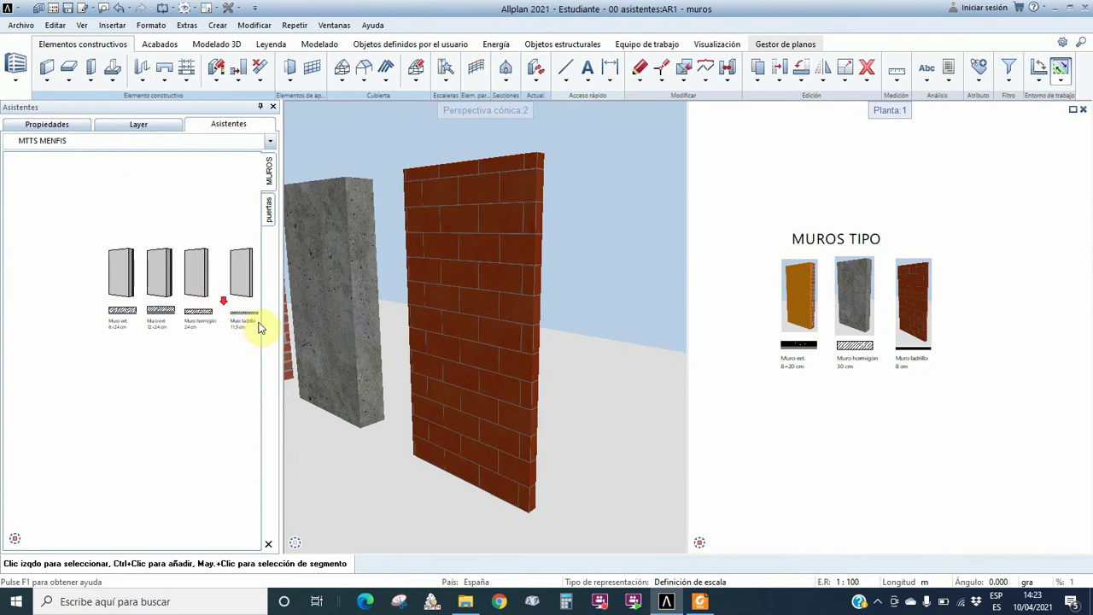
scroll(252, 307, up, 1)
scroll(222, 295, down, 1)
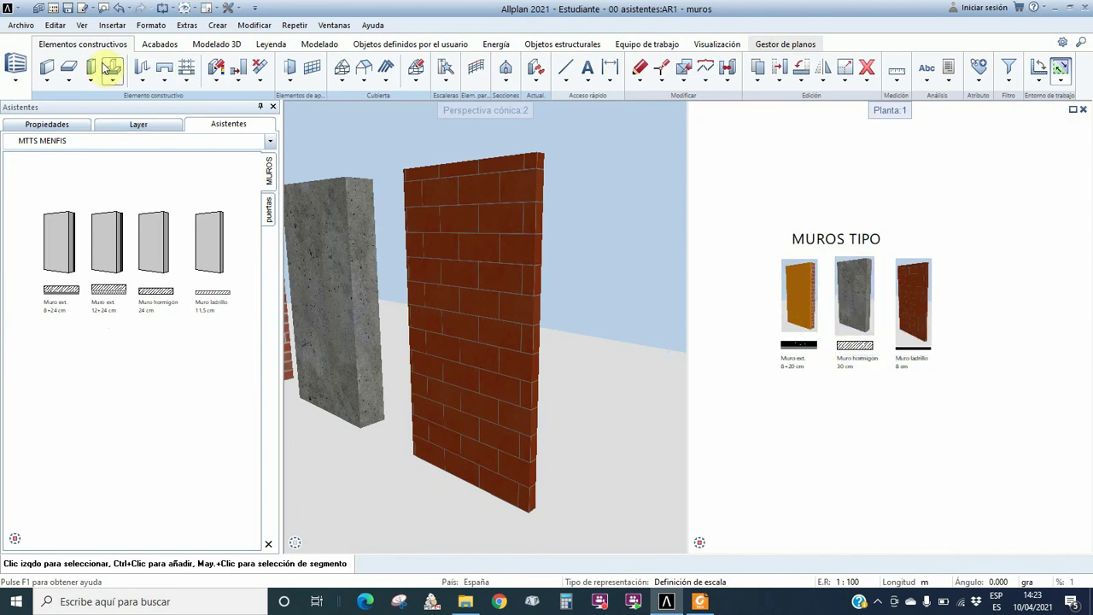
Start saving a copy of the muros drawing and change the save location to the Documentos folder
click(21, 25)
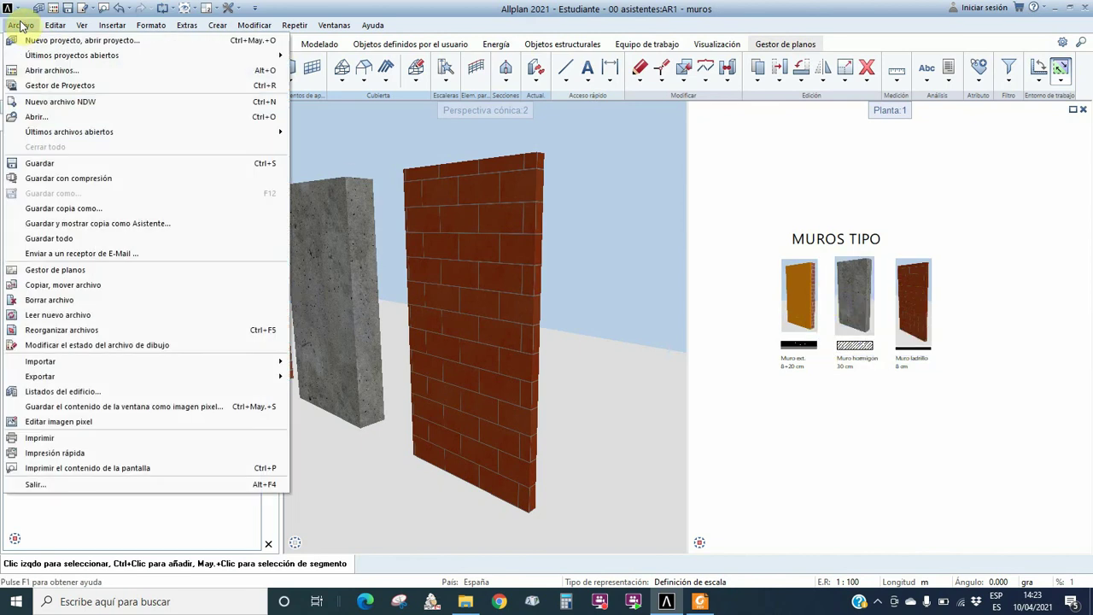
click(38, 210)
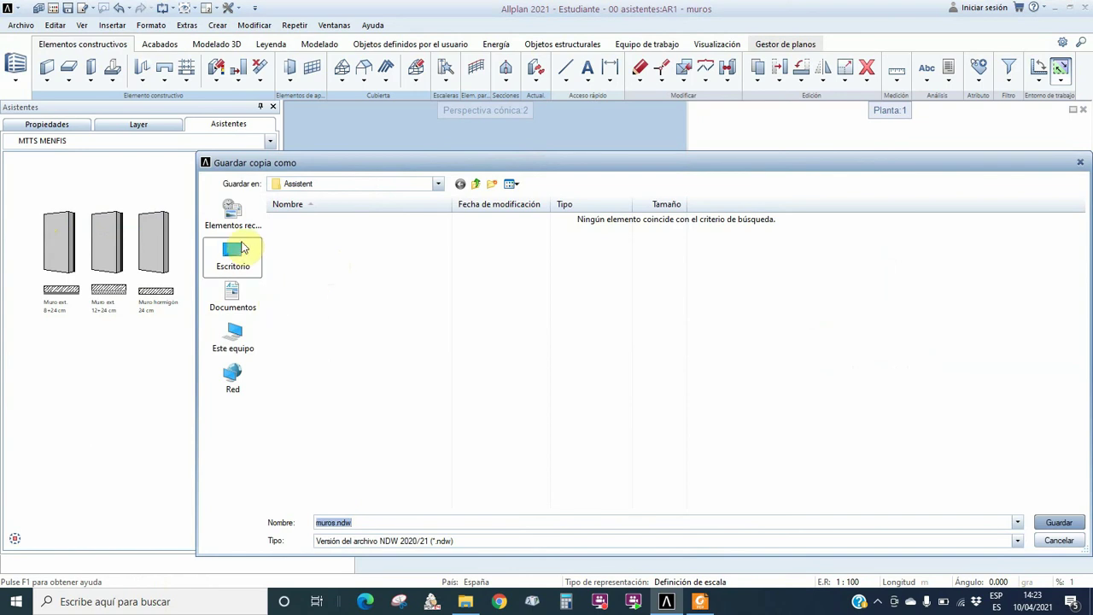
click(439, 184)
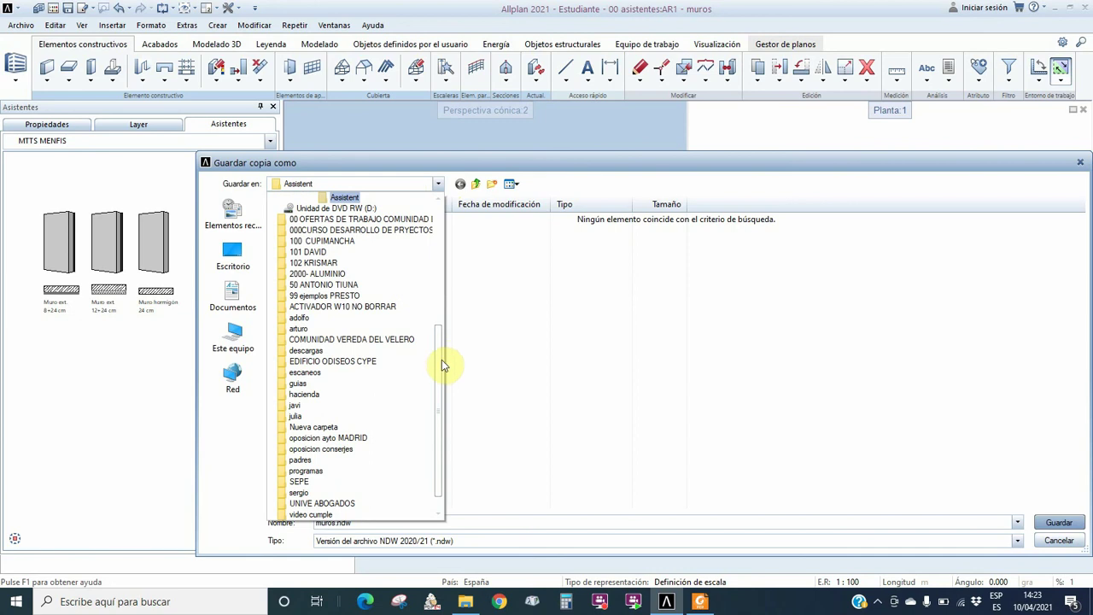
drag(442, 360, 451, 291)
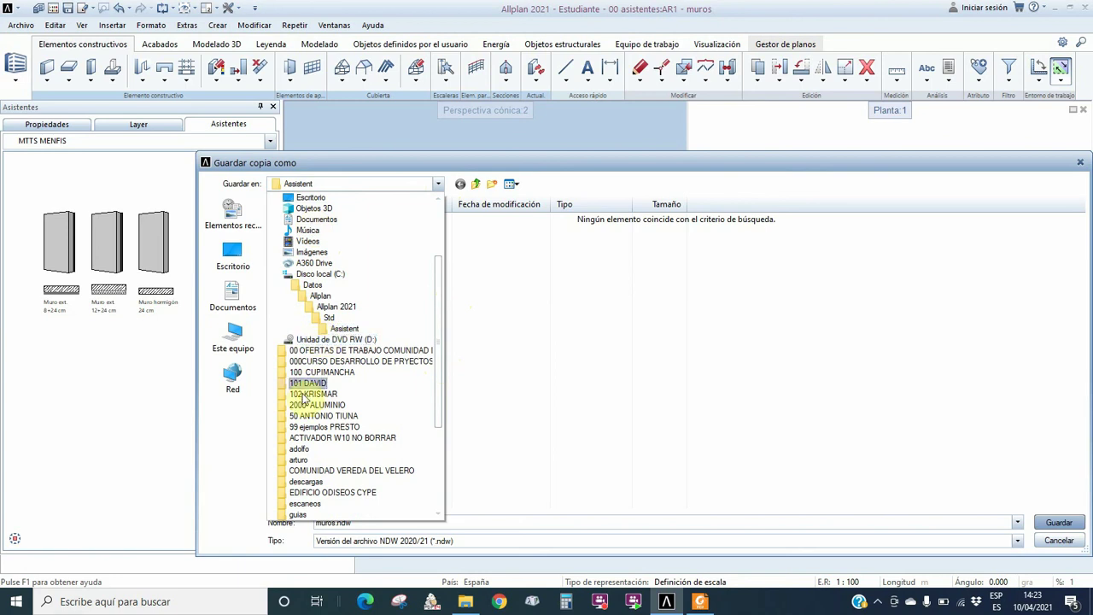
drag(439, 302, 449, 260)
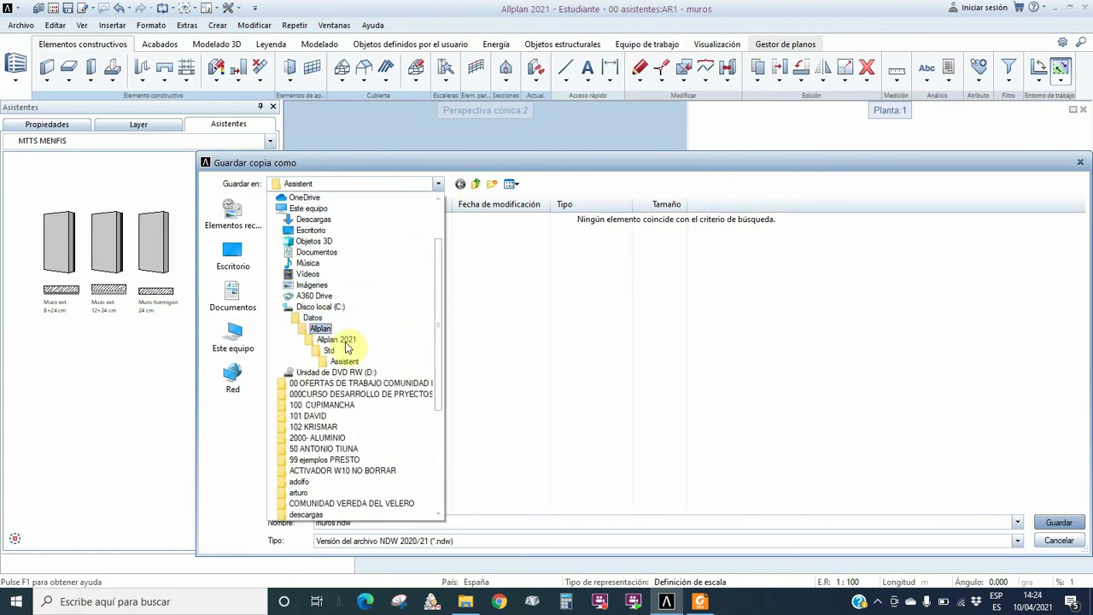
click(309, 209)
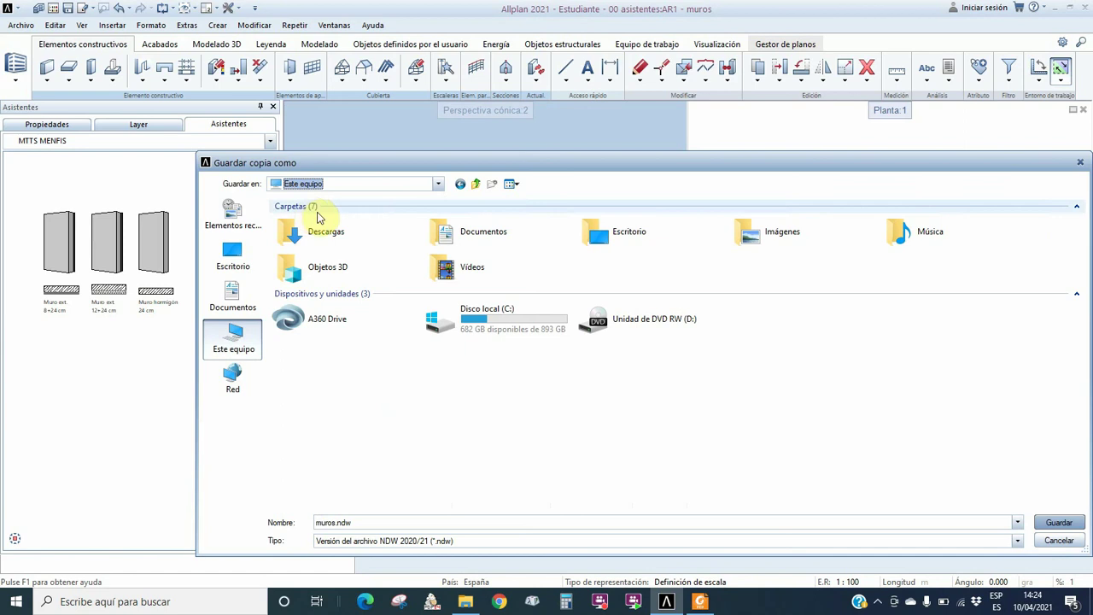
double_click(466, 231)
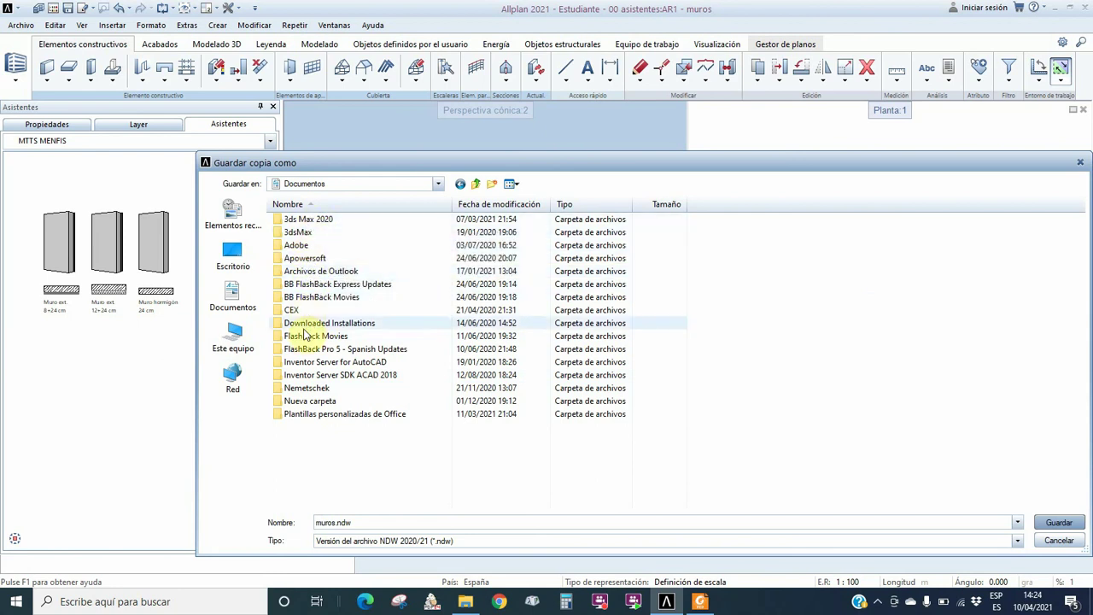
Set the copy's destination to the Nemetschek\Allplan\2021\Usr\Local\Assistent folder inside Documentos
double_click(297, 389)
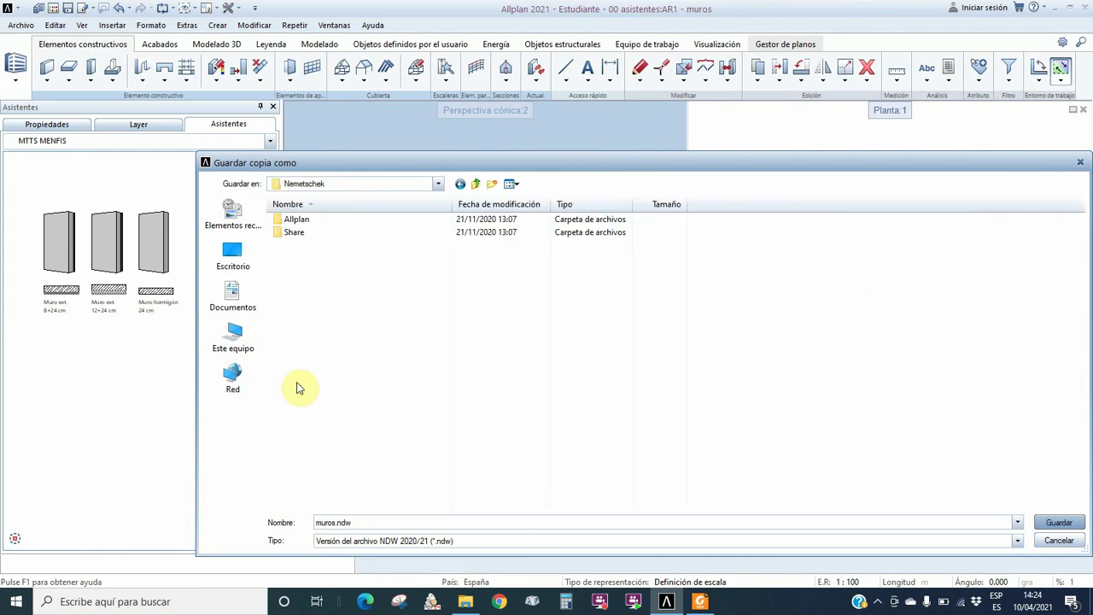
double_click(295, 219)
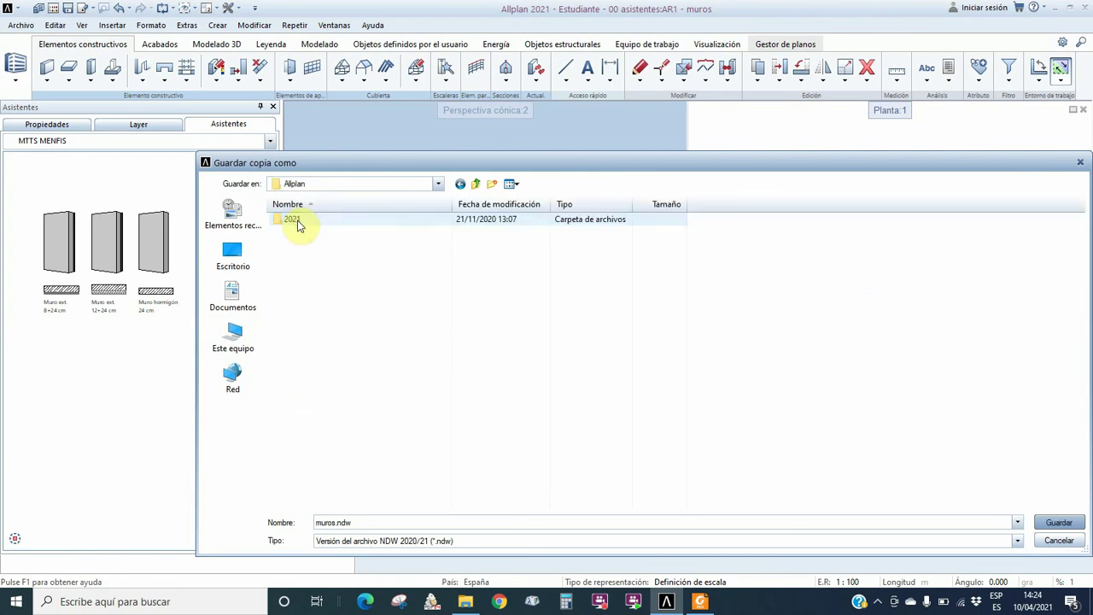
double_click(297, 224)
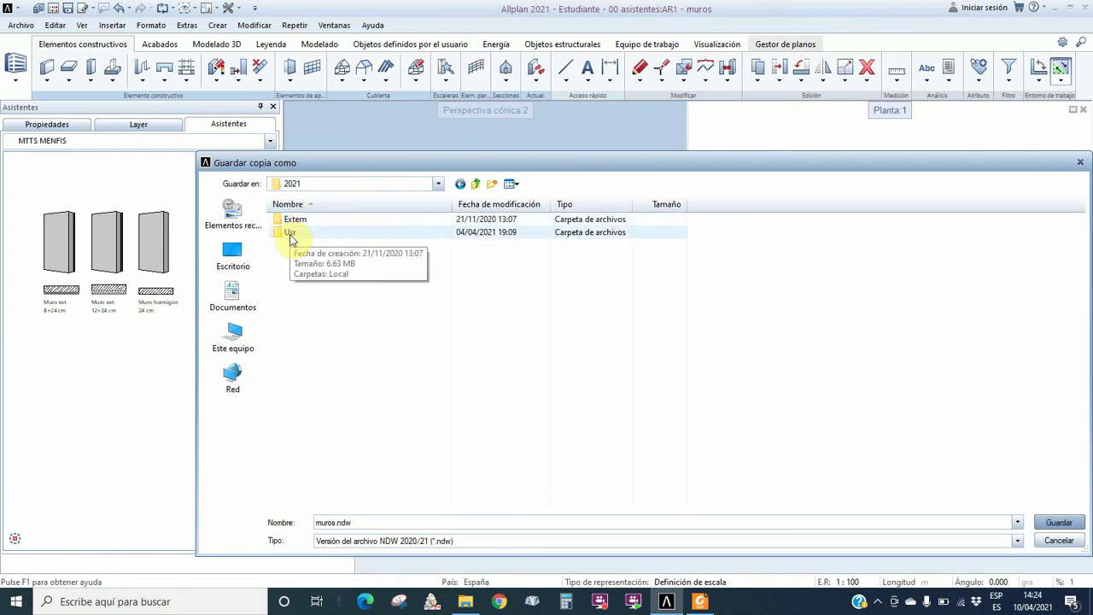
double_click(290, 235)
double_click(293, 220)
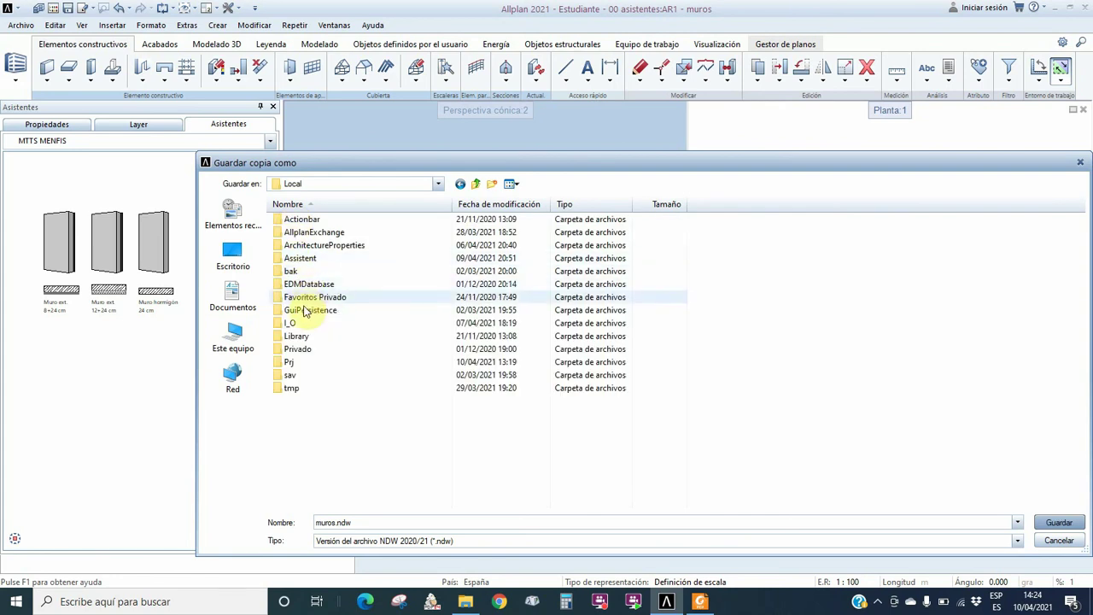
double_click(306, 260)
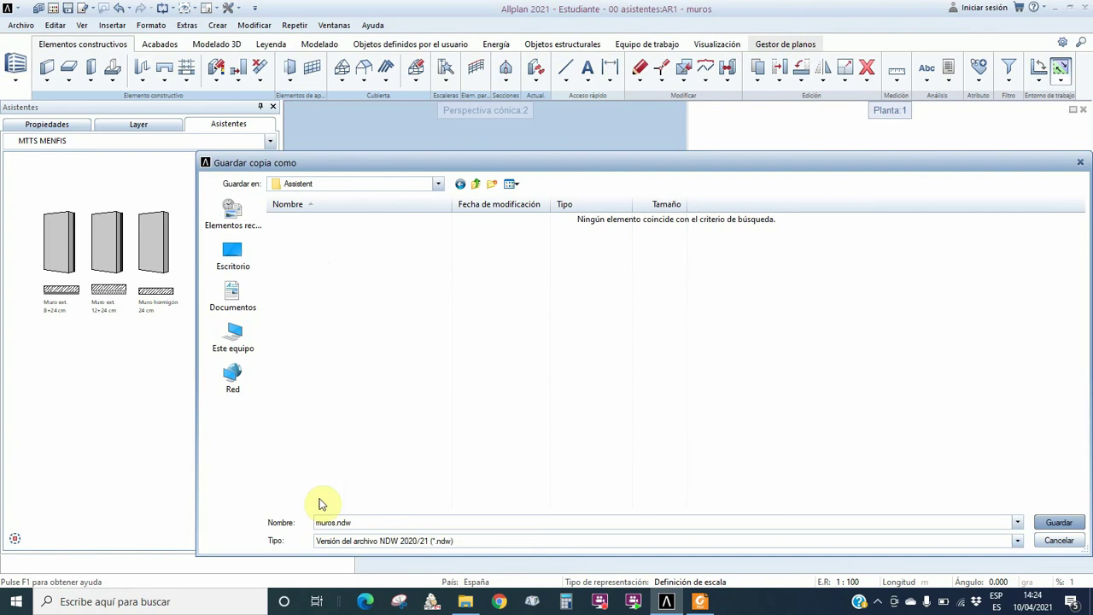
Save the copy as type Asistente con recursos (*.nas), replacing the existing MUROS.nas file
click(1018, 541)
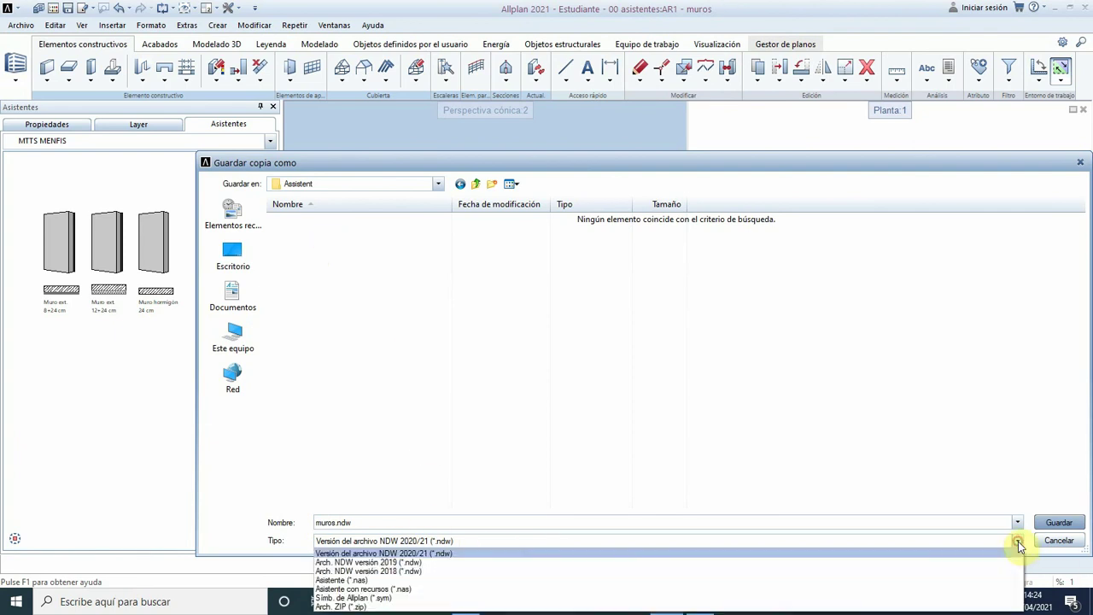
click(359, 589)
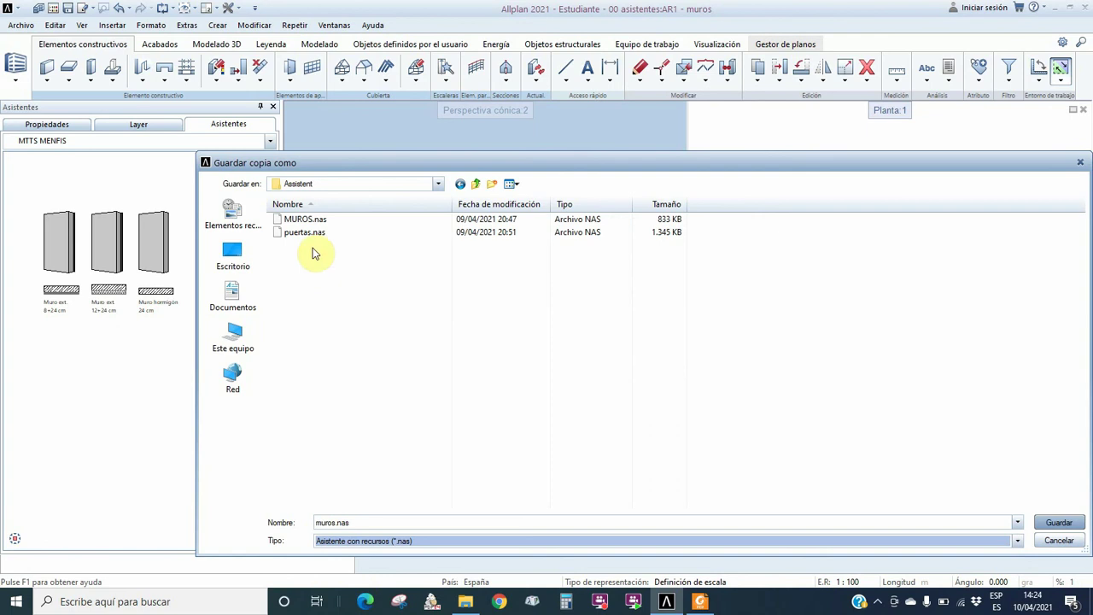
click(308, 220)
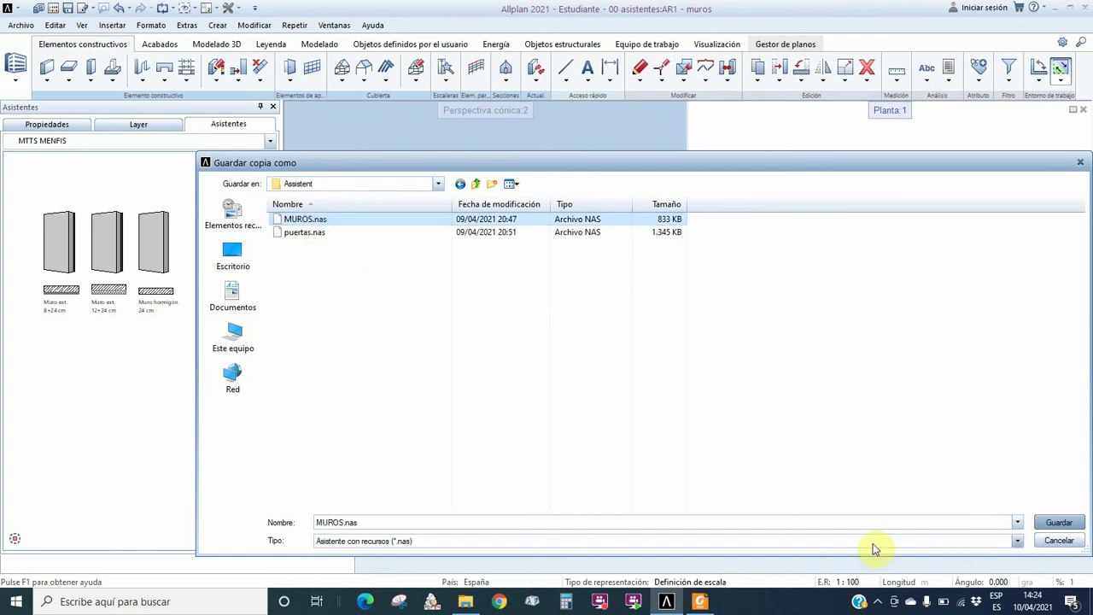
click(1053, 525)
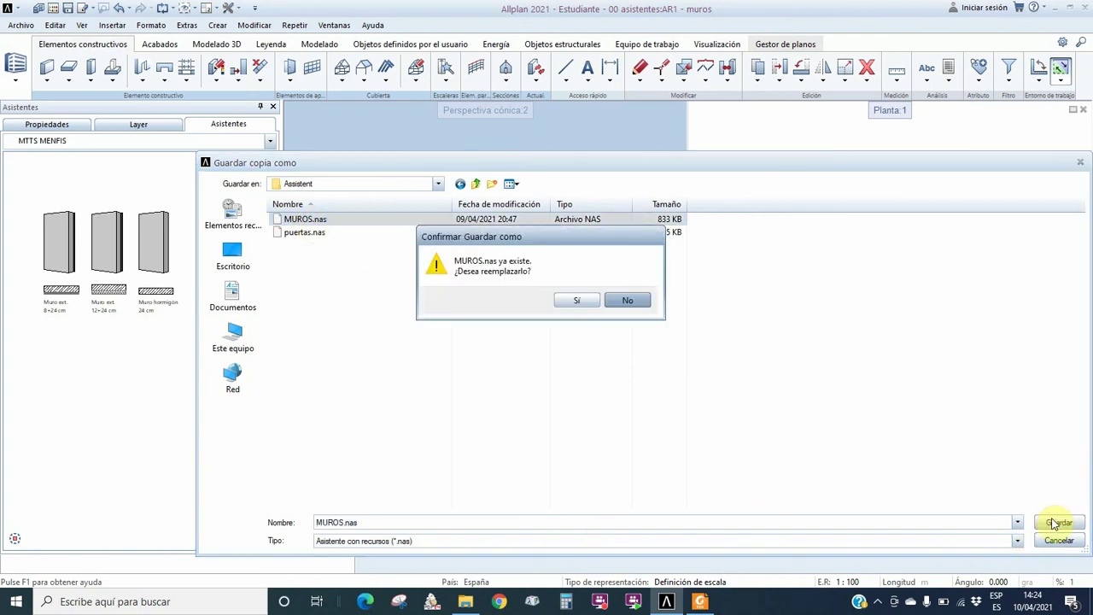
click(575, 300)
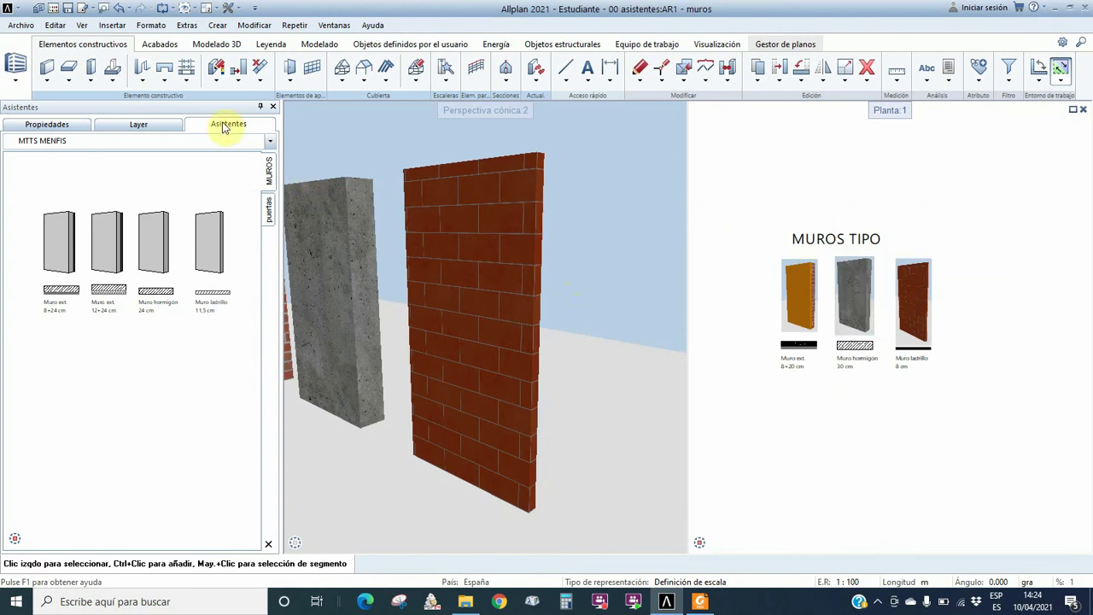
Reload the MTTS MENFIS assistant by switching to another assistant group and back, and check its MUROS page
click(270, 144)
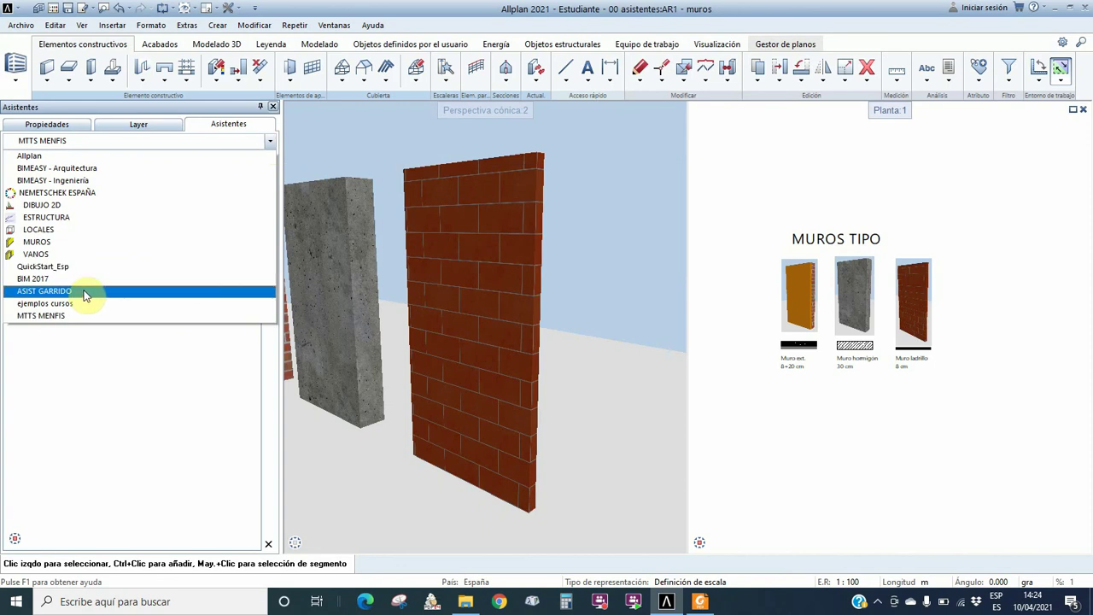
click(270, 145)
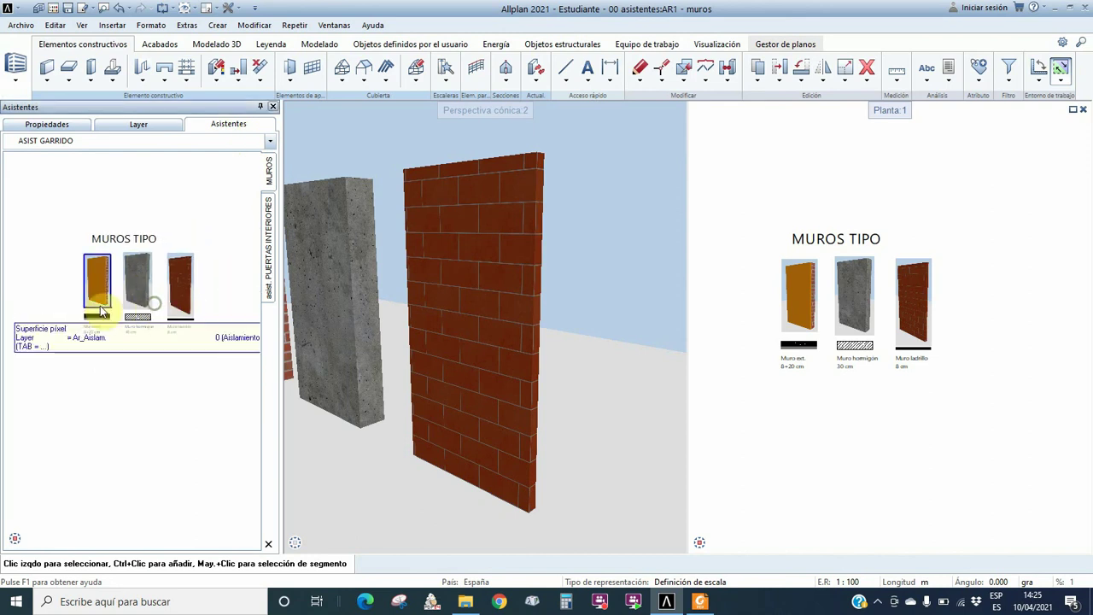
click(271, 143)
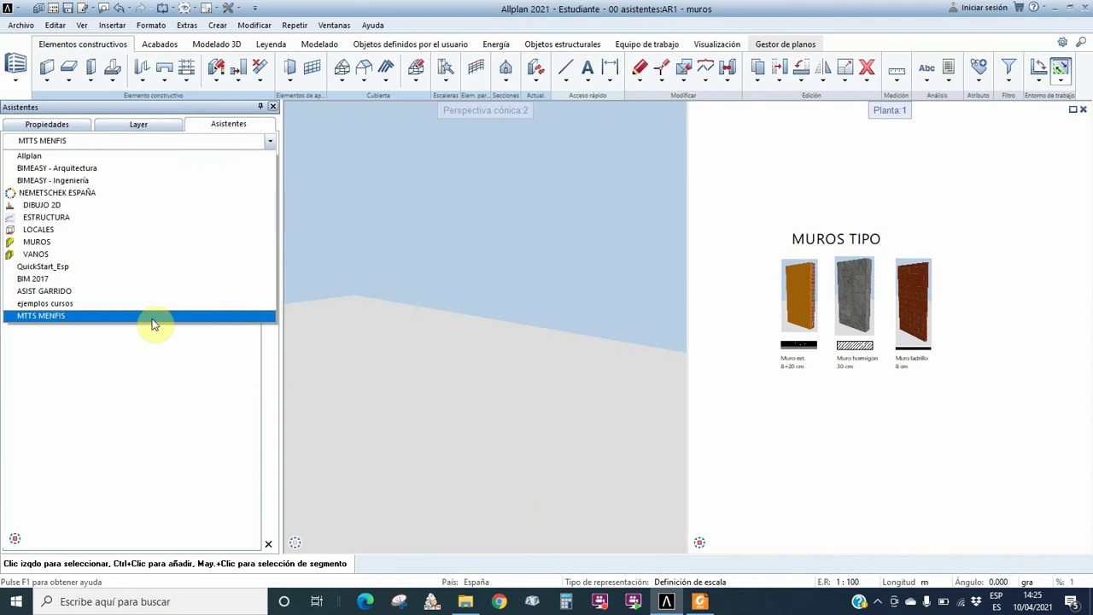
click(148, 343)
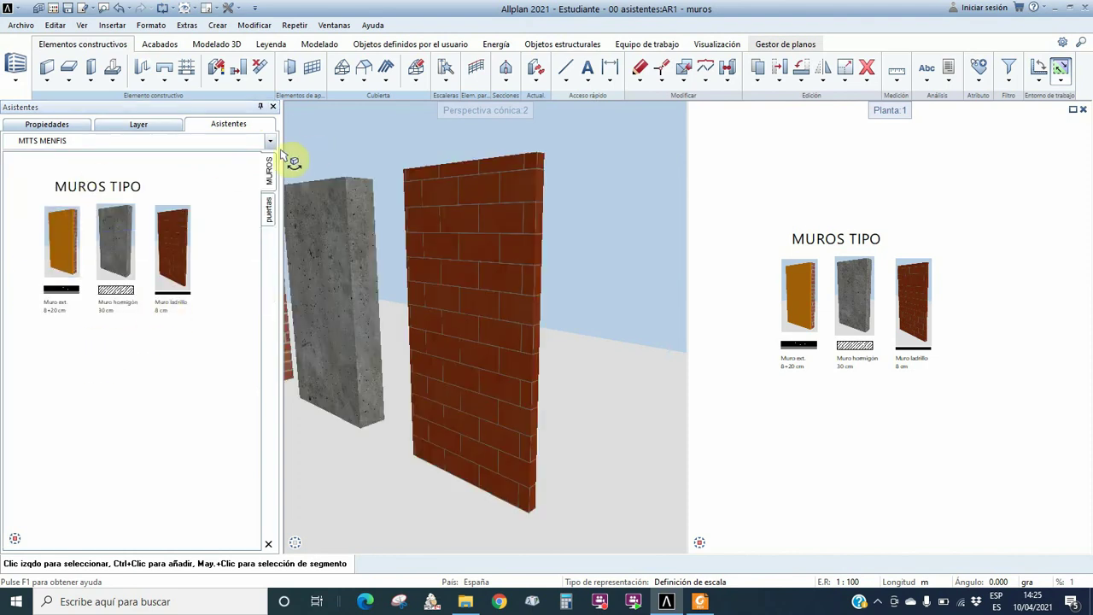
scroll(77, 223, up, 2)
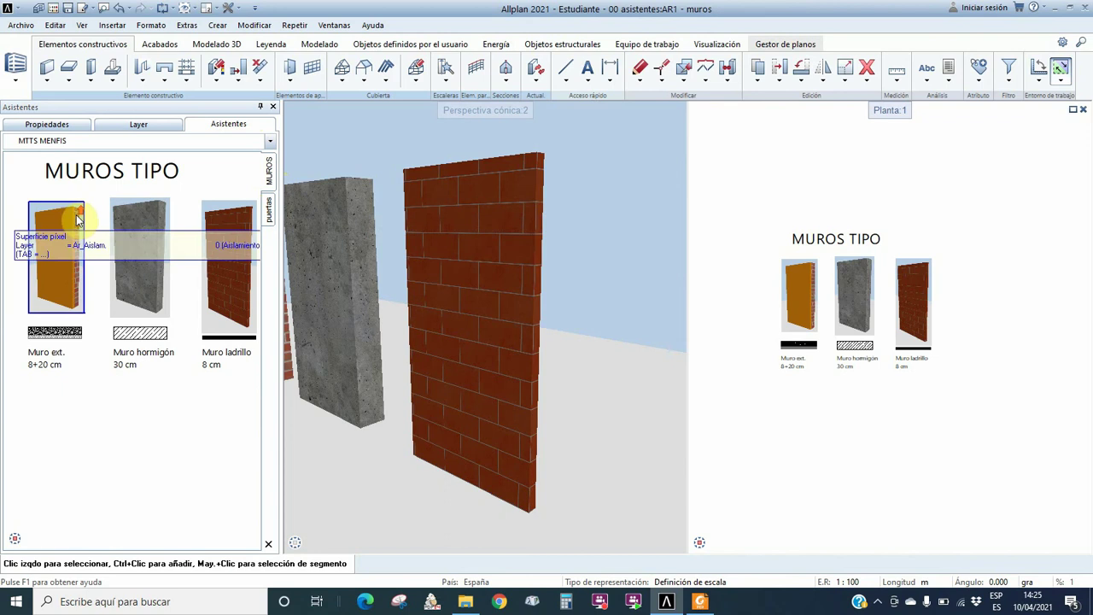
scroll(163, 257, down, 2)
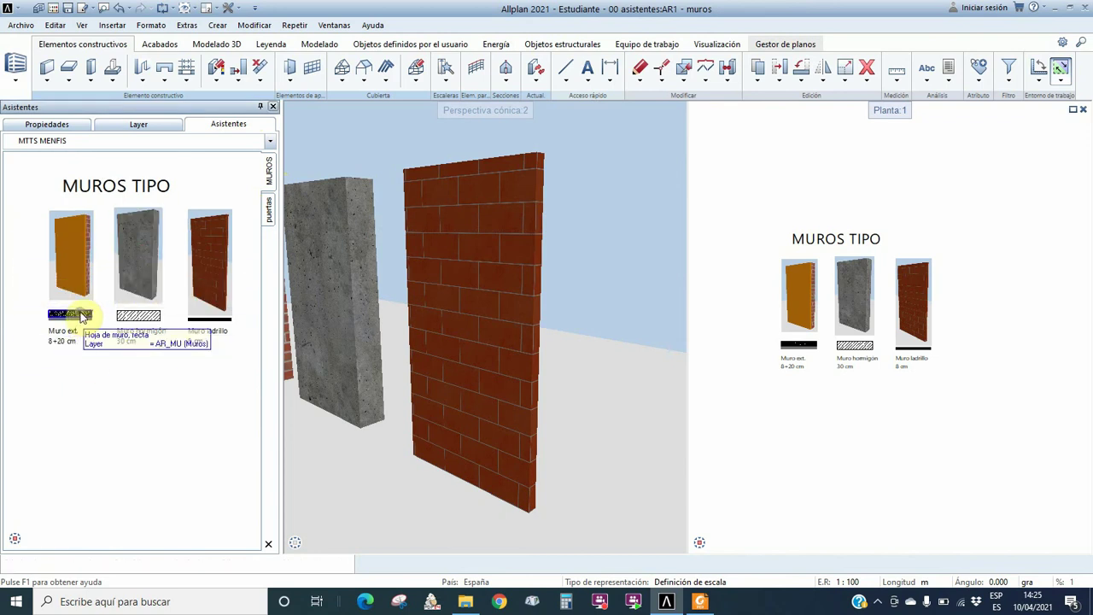
Draw an L-shaped Muro ext. 8+20 cm wall from the assistant below the plan's wall images, about 2.45 m horizontally, flipping the layers for the vertical segment
double_click(83, 318)
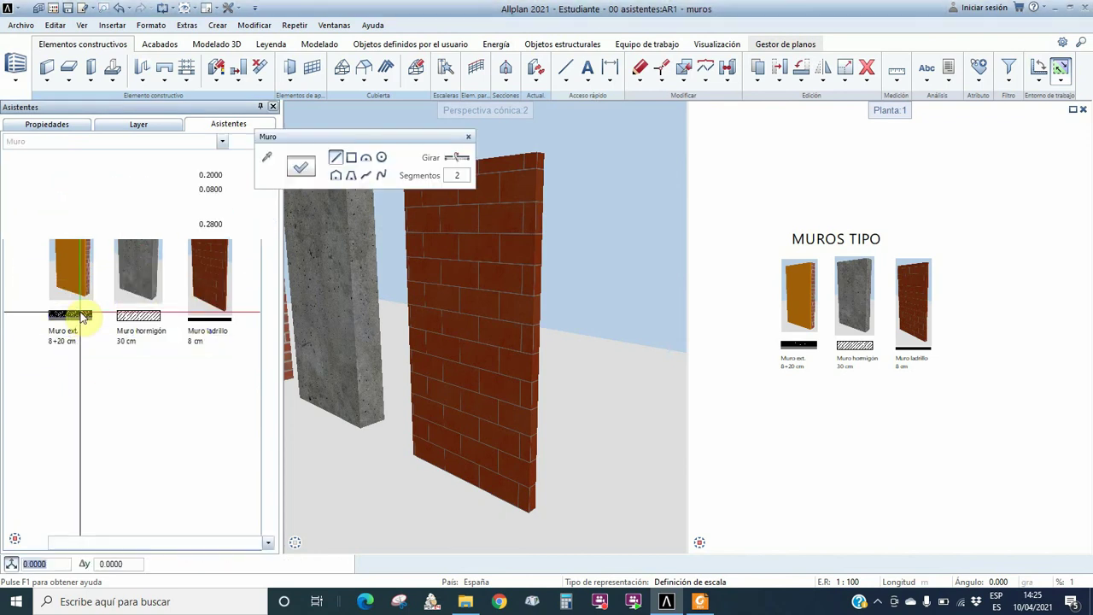
click(752, 435)
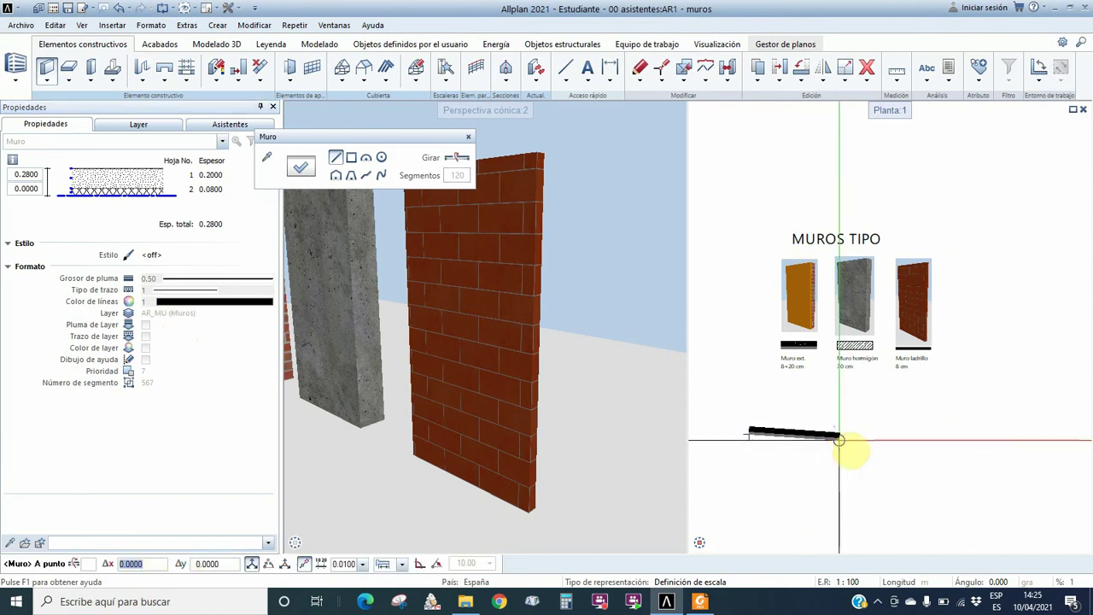
scroll(829, 440, up, 2)
scroll(813, 435, up, 3)
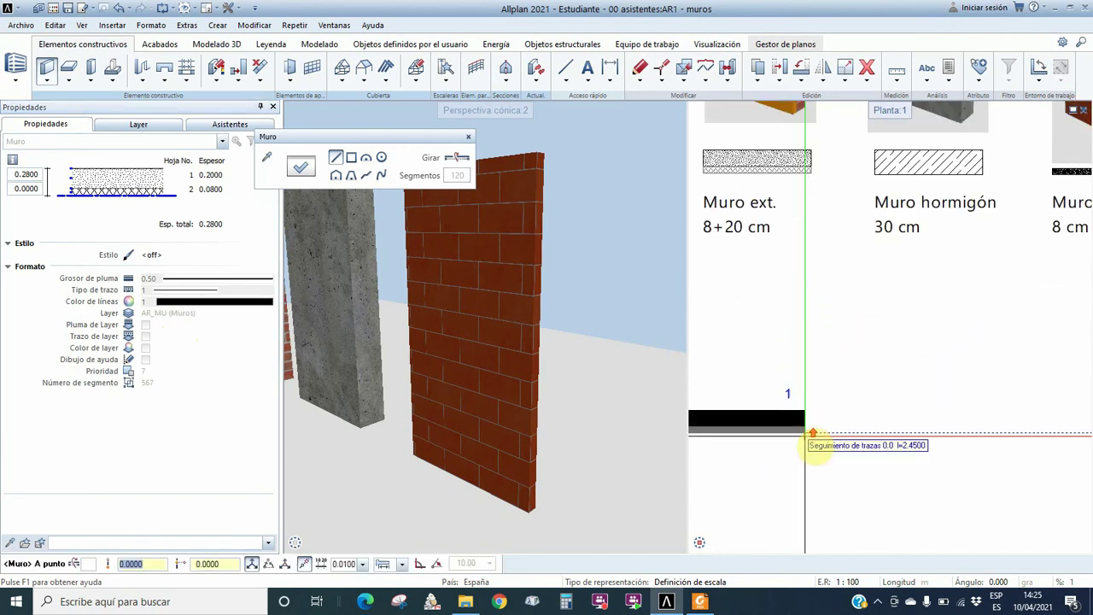
scroll(911, 427, down, 3)
click(841, 427)
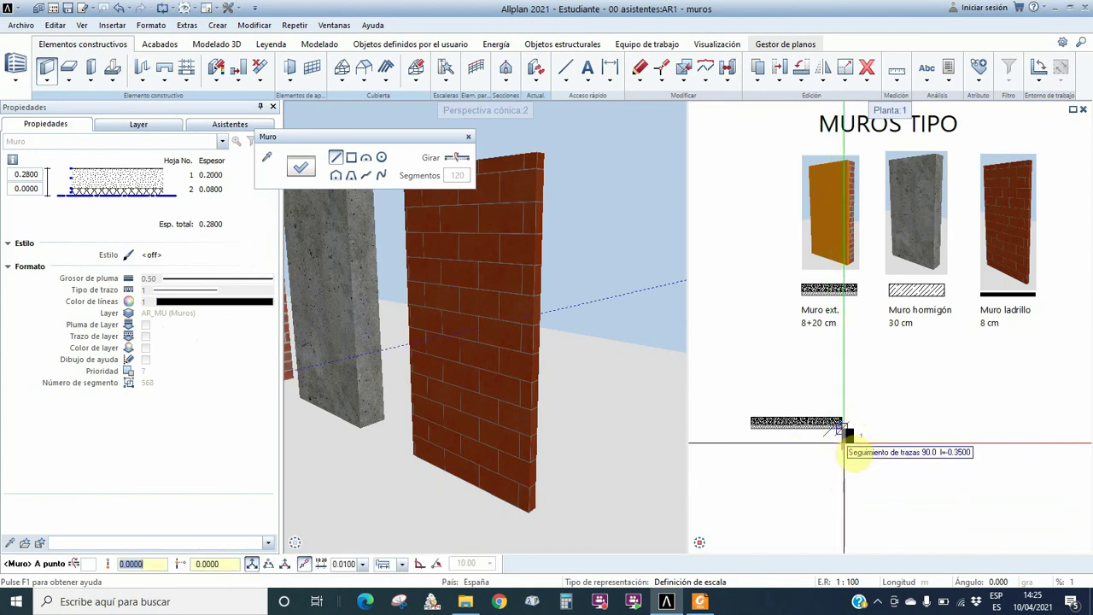
click(460, 159)
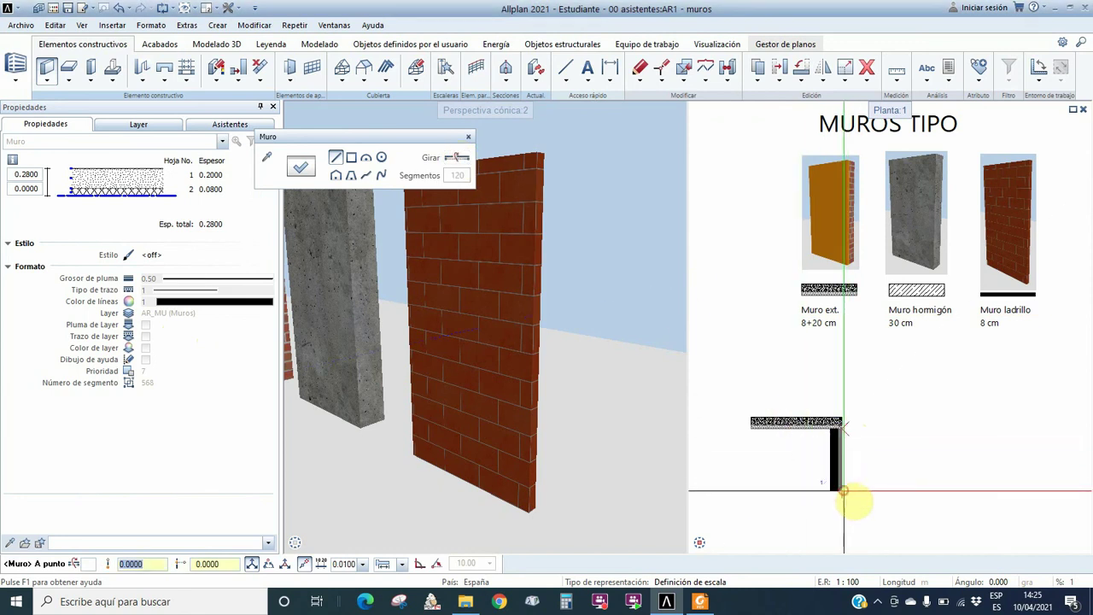
click(843, 492)
key(Escape)
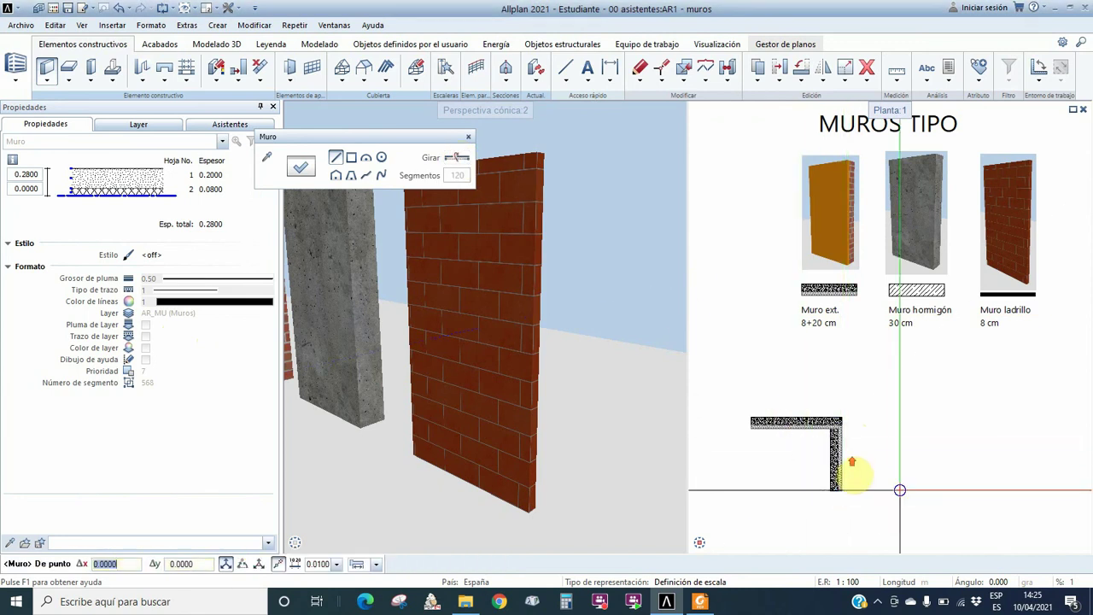
Check the layer join at the L-shaped test wall's corner, and delete both of its segments from the plan
scroll(859, 464, up, 5)
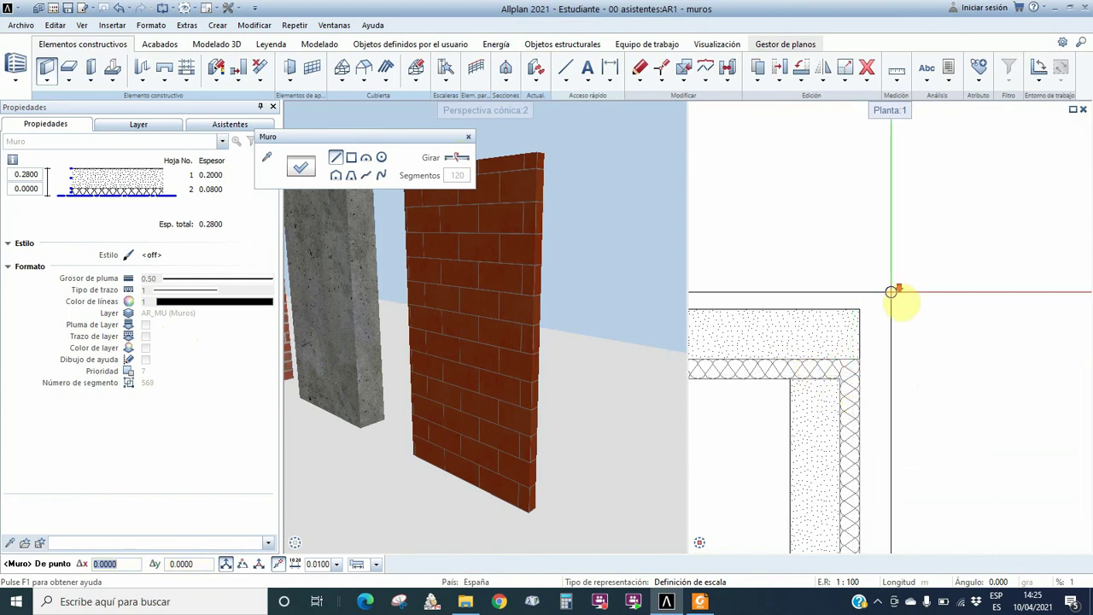
scroll(860, 327, down, 3)
scroll(884, 332, down, 4)
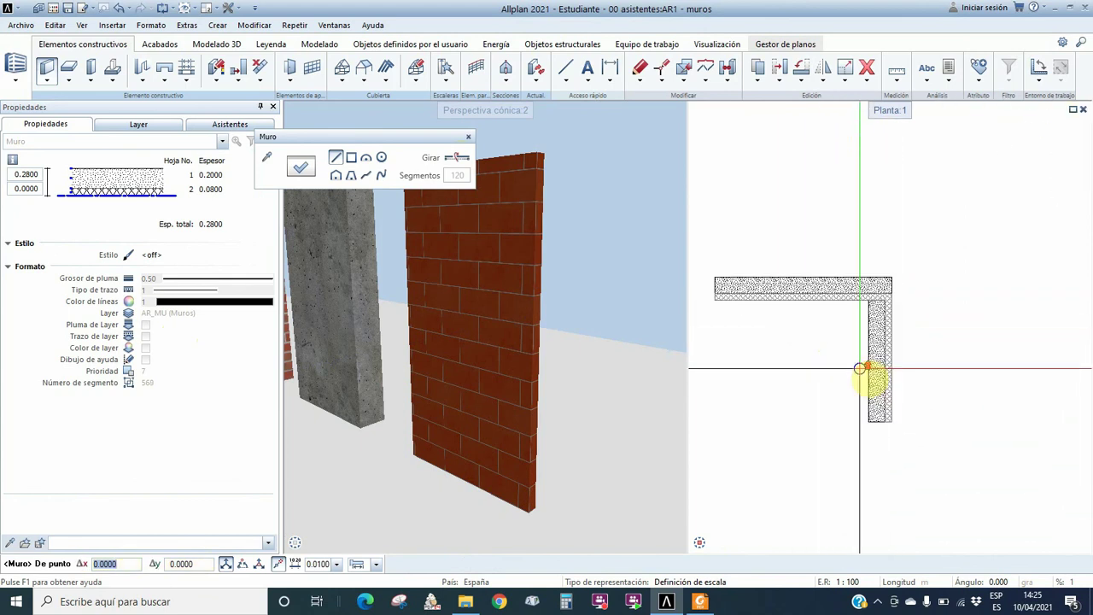
middle_drag(909, 346, 871, 378)
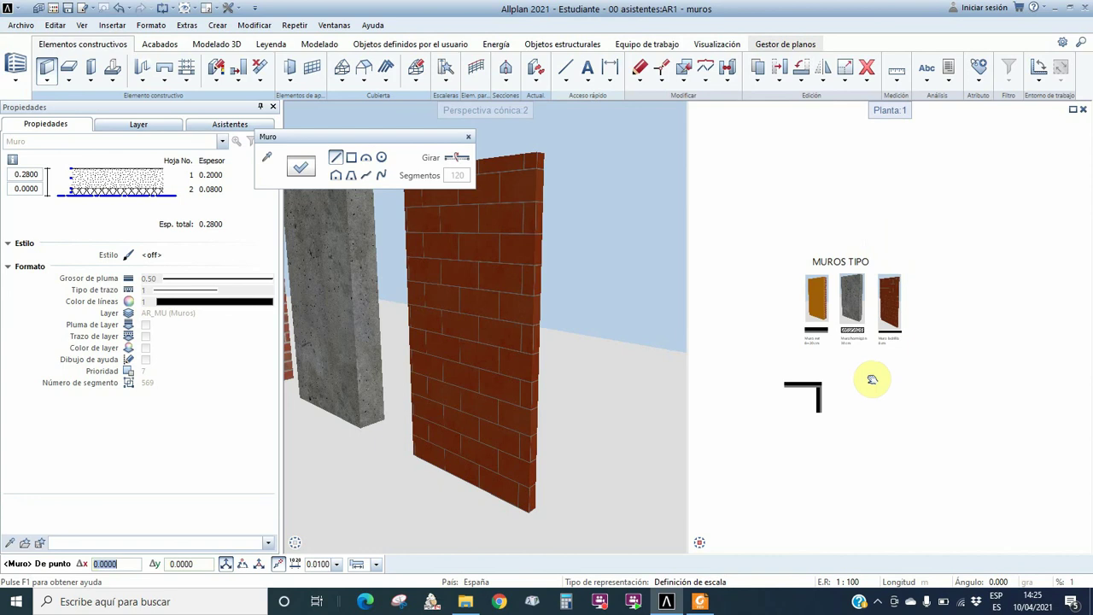
key(Escape)
click(869, 70)
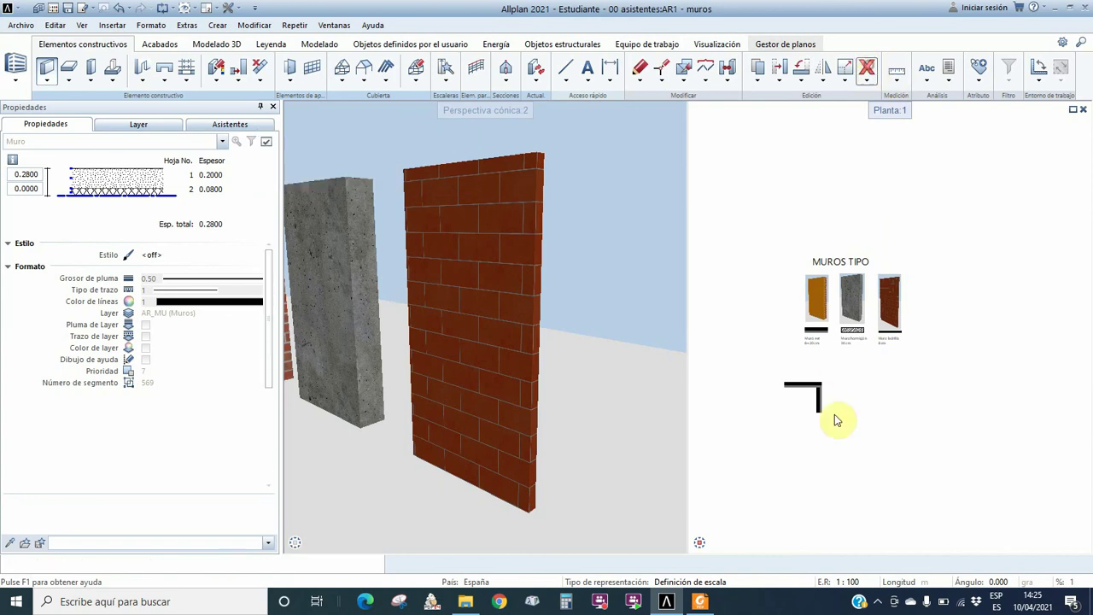
drag(768, 380, 839, 430)
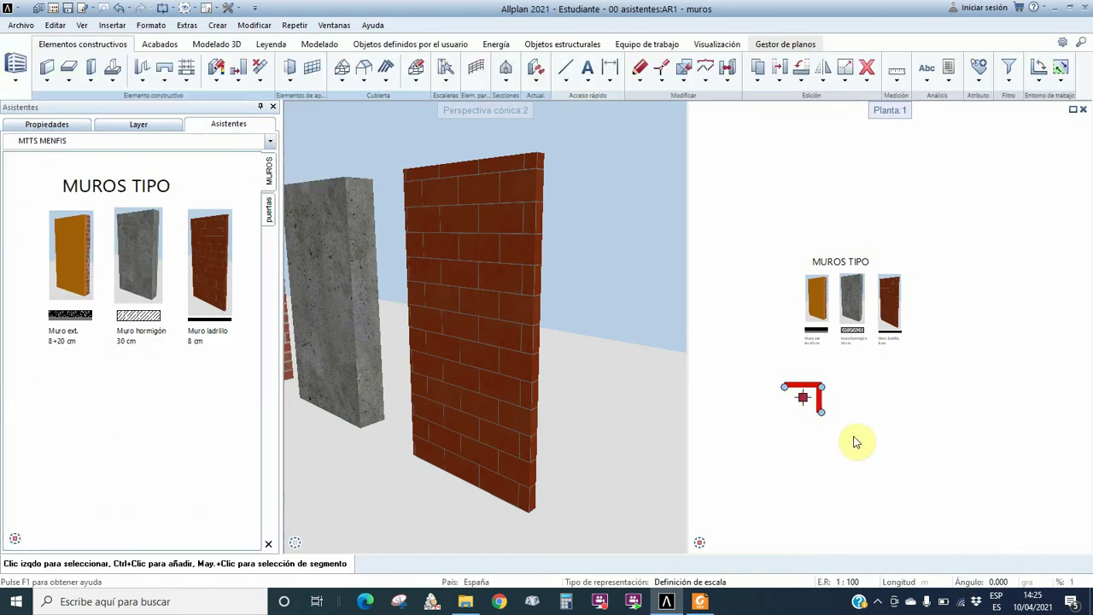
click(818, 389)
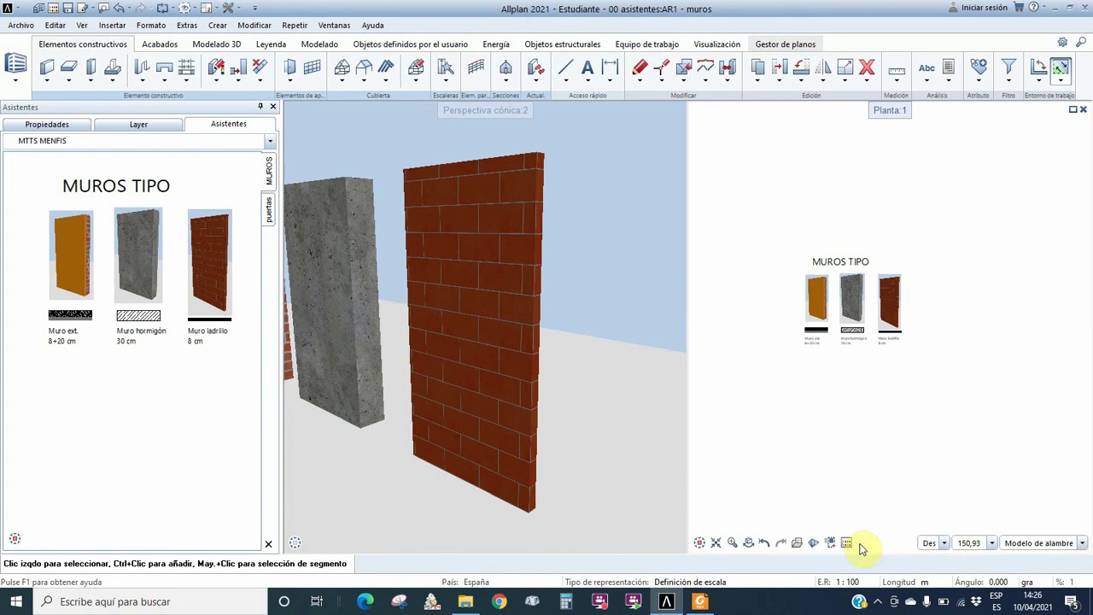
Examine the three textured walls side by side in the perspective view
shift+middle_drag(574, 333, 376, 315)
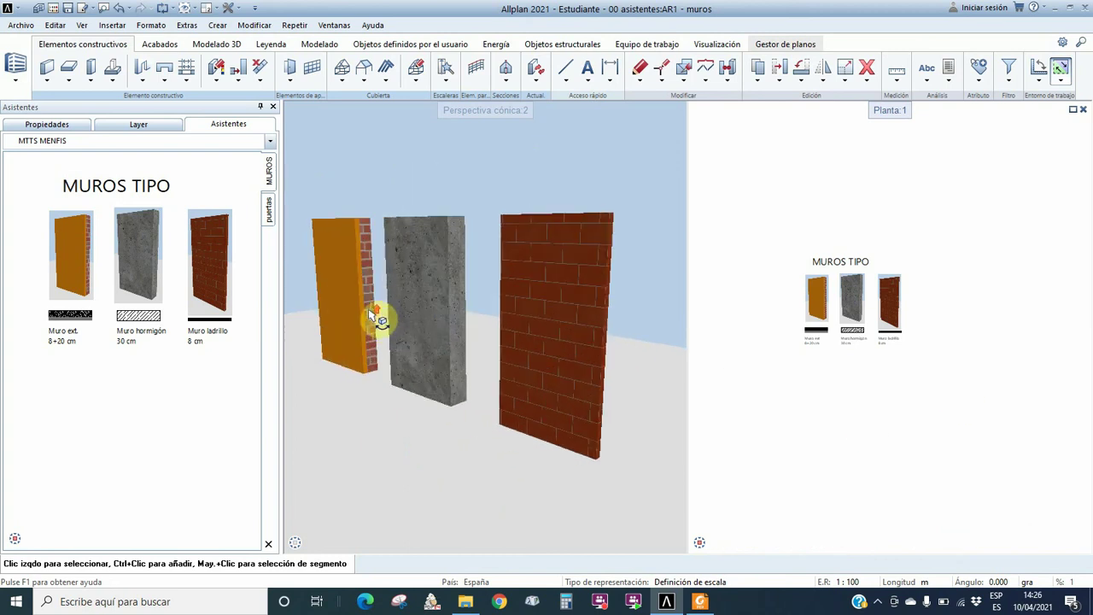